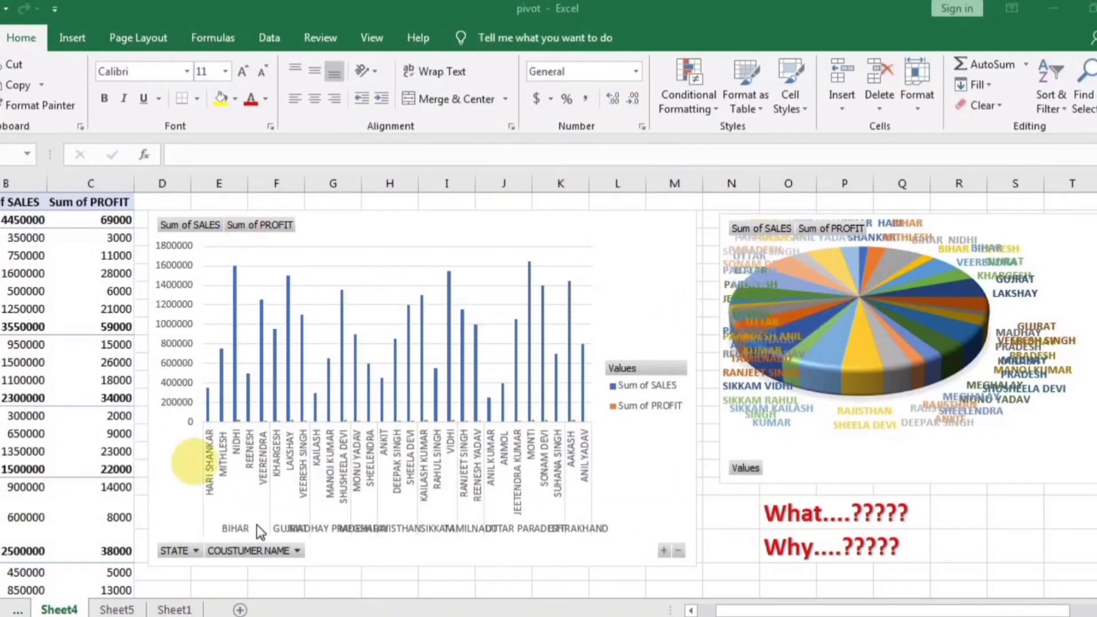
Switch to the order data on Sheet1 and clear the selection of the data range.
left_click(173, 611)
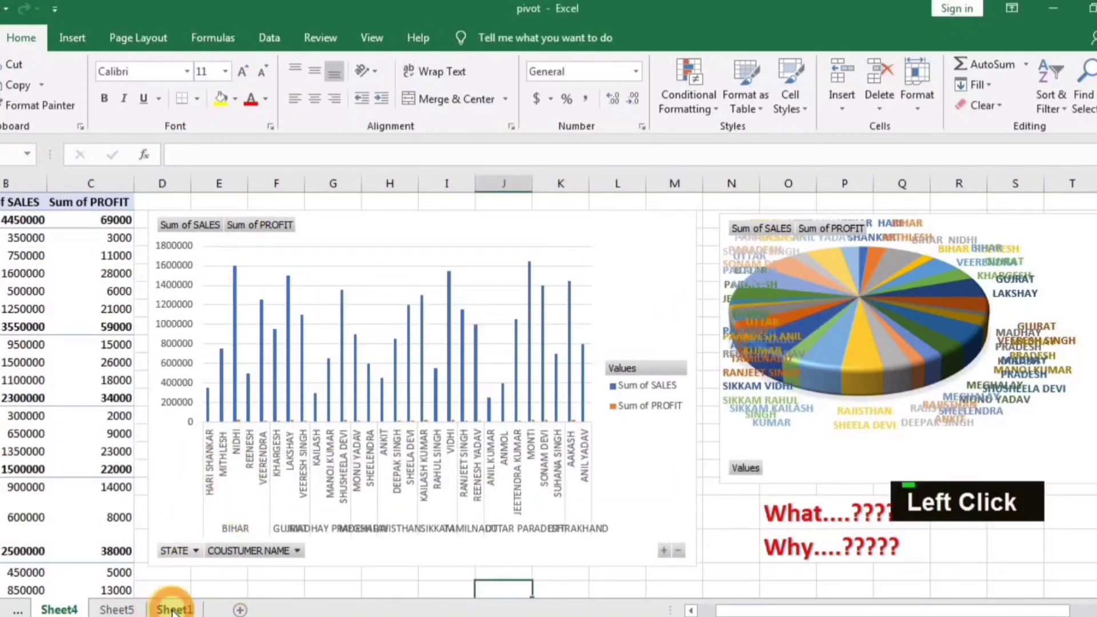
scroll(634, 297, "up", 1)
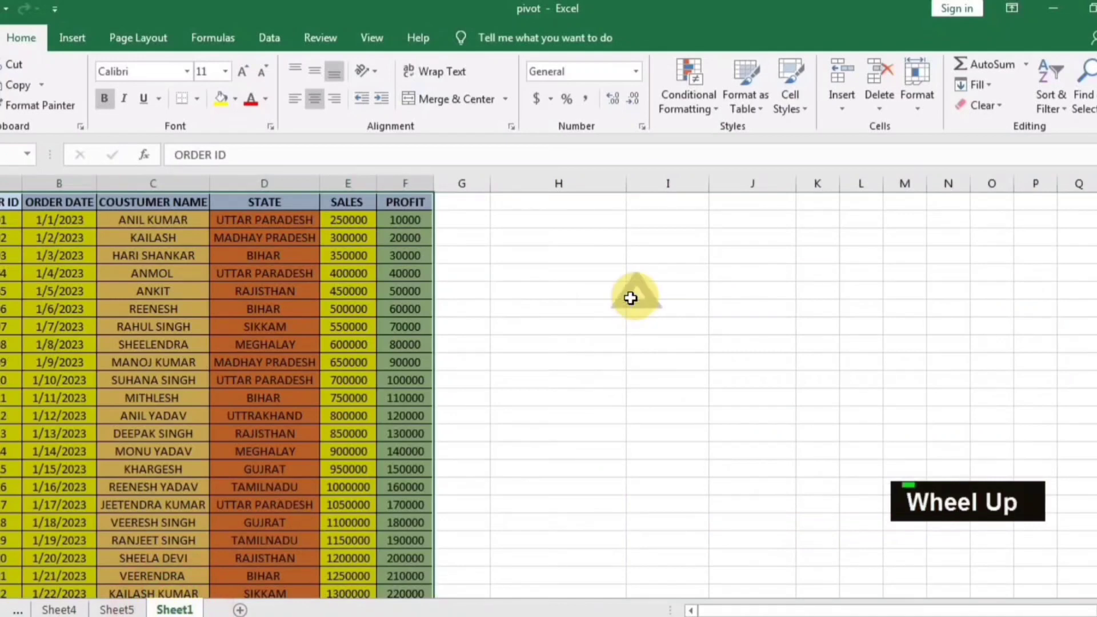
left_click(625, 291)
left_click(551, 255)
left_click(571, 363)
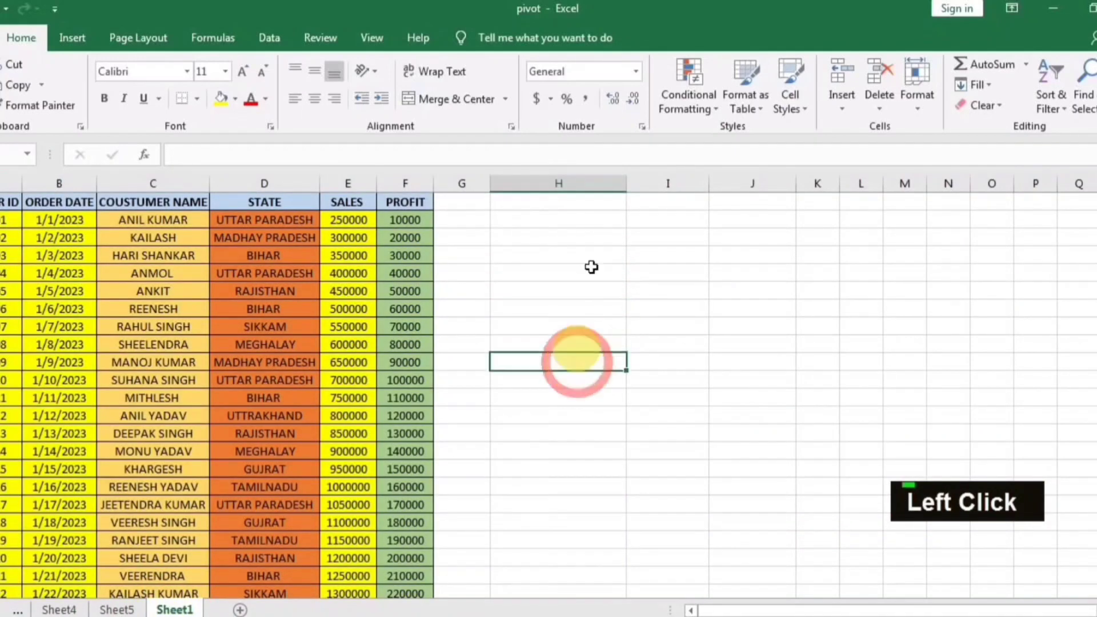
left_click(563, 220)
left_click(583, 346)
double_click(552, 274)
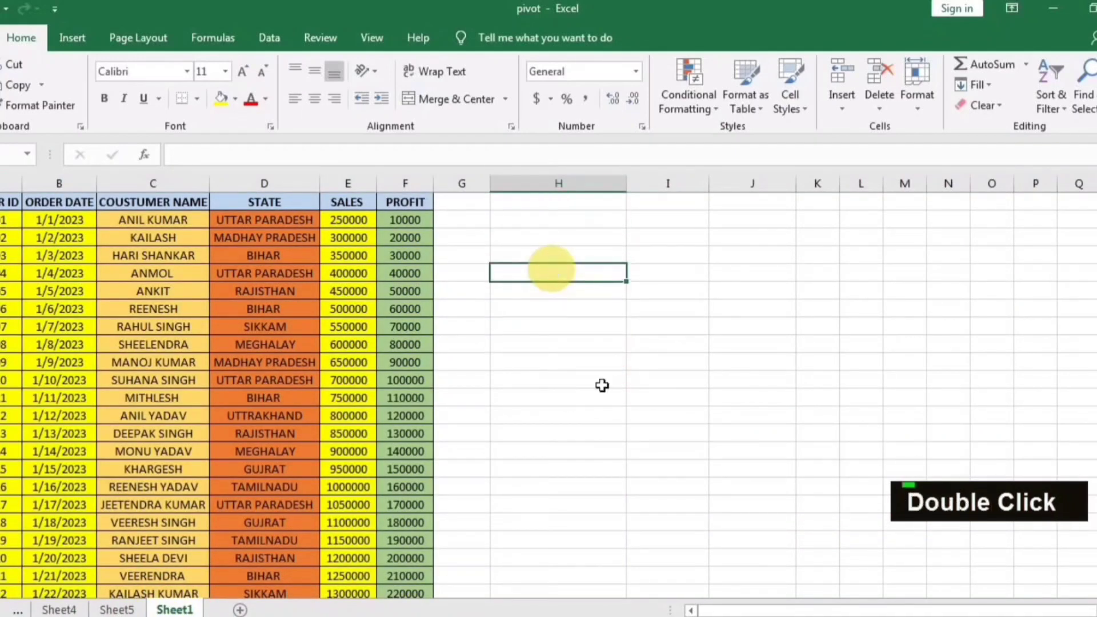
left_click(600, 394)
left_click(600, 269)
double_click(609, 381)
left_click(569, 258)
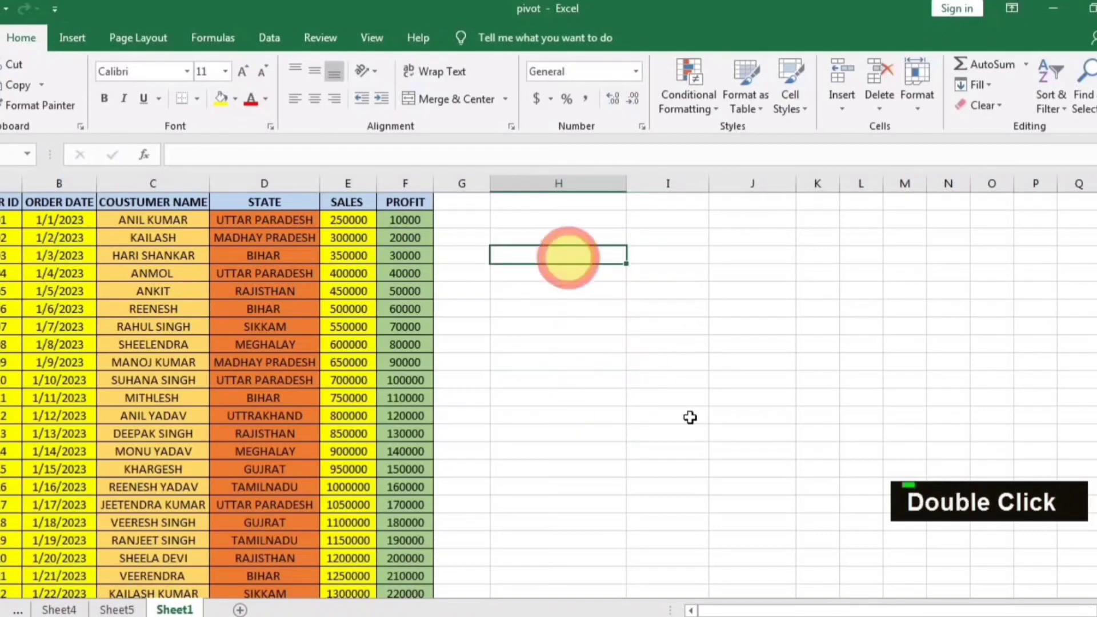
left_click(646, 414)
left_click_drag(607, 242, 703, 447)
left_click(702, 447)
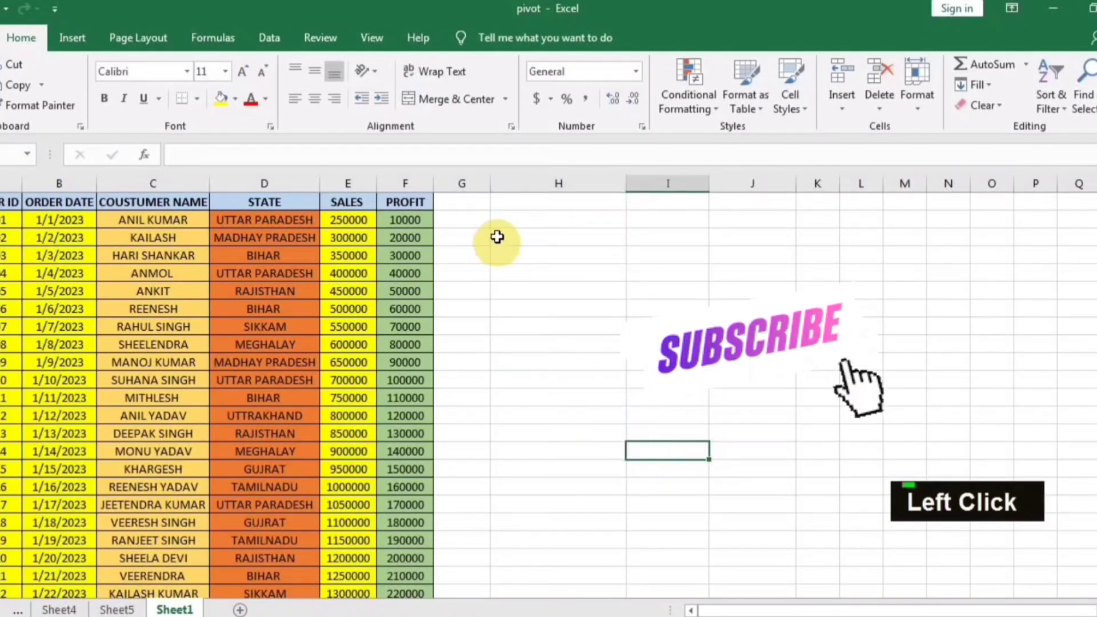
left_click_drag(497, 238, 620, 312)
left_click(859, 305)
left_click(514, 256)
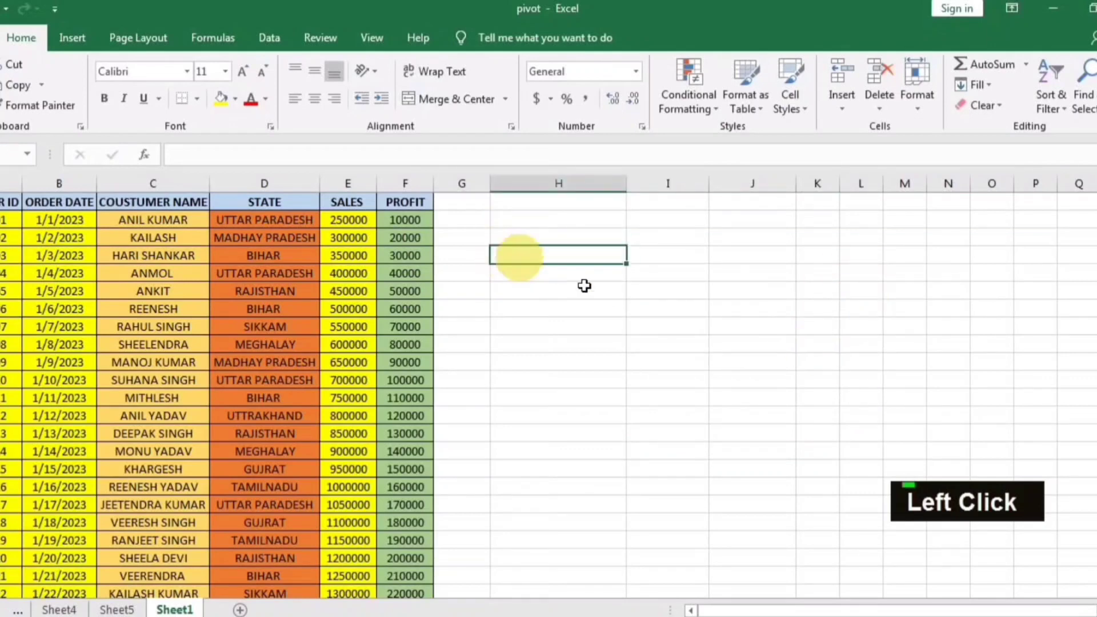
left_click(646, 303)
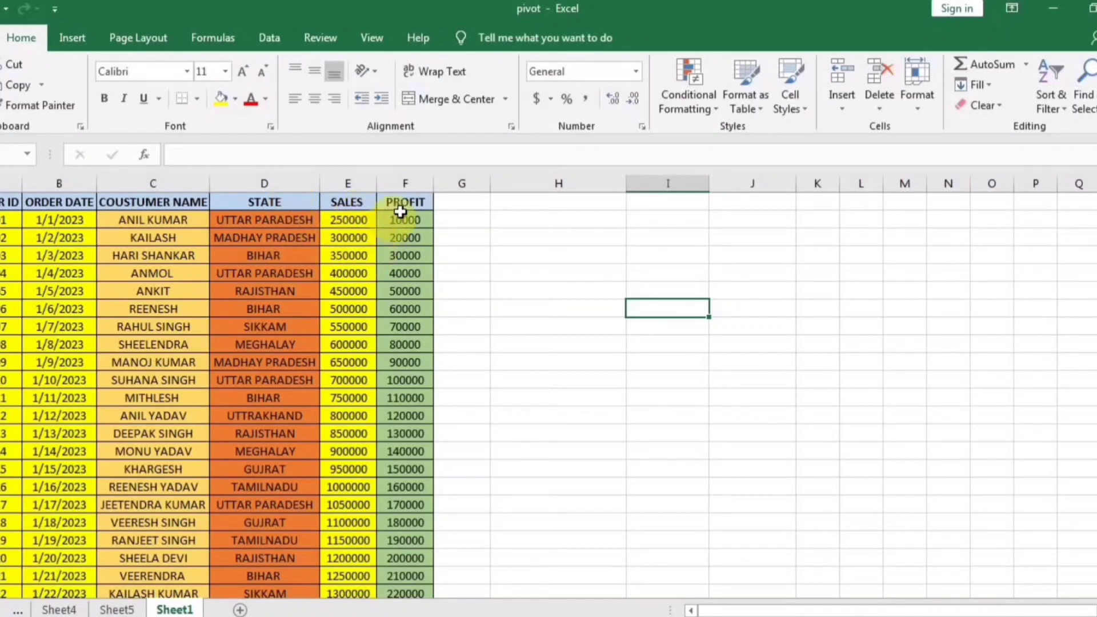
scroll(154, 363, "up", 3)
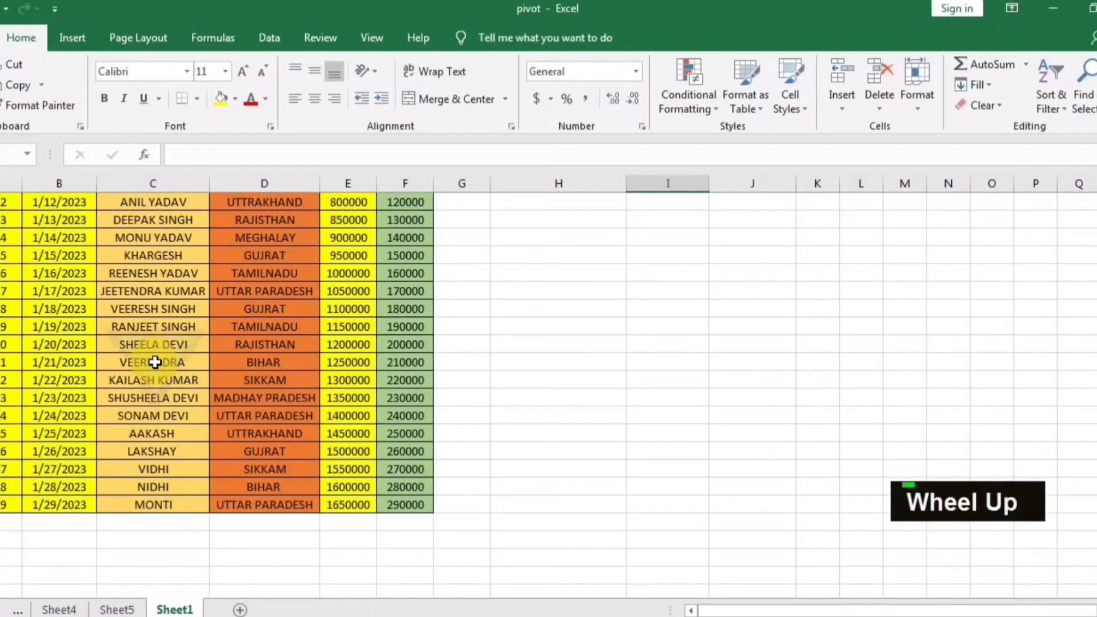
left_click(593, 450)
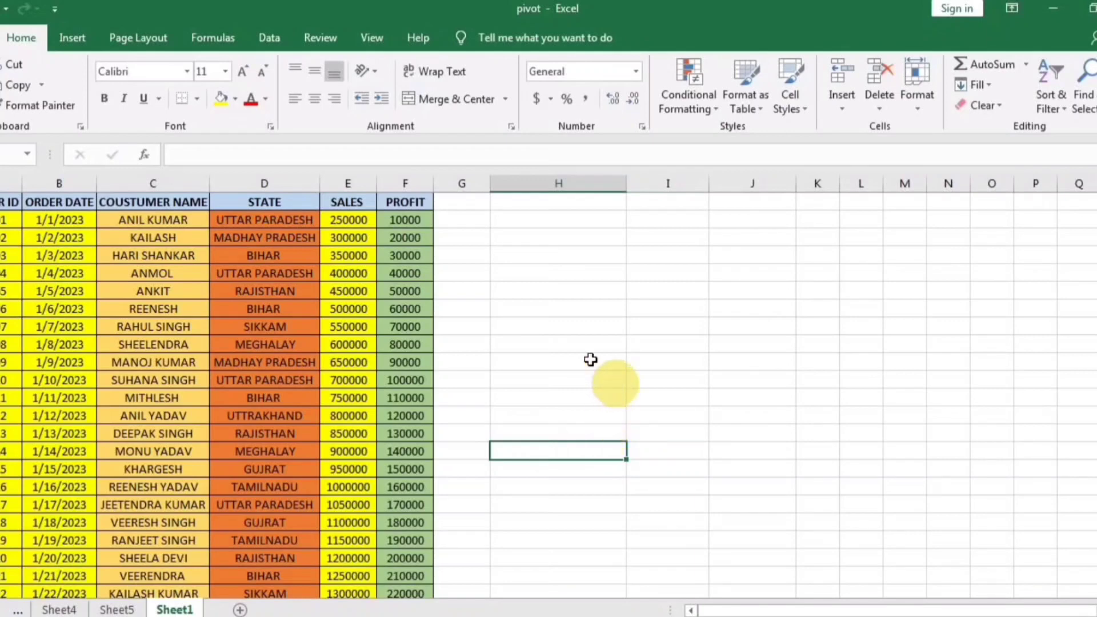
left_click(566, 343)
left_click(544, 306)
left_click(520, 394)
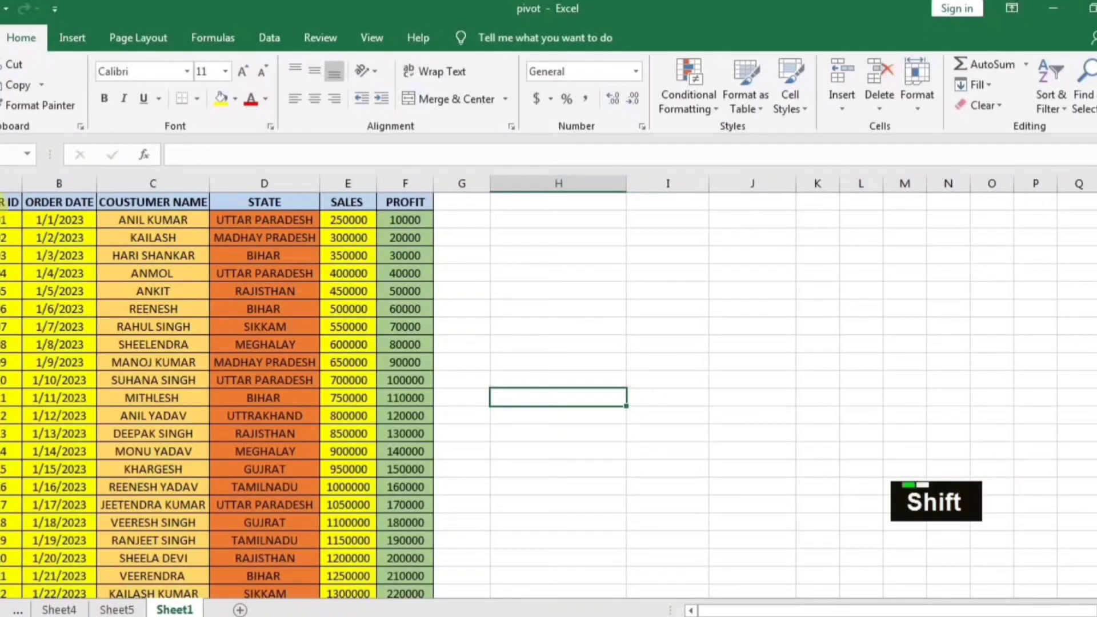
left_click(5, 206, "shift")
scroll(283, 420, "down", 7)
double_click(568, 375)
scroll(551, 444, "up", 7)
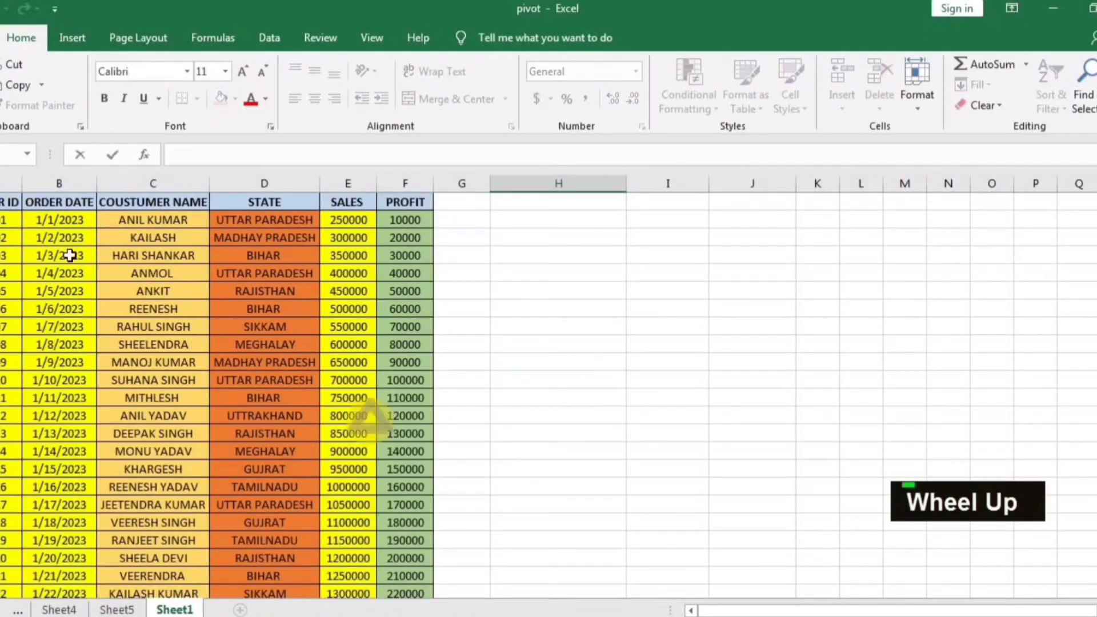
left_click(6, 203, "shift")
left_click(743, 257)
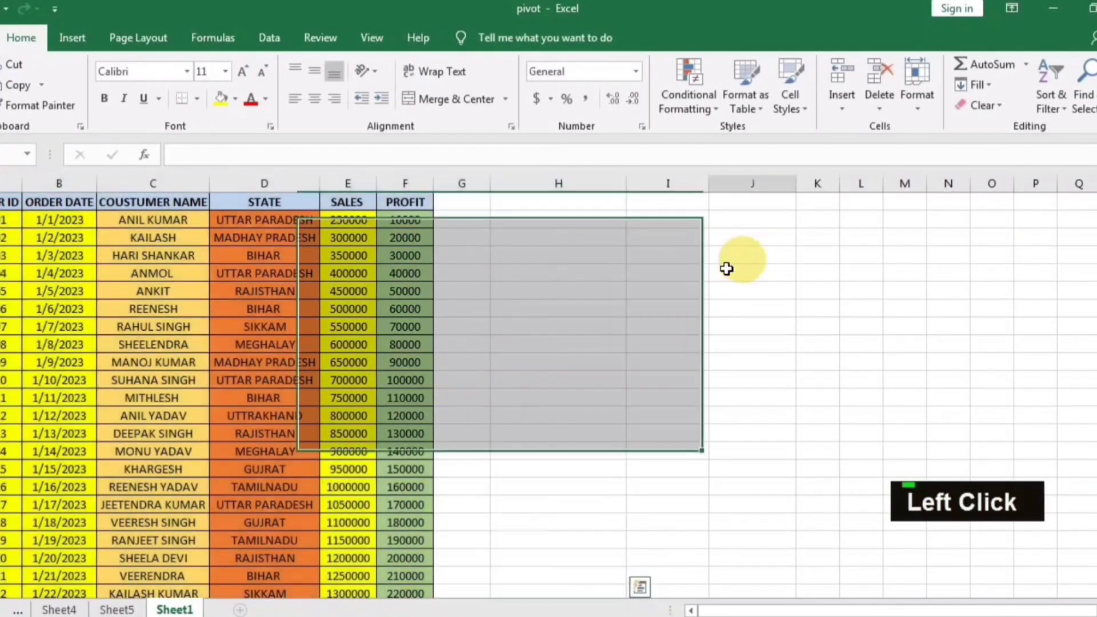
Select the whole order table on Sheet1, range A1:F30, from the ORDER ID header to the last PROFIT value.
left_click(6, 203)
scroll(286, 423, "down", 6)
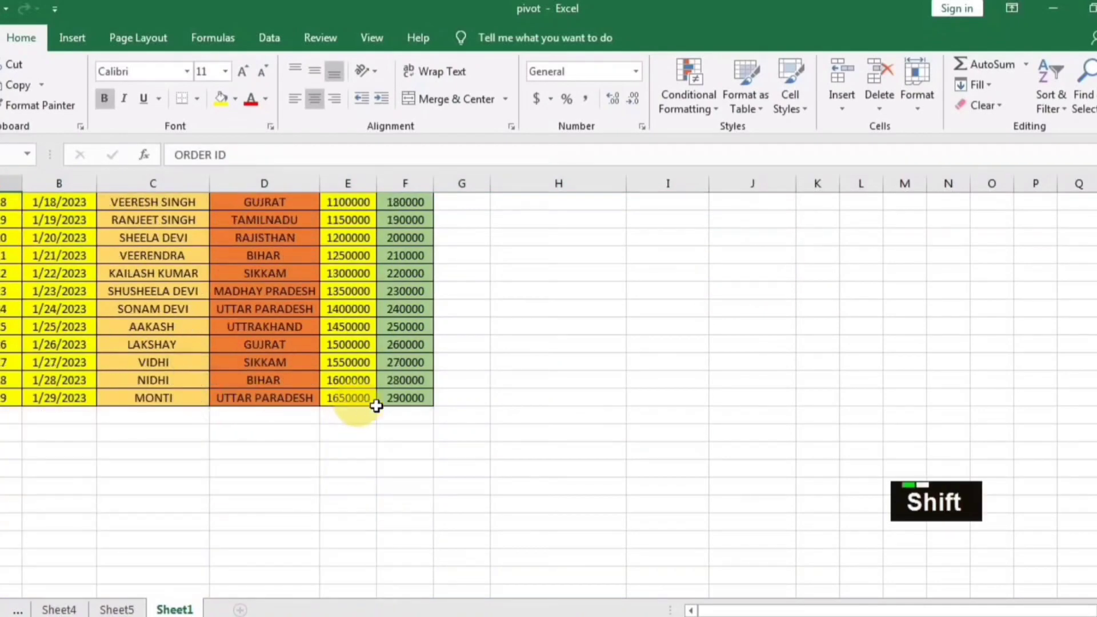
left_click(400, 403, "shift")
scroll(593, 445, "up", 6)
scroll(269, 289, "down", 1)
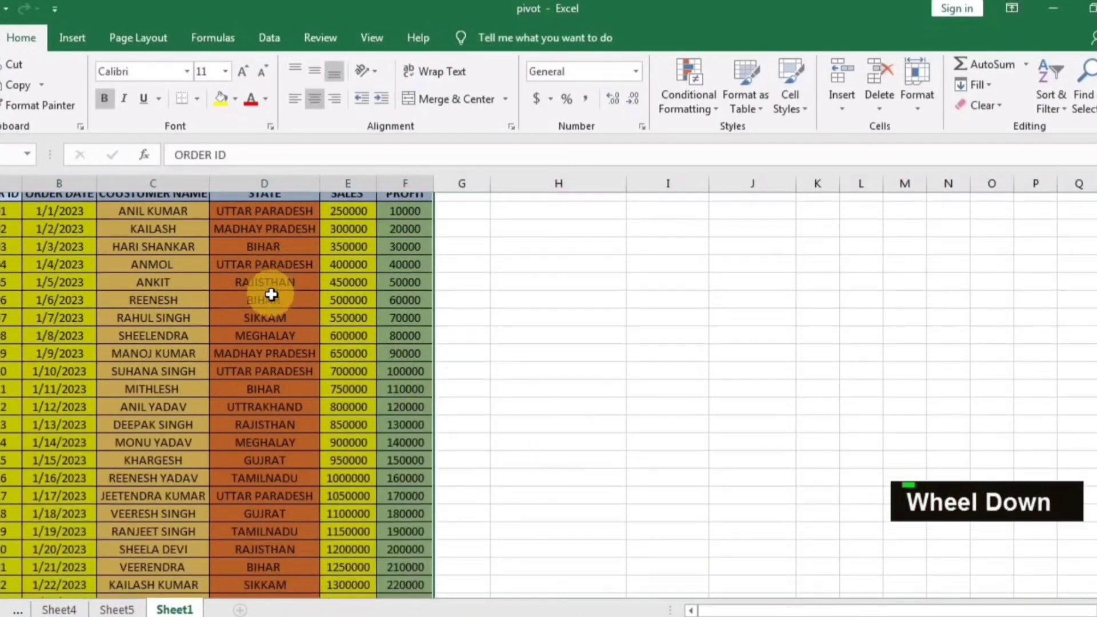
scroll(270, 293, "up", 1)
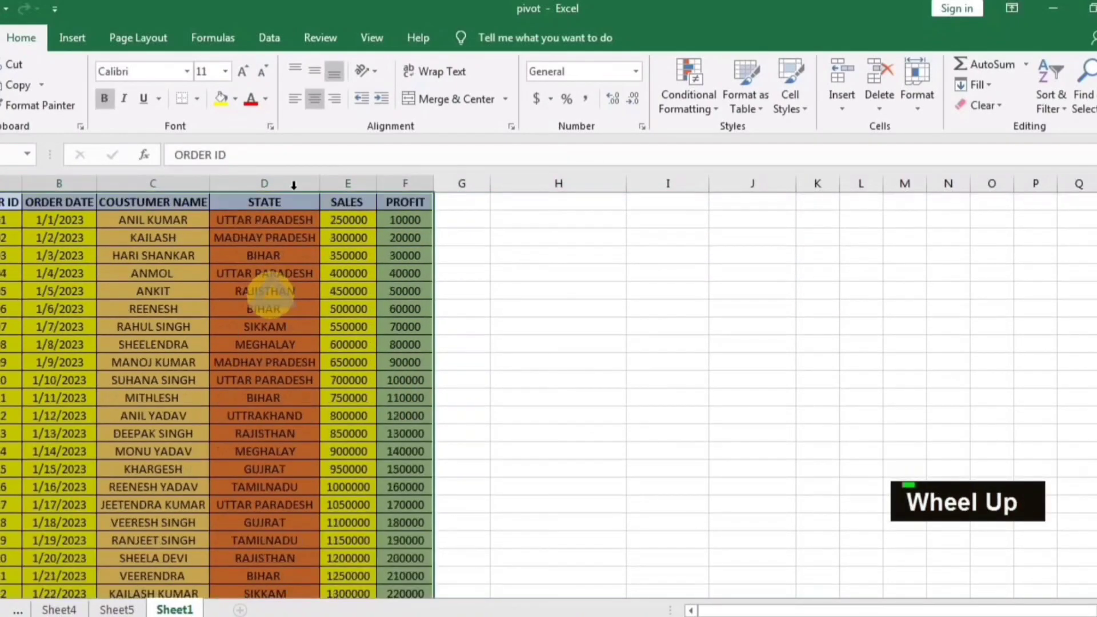
Create a PivotTable from Sheet1!$A$1:$F$30 and place it on a new worksheet.
left_click(72, 39)
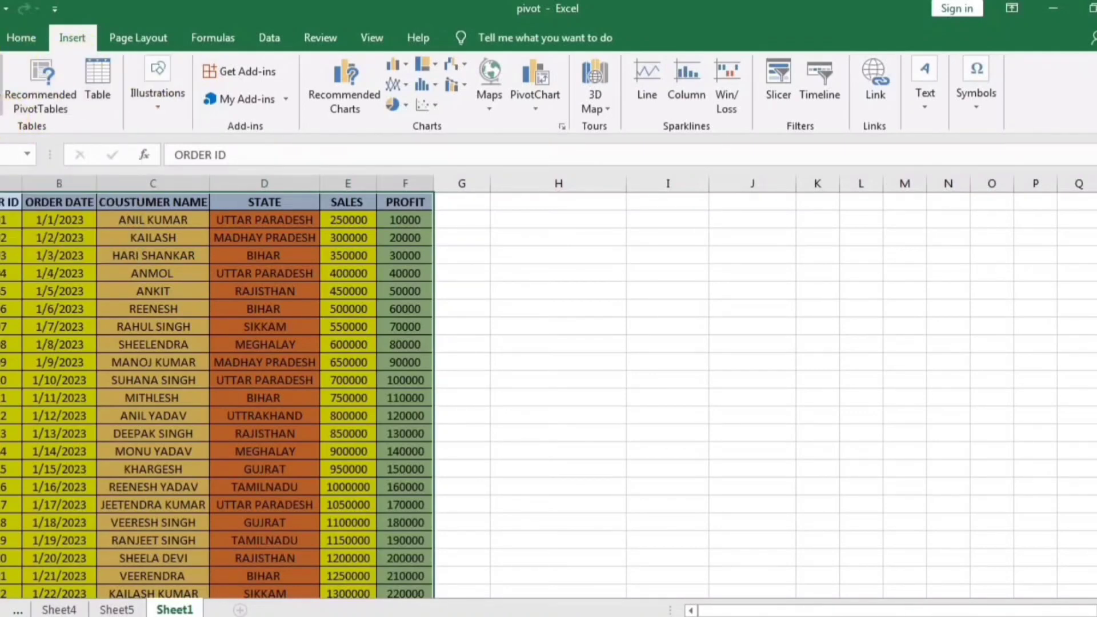
left_click(2, 91)
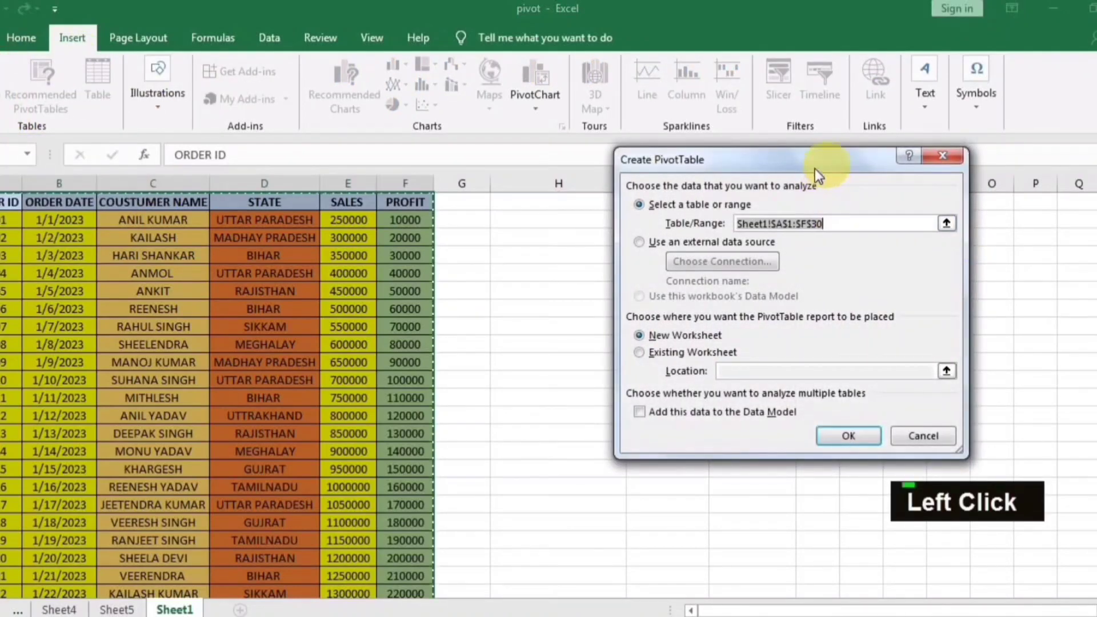
left_click_drag(815, 169, 713, 192)
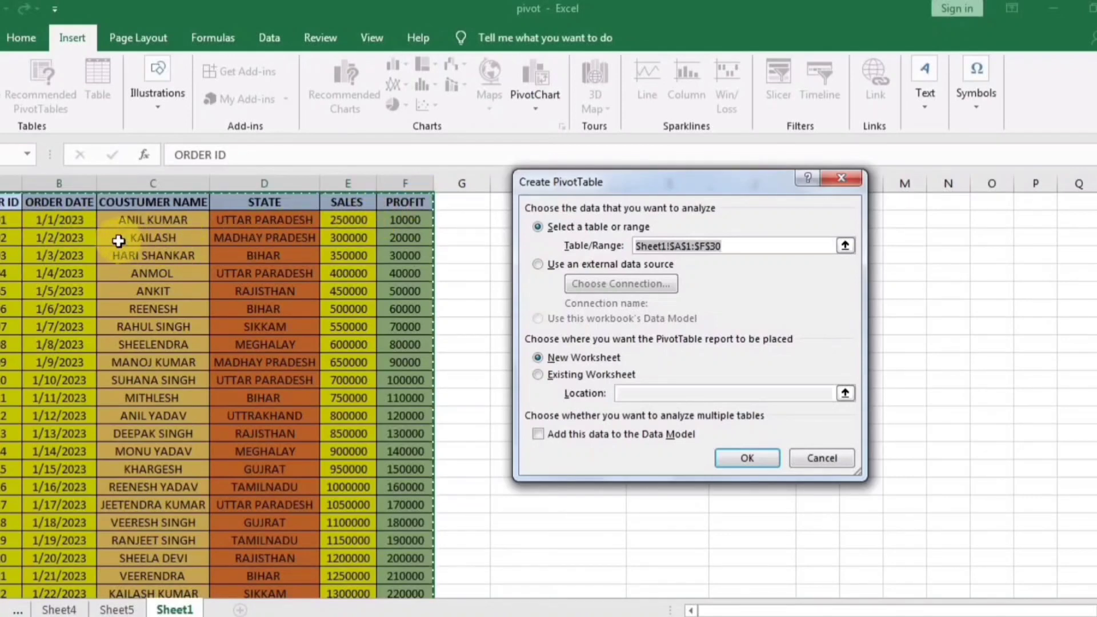
left_click(750, 246)
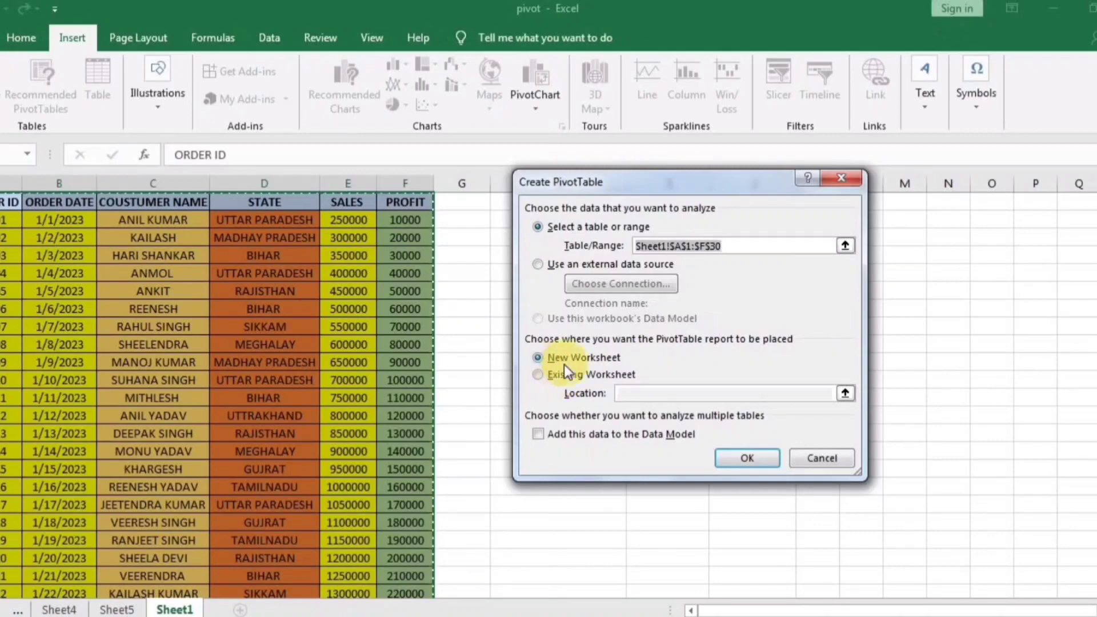
left_click(538, 358)
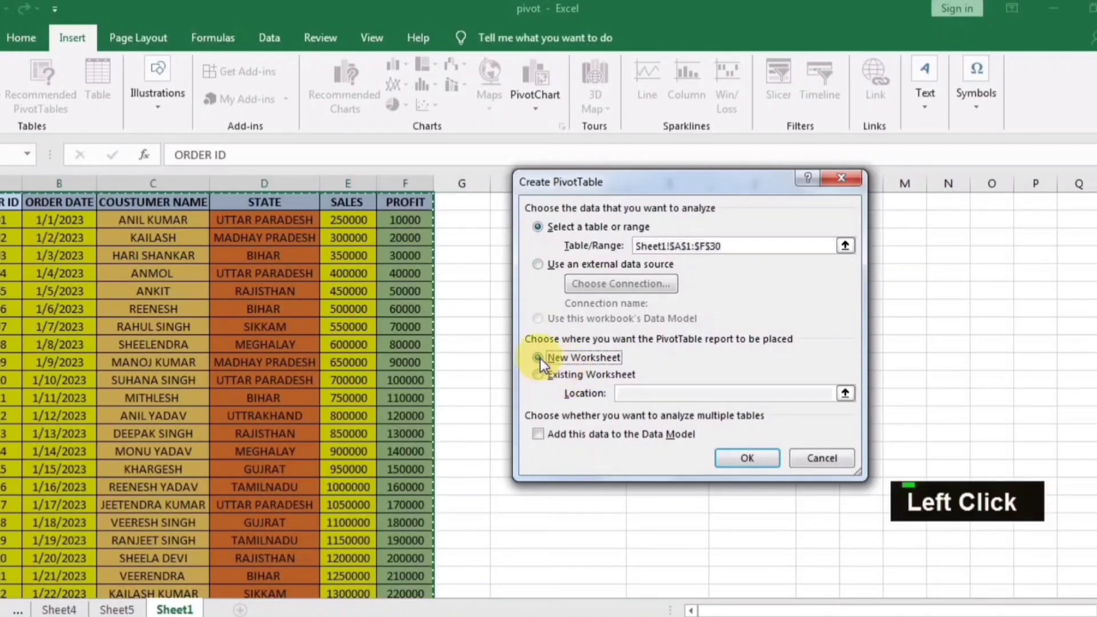
left_click(751, 464)
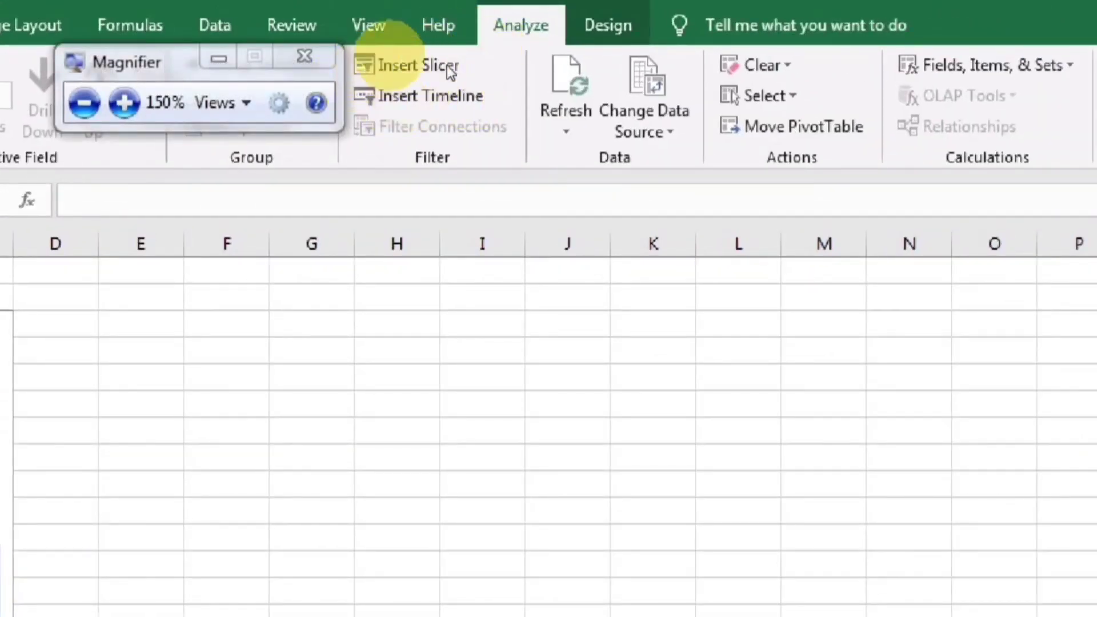
Close the Windows Magnifier to return the screen to its normal size.
left_click(94, 85)
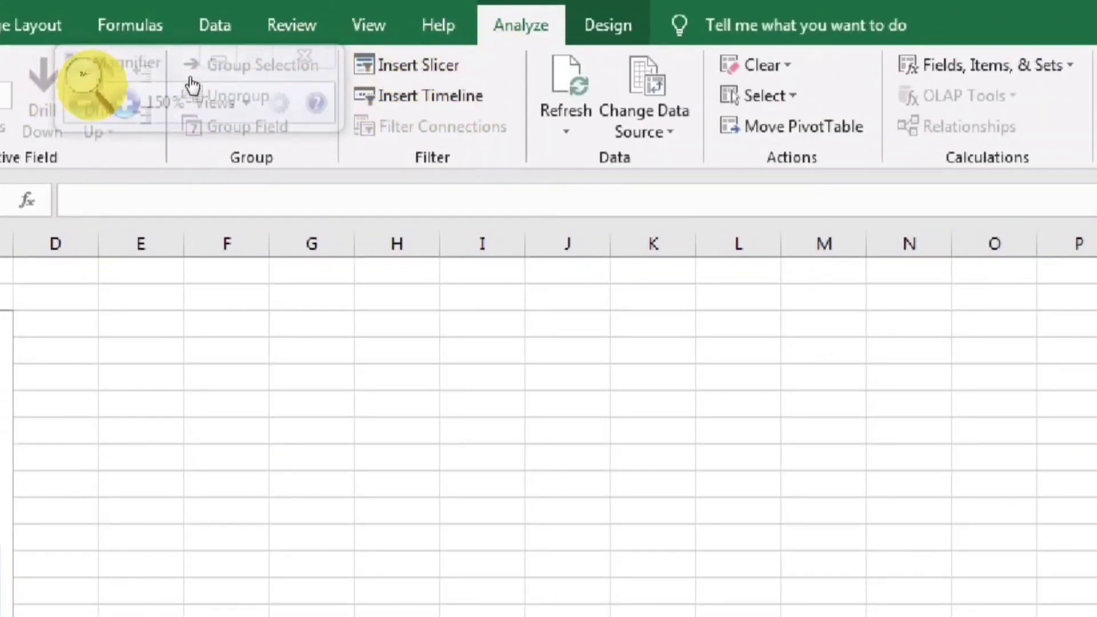
left_click(306, 55)
key("super+u")
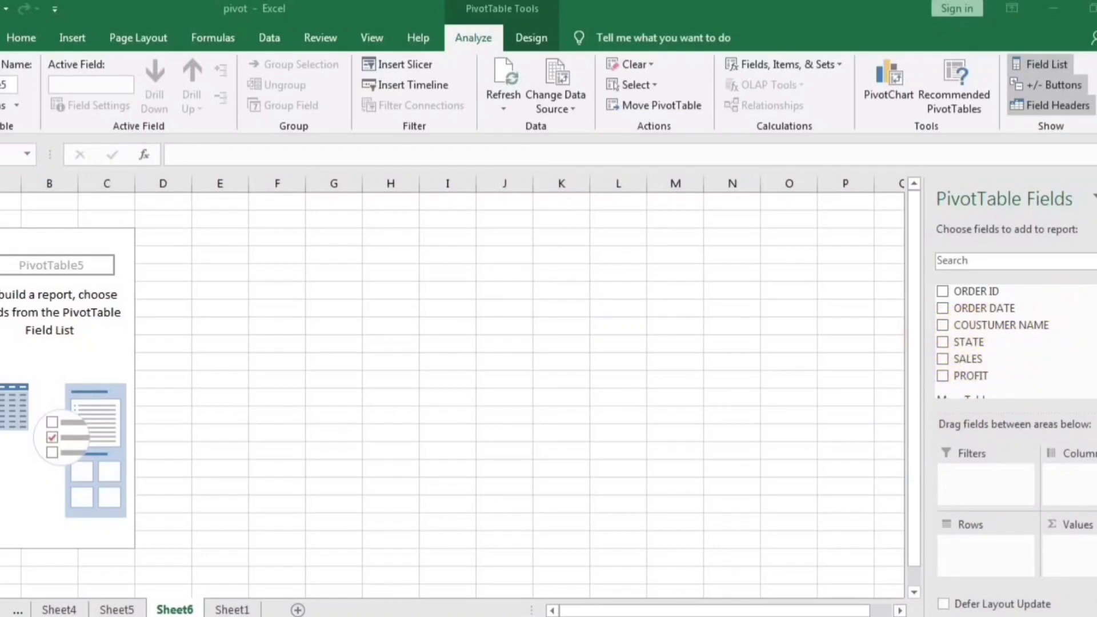
Add STATE to the PivotTable rows, with SALES and PROFIT as summed values.
left_click_drag(1051, 342, 954, 345)
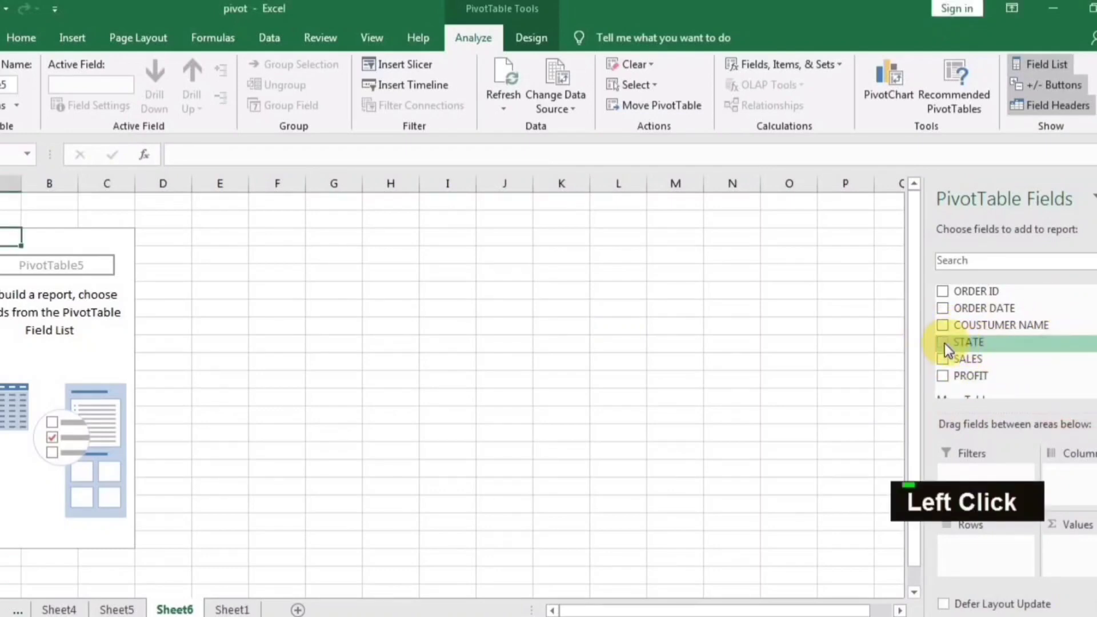
left_click(943, 343)
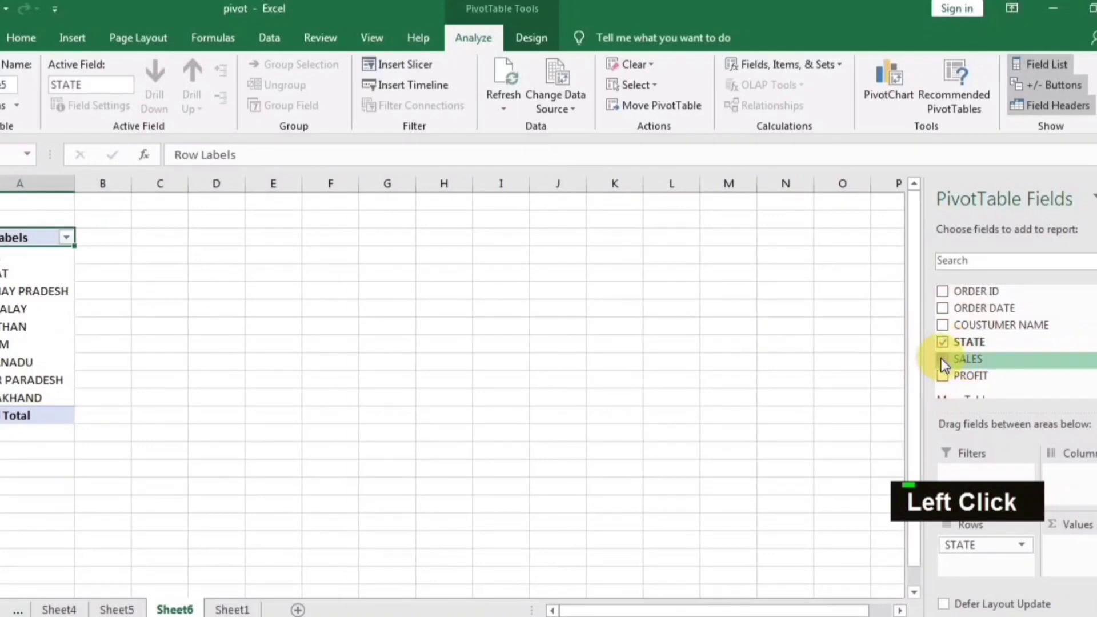
left_click(942, 359)
left_click(942, 377)
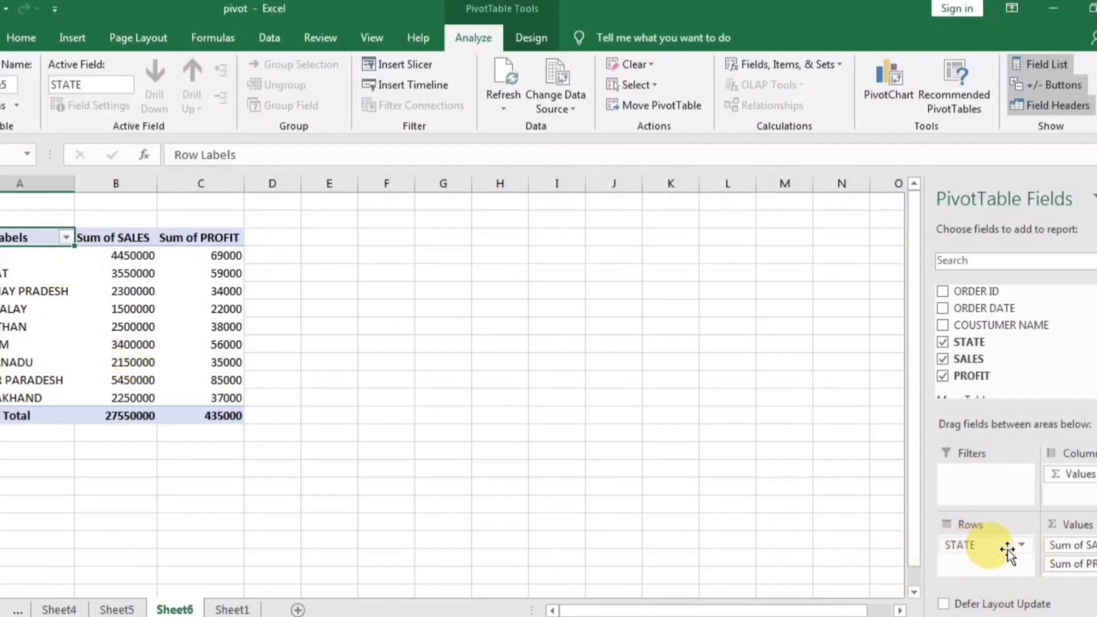
Filter the PivotTable's row labels to show only the state GUJRAT.
left_click(67, 240)
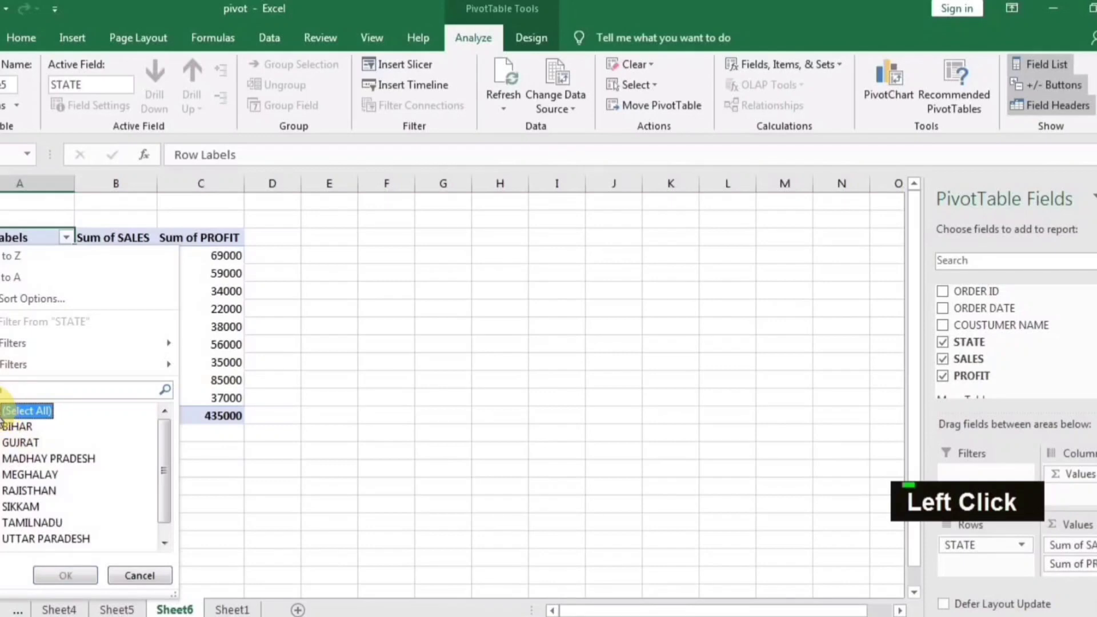
left_click(17, 443)
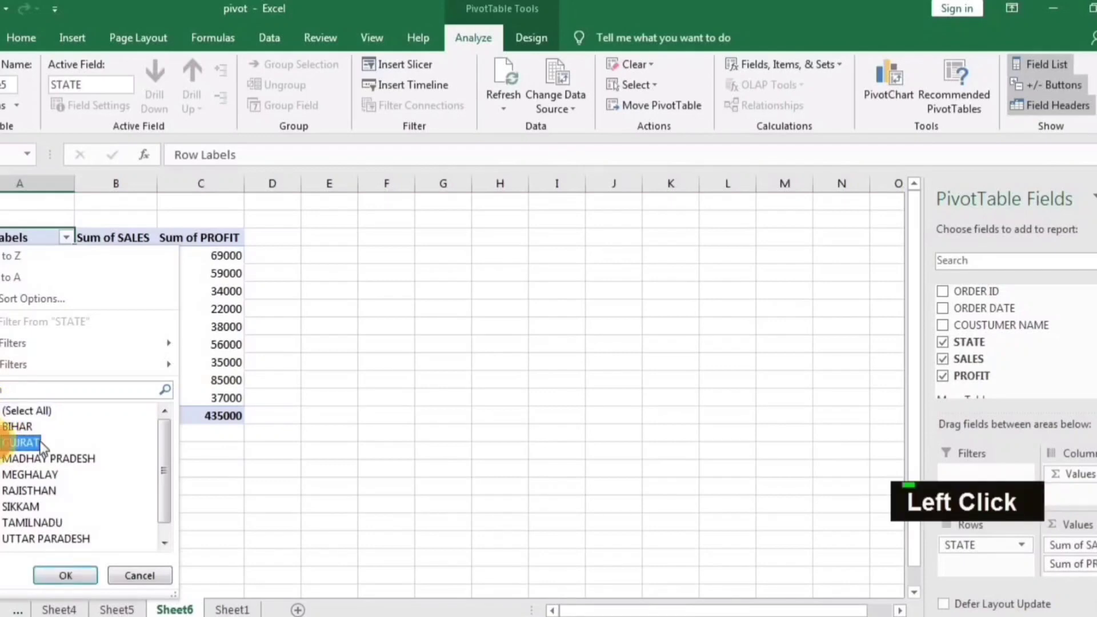
left_click(66, 576)
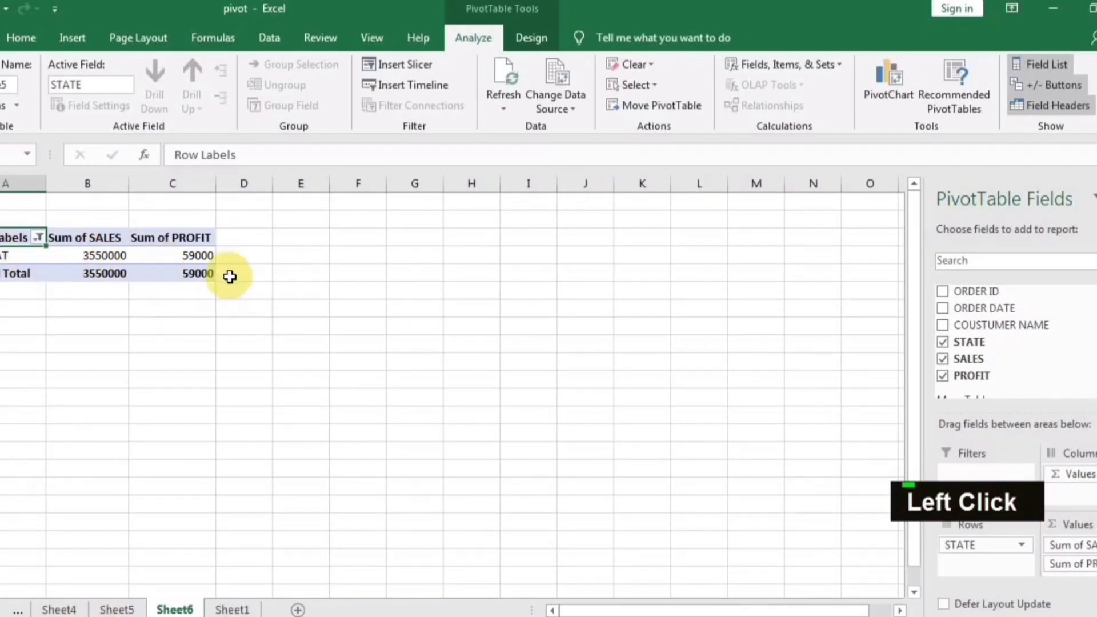
Include TAMILNADU alongside GUJRAT in the PivotTable's row label filter.
left_click(38, 242)
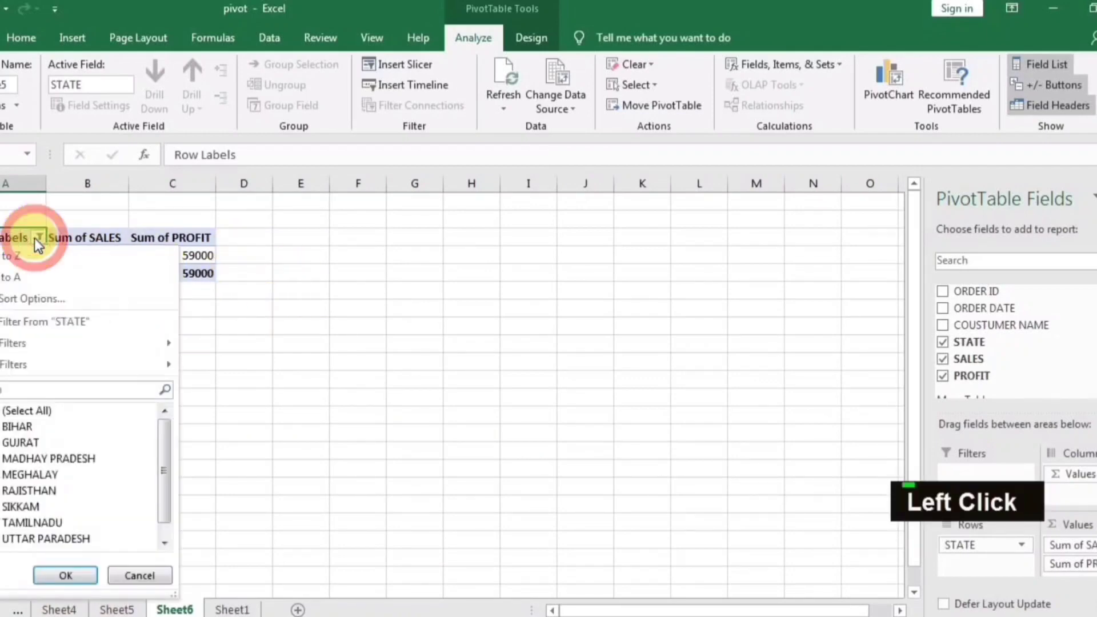
left_click(15, 525)
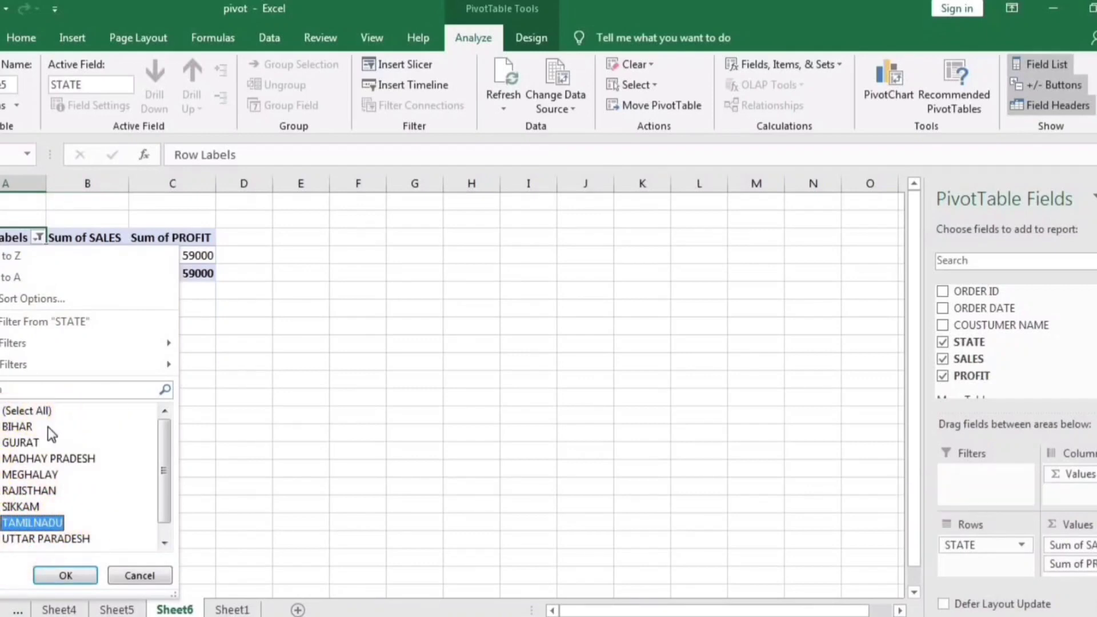
double_click(65, 576)
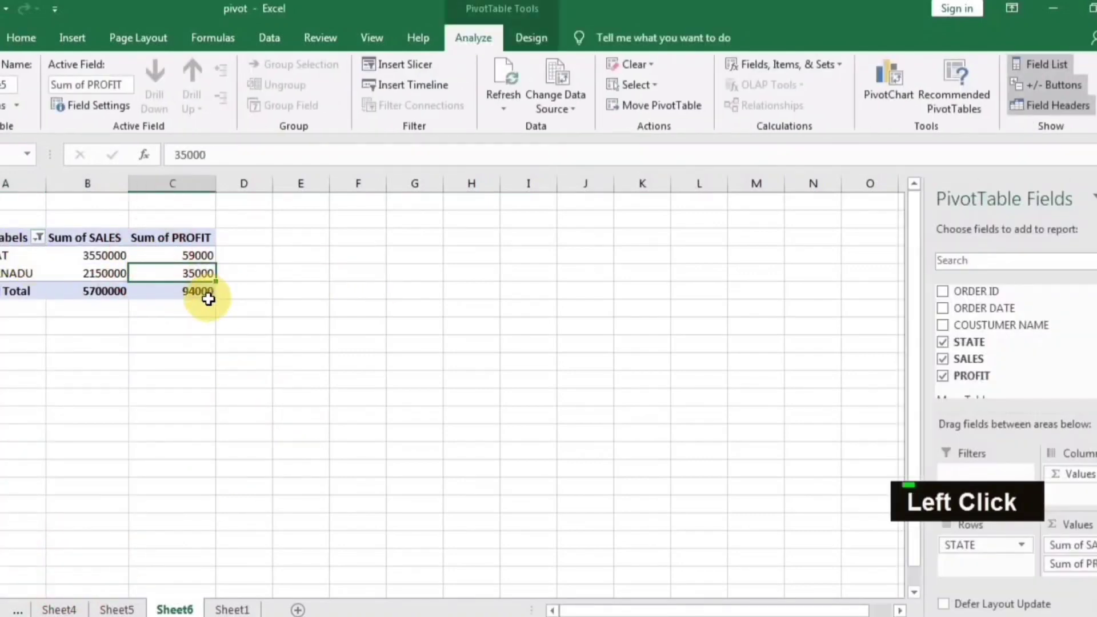
Reset the row label filter so that all states are included in the PivotTable.
left_click(38, 238)
left_click(7, 411)
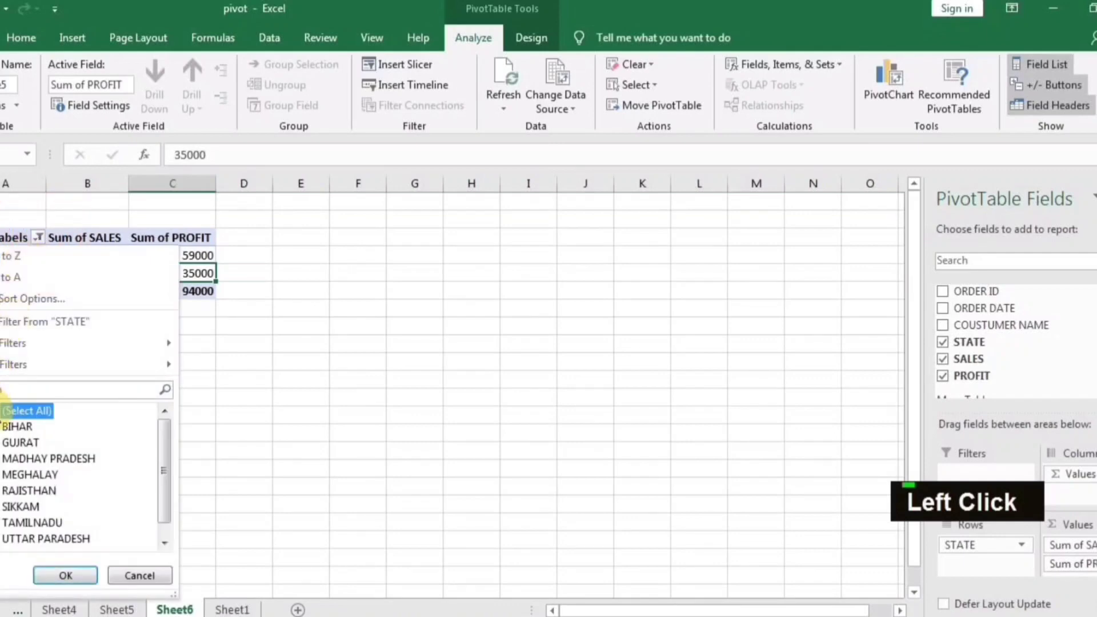
left_click(62, 574)
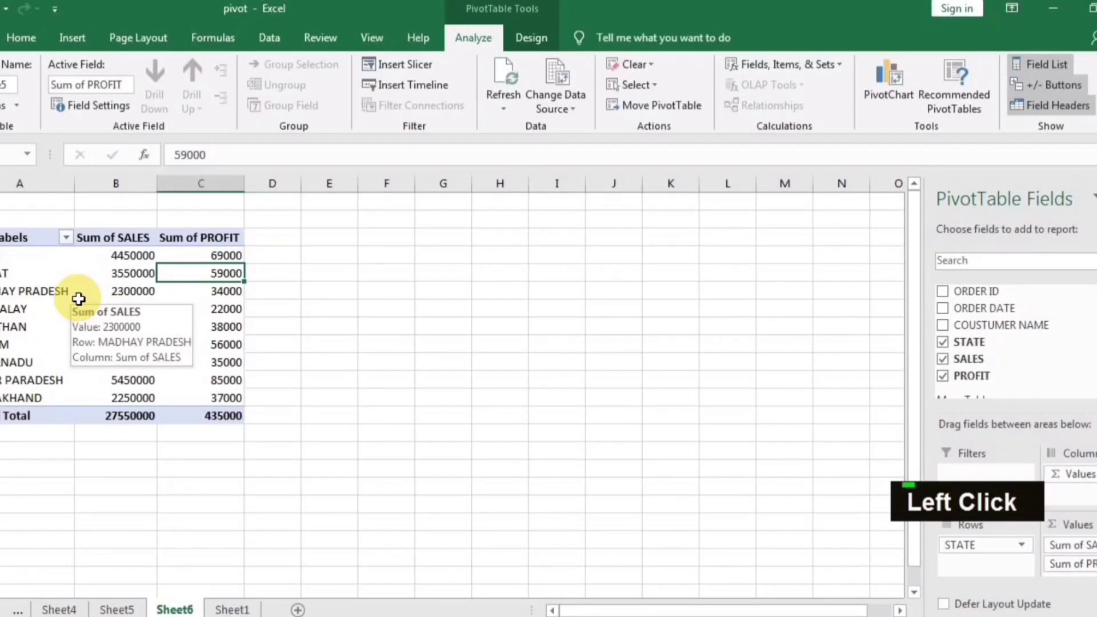
left_click(67, 237)
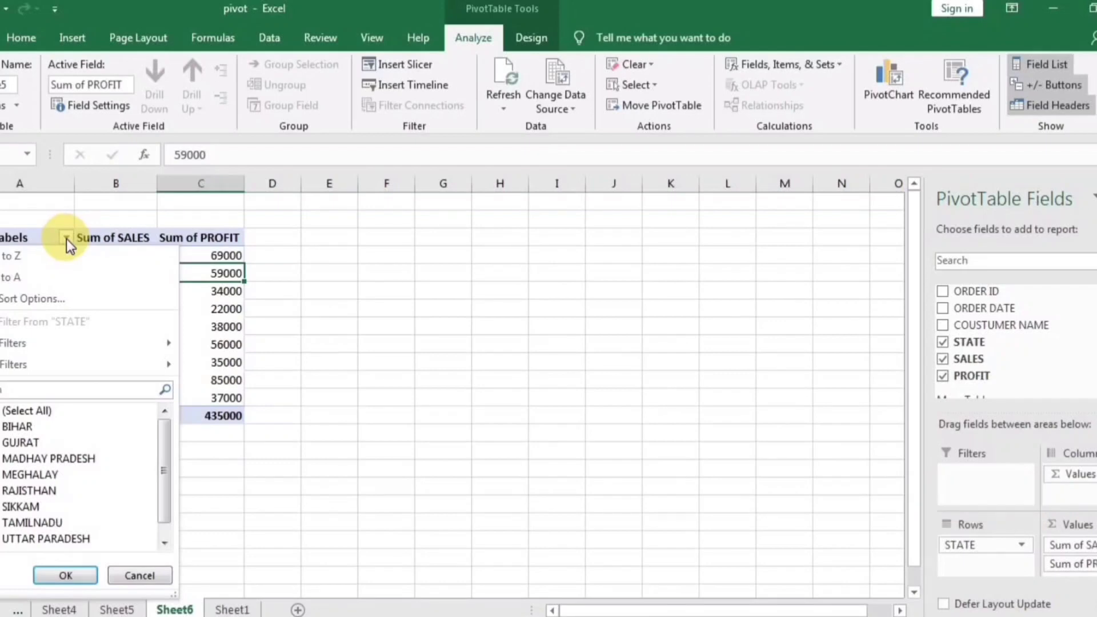
left_click(337, 301)
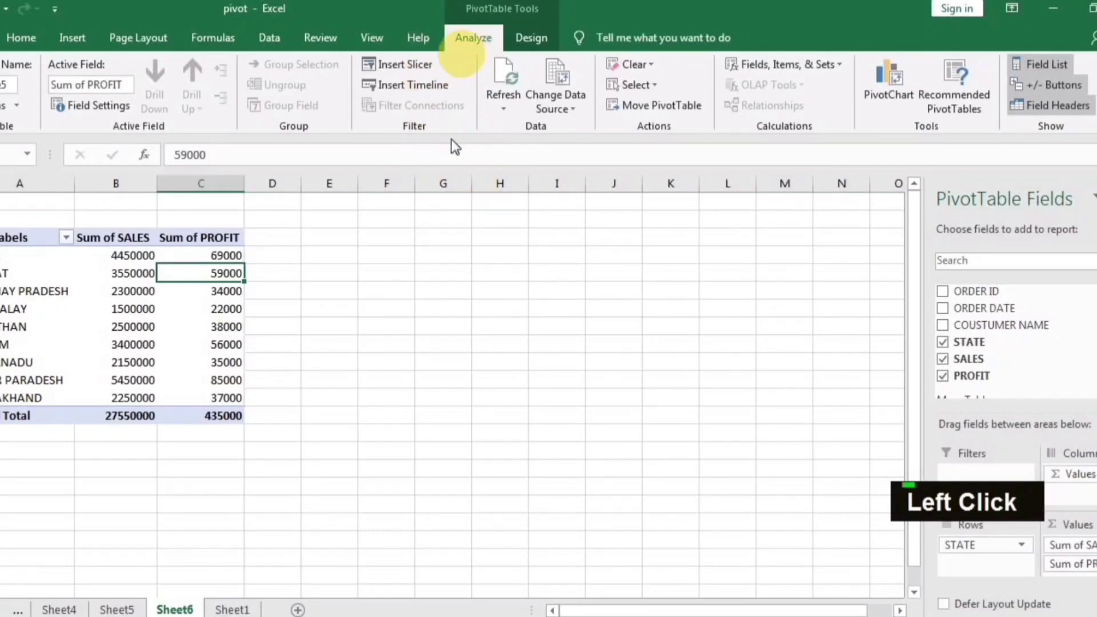
left_click(324, 378)
double_click(543, 329)
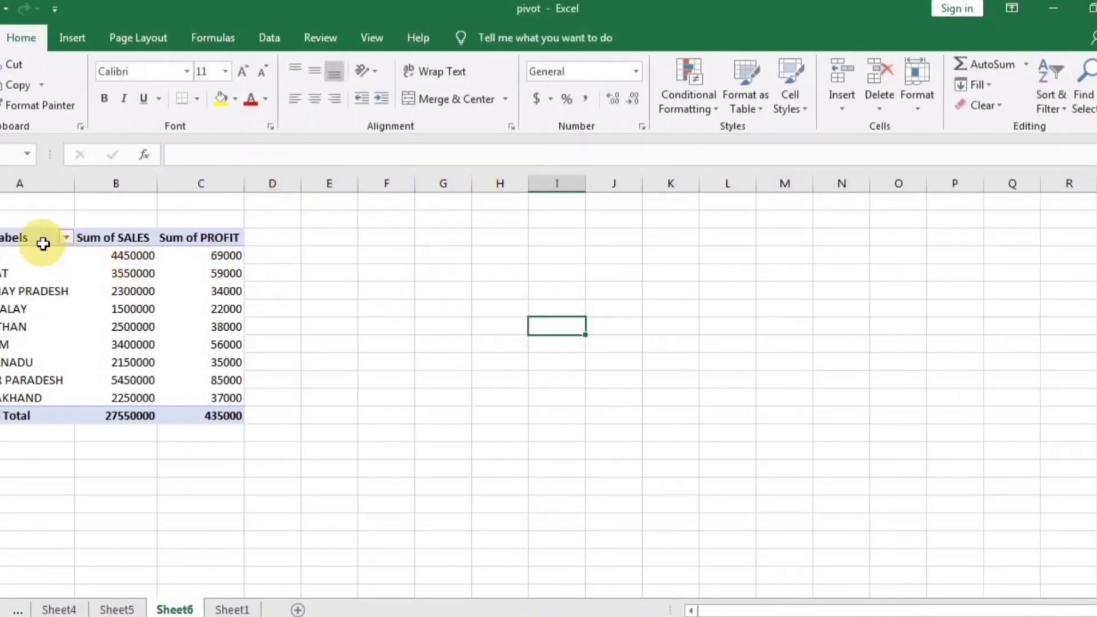
left_click(727, 290)
double_click(703, 416)
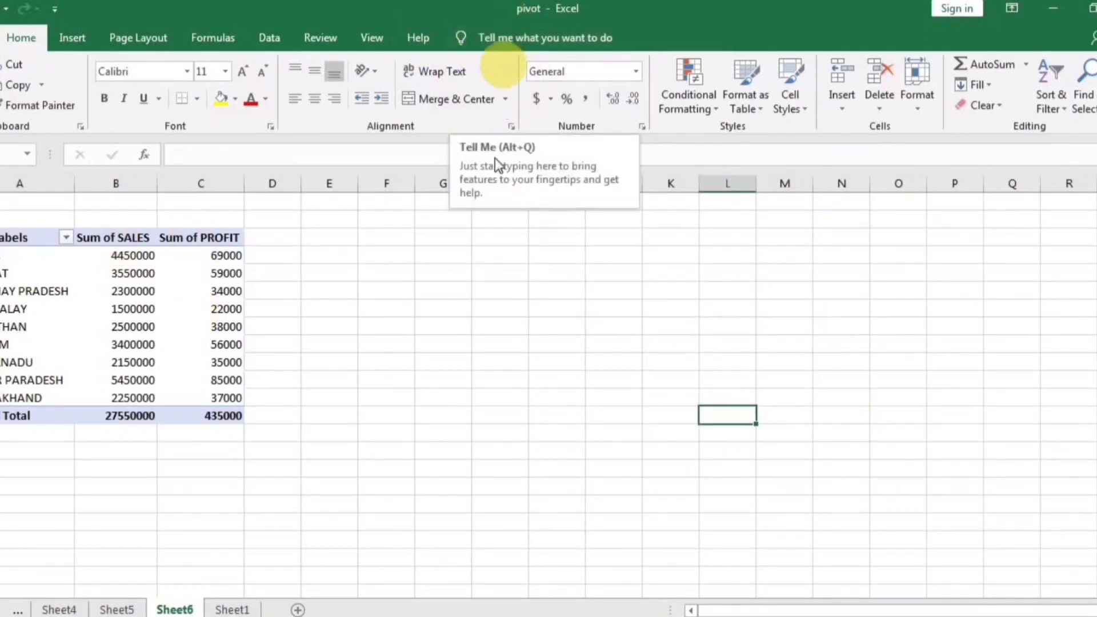
left_click(442, 297)
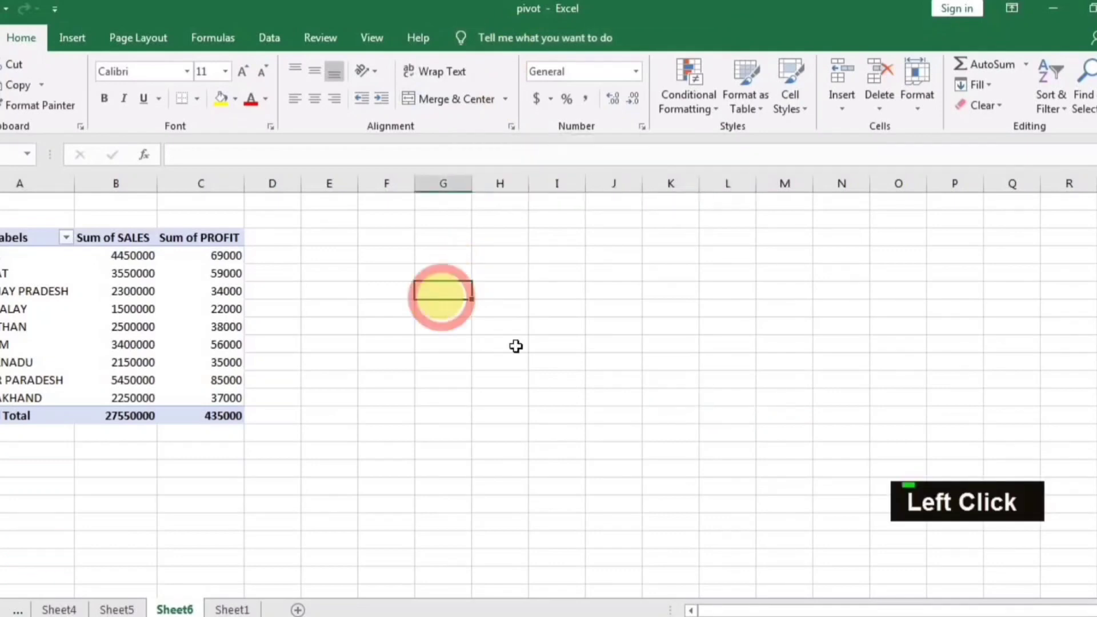
Insert a STATE slicer for the PivotTable, move it up level with the table, and enlarge it to about 3.25 by 2.4 inches.
left_click(140, 309)
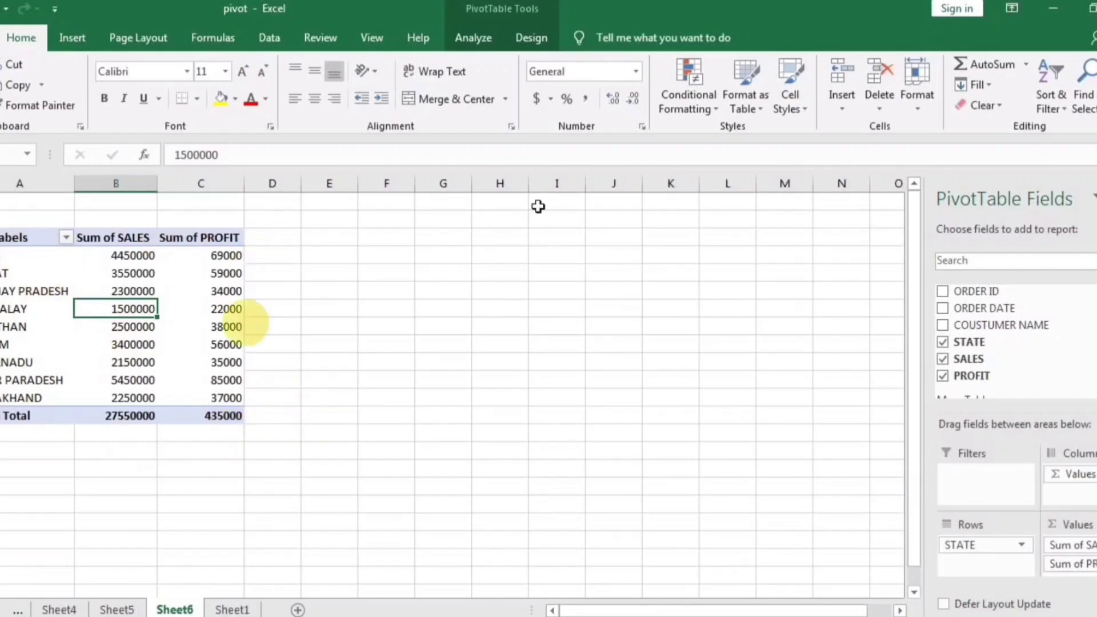
left_click(472, 38)
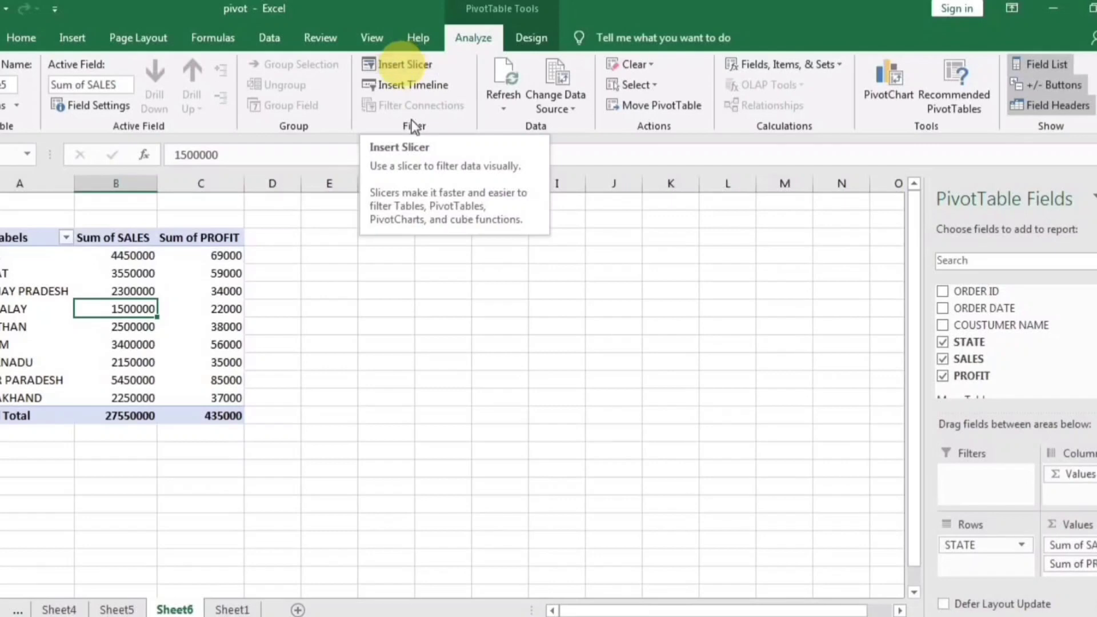
left_click(414, 68)
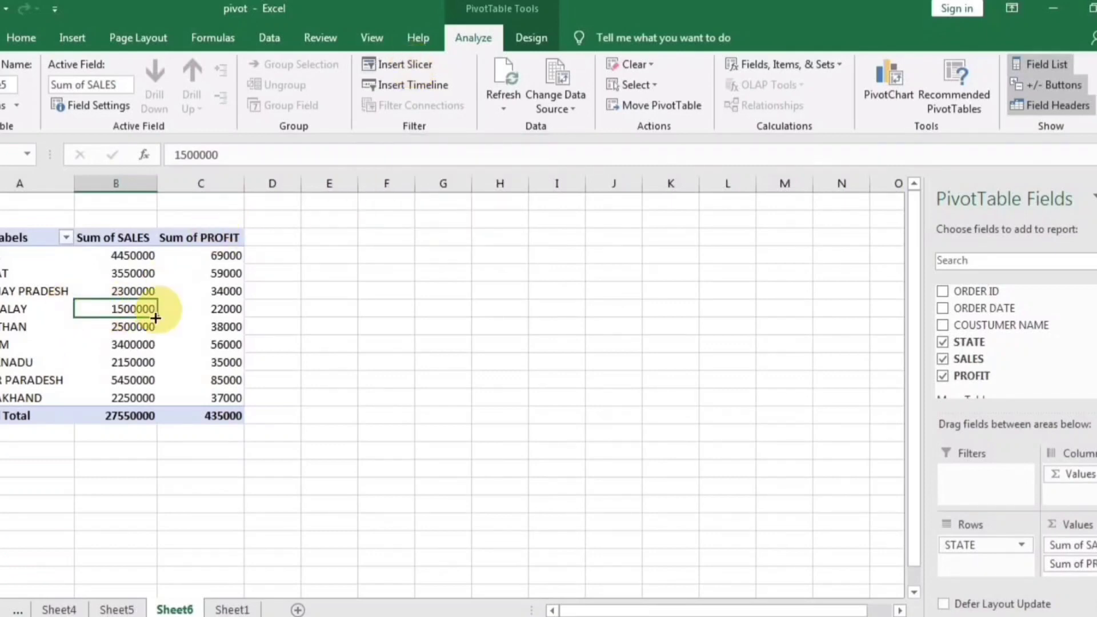
left_click(389, 63)
left_click_drag(702, 166, 510, 156)
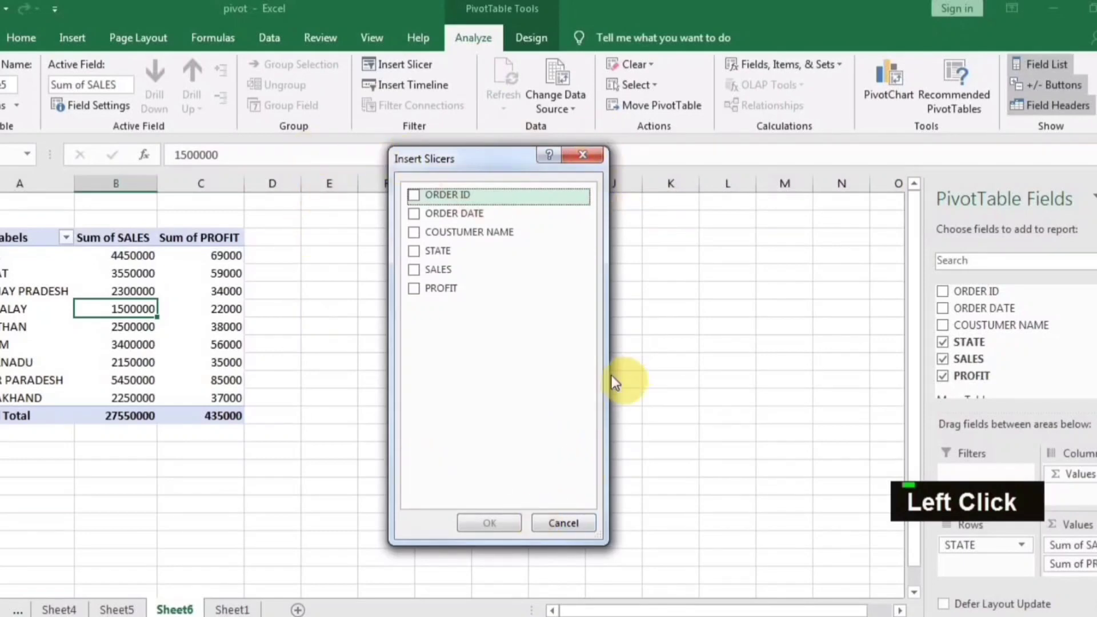
left_click_drag(478, 165, 536, 157)
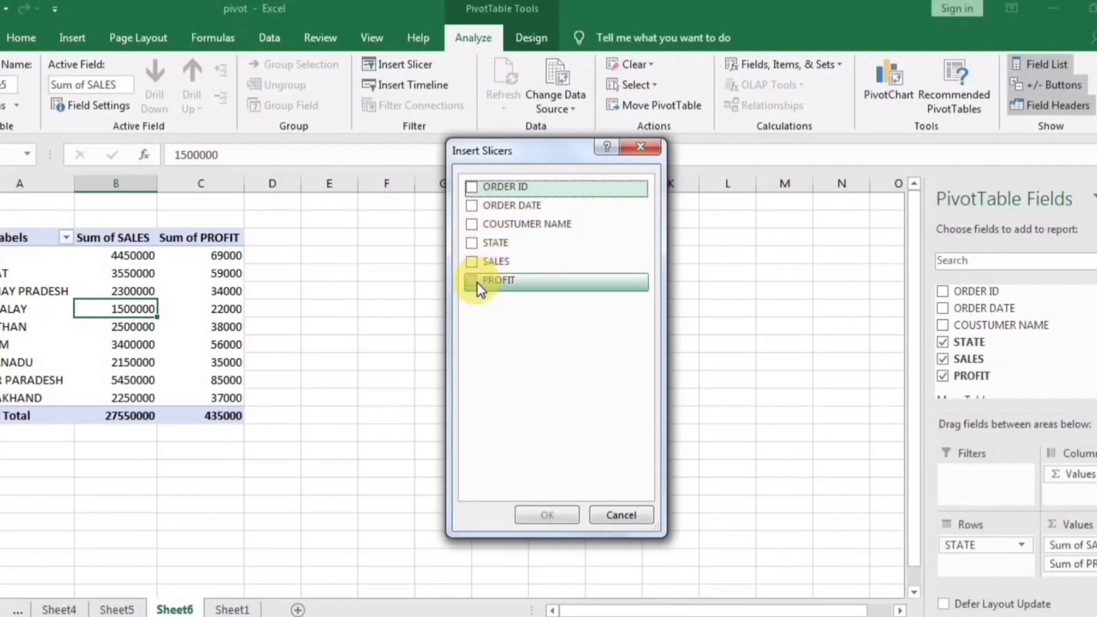
left_click_drag(502, 143, 497, 143)
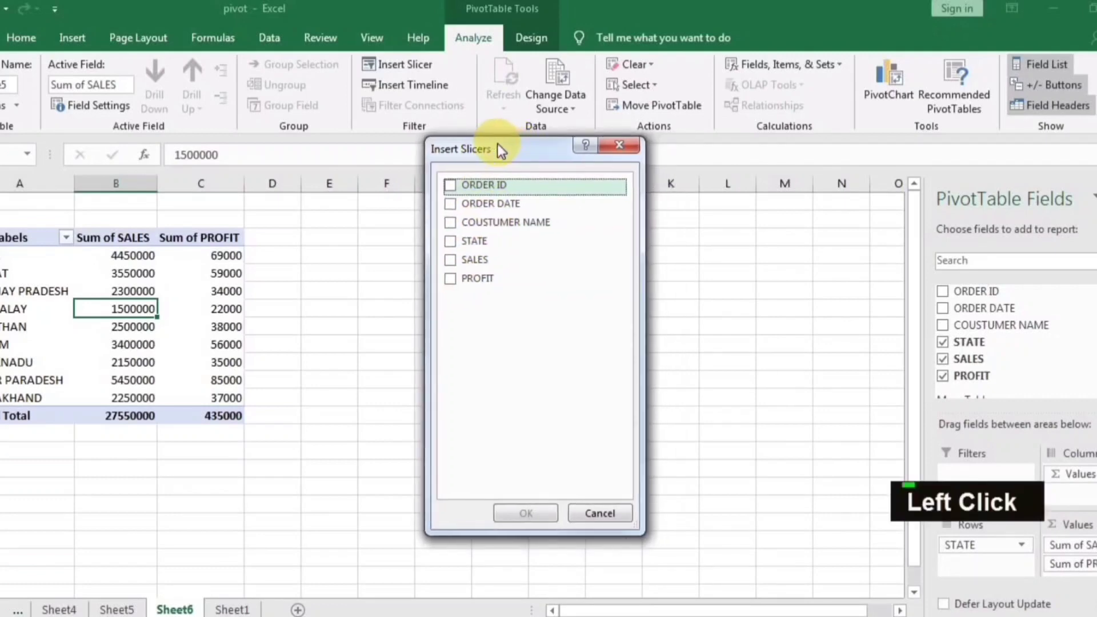
left_click(449, 241)
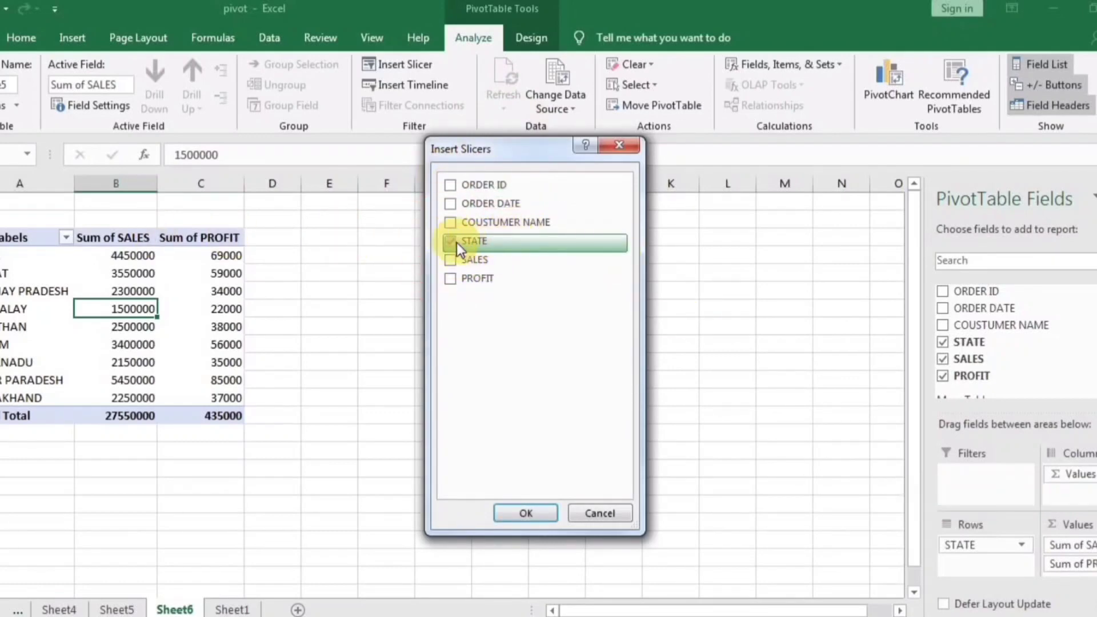
left_click(526, 514)
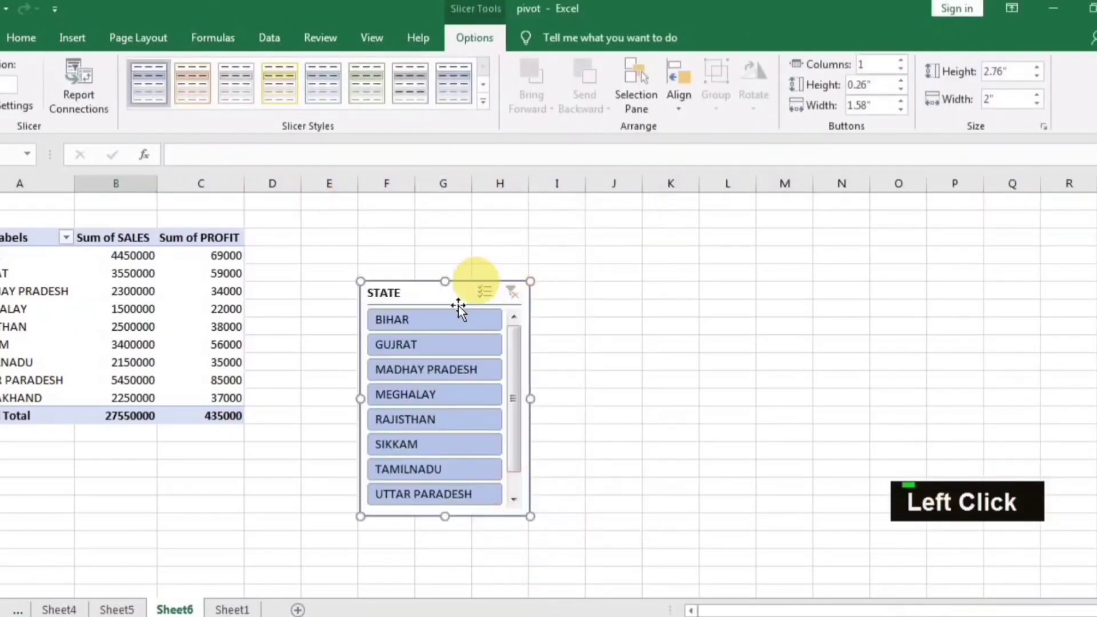
left_click_drag(433, 290, 428, 218)
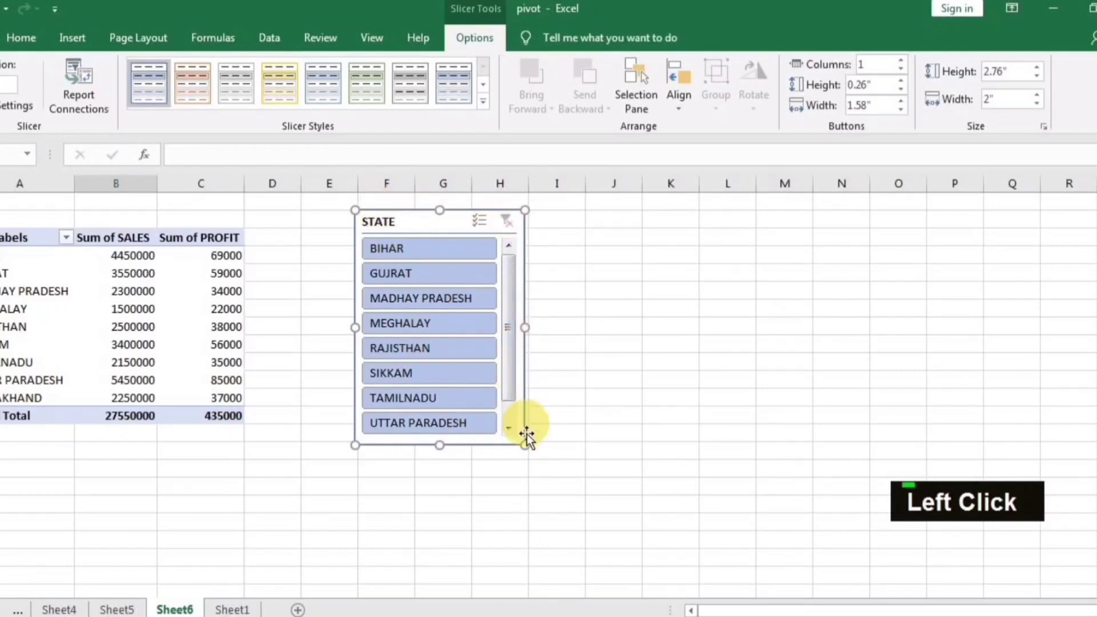
left_click_drag(524, 446, 558, 487)
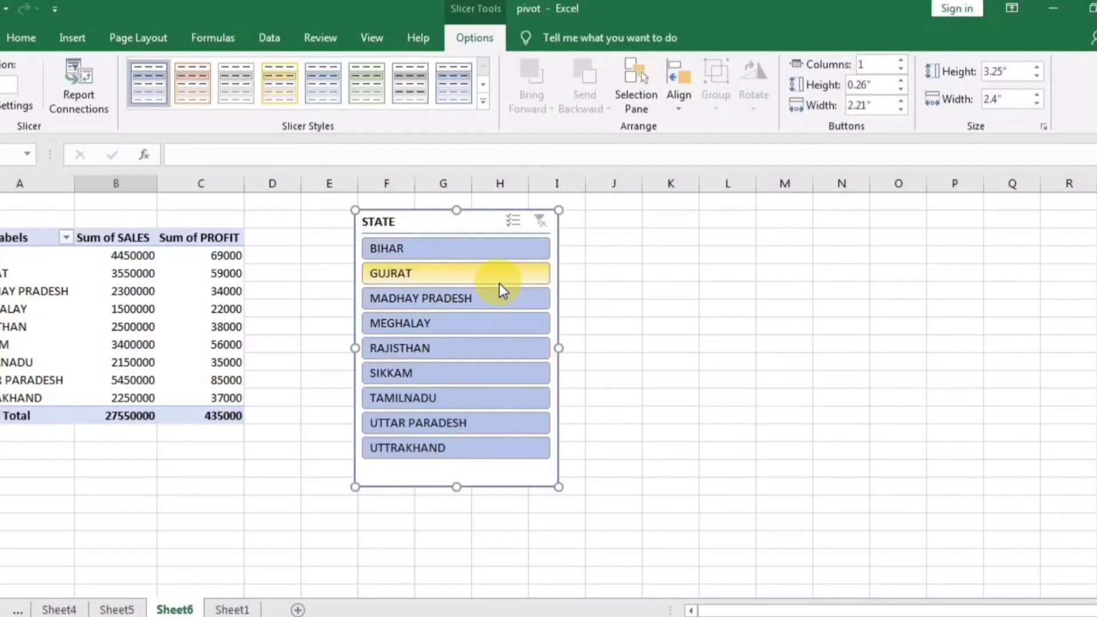
Filter the PivotTable with the STATE slicer by BIHAR, GUJRAT, MADHAY PRADESH, MEGHALAY and TAMILNADU, one state at a time.
left_click(422, 249)
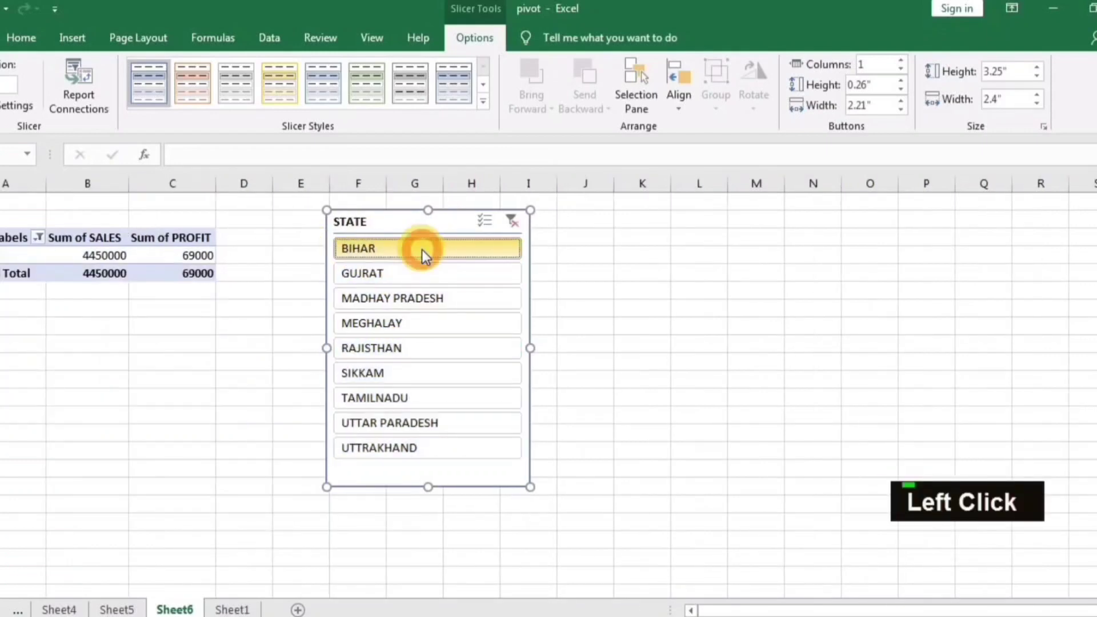
left_click(423, 273)
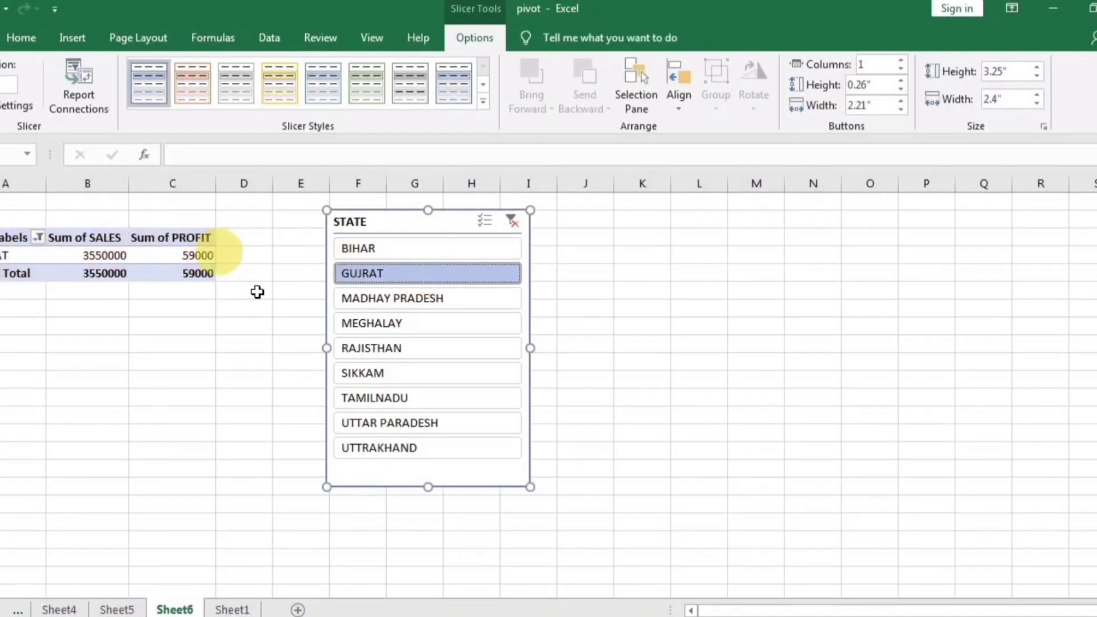
left_click(429, 298)
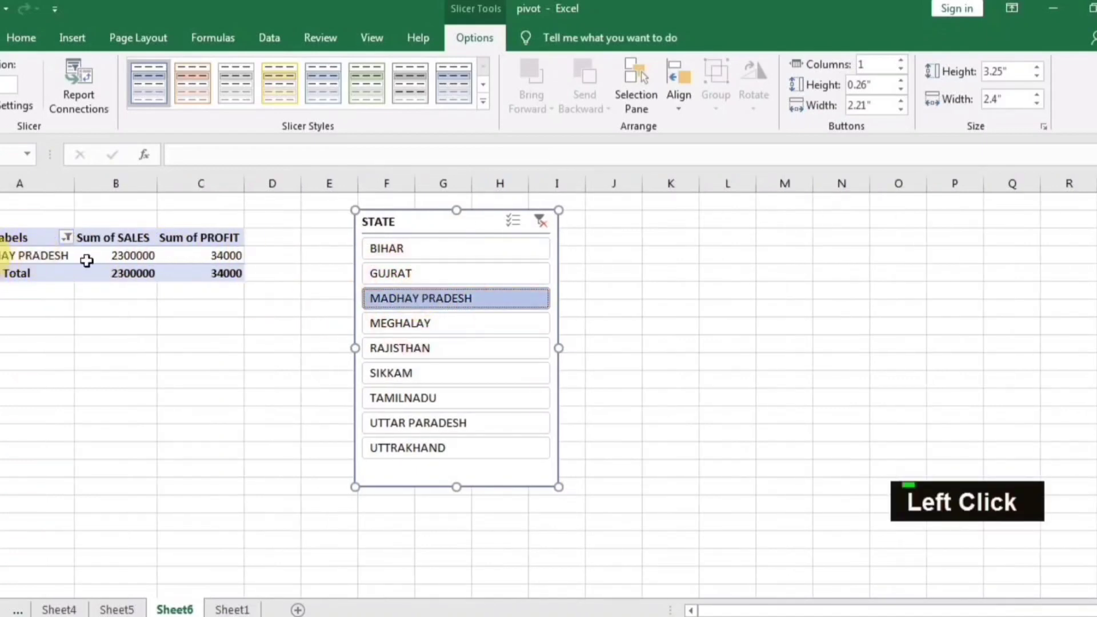
left_click(397, 326)
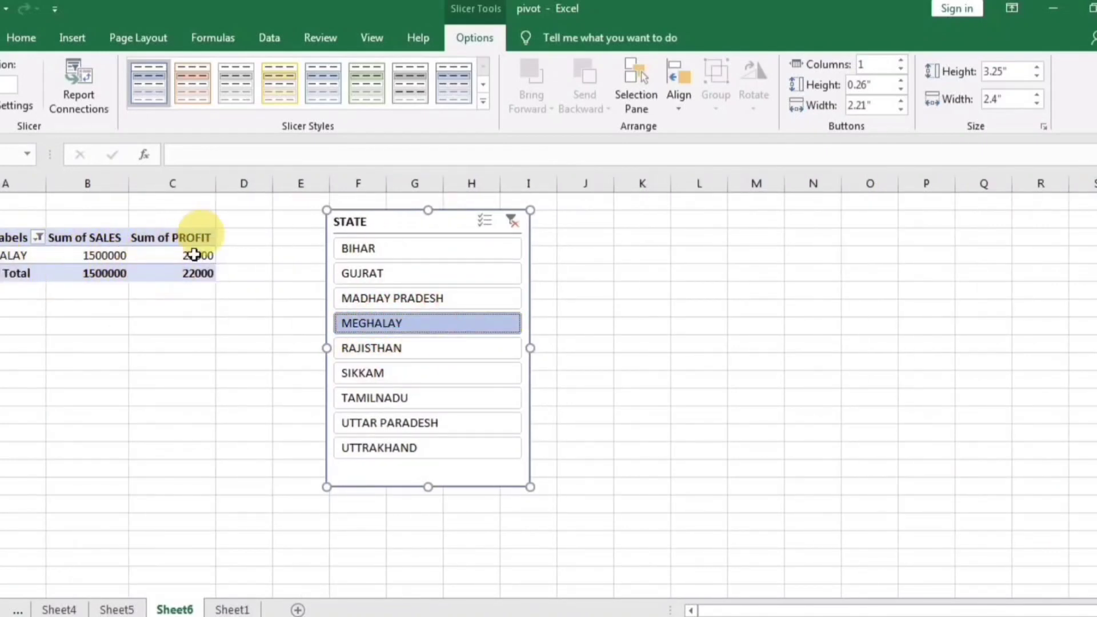
left_click(377, 400)
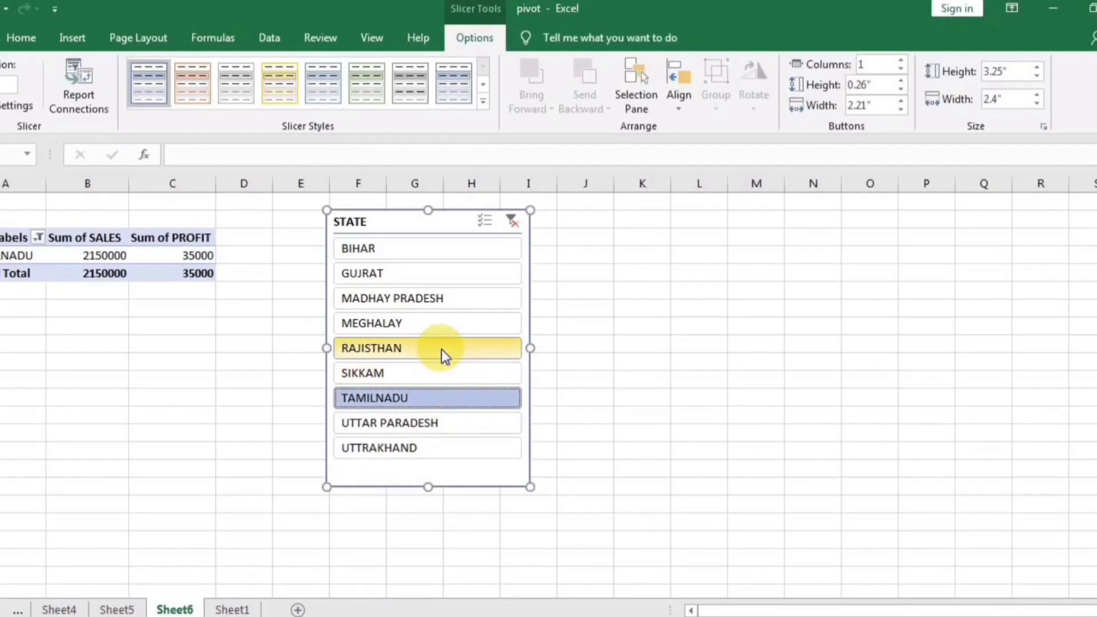
Add BIHAR and MEGHALAY to the TAMILNADU selection in the STATE slicer, and clear the slicer filter.
left_click(396, 250, "ctrl")
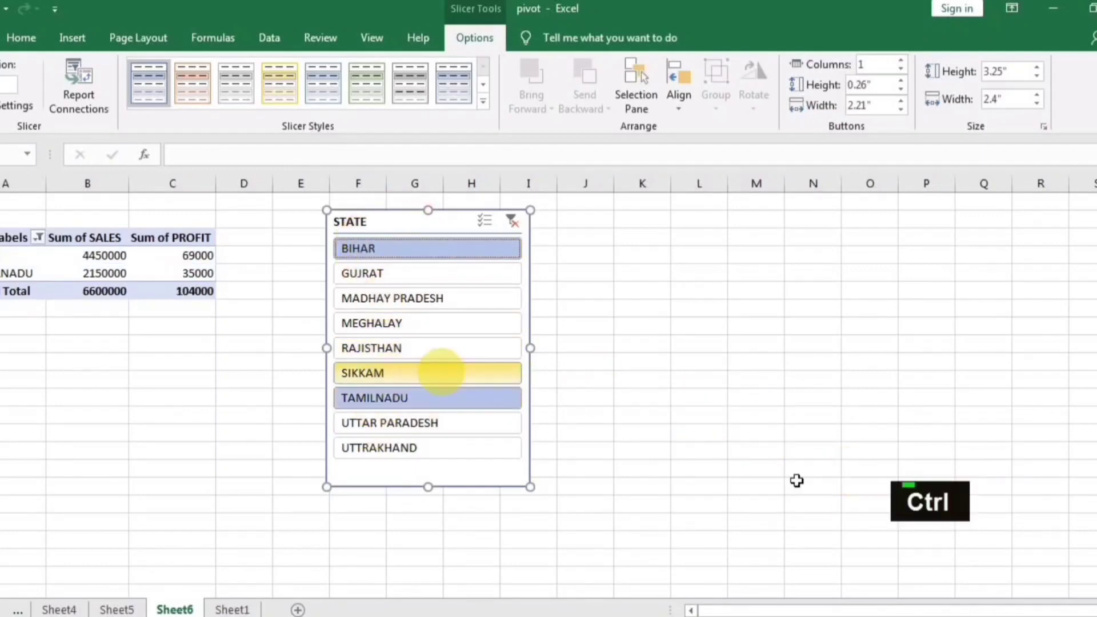
left_click(464, 568)
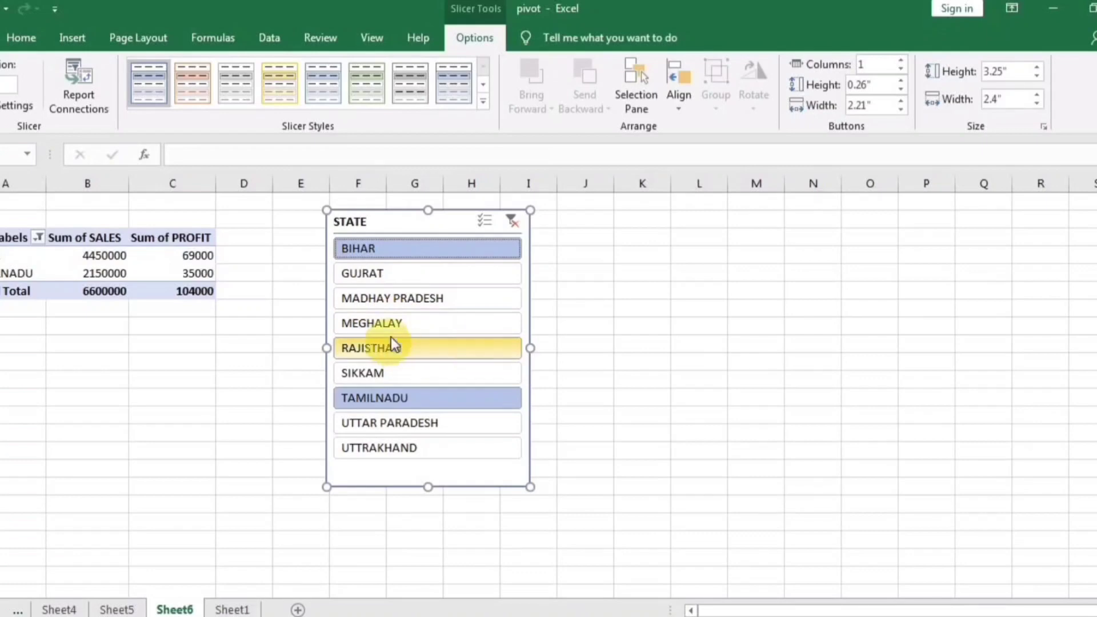
left_click(406, 324, "ctrl")
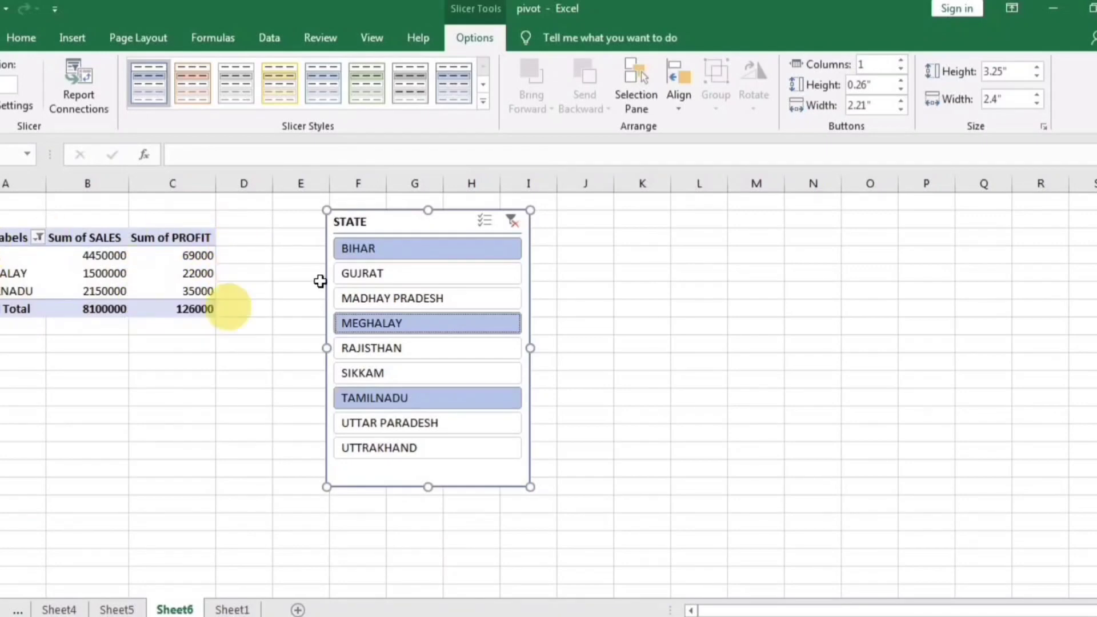
left_click(511, 223)
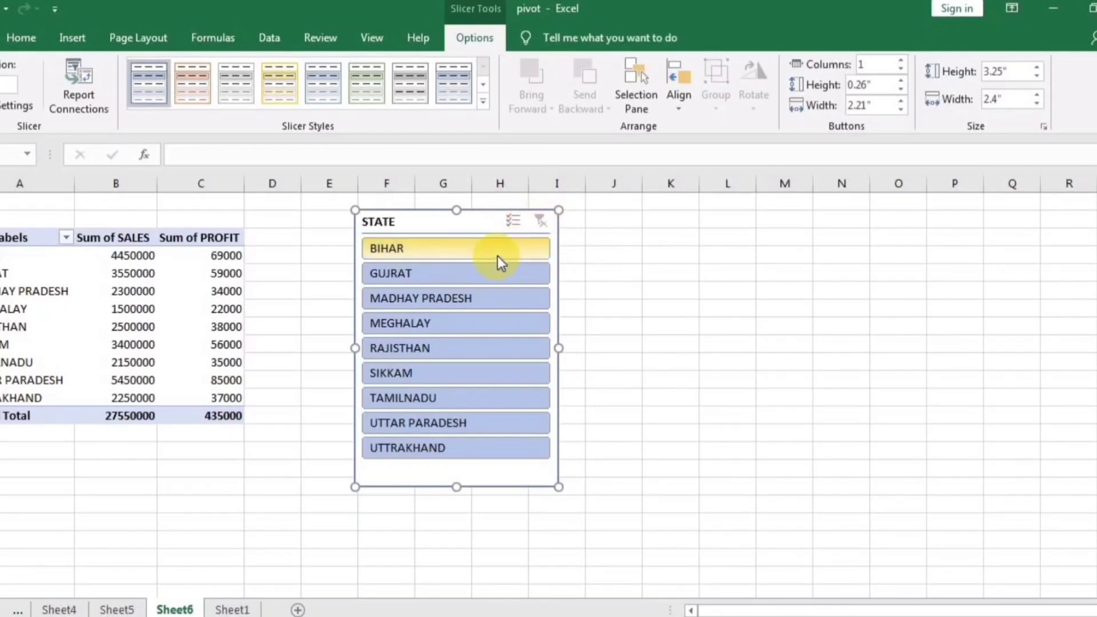
Use the STATE slicer's multi-select mode to show MADHAY PRADESH, SIKKAM and UTTAR PARADESH together, and clear the filter.
left_click(461, 297)
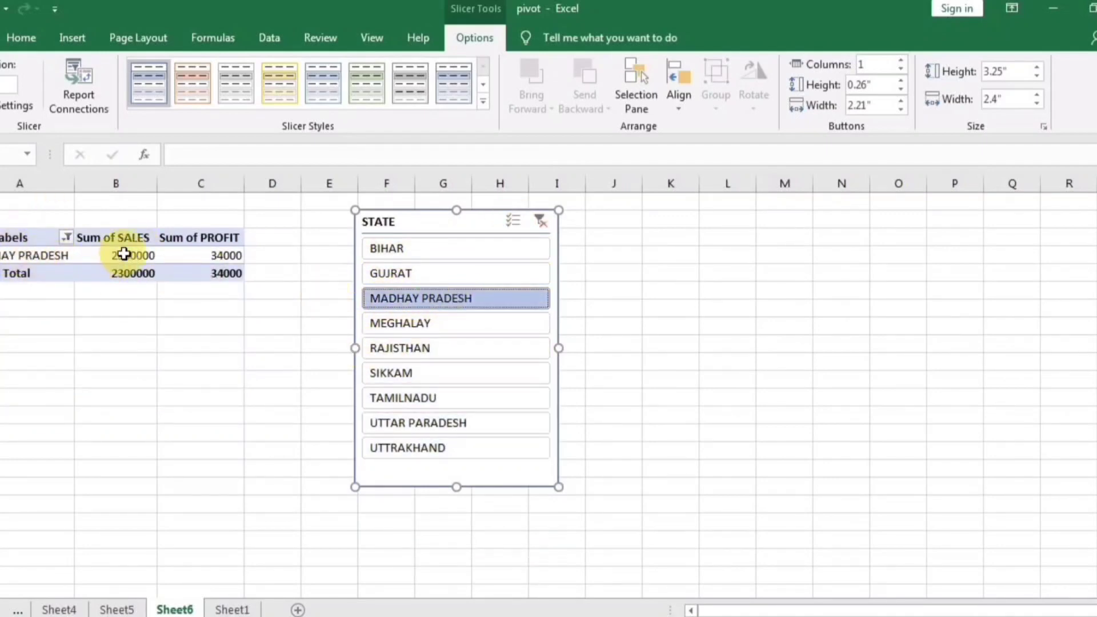
mouse_move(233, 267)
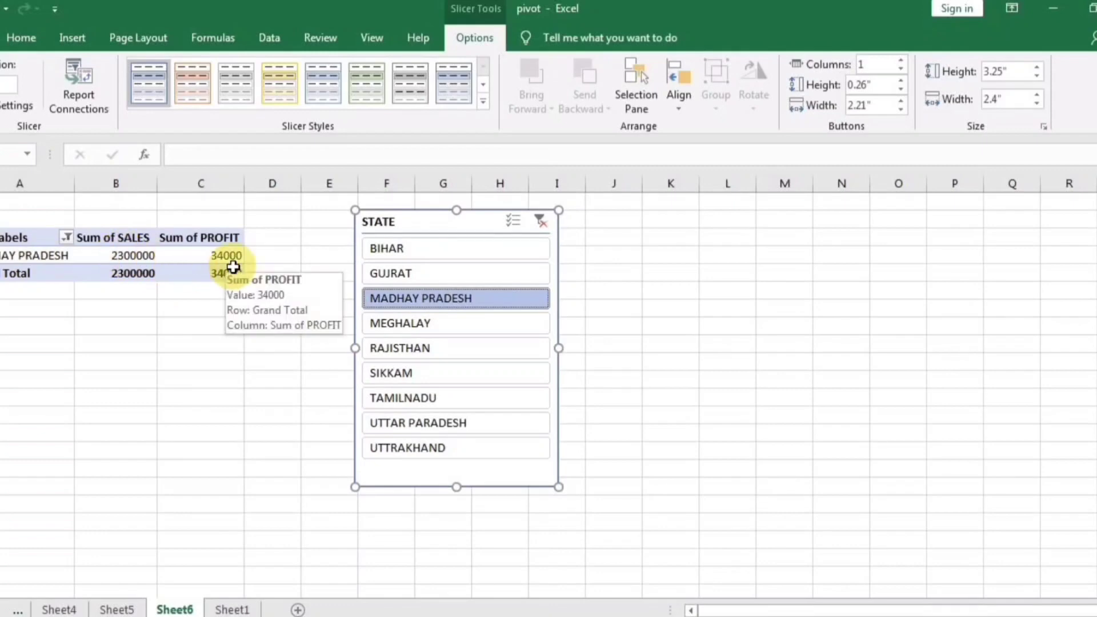
left_click(512, 222)
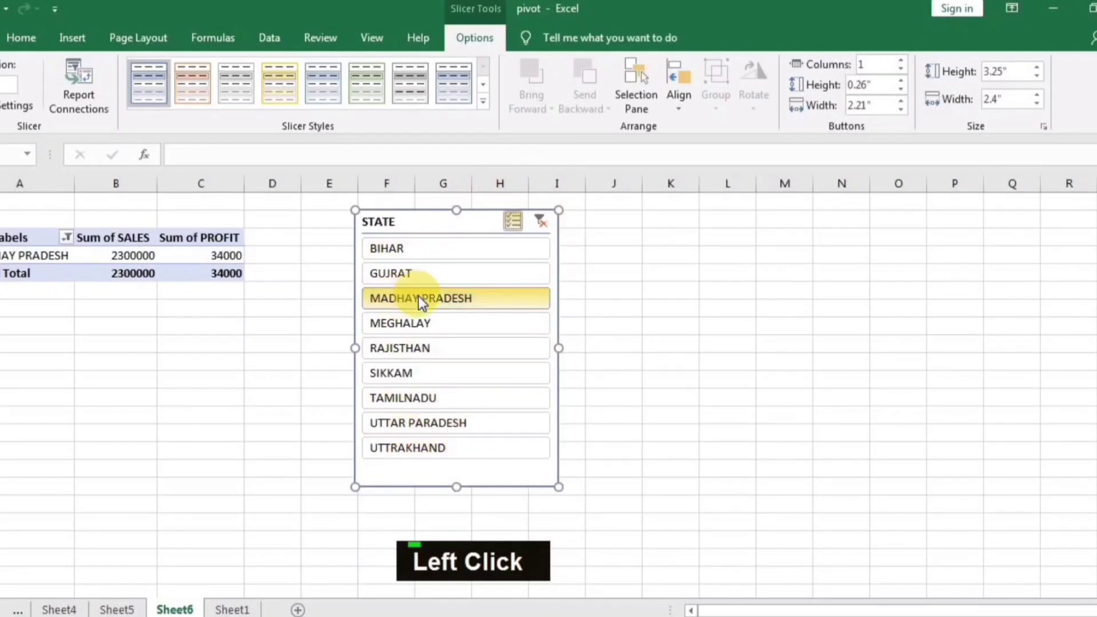
left_click(420, 373)
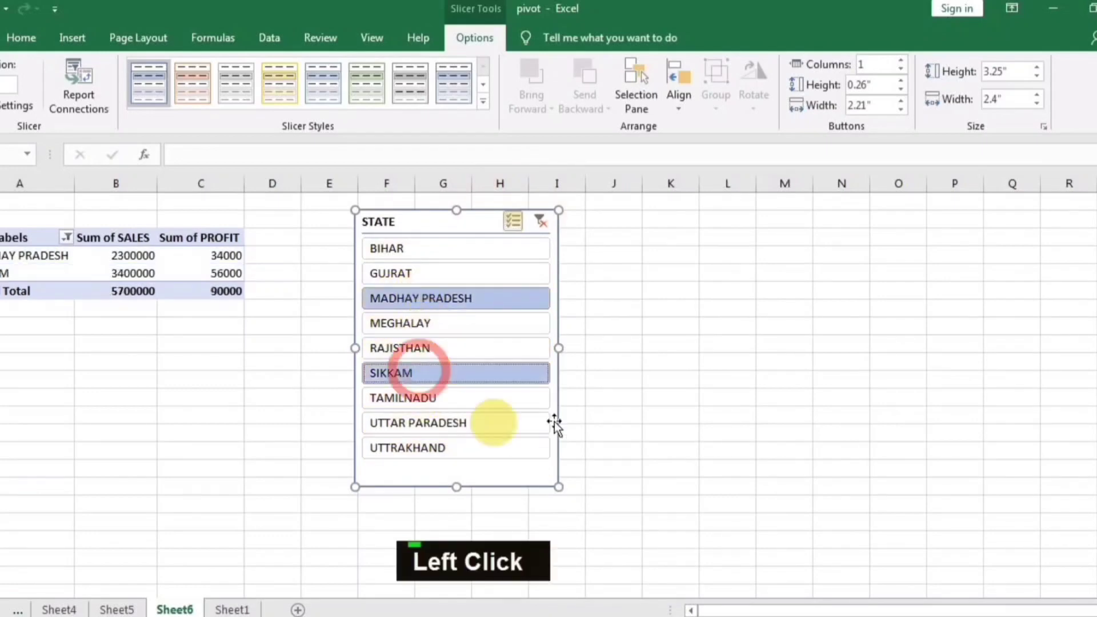
left_click(417, 425)
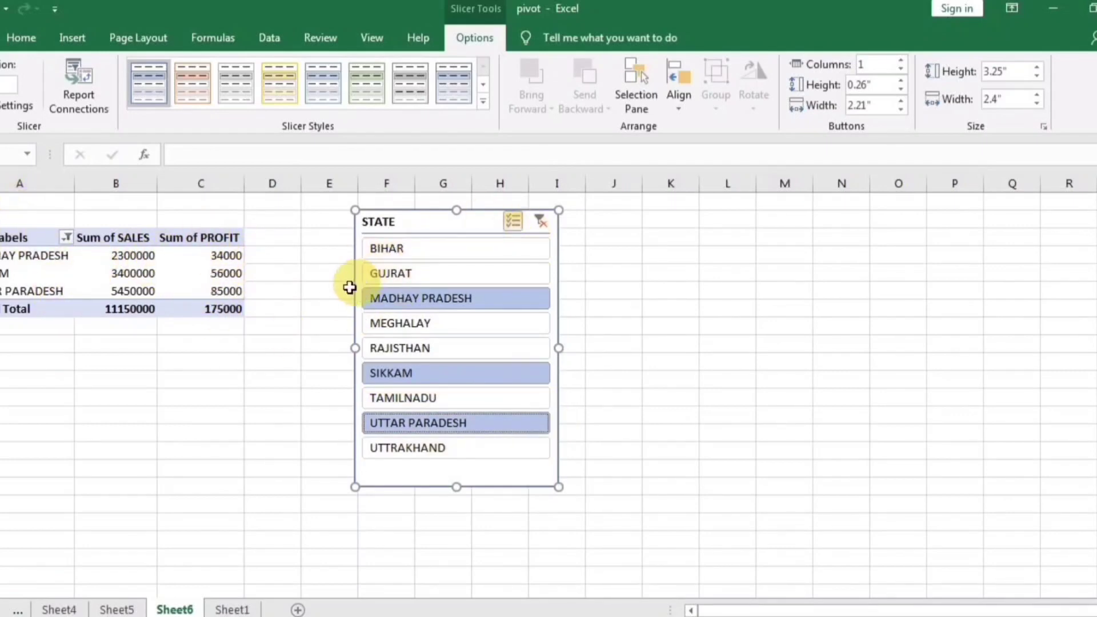
left_click(537, 224)
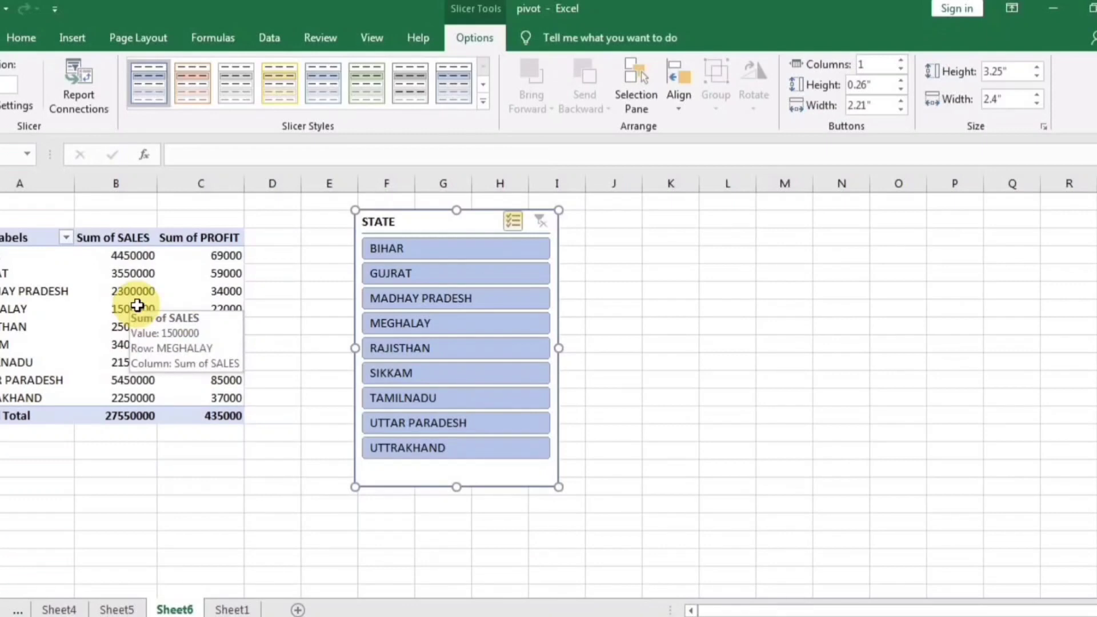
left_click(67, 239)
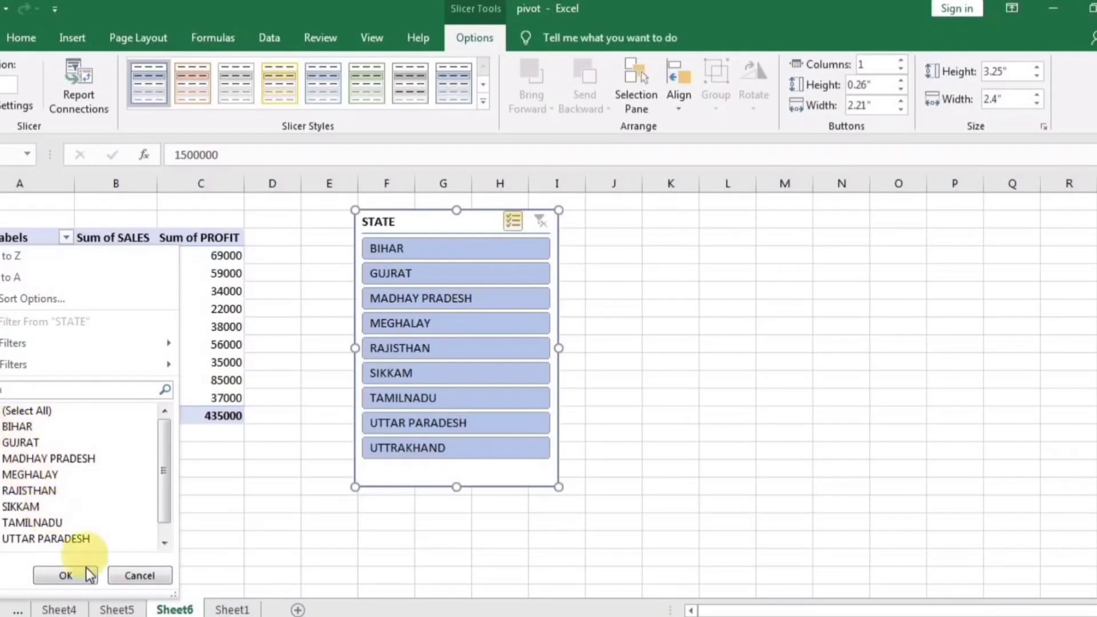
left_click(140, 576)
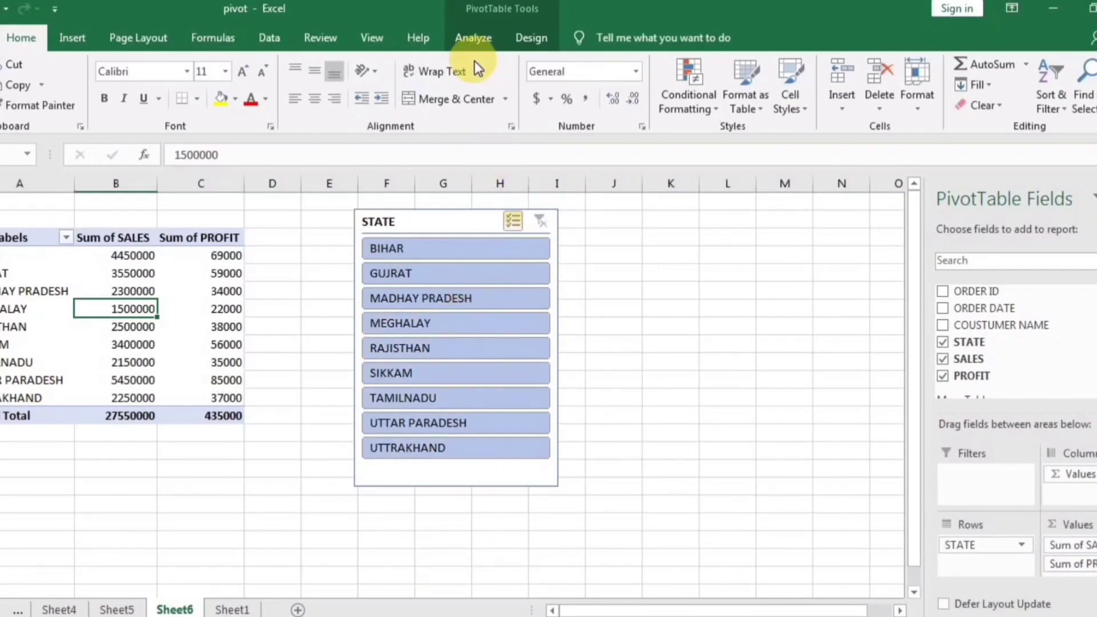
Exclude GUJRAT, MEGHALAY, SIKKAM, TAMILNADU and UTTAR PARADESH with the multi-select STATE slicer, and clear its filter.
left_click(437, 275)
left_click(433, 321)
left_click(428, 373)
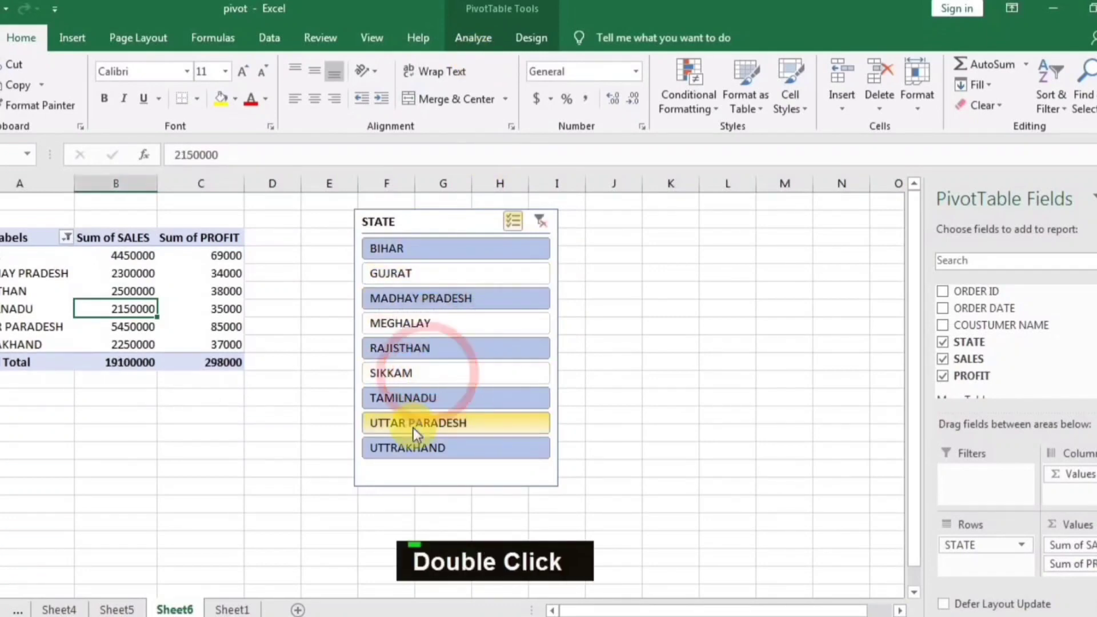
left_click(413, 423)
left_click(417, 348)
left_click(429, 323)
left_click(435, 275)
left_click(430, 354)
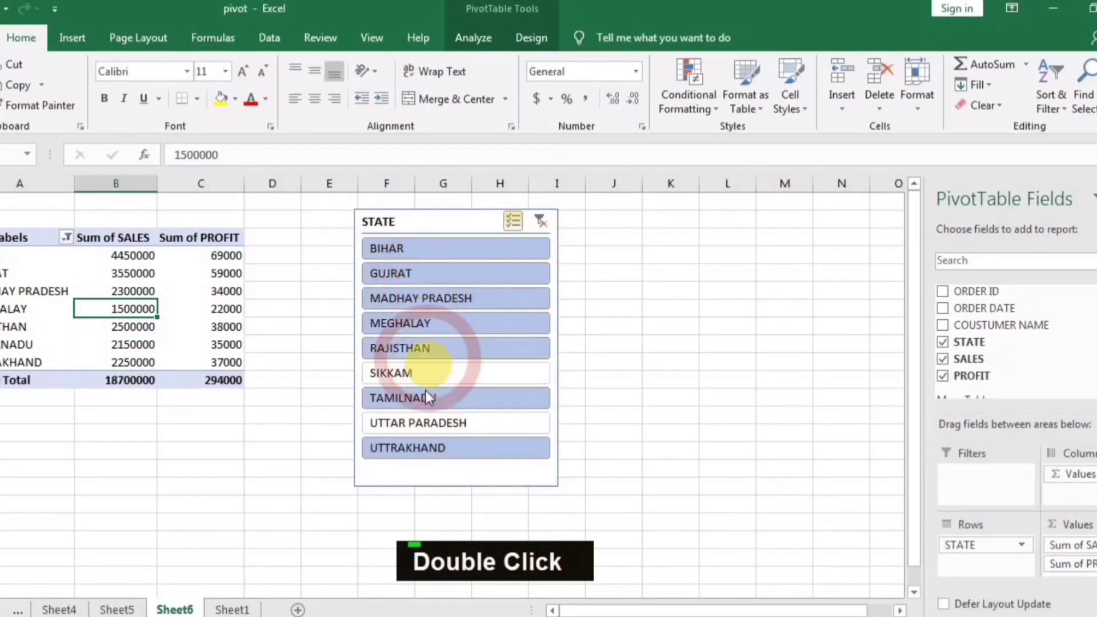
left_click(427, 395)
left_click(423, 326)
left_click(437, 279)
left_click(539, 223)
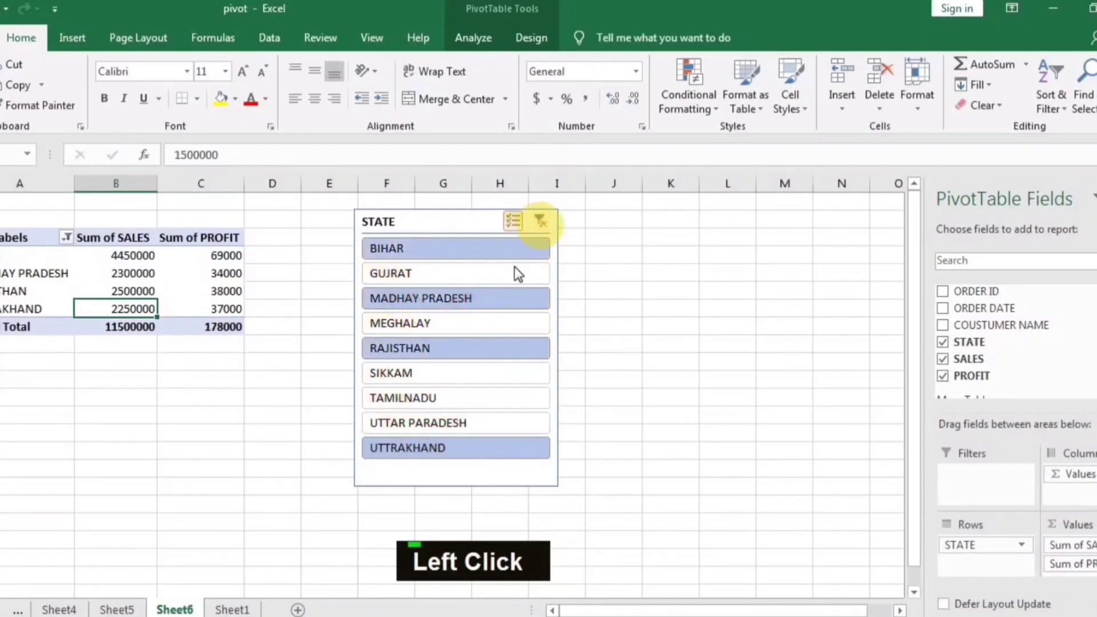
Exclude MADHAY PRADESH, SIKKAM, UTTAR PARADESH and GUJRAT from the PivotTable with the multi-select STATE slicer.
left_click(423, 299)
left_click(427, 373)
left_click(417, 423)
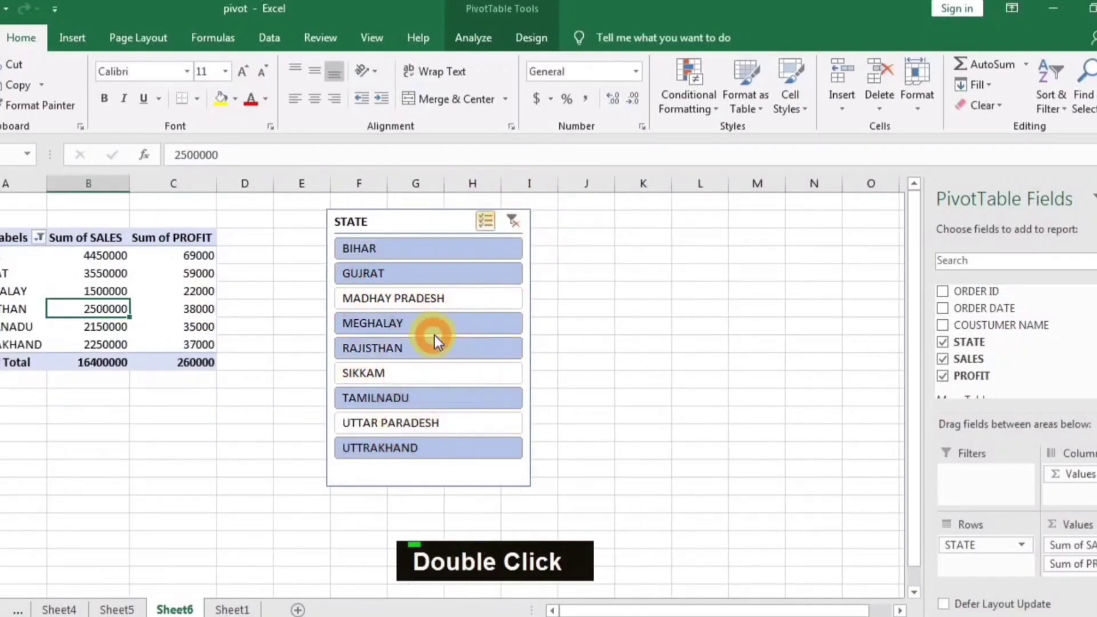
left_click(441, 271)
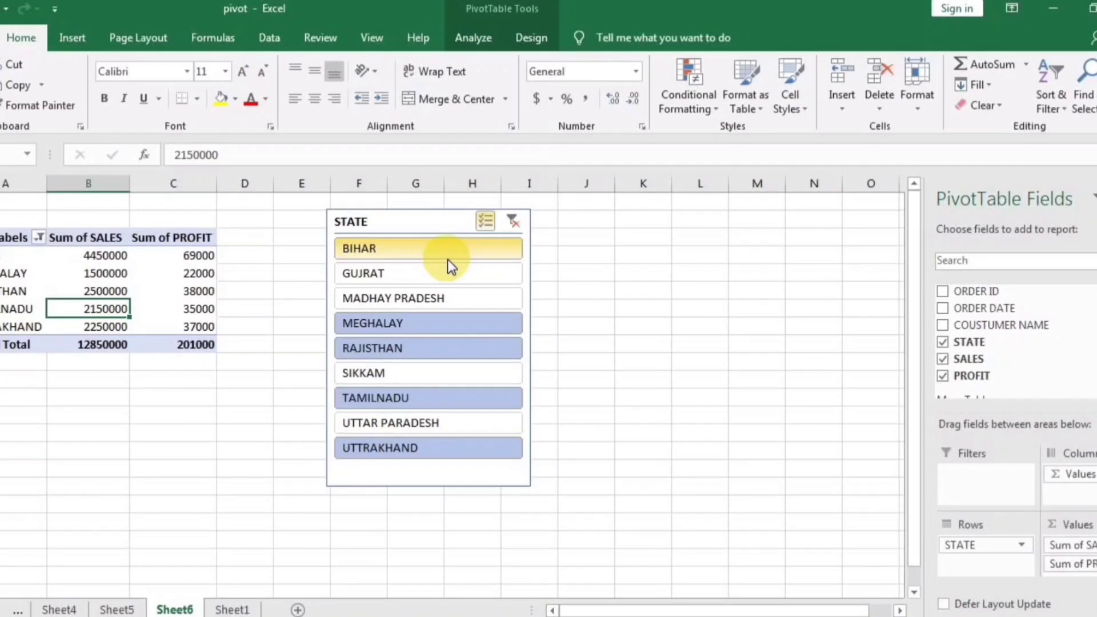
Reposition the STATE slicer slightly beside the PivotTable and clear its filter.
left_click_drag(393, 229, 368, 229)
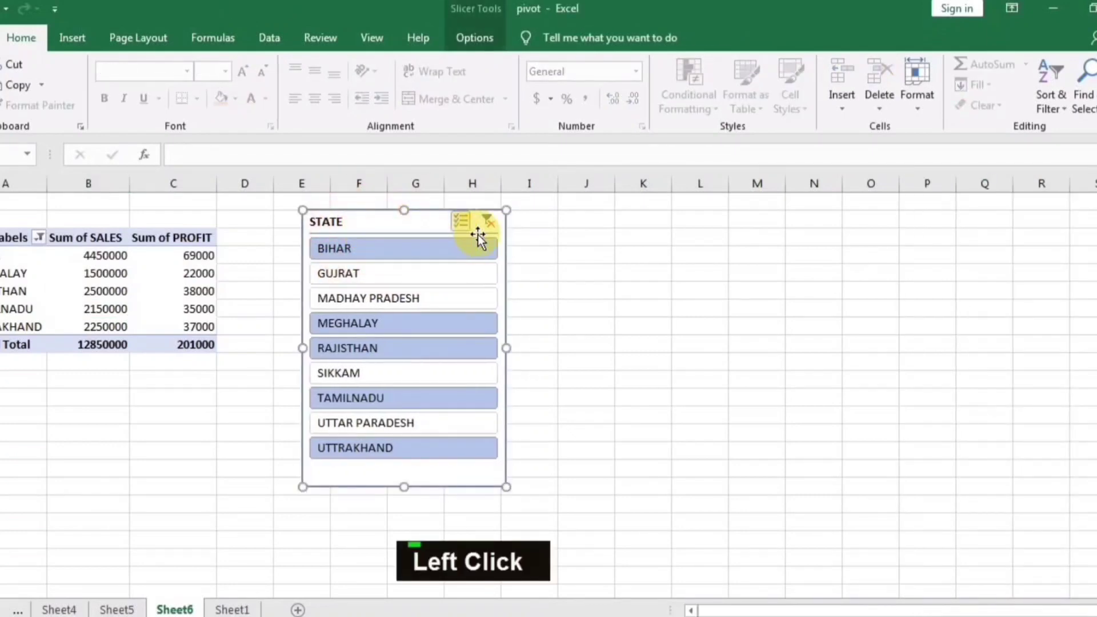
left_click_drag(431, 220, 451, 223)
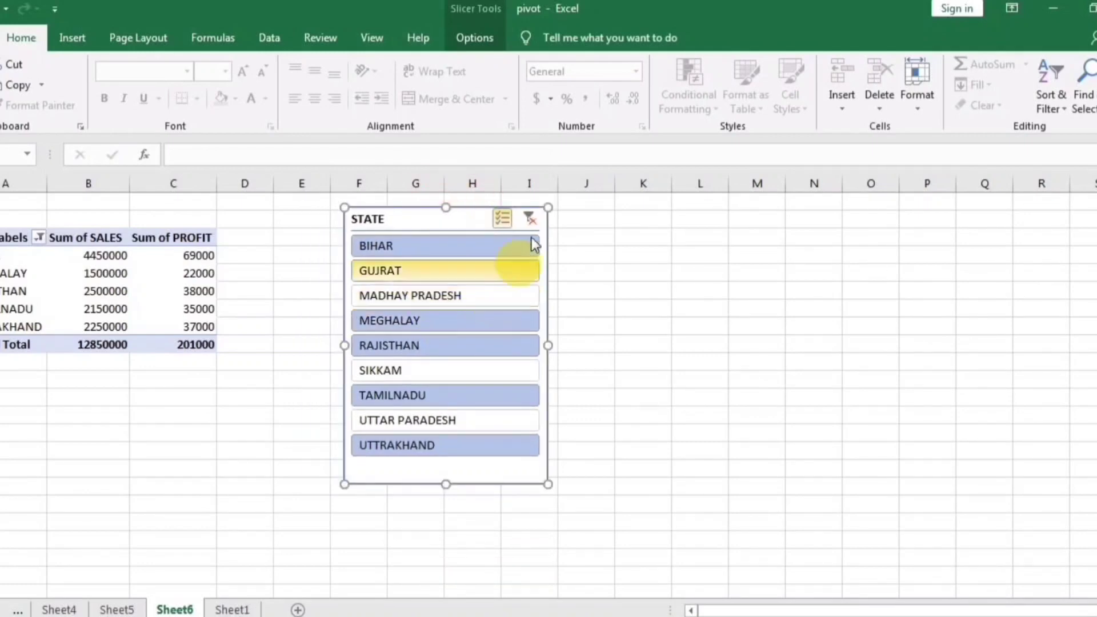
left_click(530, 219)
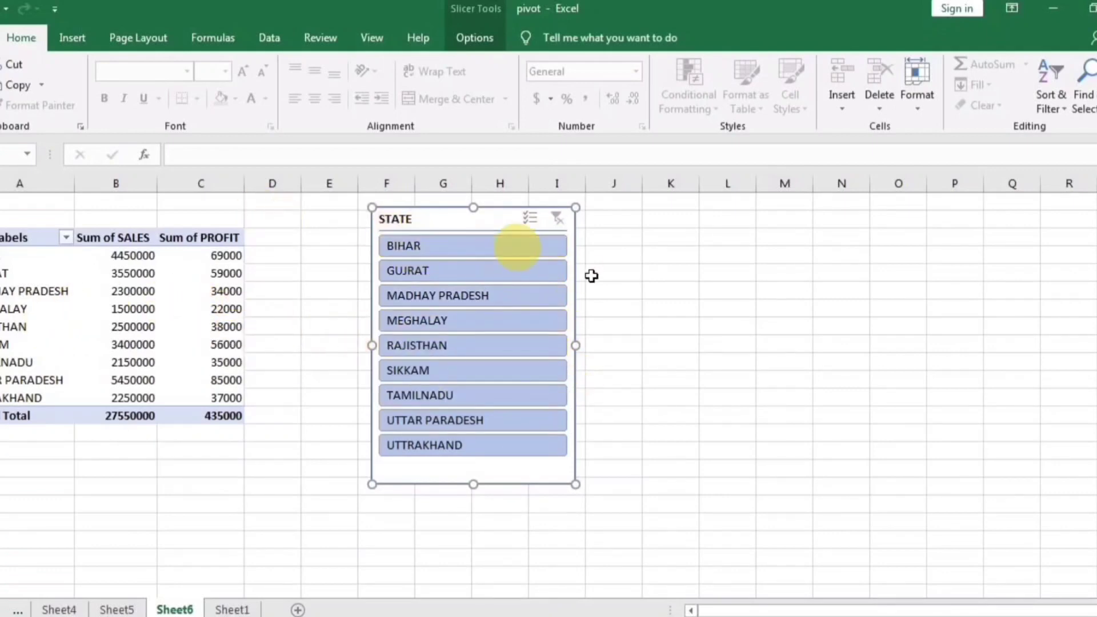
Insert a COUSTUMER NAME slicer for the PivotTable, and place it beside the STATE slicer, enlarged to about 3.46 in high by 2.49 in wide.
left_click(165, 307)
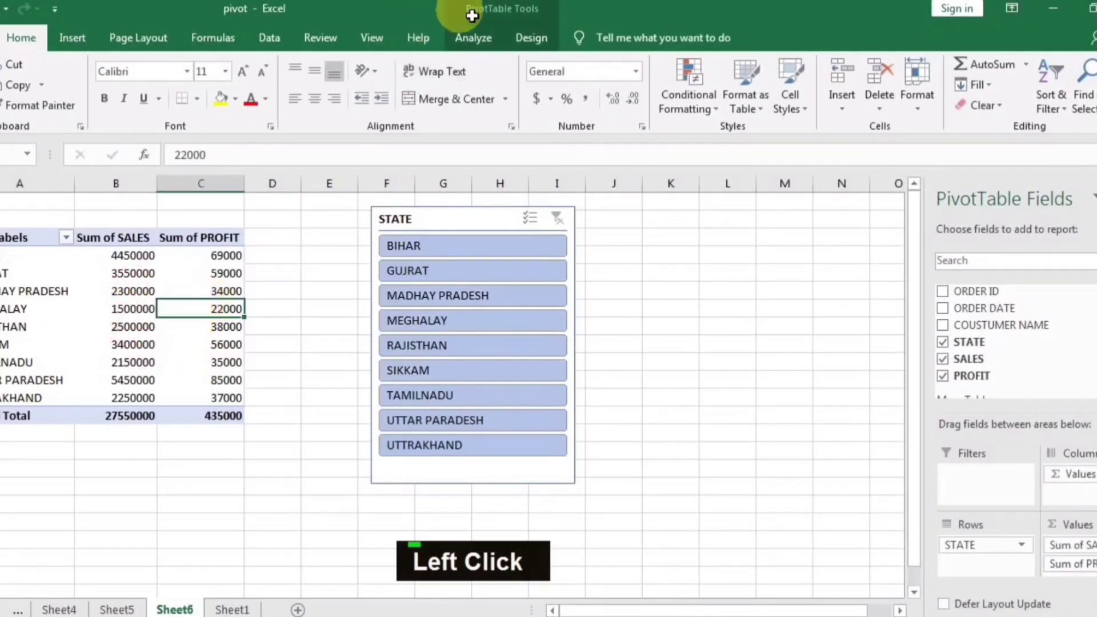
left_click(482, 38)
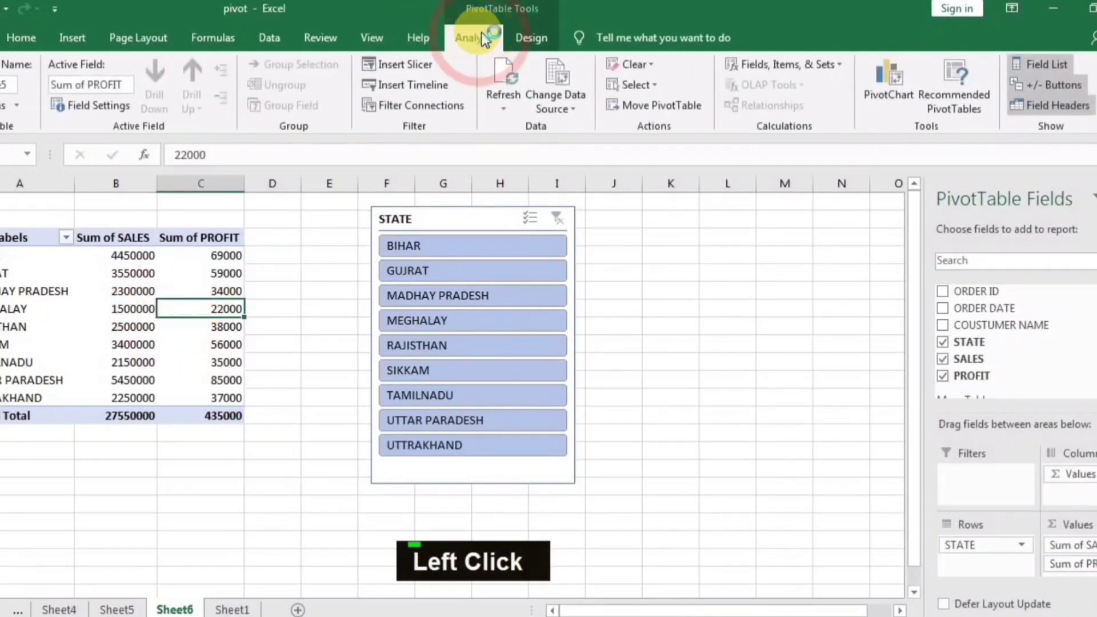
left_click(404, 66)
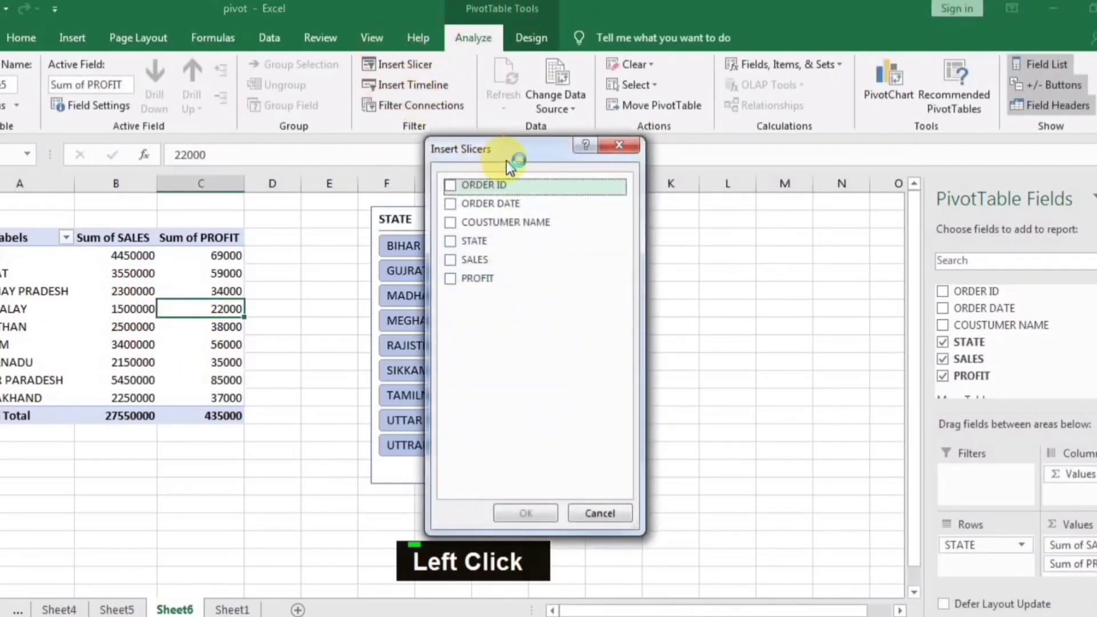
left_click_drag(507, 160, 731, 173)
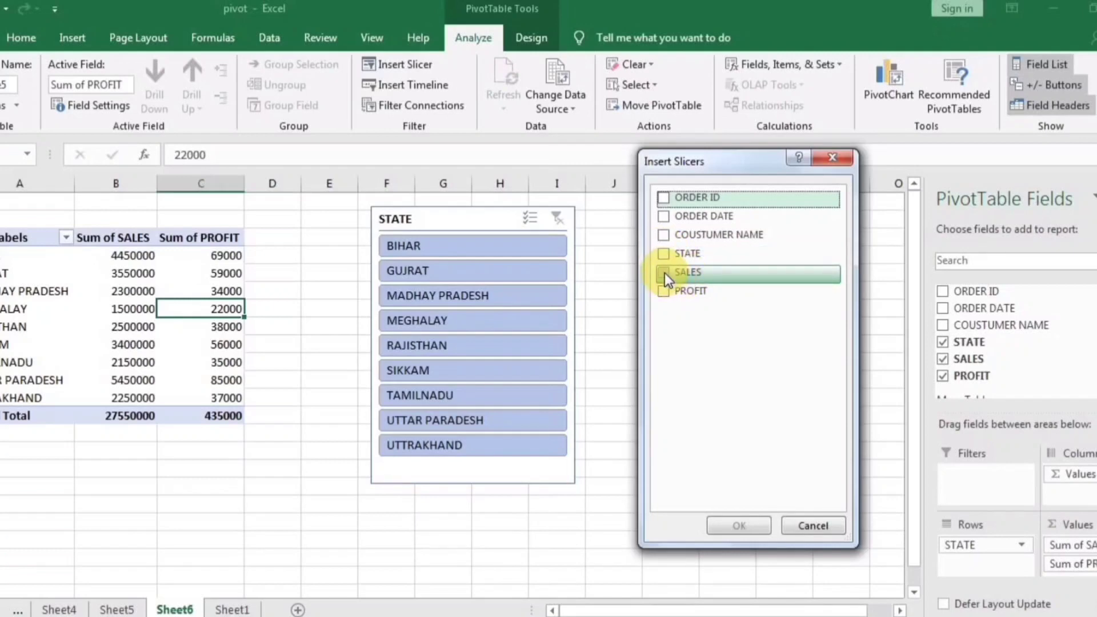
left_click(665, 236)
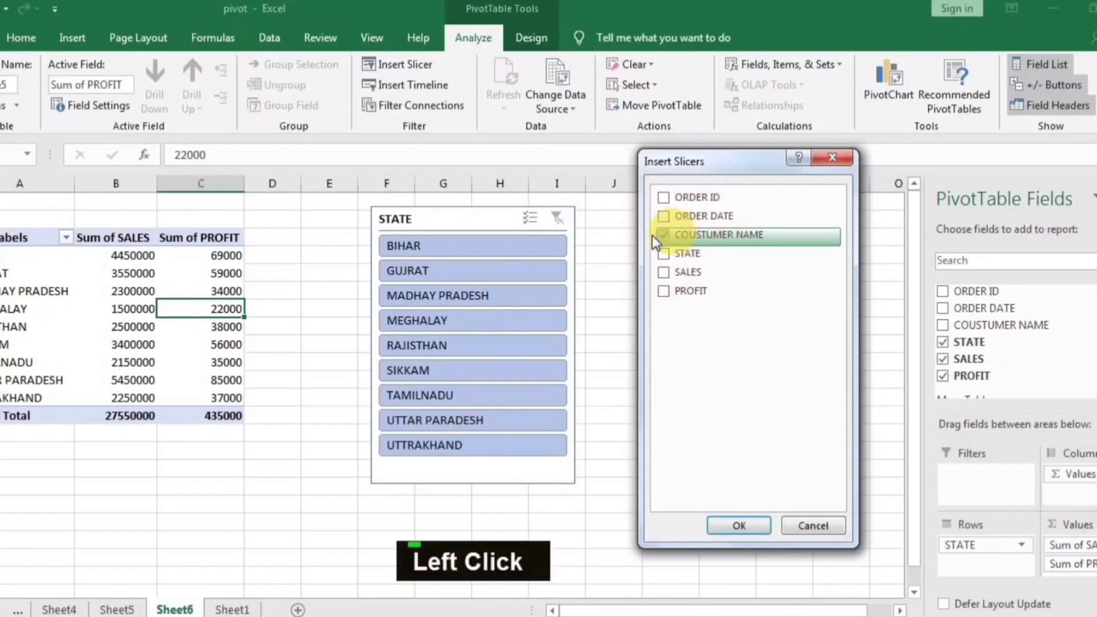
left_click(723, 521)
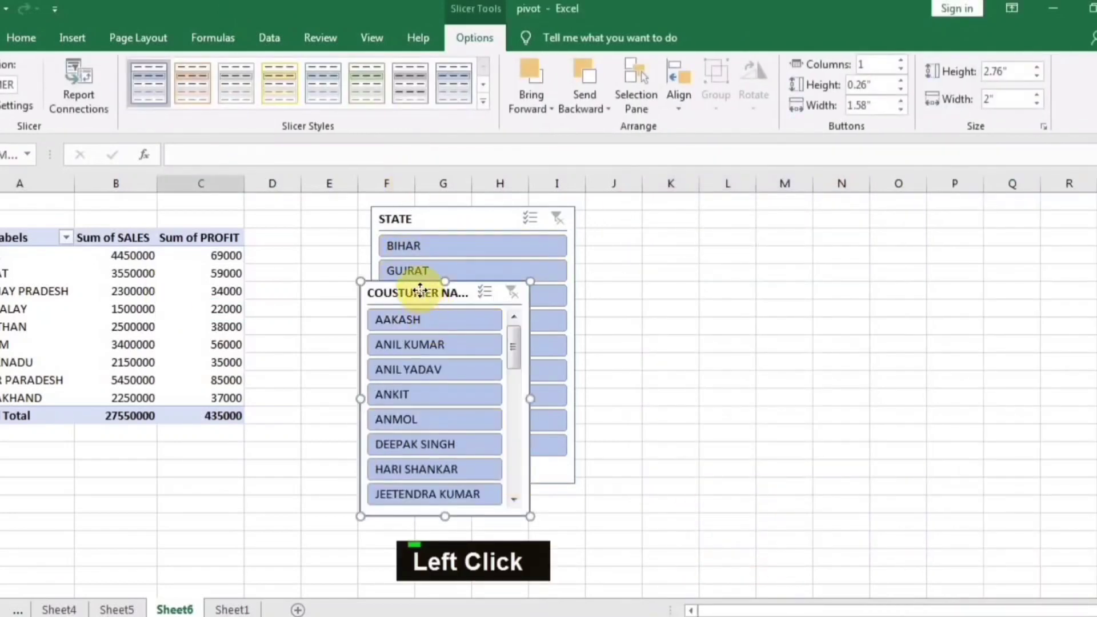
left_click_drag(424, 301, 659, 259)
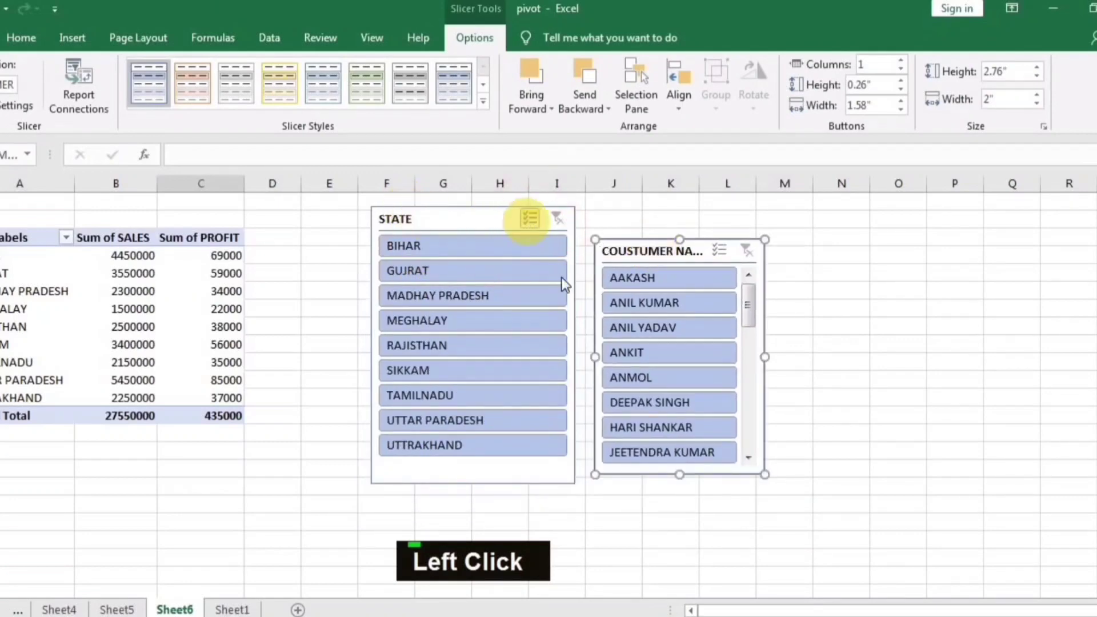
left_click_drag(766, 475, 806, 535)
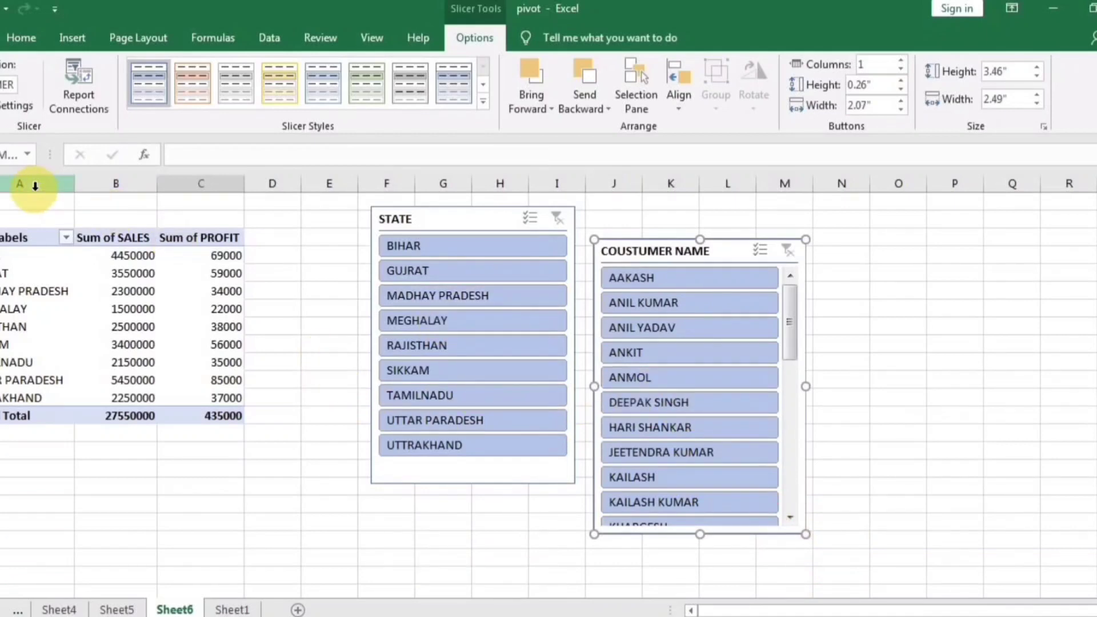
Filter the PivotTable by the first customer in the COUSTUMER NAME slicer.
left_click(668, 277)
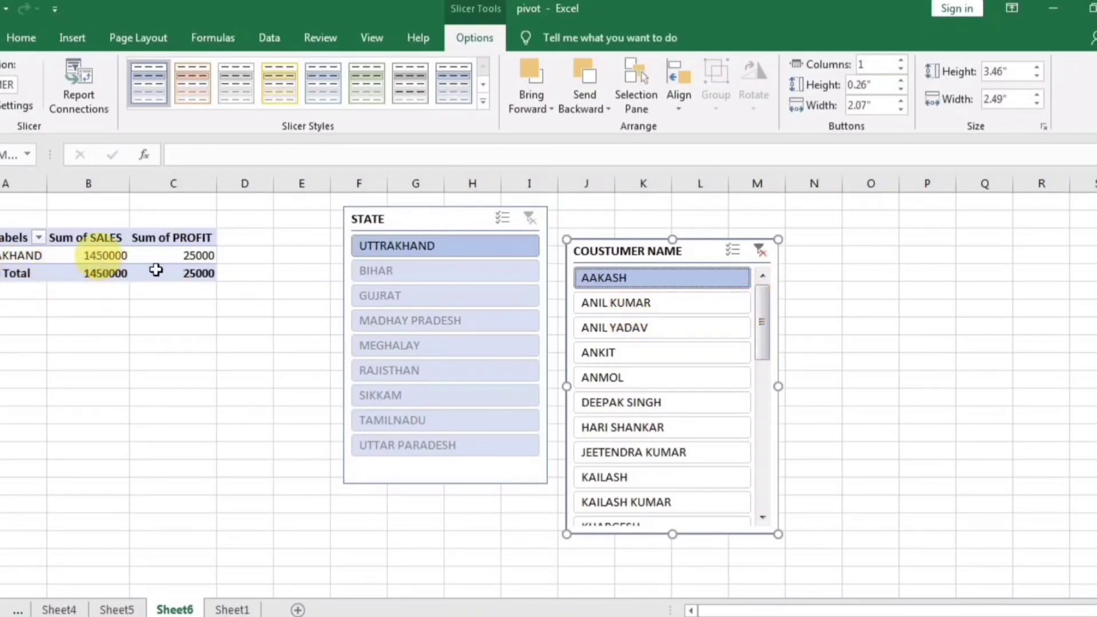
mouse_move(200, 252)
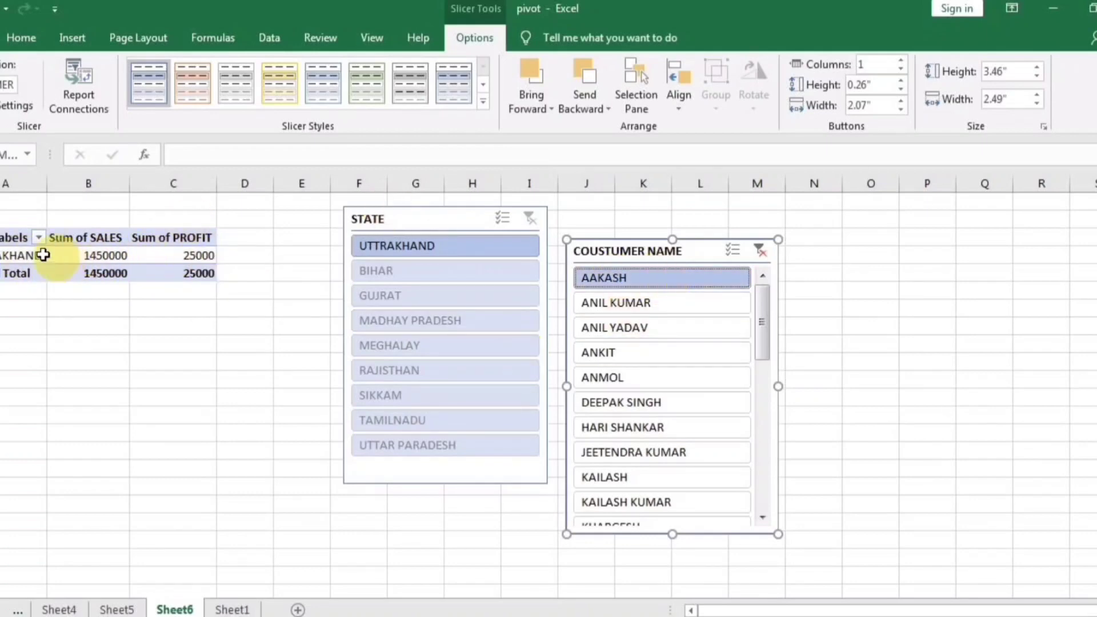
Add the COUSTUMER NAME field to the PivotTable rows under STATE, and close the field list.
left_click(71, 256)
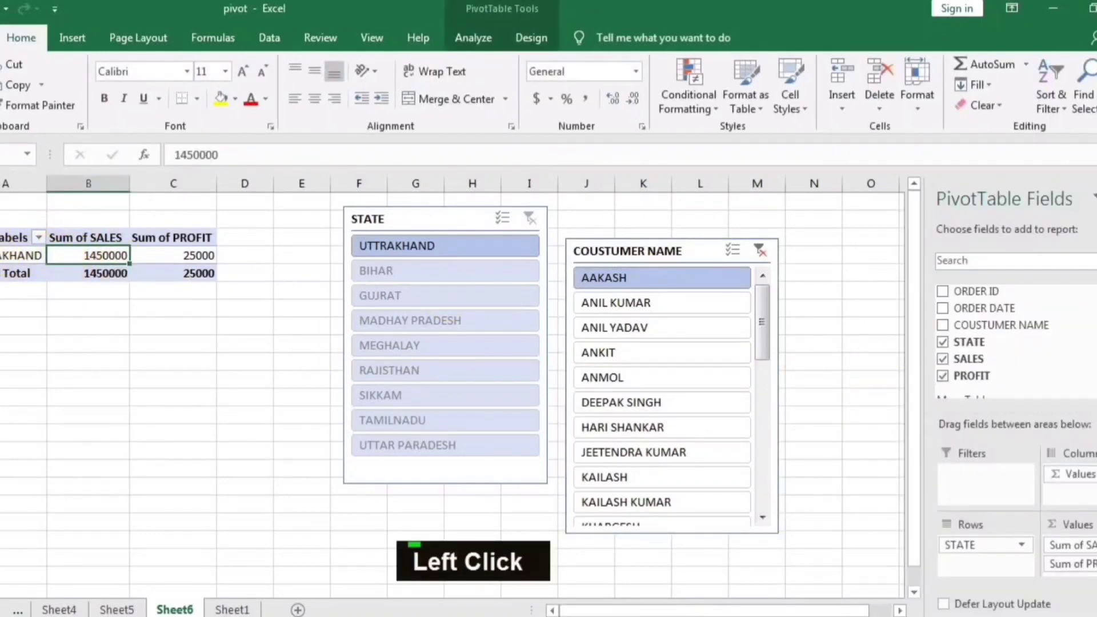
left_click(942, 326)
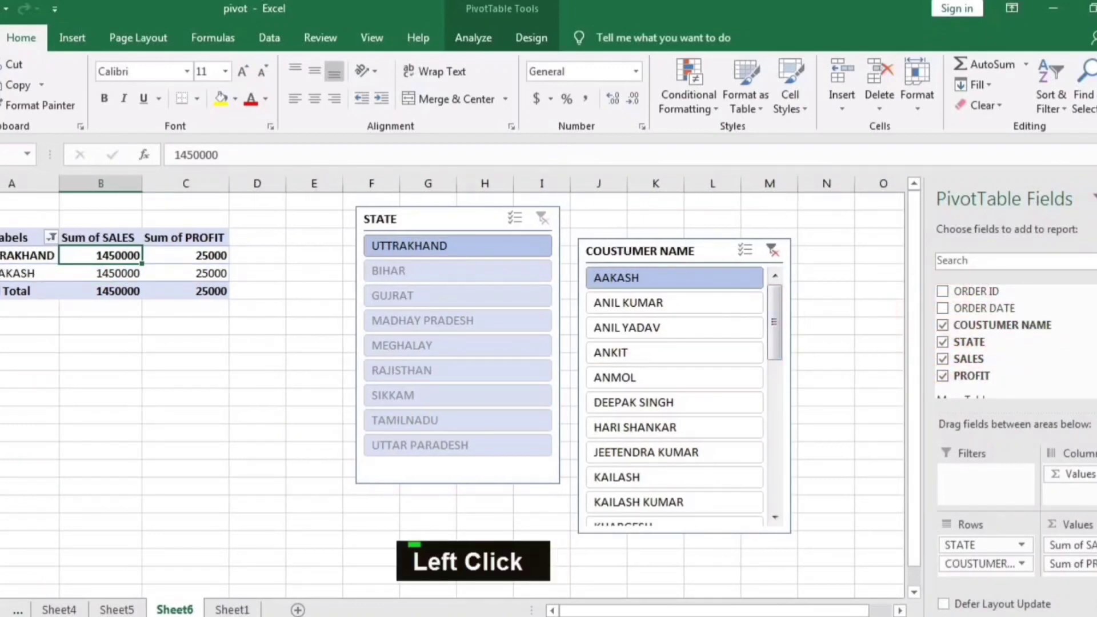
left_click(1096, 200)
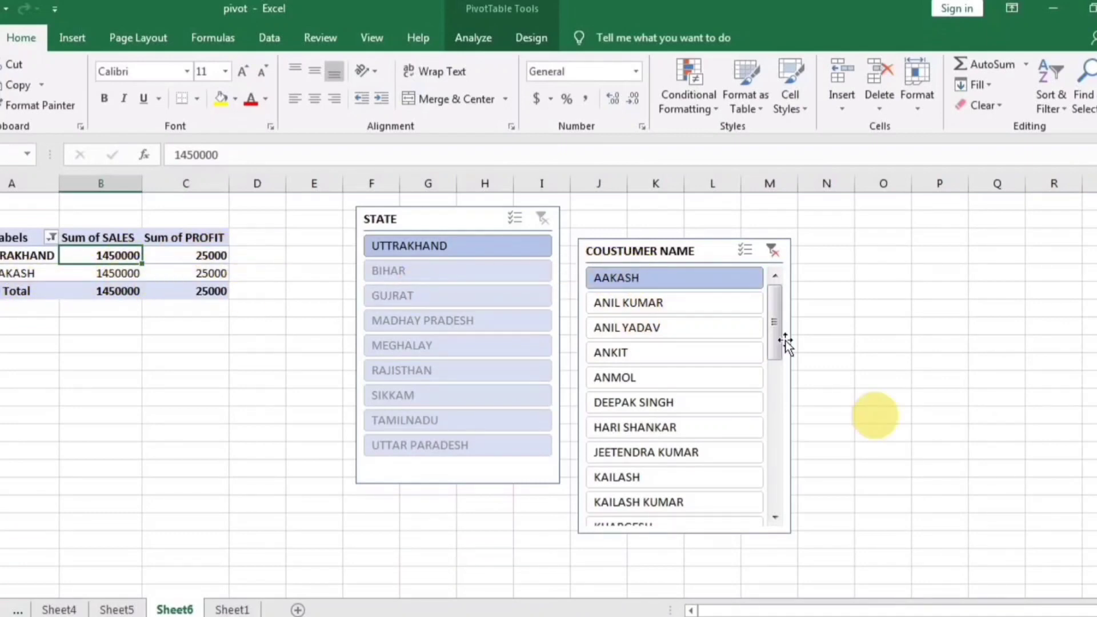
Filter by the third and the eighth customer in turn, and extend the eighth's selection with the fifth and first customers in the COUSTUMER NAME slicer.
left_click(654, 333)
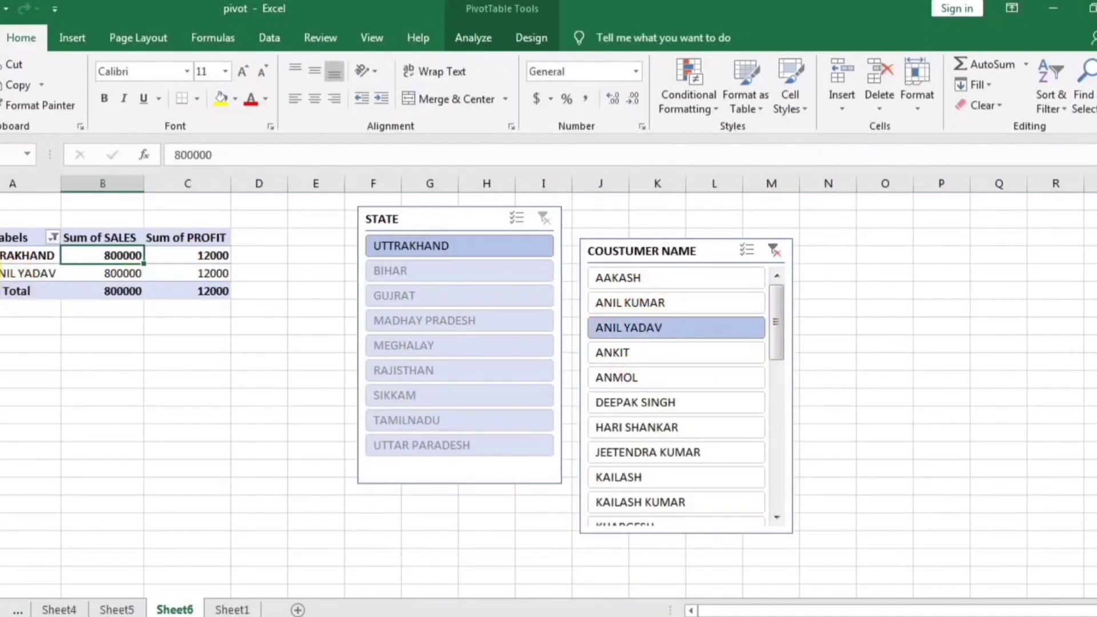
left_click(673, 451)
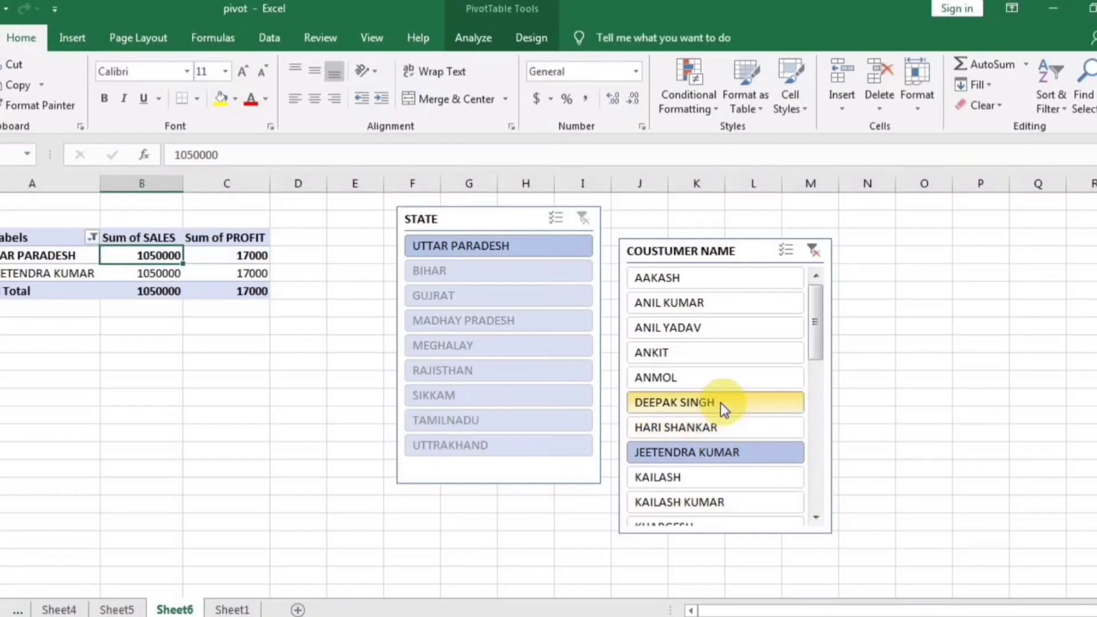
left_click(700, 379, "ctrl")
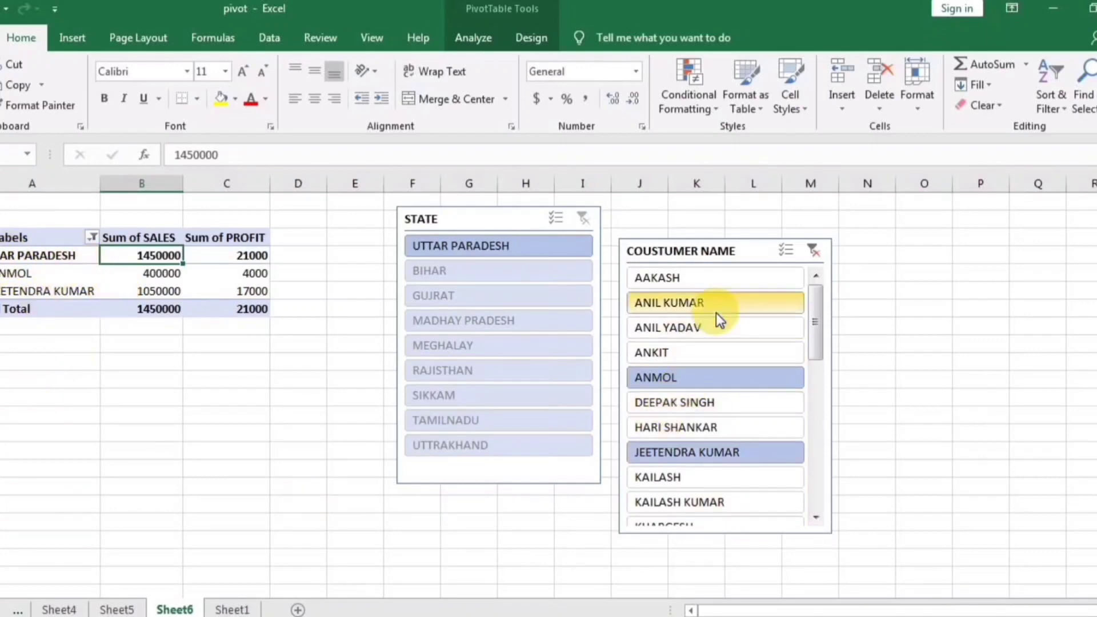
left_click(694, 284, "ctrl")
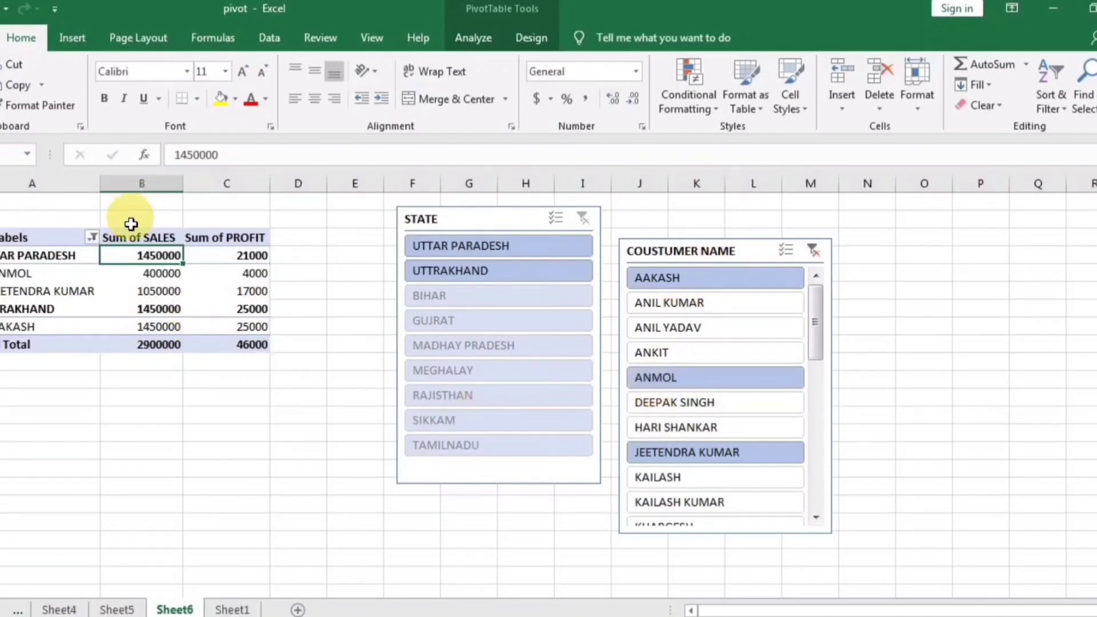
left_click(88, 241)
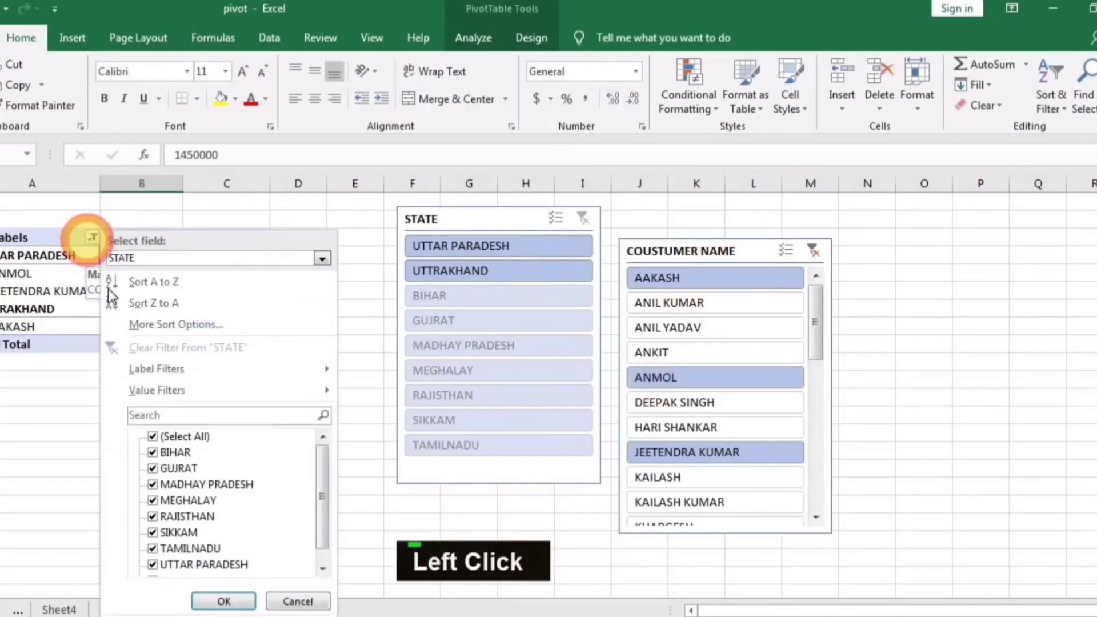
left_click(153, 452)
left_click(152, 484)
double_click(152, 532)
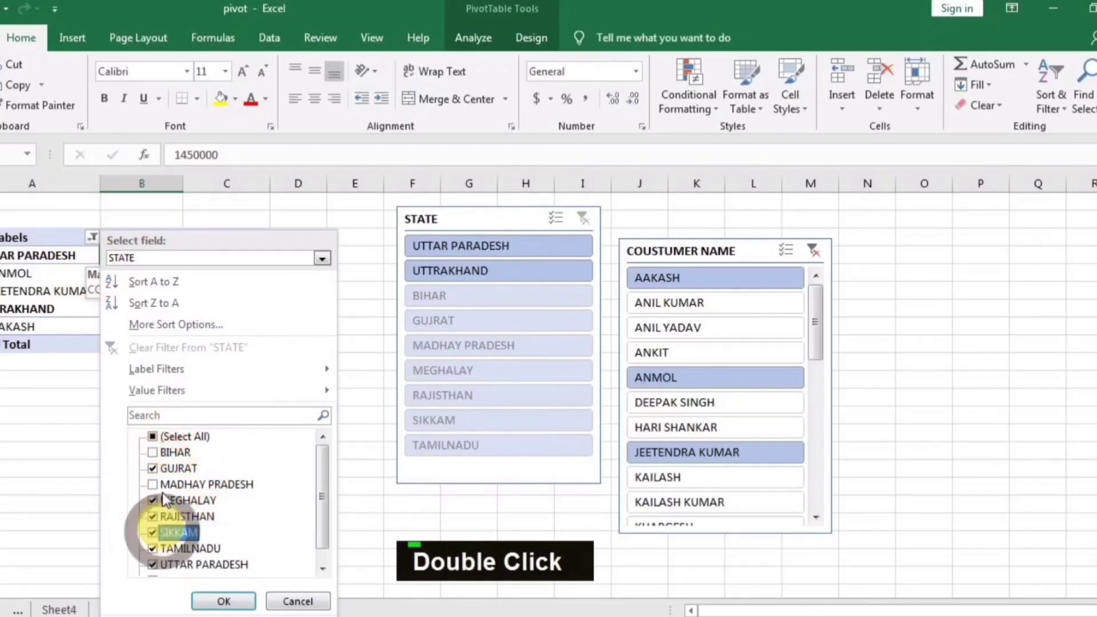
left_click(156, 441)
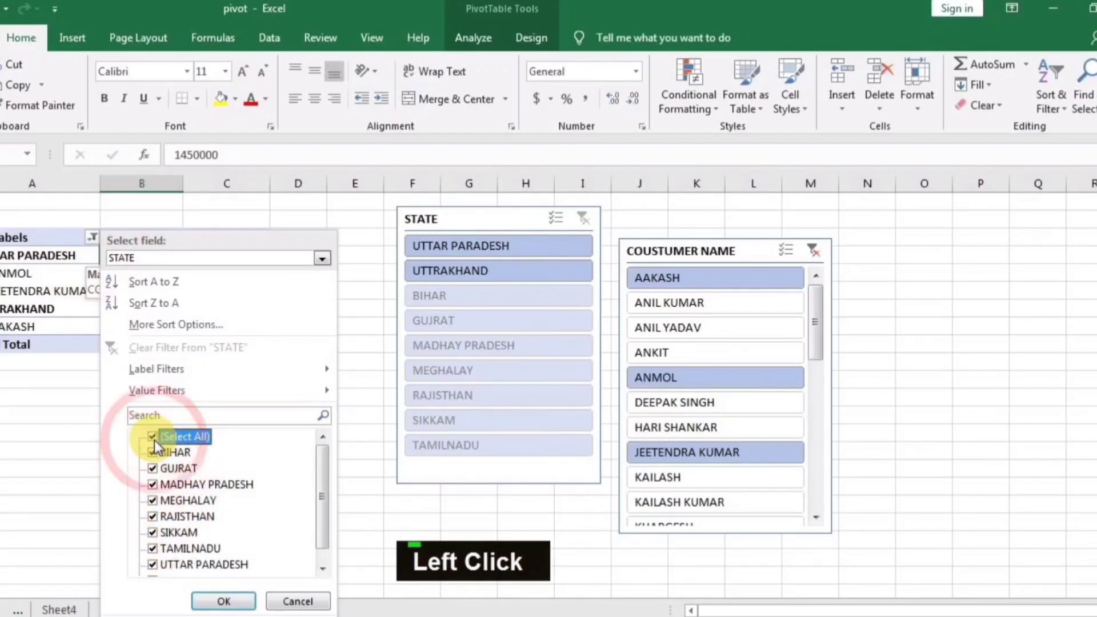
left_click(297, 601)
Move the COUSTUMER NAME slicer slightly upward, and filter by the second to seventh customers one at a time in mixed order, ending on the sixth.
left_click(744, 249)
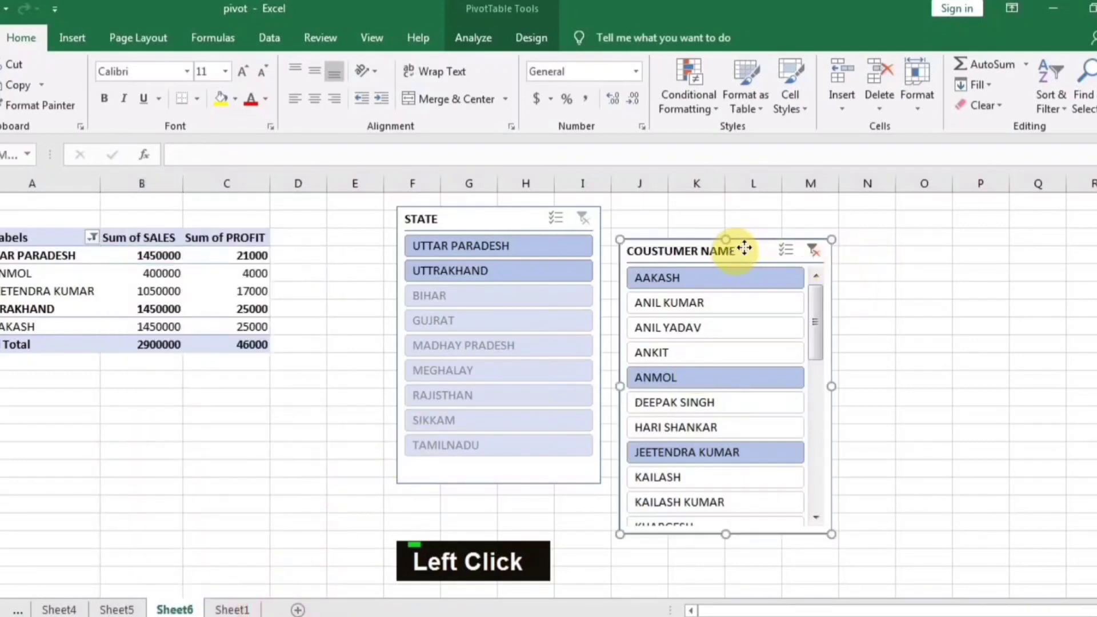
left_click_drag(745, 248, 756, 231)
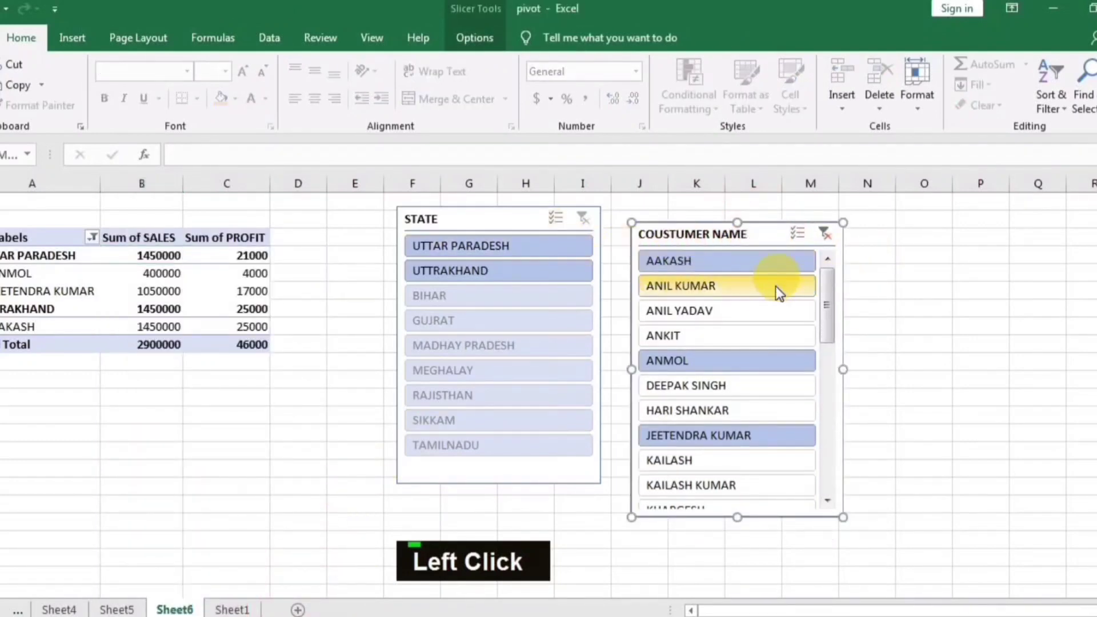
left_click(759, 330)
left_click(729, 384)
left_click(704, 411)
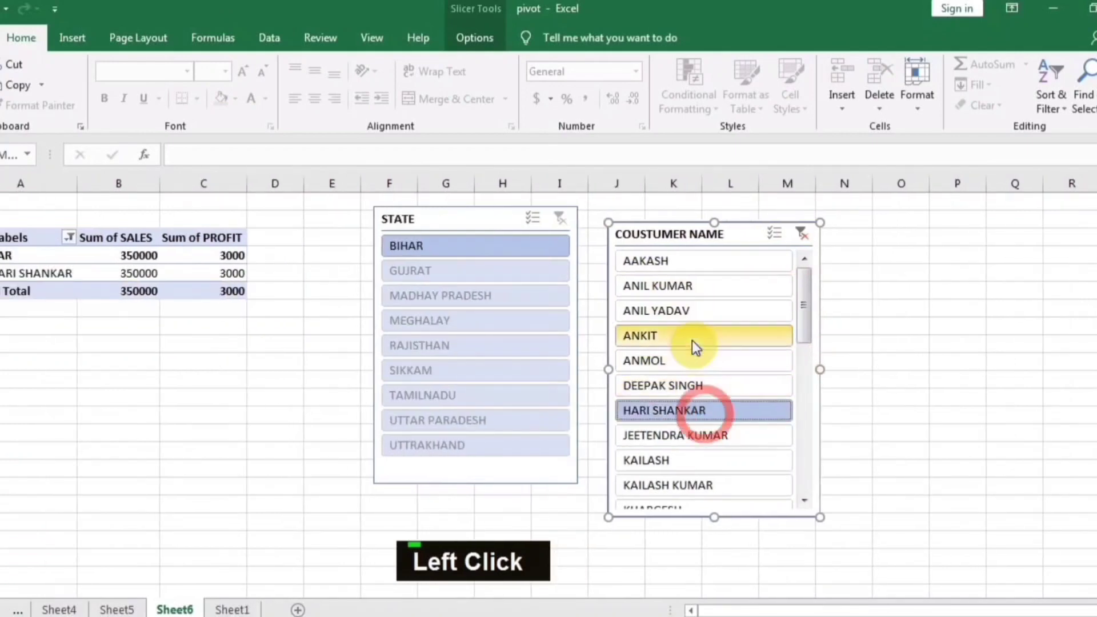
double_click(691, 338)
left_click(694, 283)
left_click(690, 337)
left_click(682, 409)
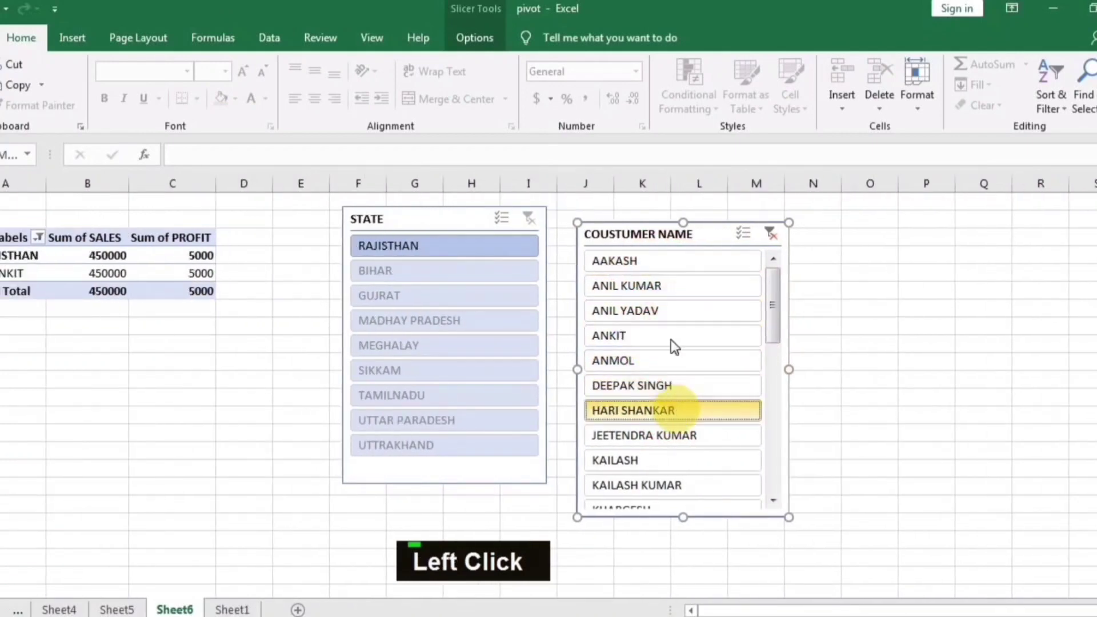
double_click(676, 308)
left_click(661, 385)
left_click(660, 312)
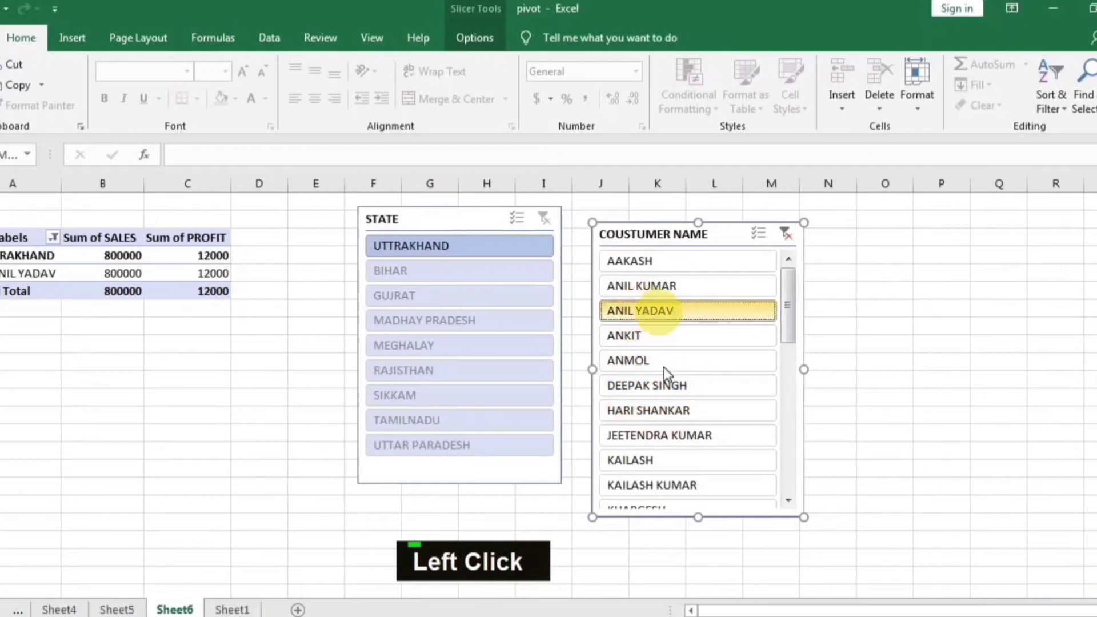
double_click(686, 361)
left_click(701, 287)
left_click(713, 385)
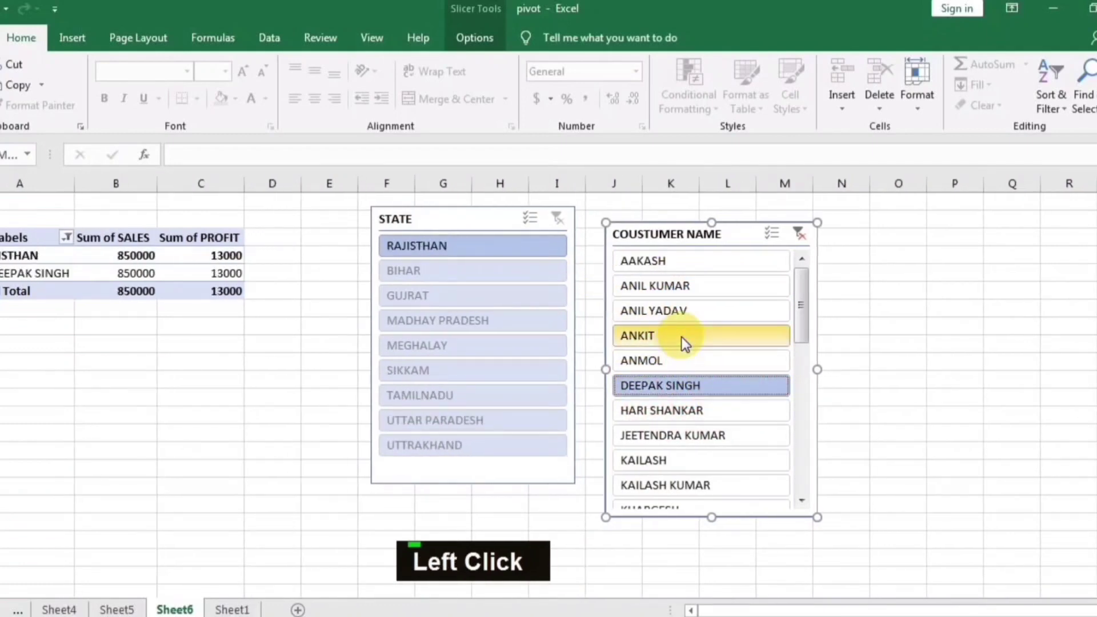
Move the STATE slicer slightly closer to the PivotTable, and filter by several single customers in turn, ending on the third in the COUSTUMER NAME slicer.
left_click_drag(431, 220, 408, 223)
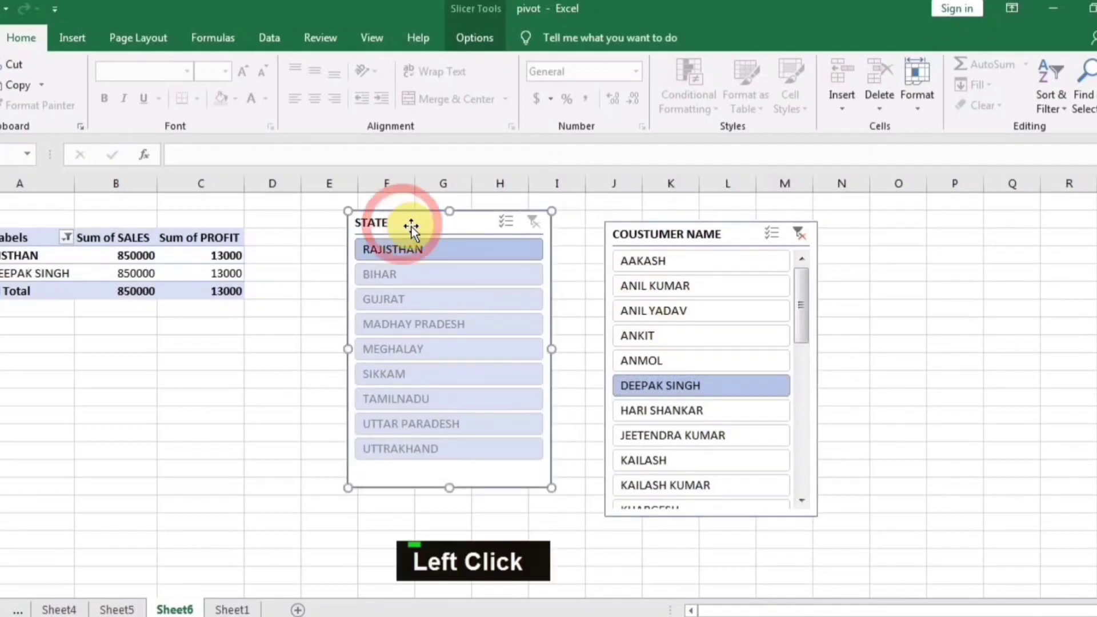
left_click(698, 309)
double_click(697, 365)
double_click(693, 407)
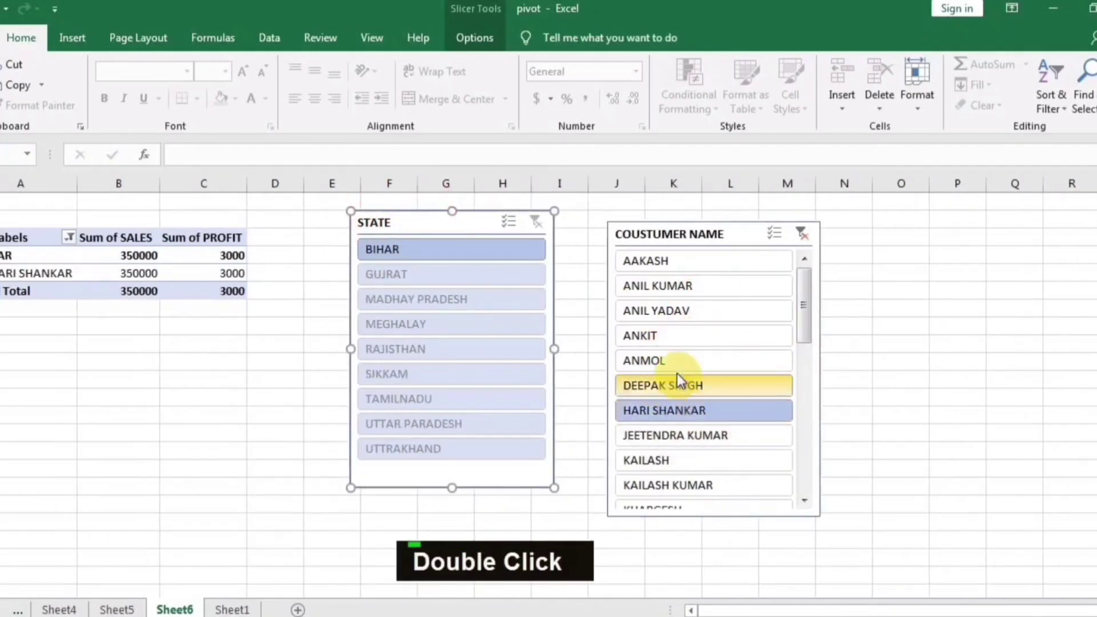
left_click(670, 310)
left_click(671, 366)
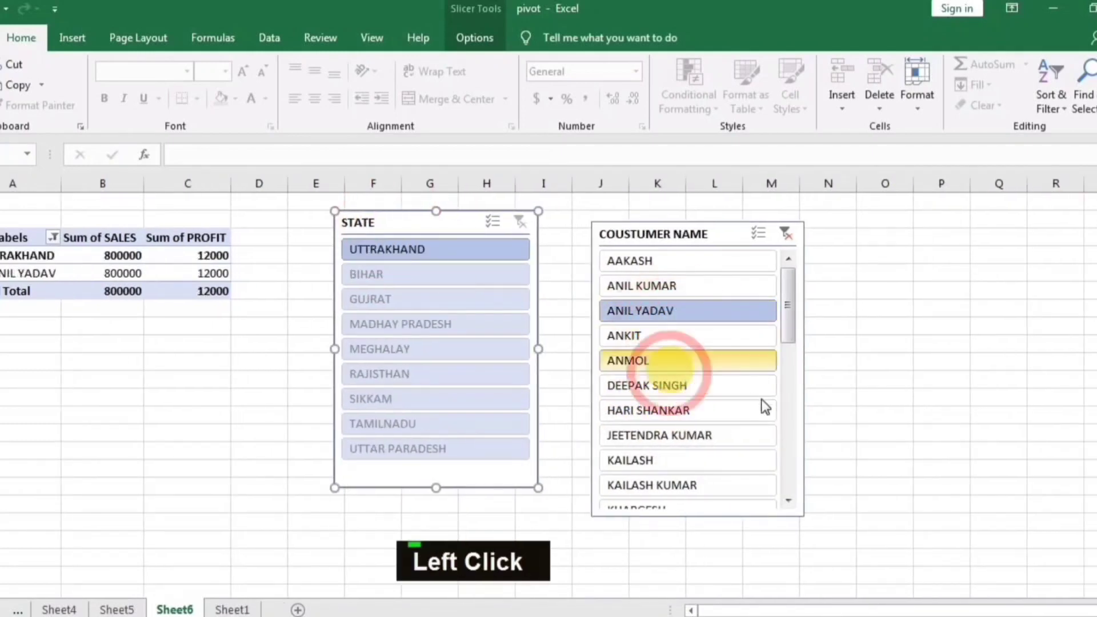
left_click(718, 339)
double_click(702, 403)
left_click(700, 322)
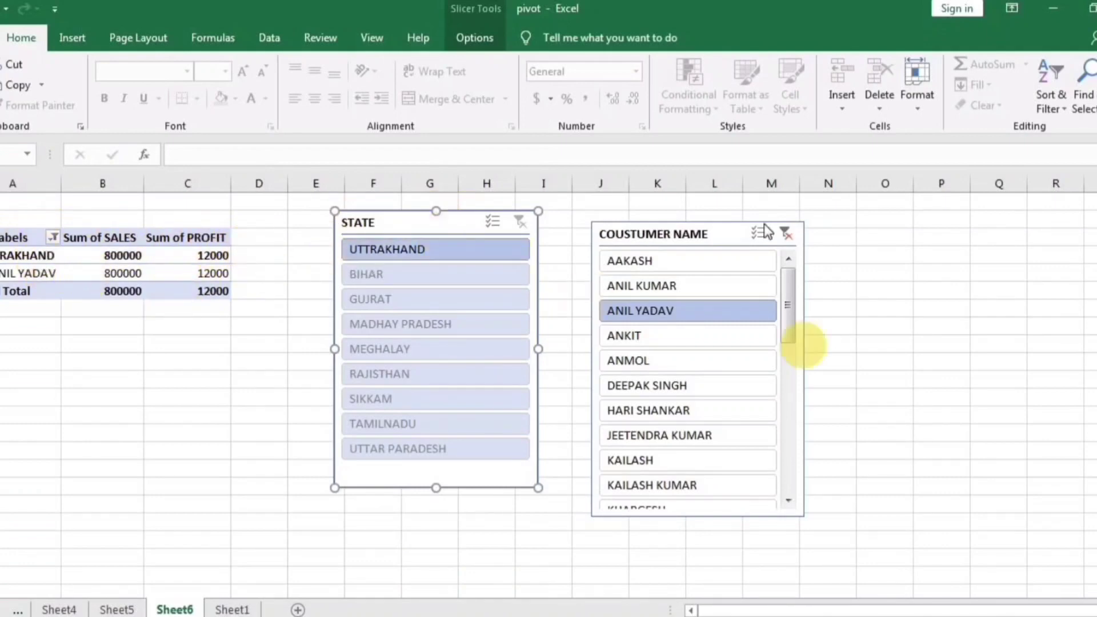
Clear the COUSTUMER NAME slicer's filter and insert a slicer for the PivotTable's ORDER DATE field.
left_click(793, 234)
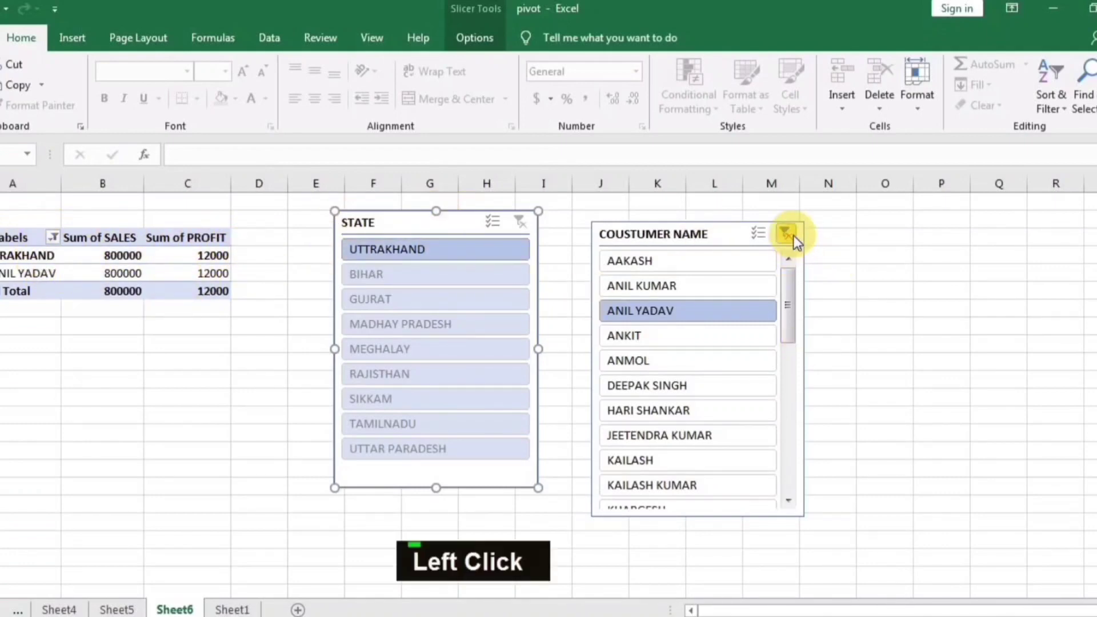
left_click(144, 310)
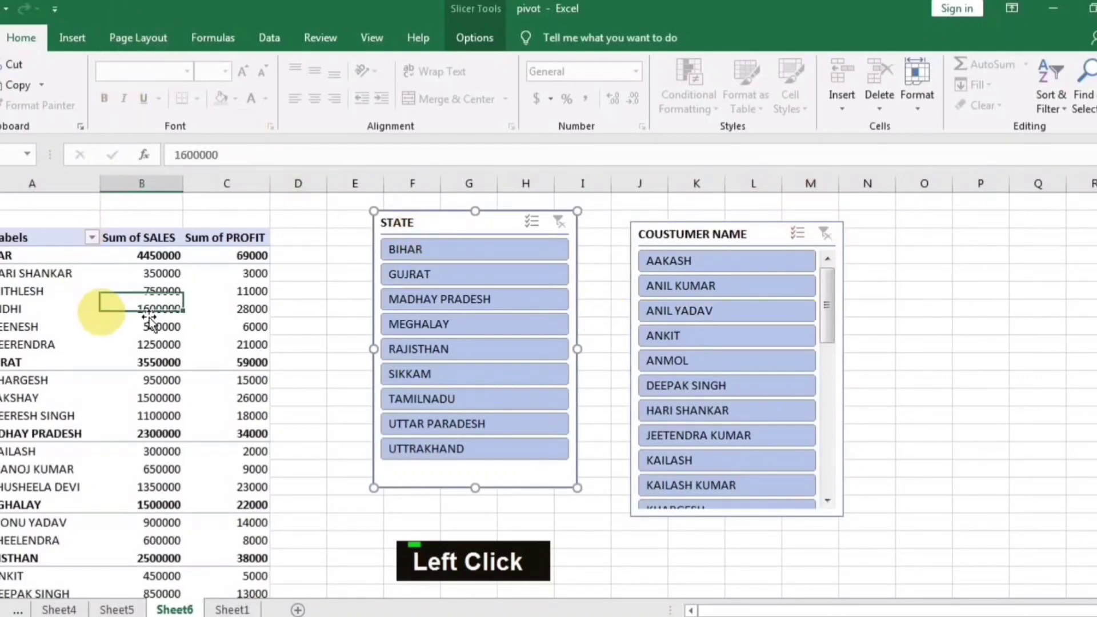
left_click(478, 41)
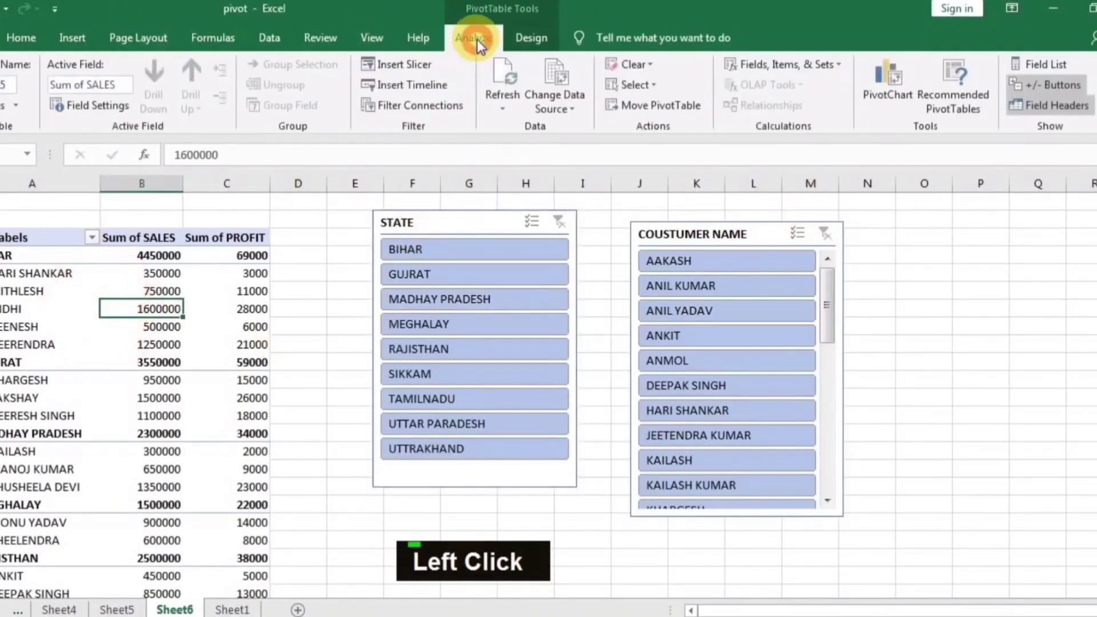
left_click(410, 67)
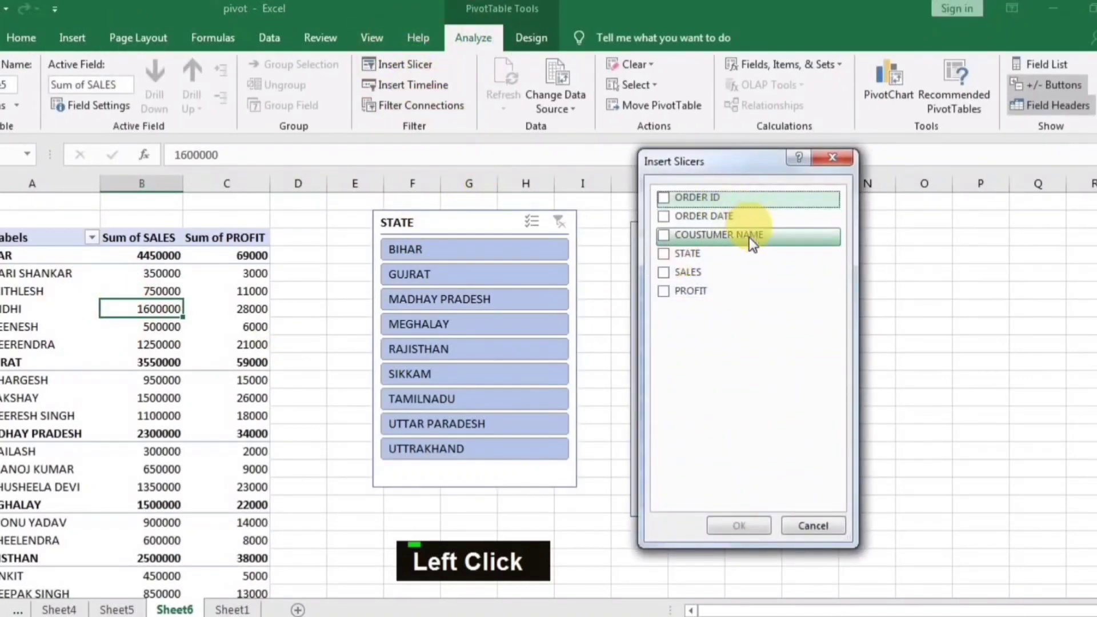
left_click_drag(718, 166, 961, 172)
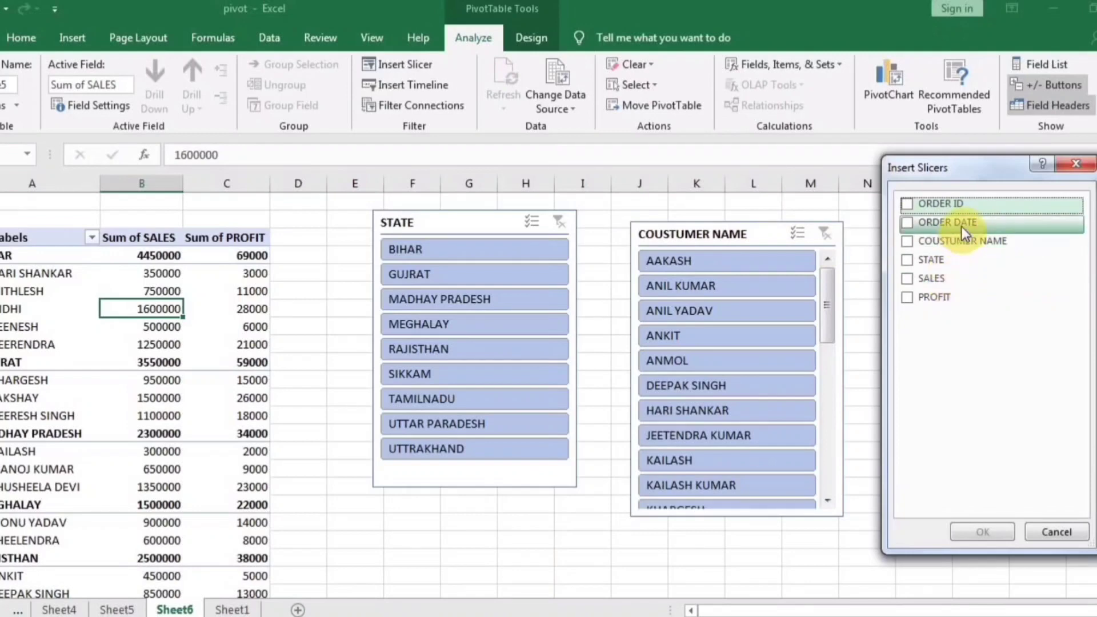
left_click(914, 224)
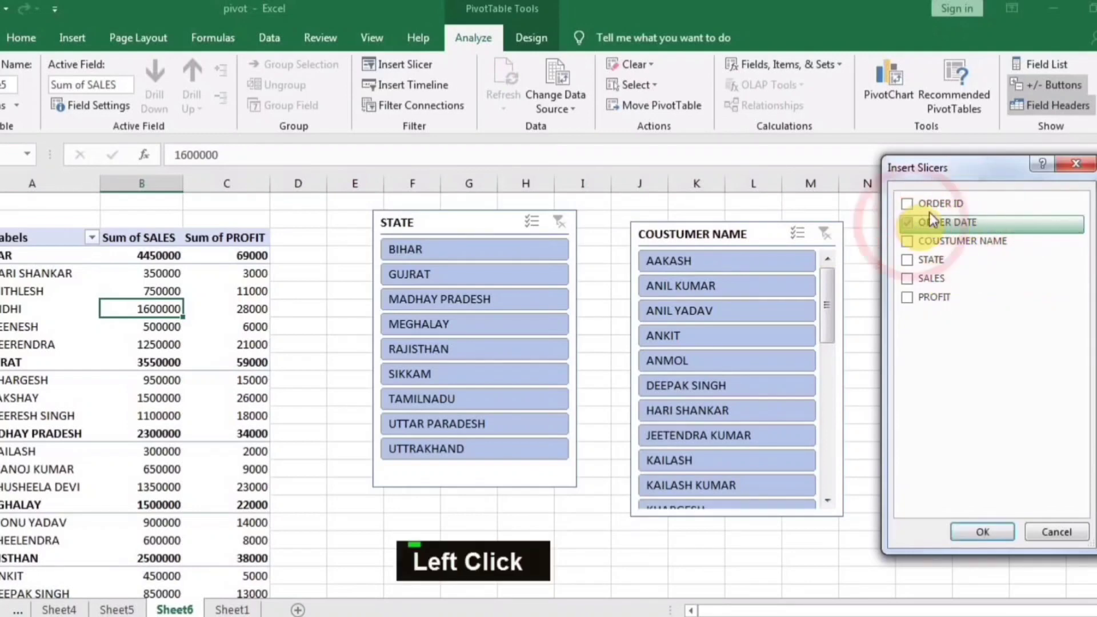
left_click(978, 534)
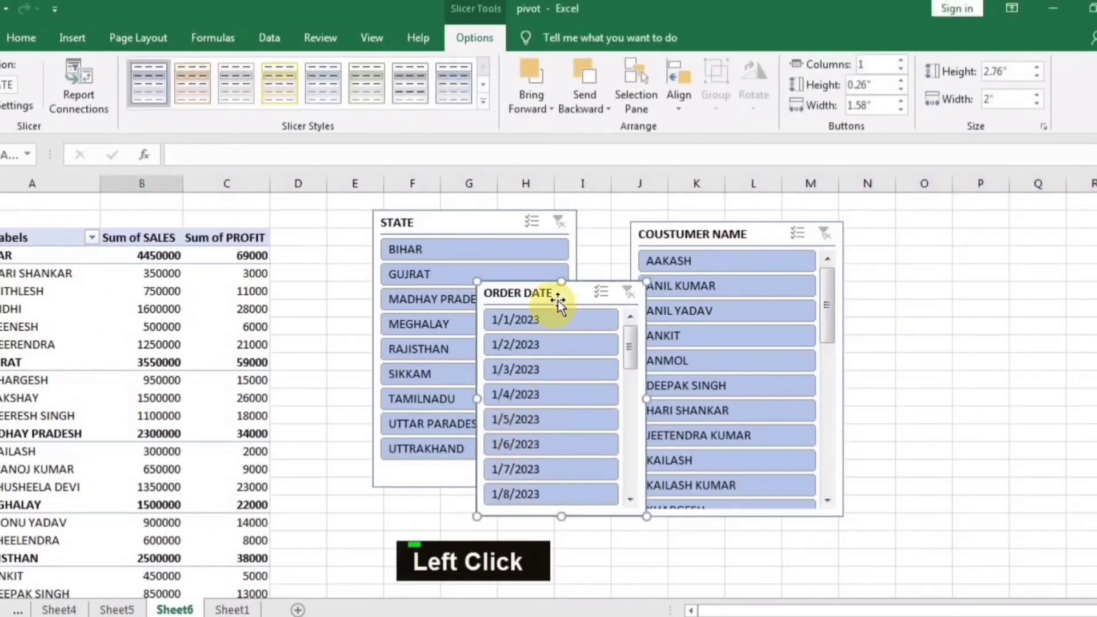
Move the ORDER DATE slicer to the free area beside the COUSTUMER NAME slicer and enlarge it to about 4.3 by 2.95 inches.
left_click_drag(543, 293, 917, 213)
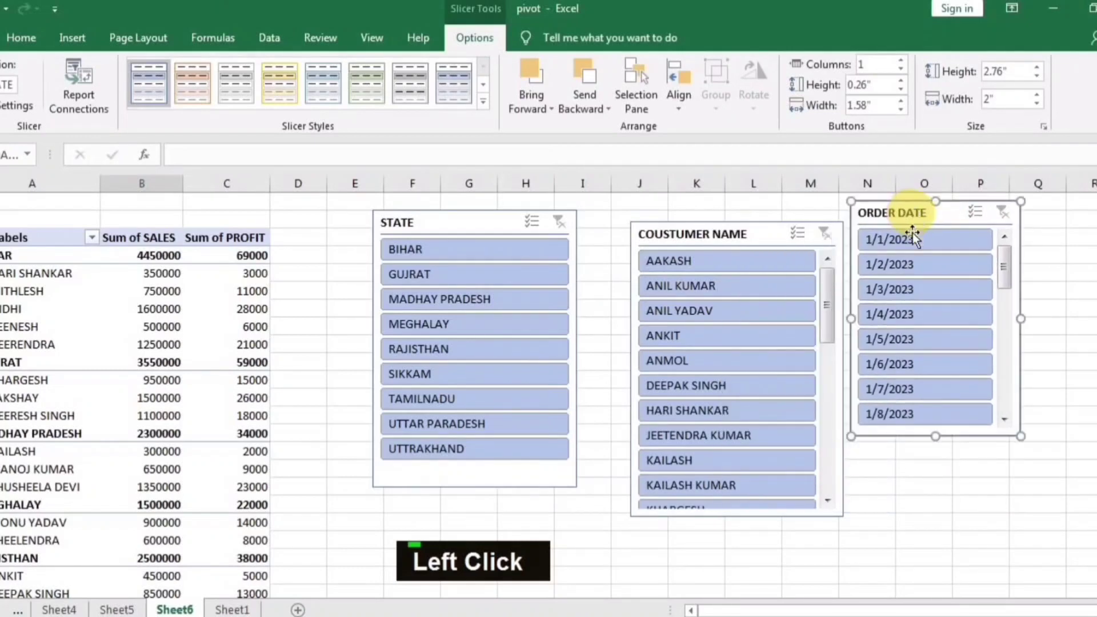
left_click_drag(1021, 436, 1094, 567)
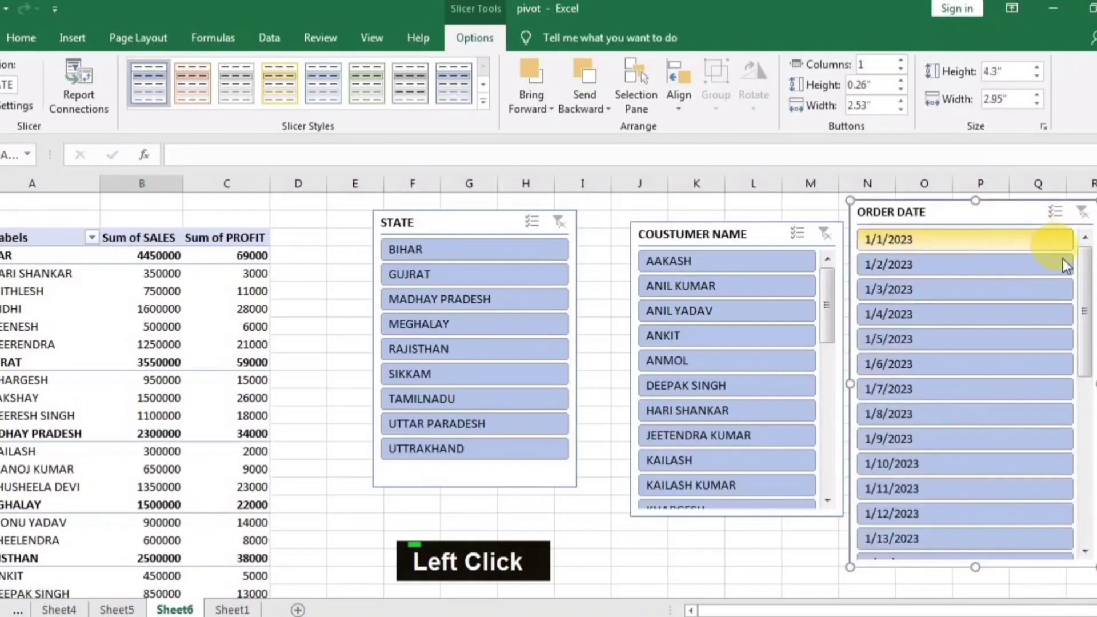
left_click_drag(1085, 273, 1078, 218)
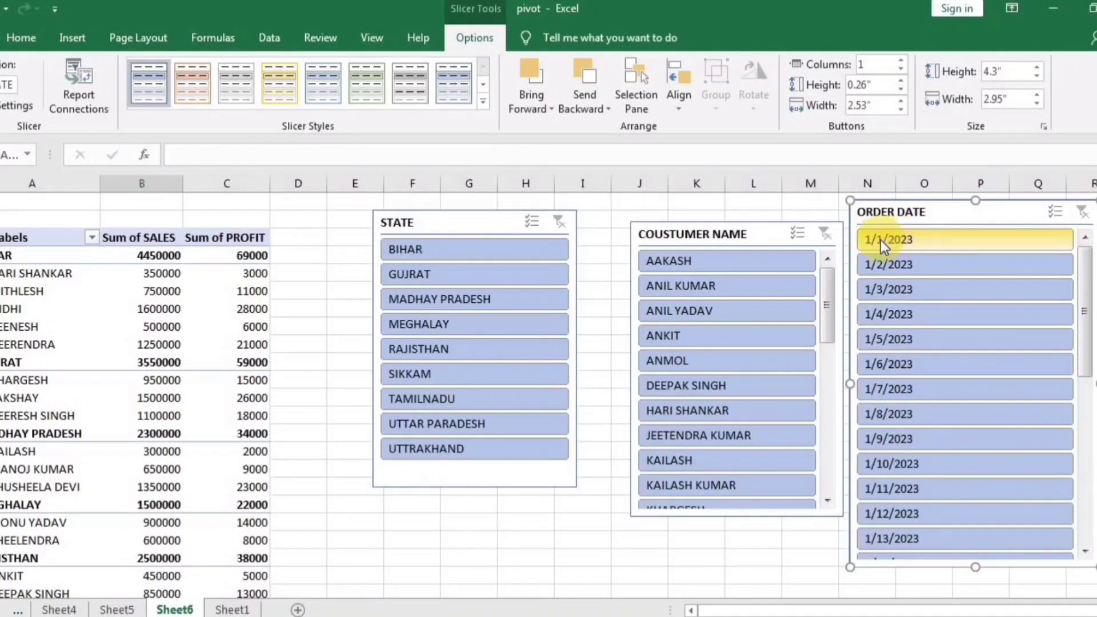
Filter by 1/1/2023, 1/10/2023 and 1/12/2023 in turn in the ORDER DATE slicer, examine the sales and profit, and clear the filter.
left_click(903, 238)
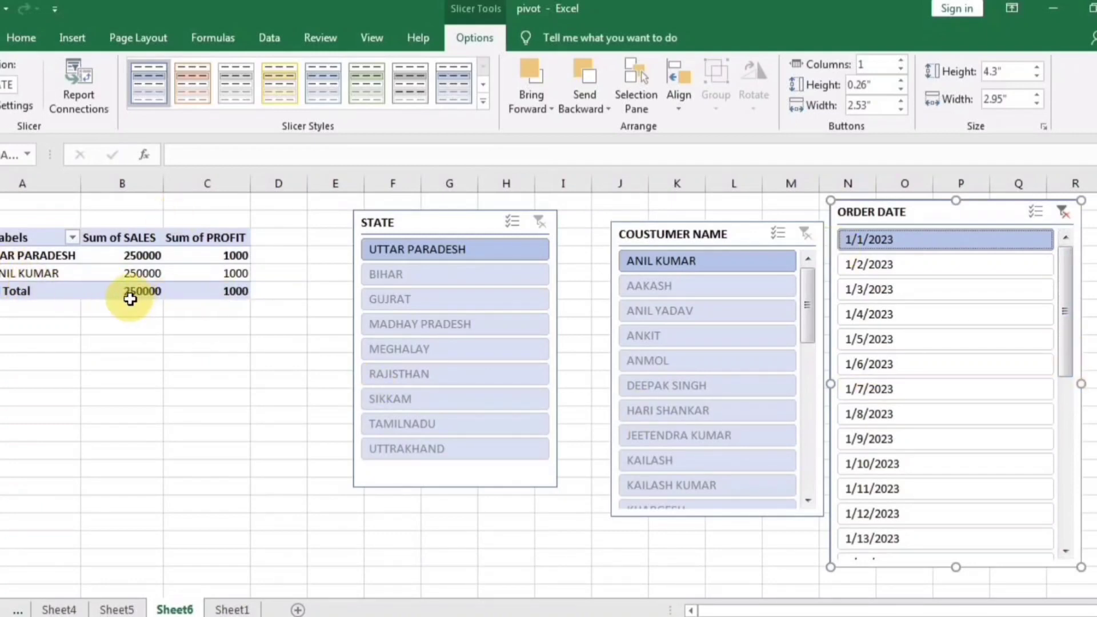
left_click(129, 273)
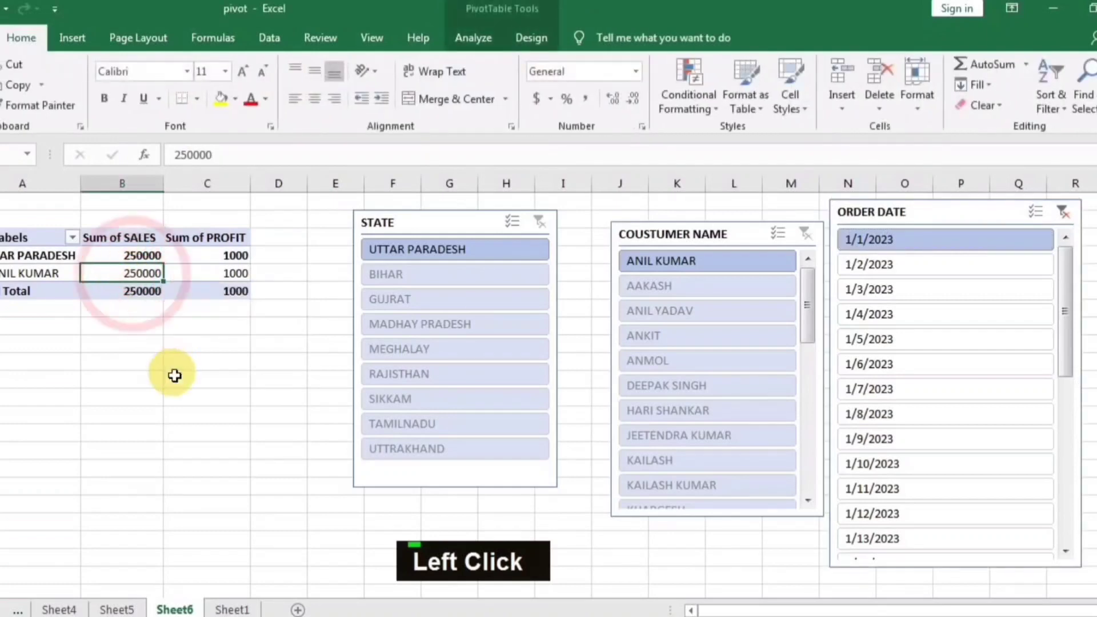
left_click(233, 272)
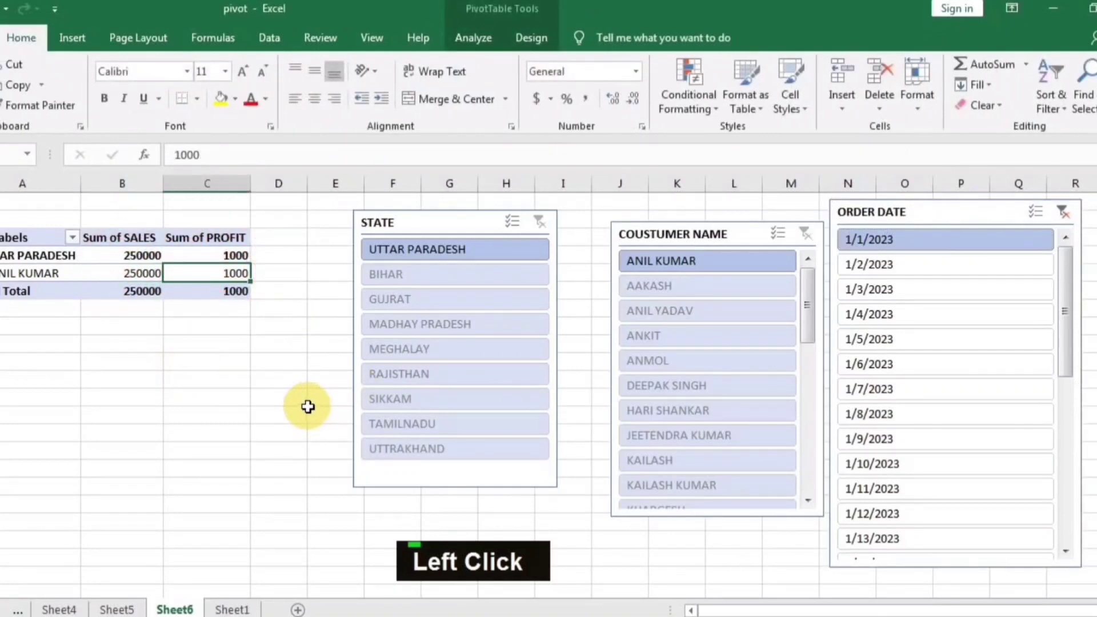
left_click(887, 468)
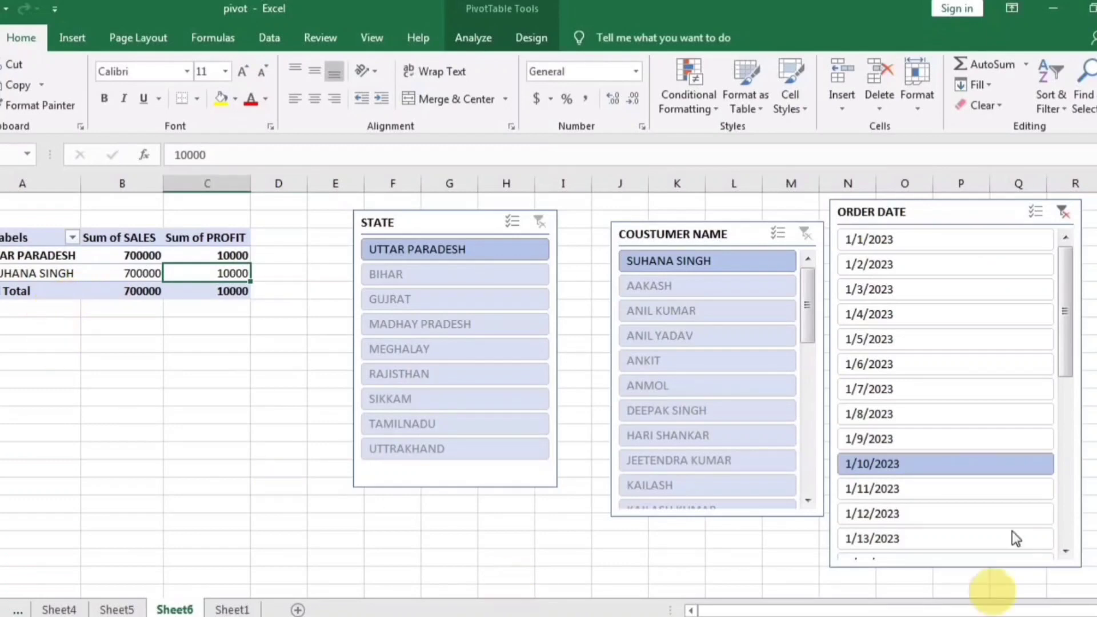
left_click(885, 515)
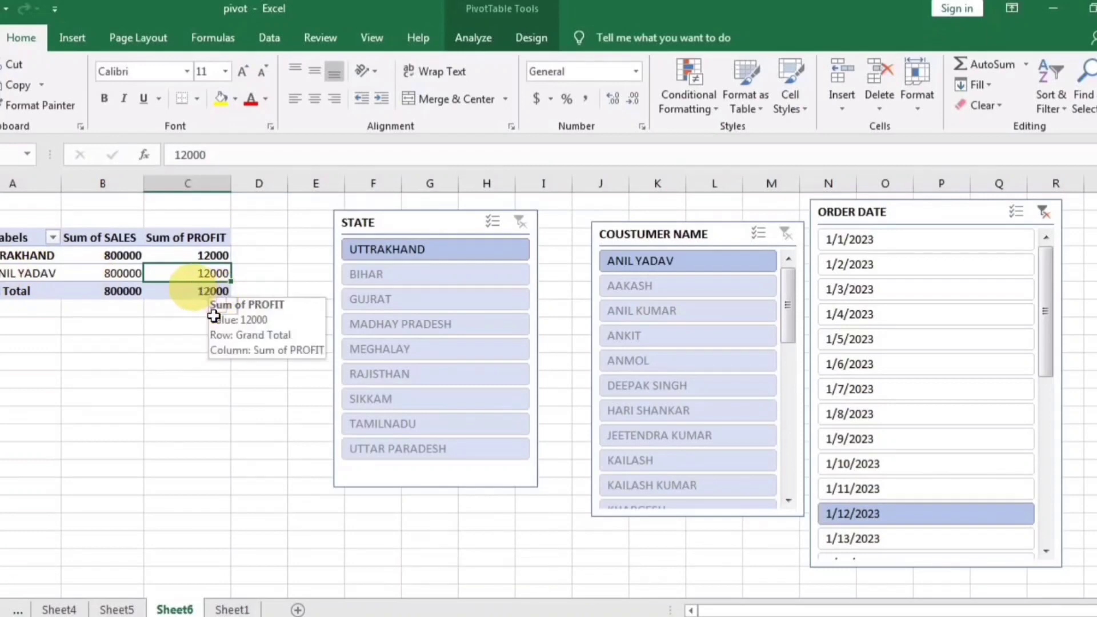
left_click(1045, 212)
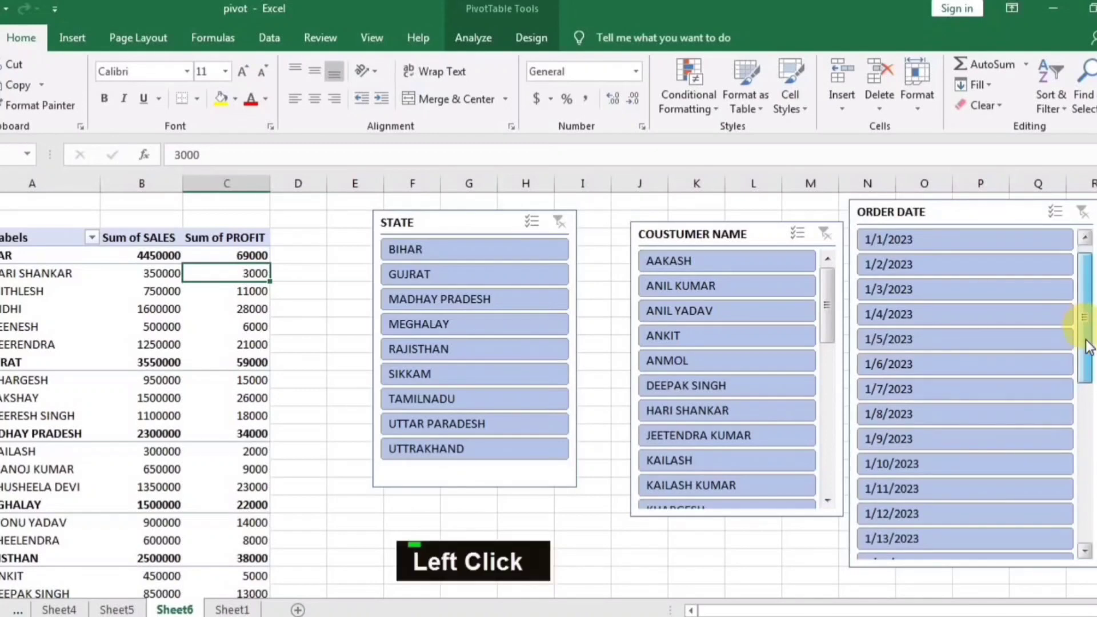
Filter by 1/4/2023 and then 1/3/2023 in the ORDER DATE slicer, and add 1/6/2023 and 1/11/2023 to the selection with multi-select enabled.
left_click(1015, 311)
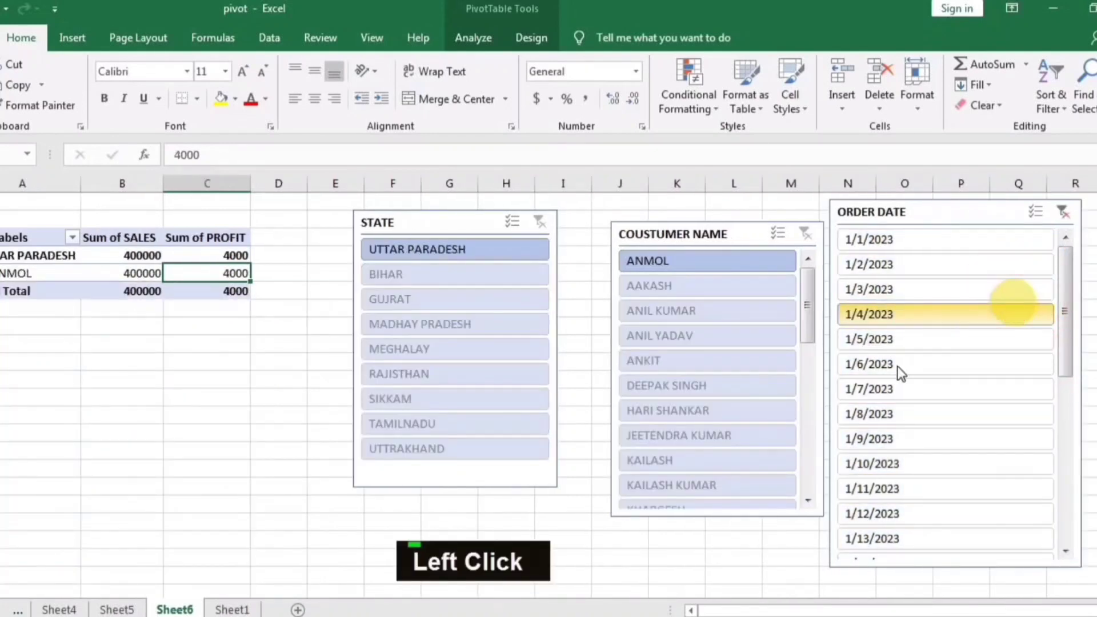
left_click(1063, 210)
left_click(1074, 293)
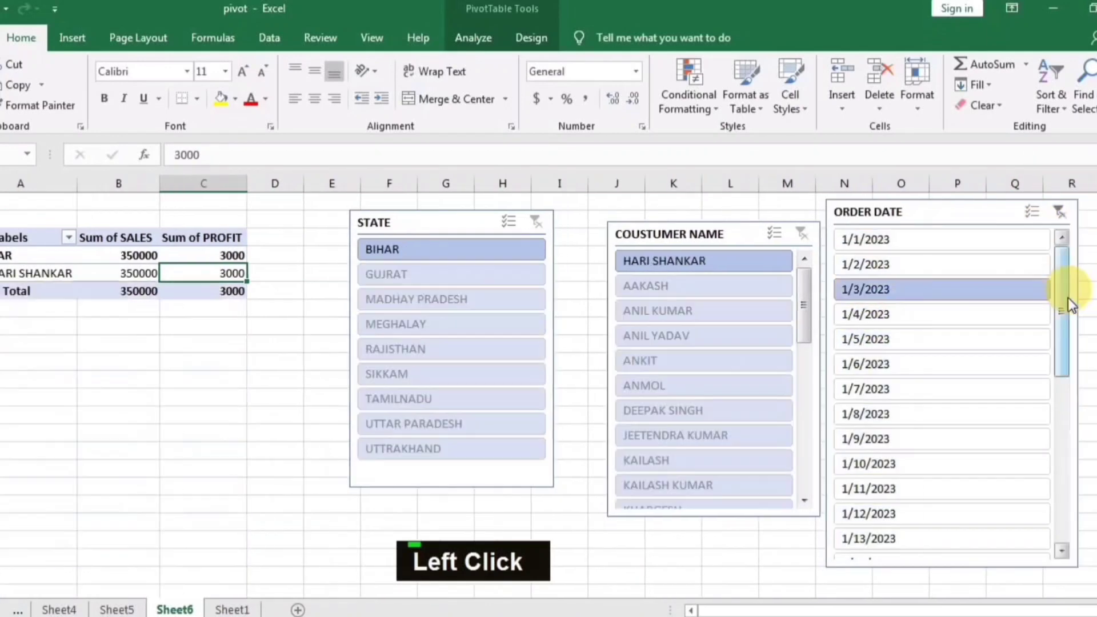
left_click(1034, 220)
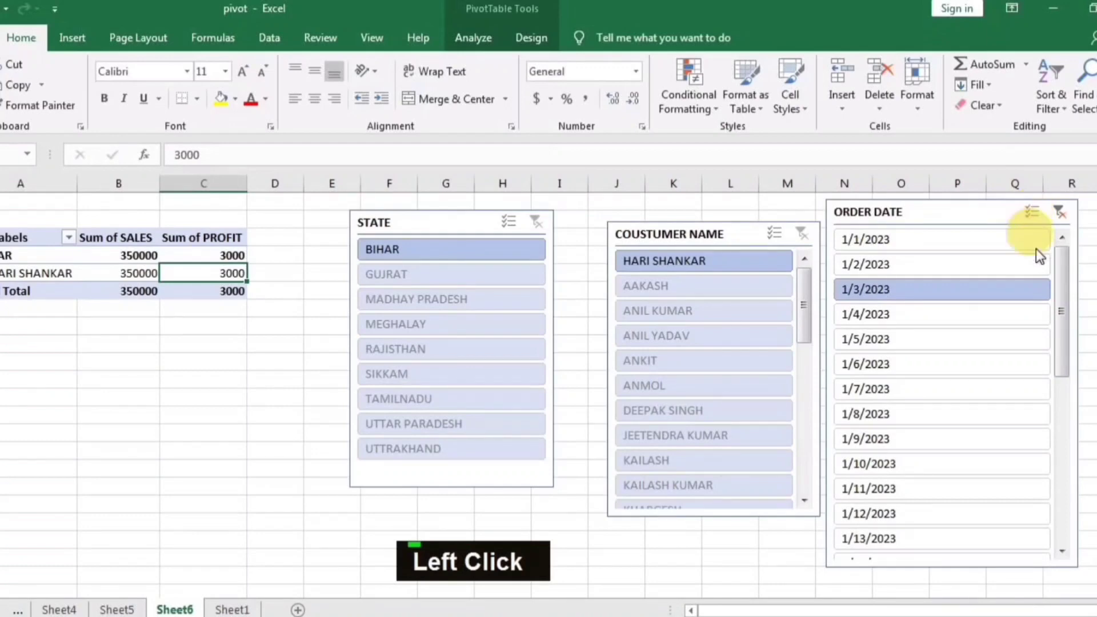
left_click(1034, 219)
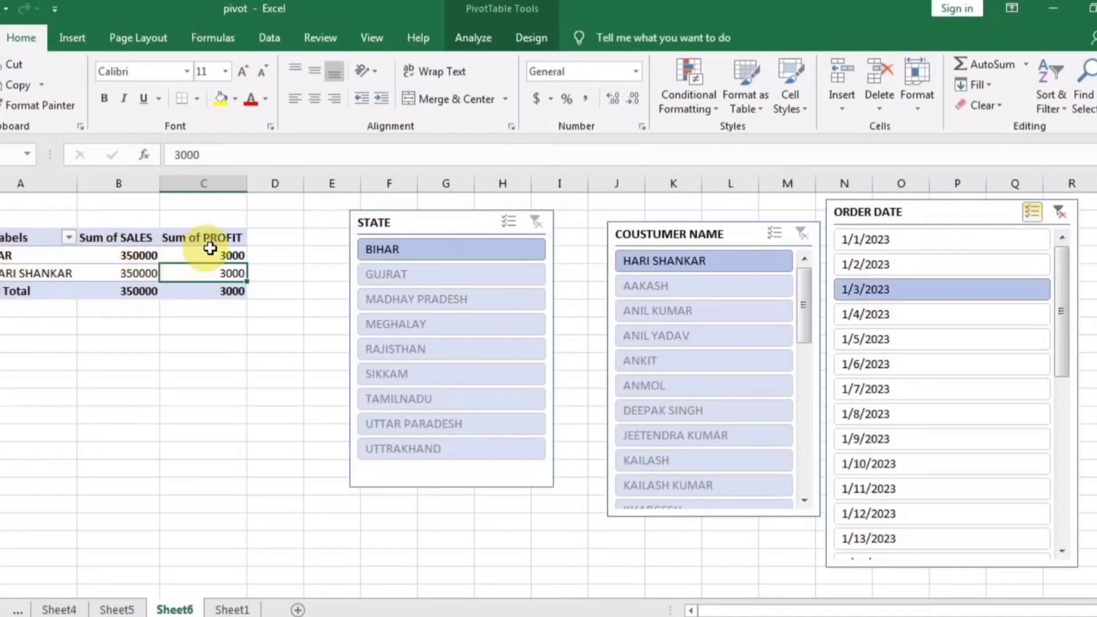
left_click(876, 364)
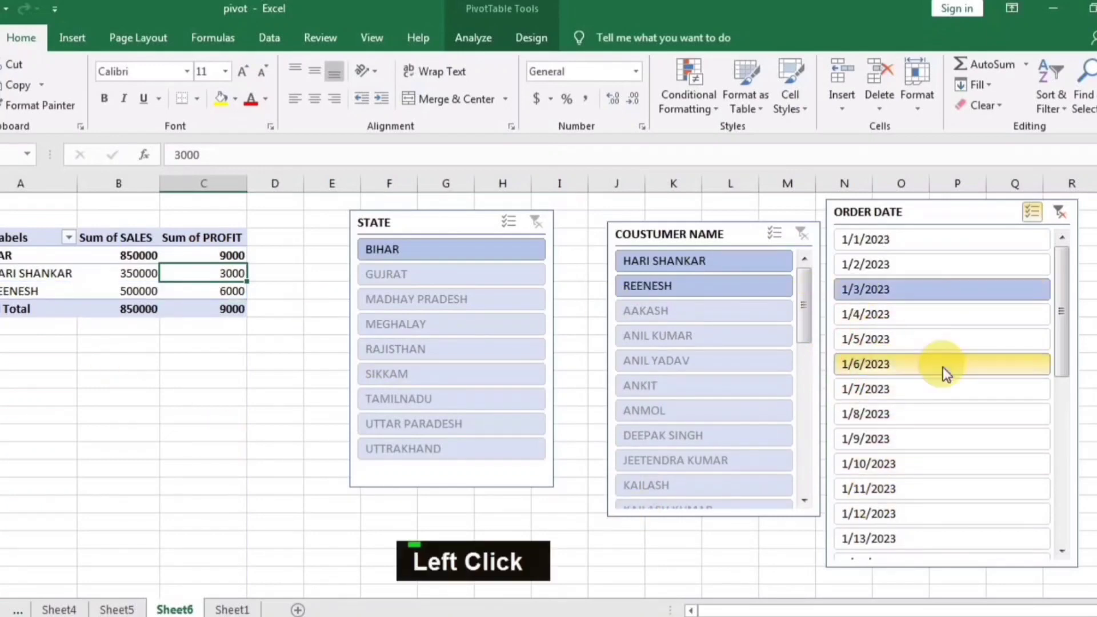
left_click(889, 490)
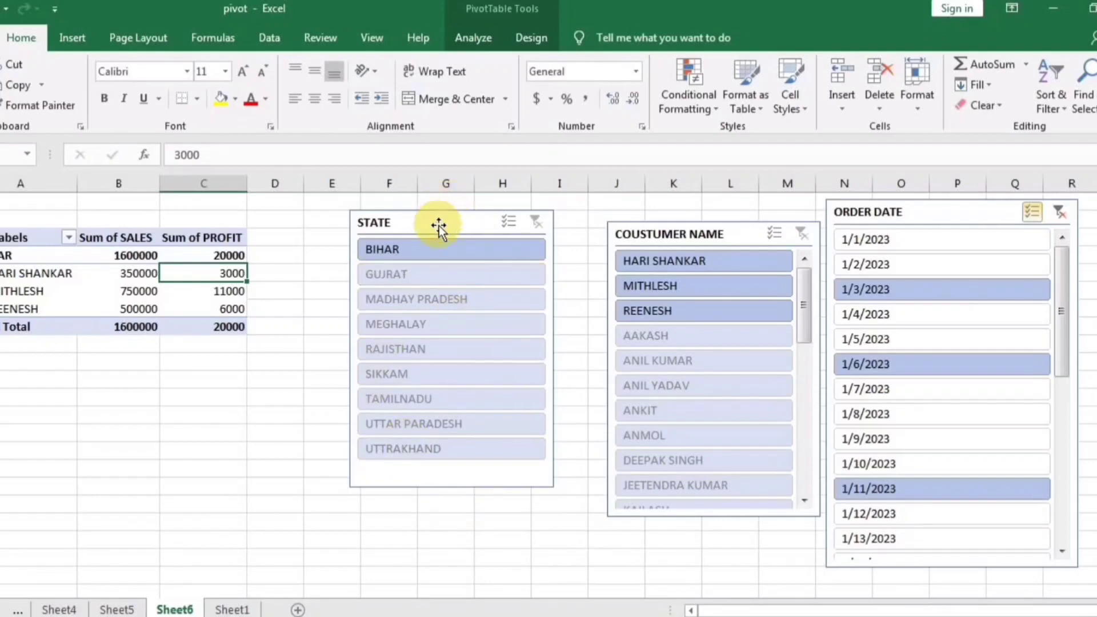
Clear the ORDER DATE filter and reposition the slicers, STATE slightly towards COUSTUMER NAME and ORDER DATE beside the PivotTable, overlapping STATE.
left_click_drag(439, 225, 469, 227)
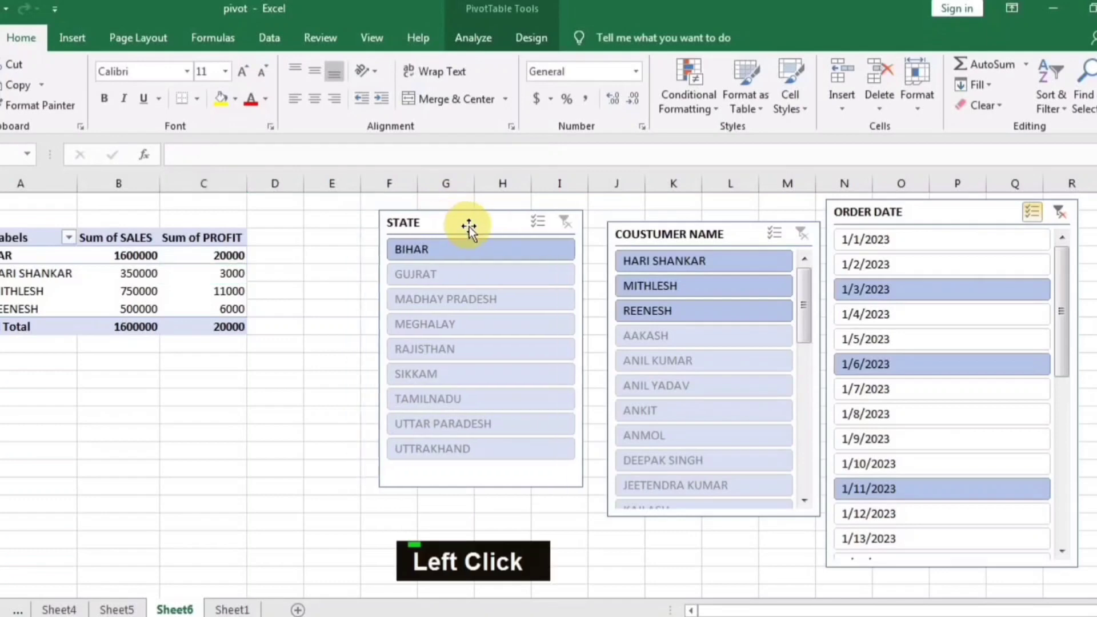
left_click(1059, 214)
left_click_drag(938, 213, 424, 204)
left_click(392, 212)
left_click(346, 198)
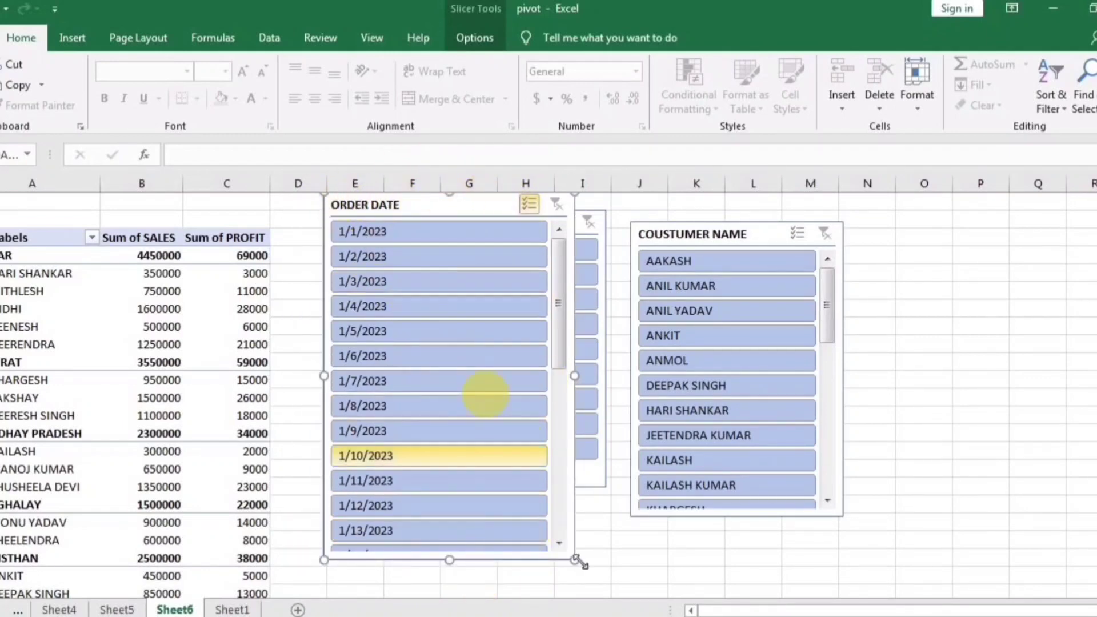
Enlarge the ORDER DATE slicer towards the COUSTUMER NAME slicer and deselect the dates 1/2/2023 to 1/5/2023 in it.
left_click_drag(575, 563, 629, 593)
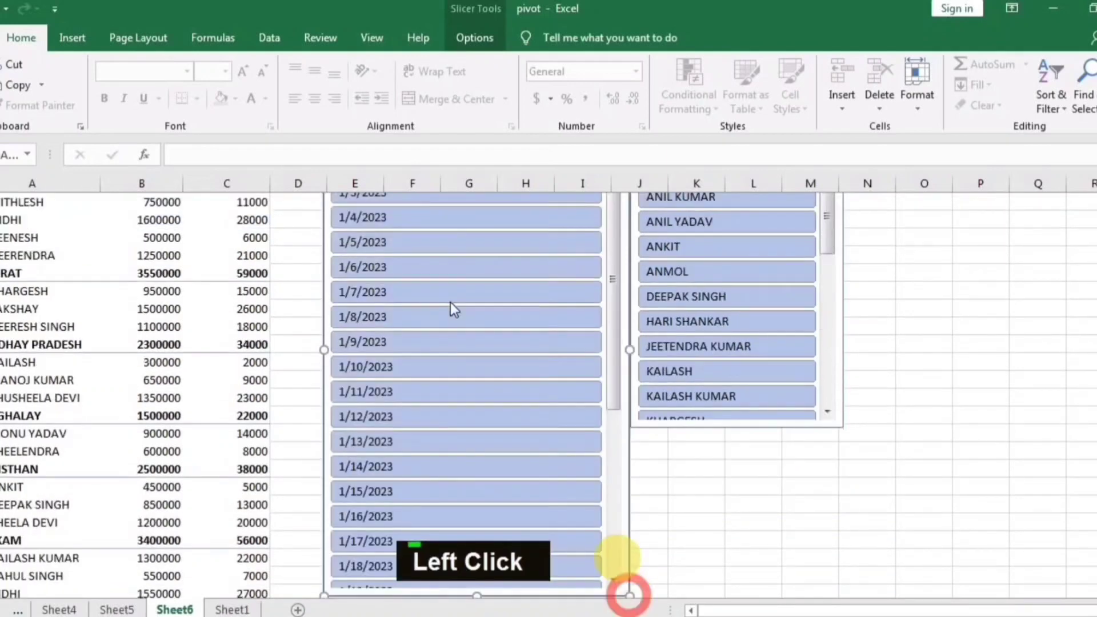
scroll(599, 389, "up", 1)
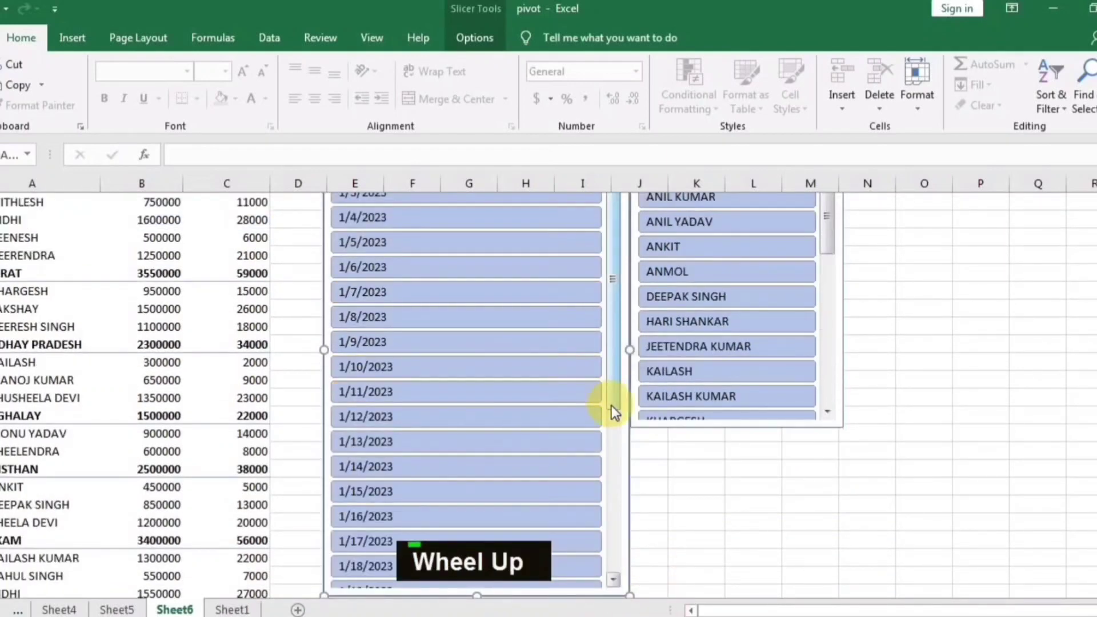
left_click_drag(1094, 280, 1095, 212)
left_click_drag(491, 324, 483, 262)
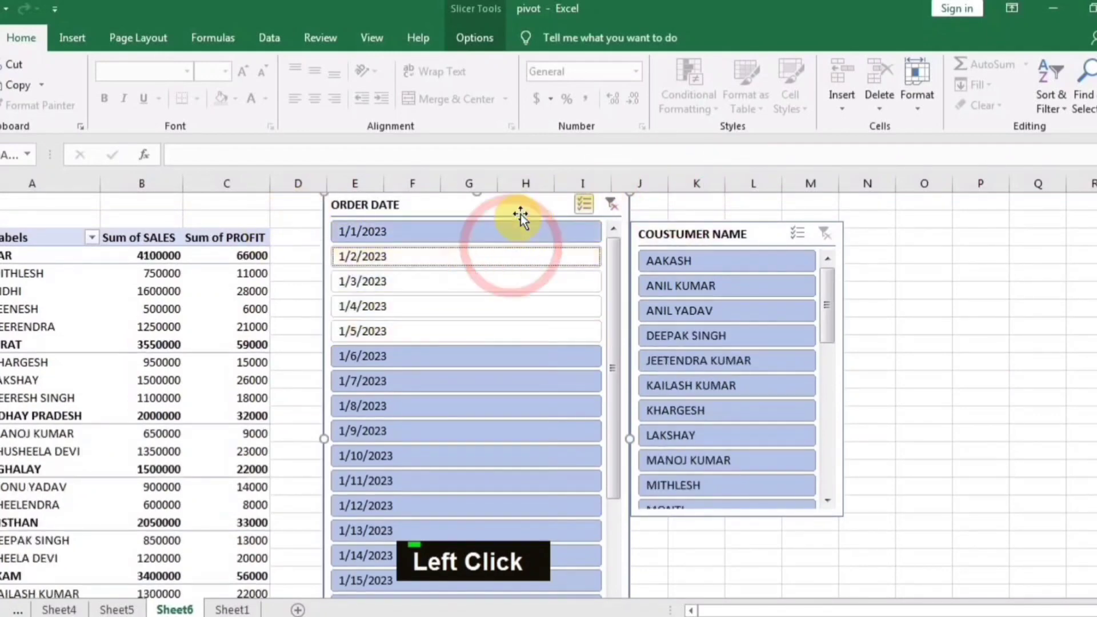
Review the remaining dates in the ORDER DATE slicer and shrink it to about 4.03 inches high and 2.4 inches wide.
scroll(743, 563, "down", 4)
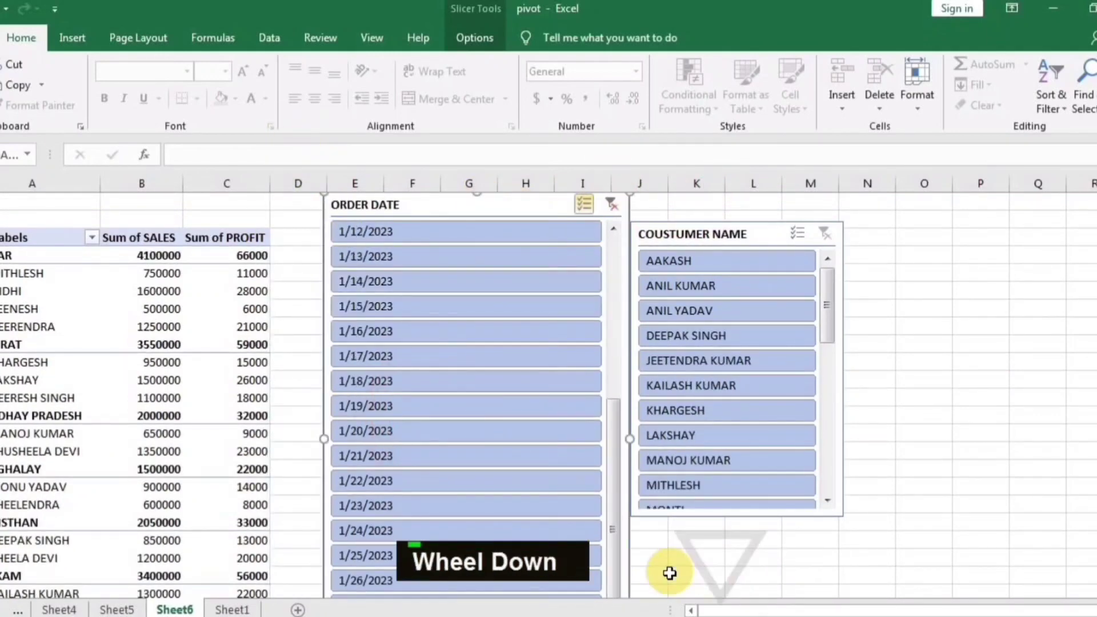
scroll(597, 516, "down", 3)
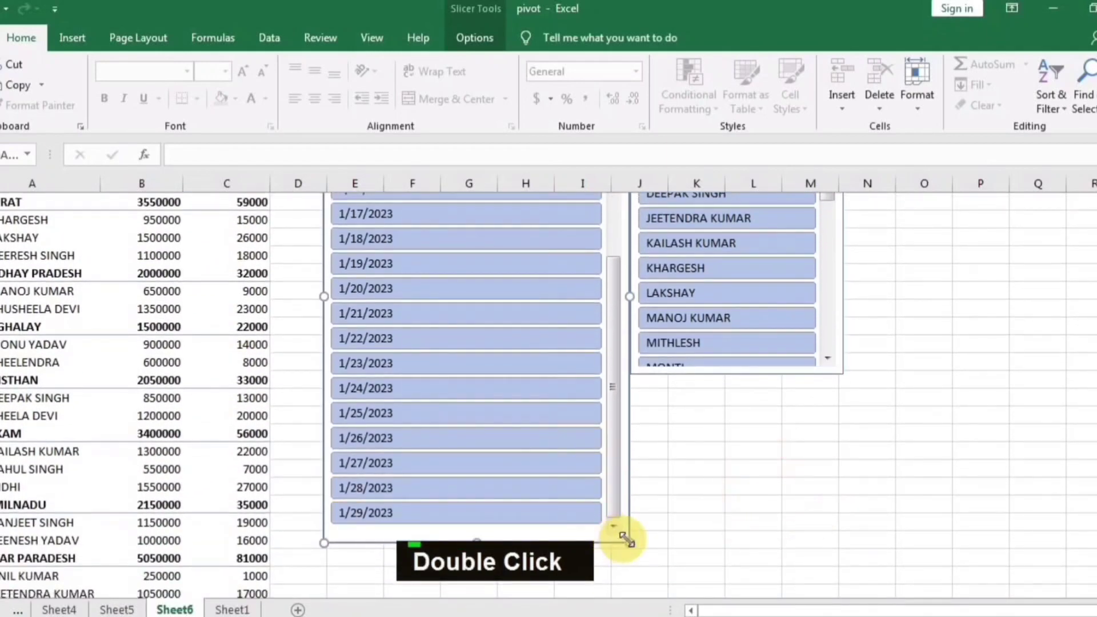
left_click_drag(627, 540, 525, 394)
scroll(525, 393, "up", 4)
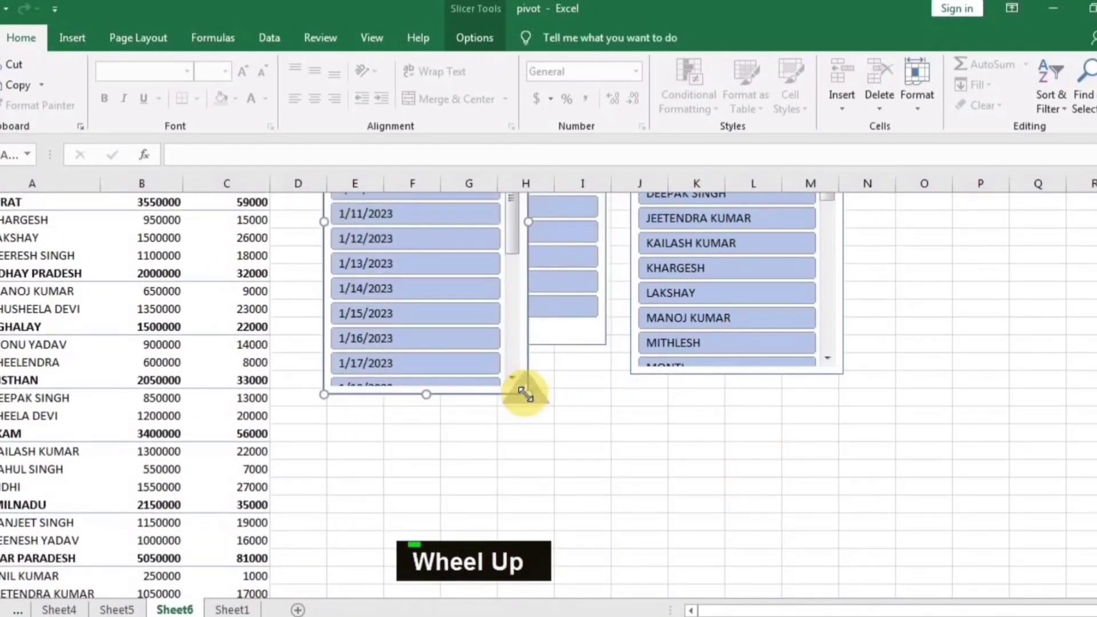
left_click_drag(1096, 263, 1096, 197)
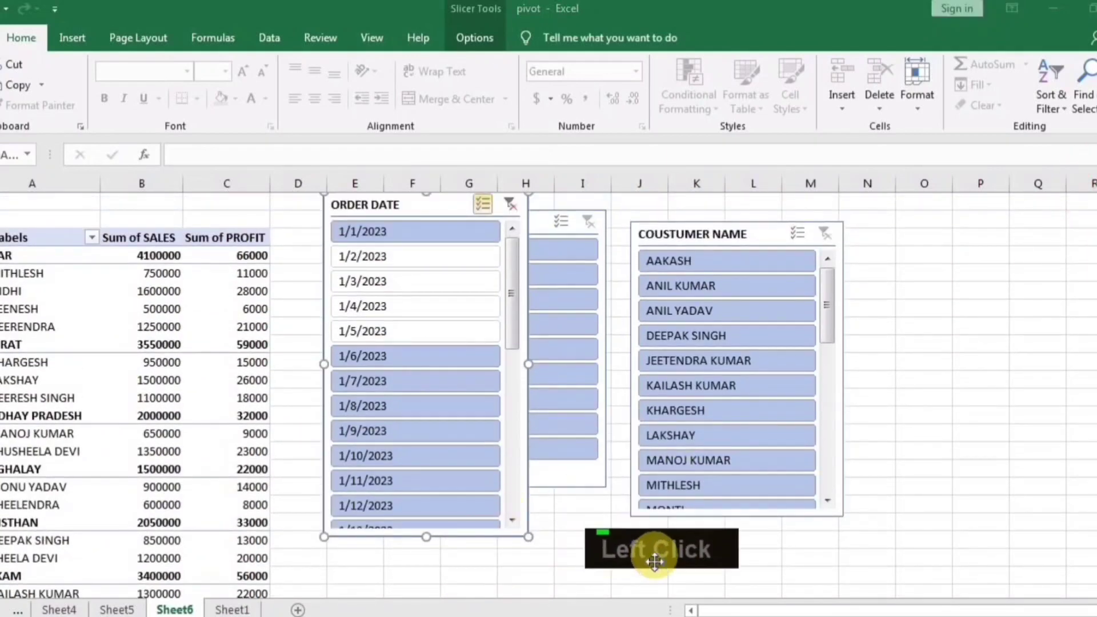
Select the ORDER DATE slicer and widen it to about 2.88 inches.
left_click(634, 564)
left_click(468, 35)
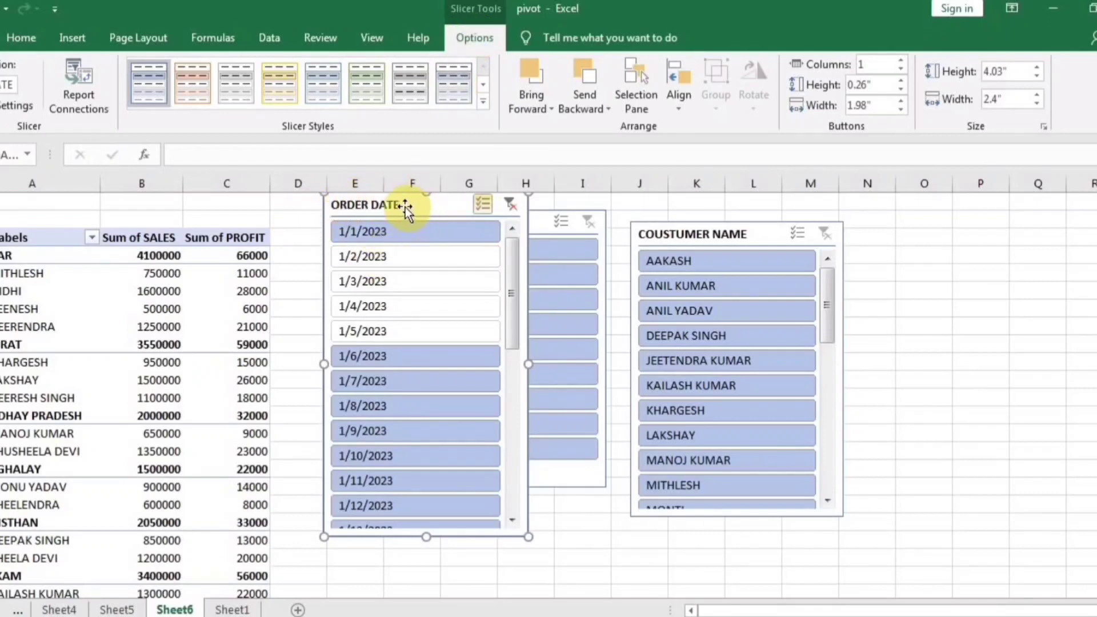
left_click(974, 329)
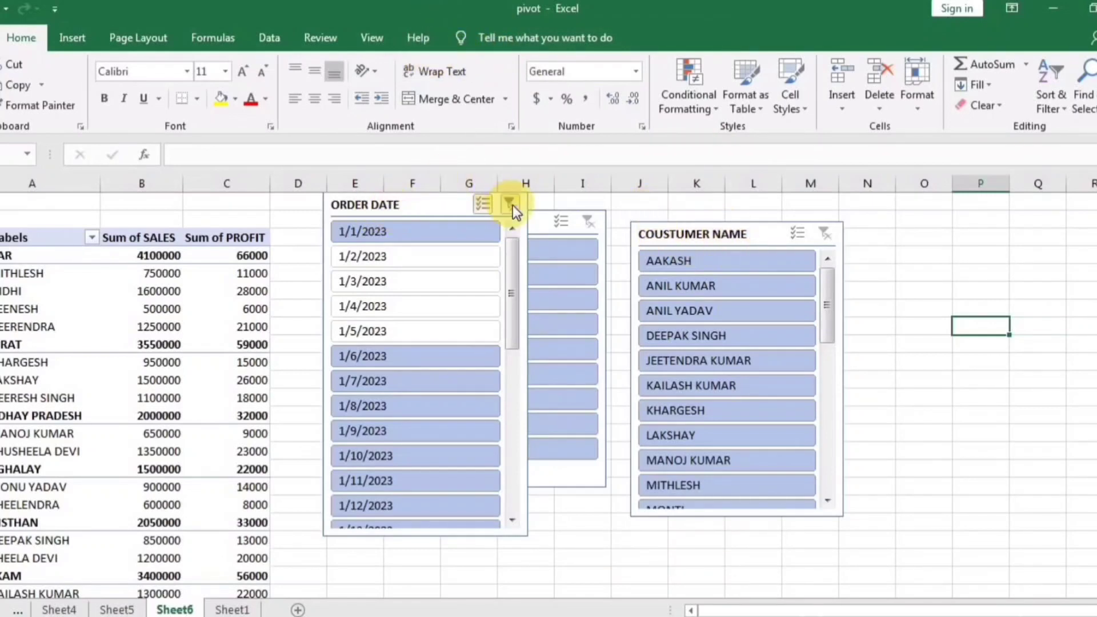
left_click(415, 204)
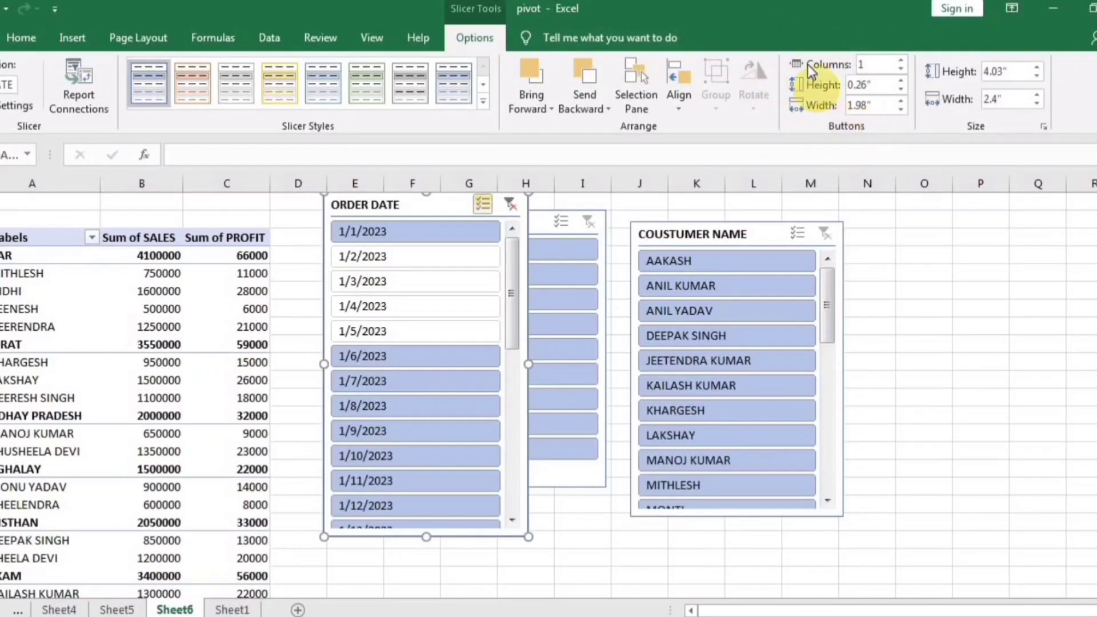
left_click(862, 66)
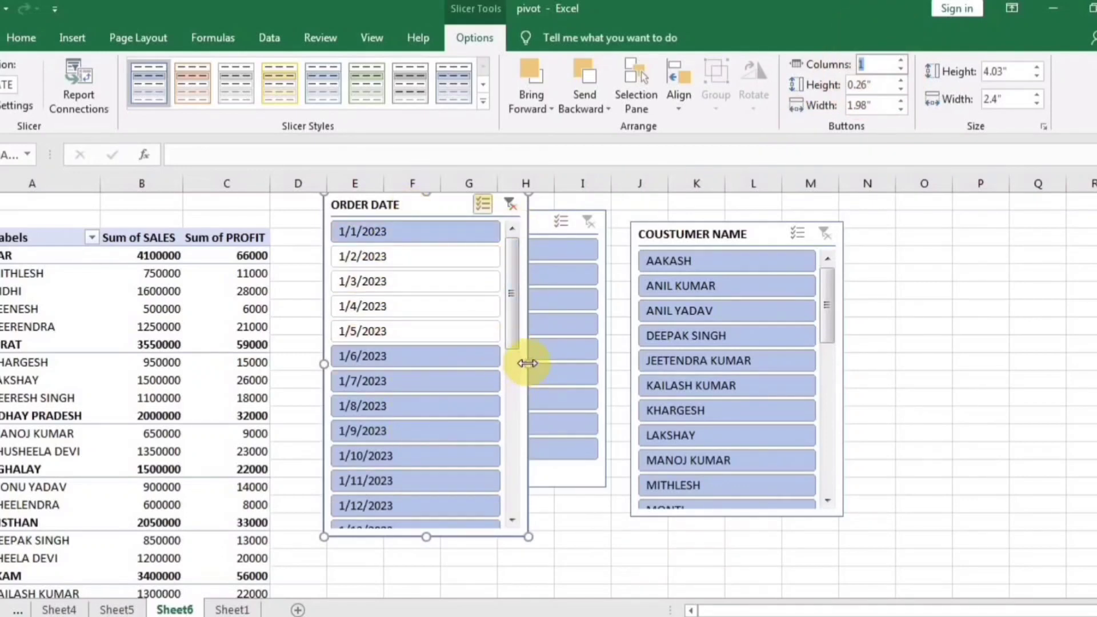
left_click_drag(527, 364, 570, 364)
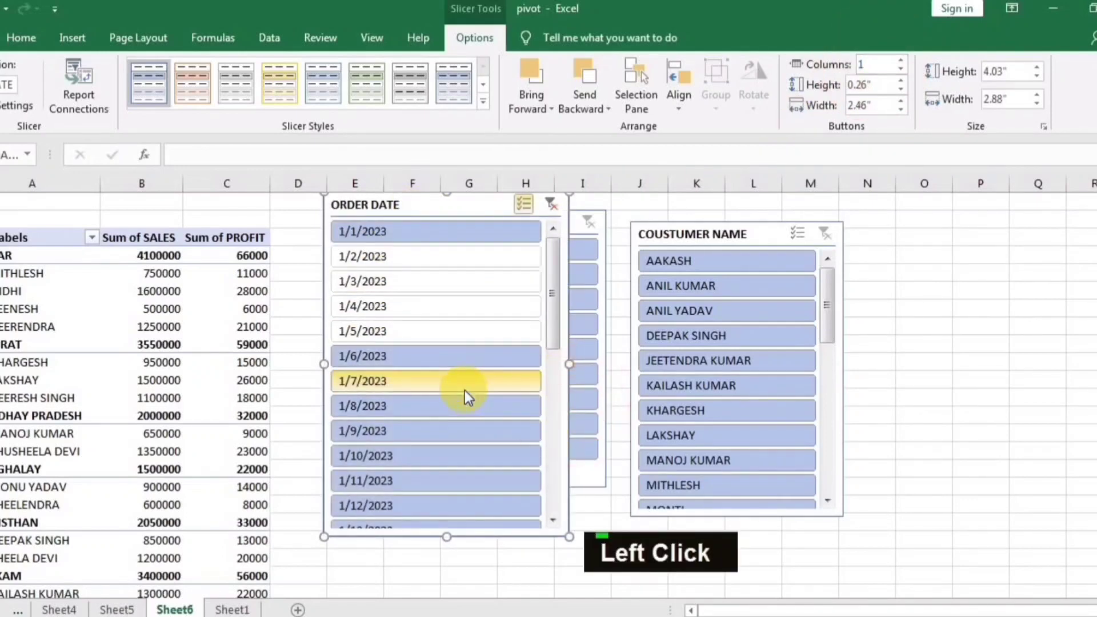
Arrange the ORDER DATE slicer's buttons in 2 columns and then in 3 columns.
left_click(874, 64)
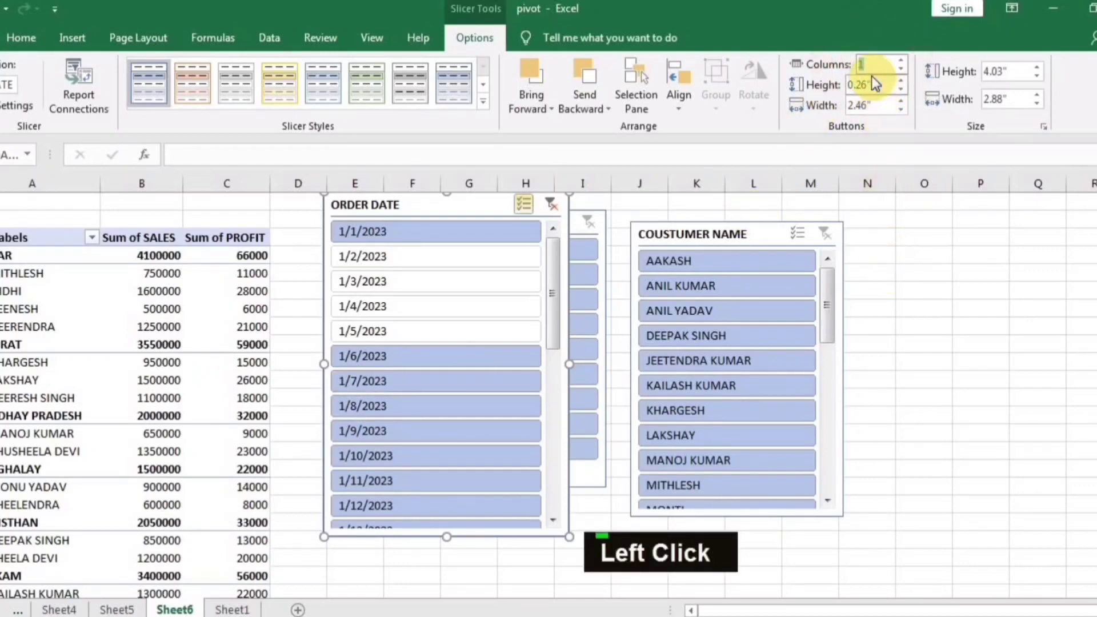
left_click(901, 60)
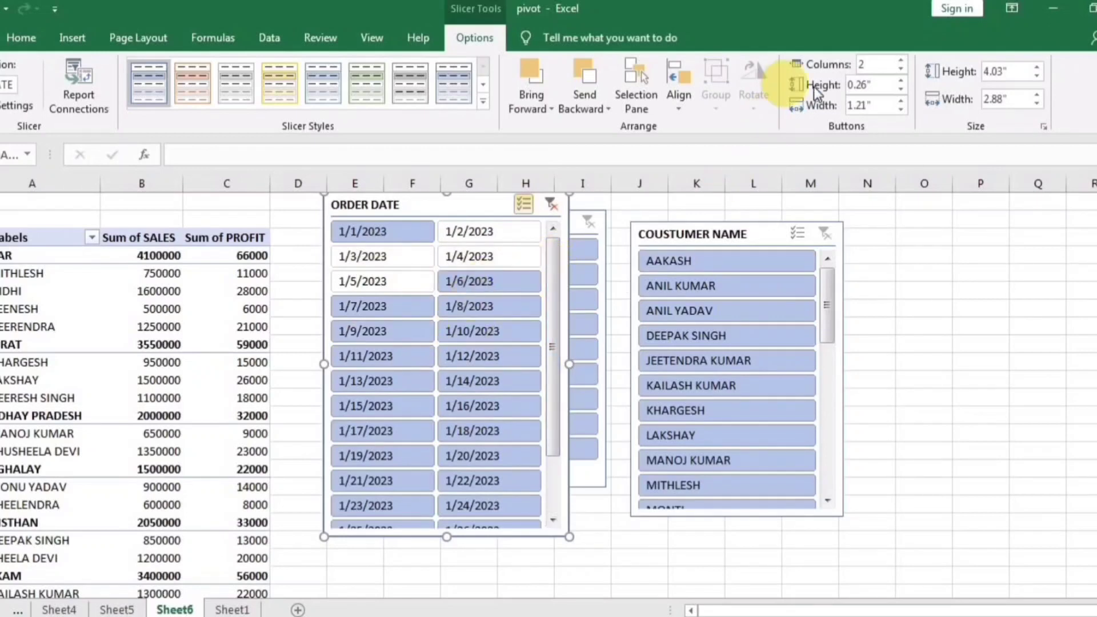
left_click(875, 59)
double_click(875, 60)
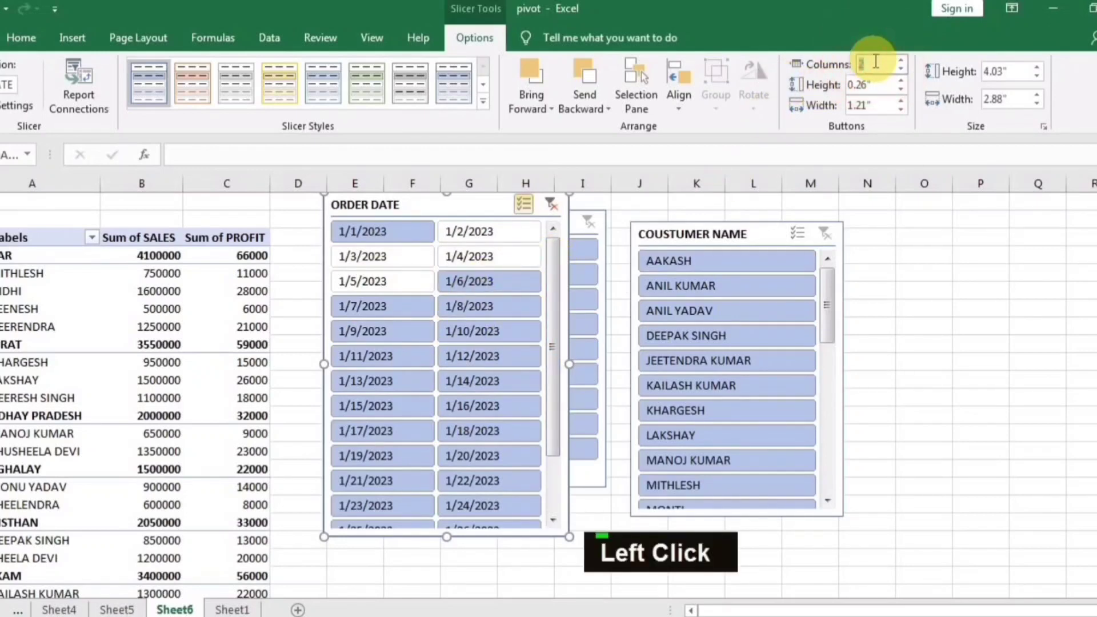
left_click(901, 61)
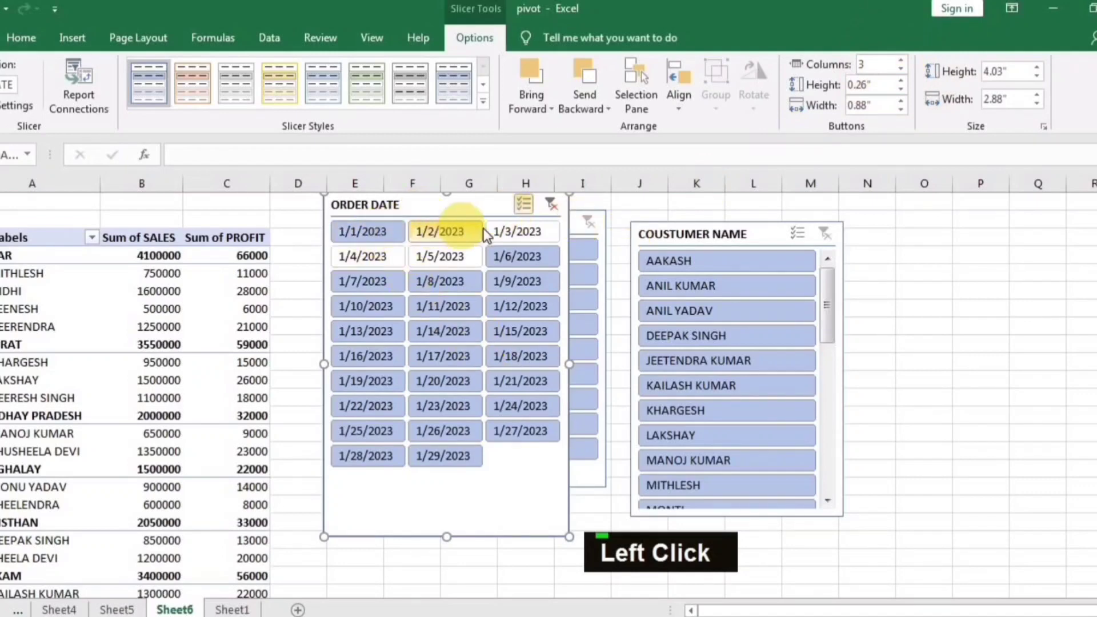
Move the ORDER DATE slicer slightly down and resize it to about 1.8 inches high and 7.22 inches wide.
mouse_move(485, 212)
left_mouse_down()
mouse_move(497, 259)
mouse_move(472, 228)
mouse_move(487, 229)
left_mouse_up()
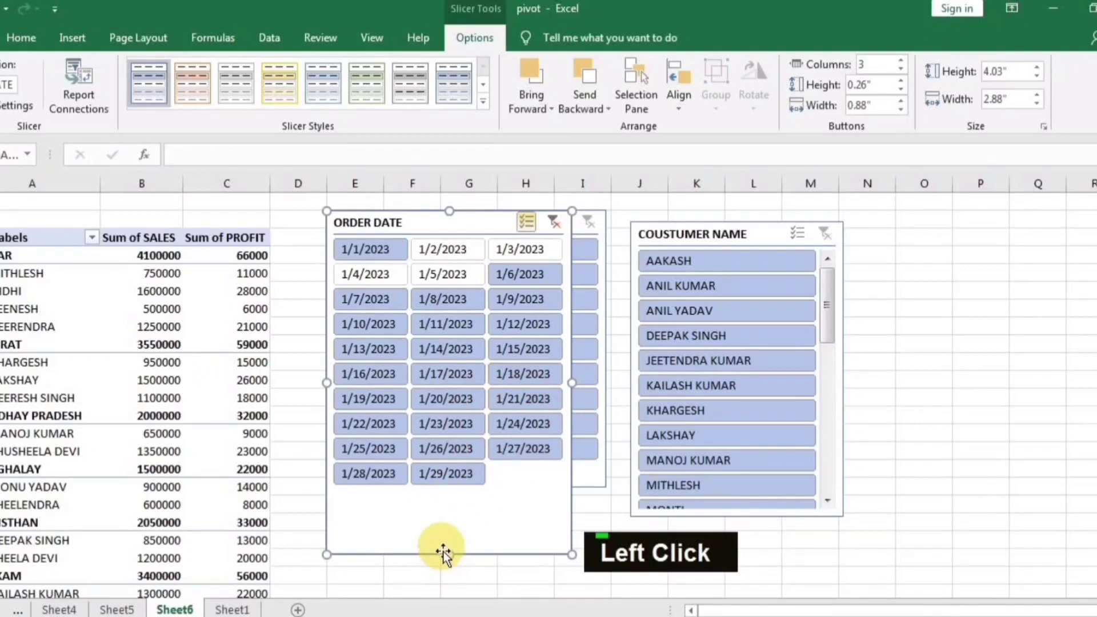
left_click_drag(449, 557, 483, 365)
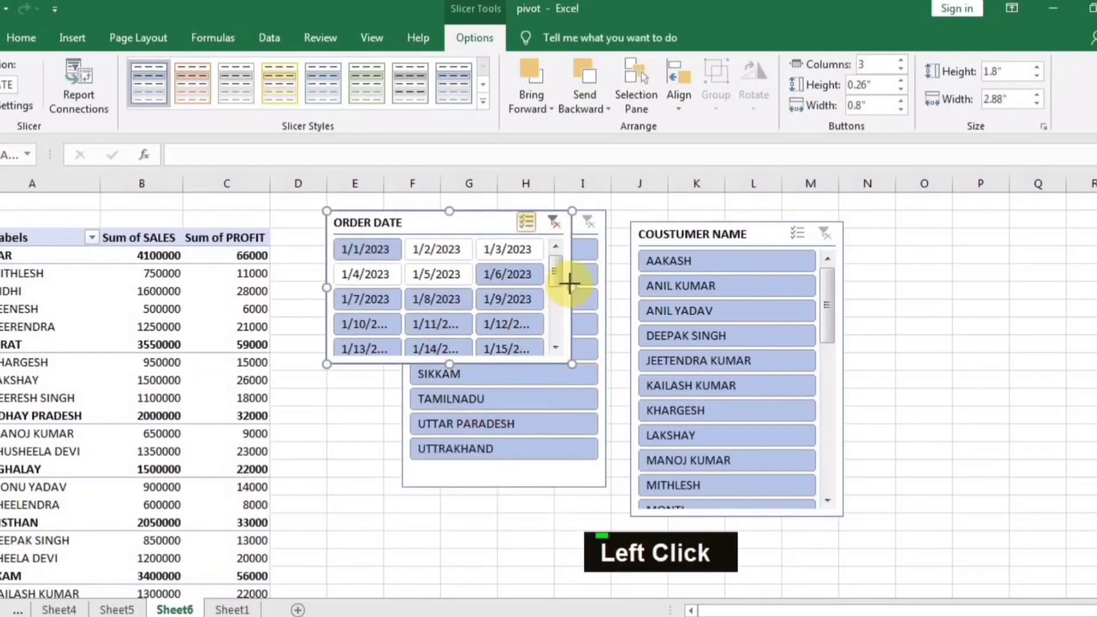
left_click_drag(572, 286, 944, 292)
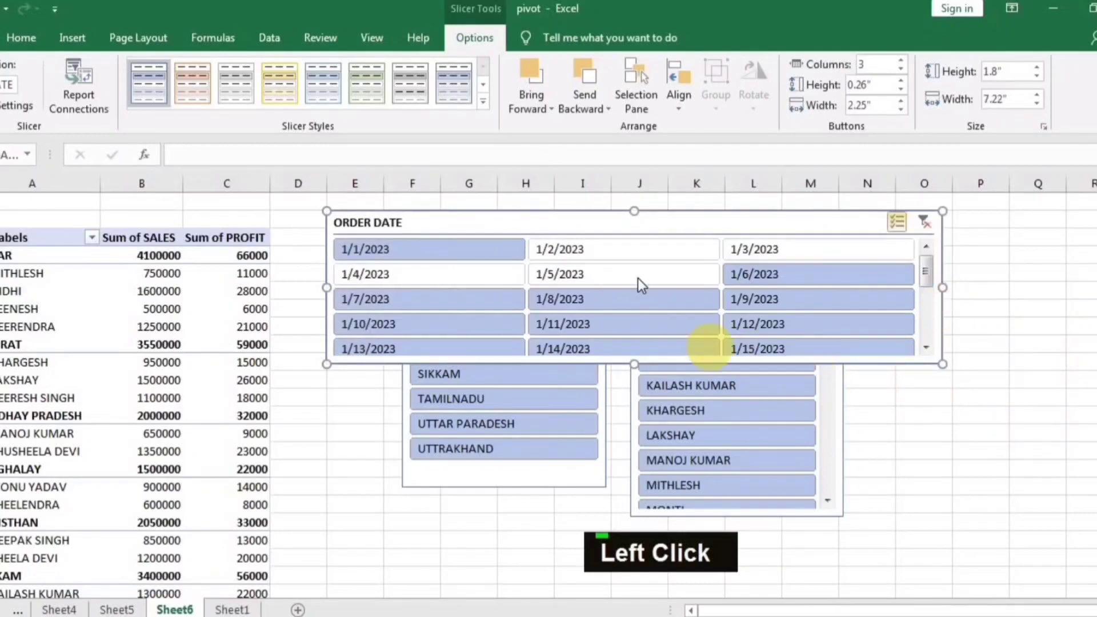
Toggle the dates 1/5/2023, 1/7/2023 and 1/8/2023 in the ORDER DATE slicer and clear its filter.
left_click(640, 299)
left_click(672, 287)
left_click(449, 299)
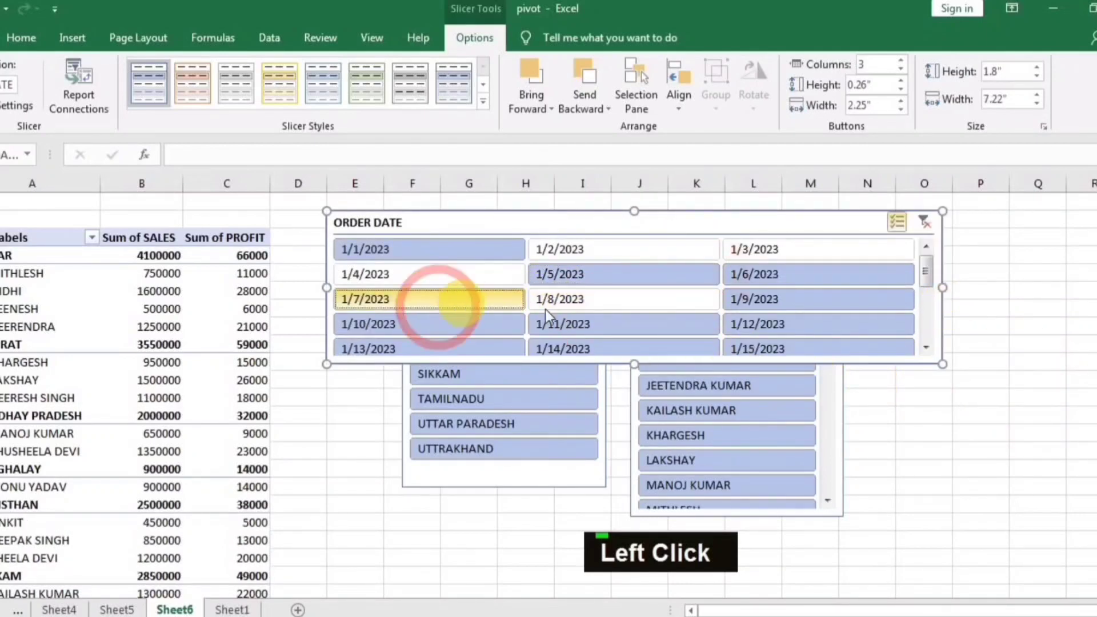
left_click(580, 300)
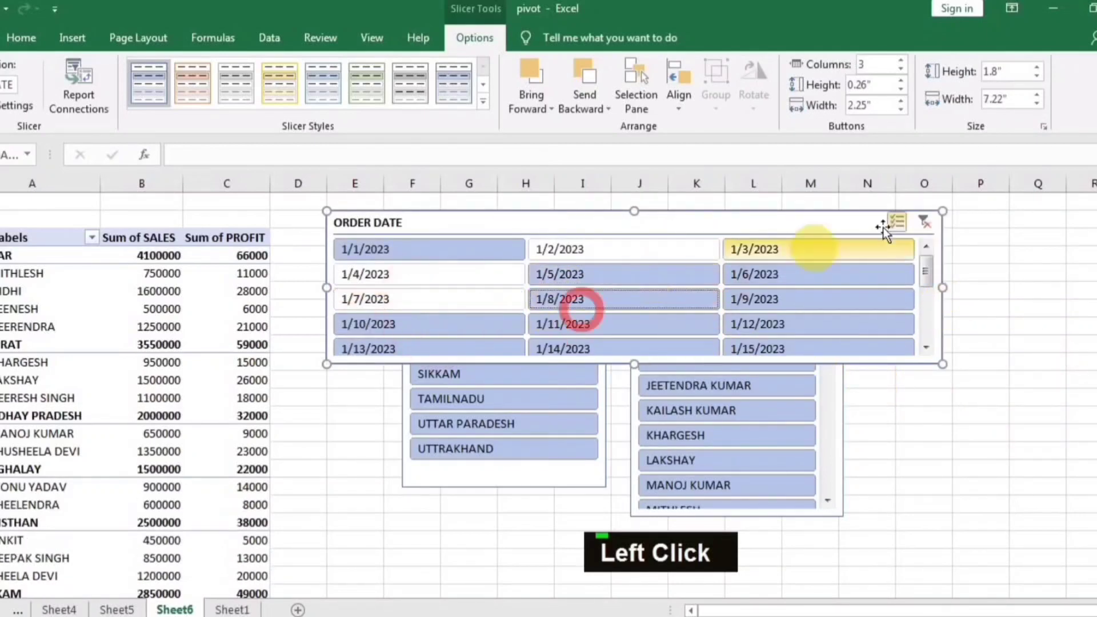
left_click(918, 224)
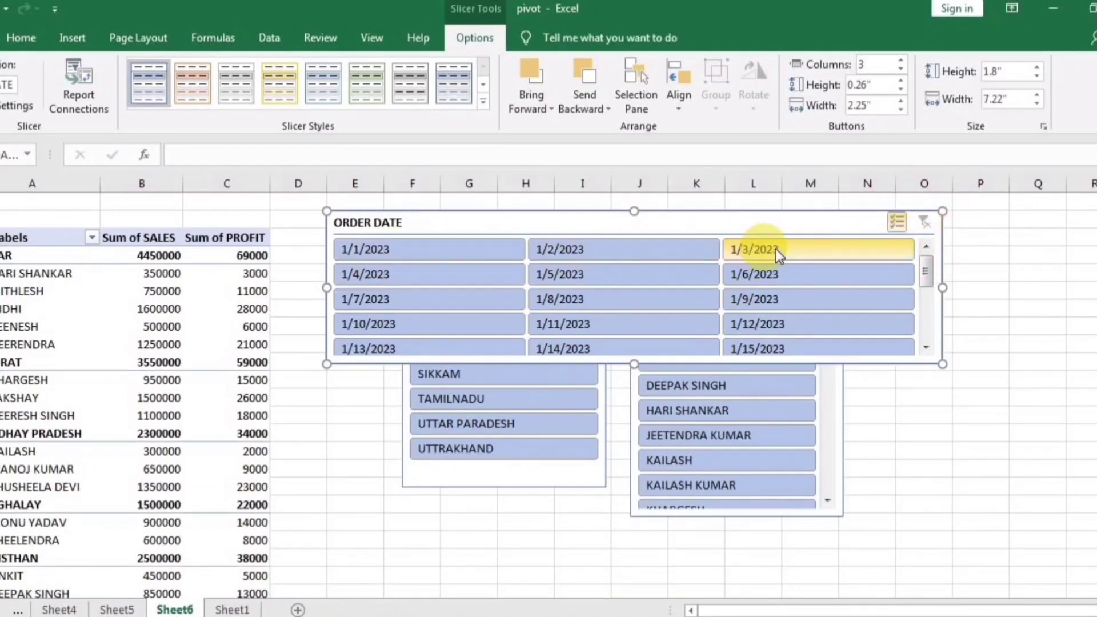
Disable multi-select in the ORDER DATE slicer and filter by 1/6/2023, 1/1/2023, 1/2/2023 and finally 1/3/2023, one at a time.
left_click(898, 223)
left_click(822, 278)
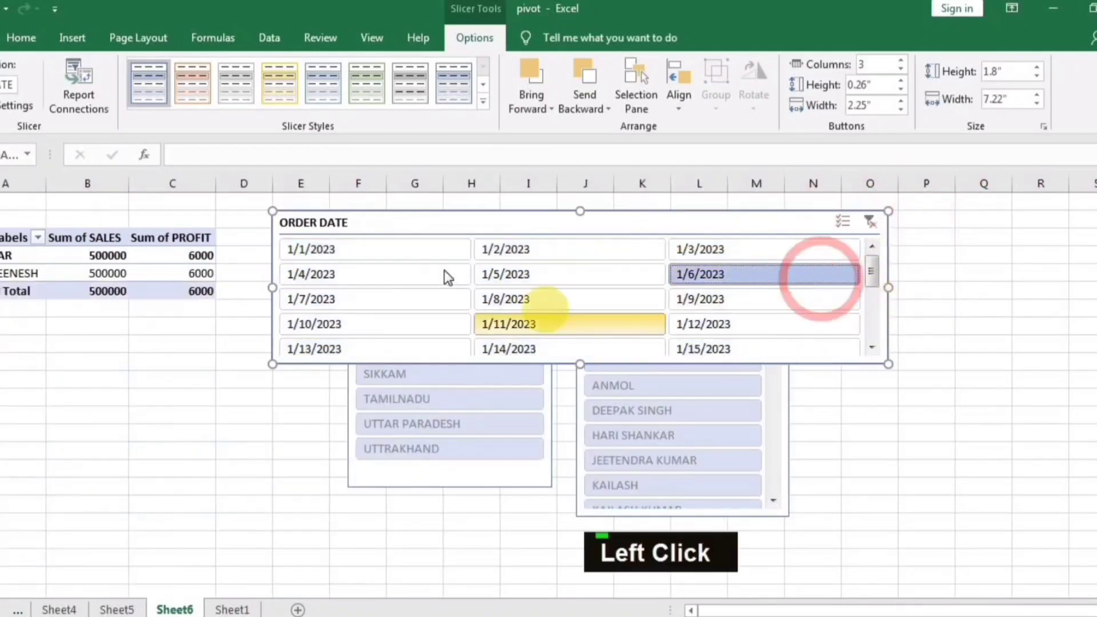
left_click(355, 255)
left_click(658, 250)
left_click(760, 250)
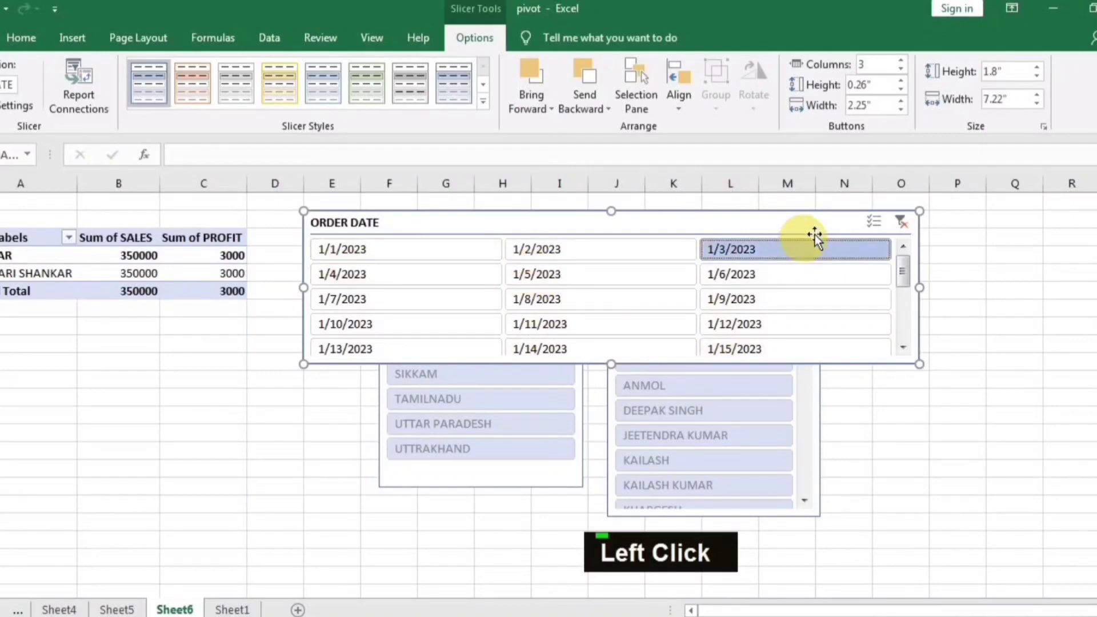
Enable multi-select in the ORDER DATE slicer and add 1/2/2023 and 1/1/2023 to the selection.
left_click(873, 222)
left_click(582, 252)
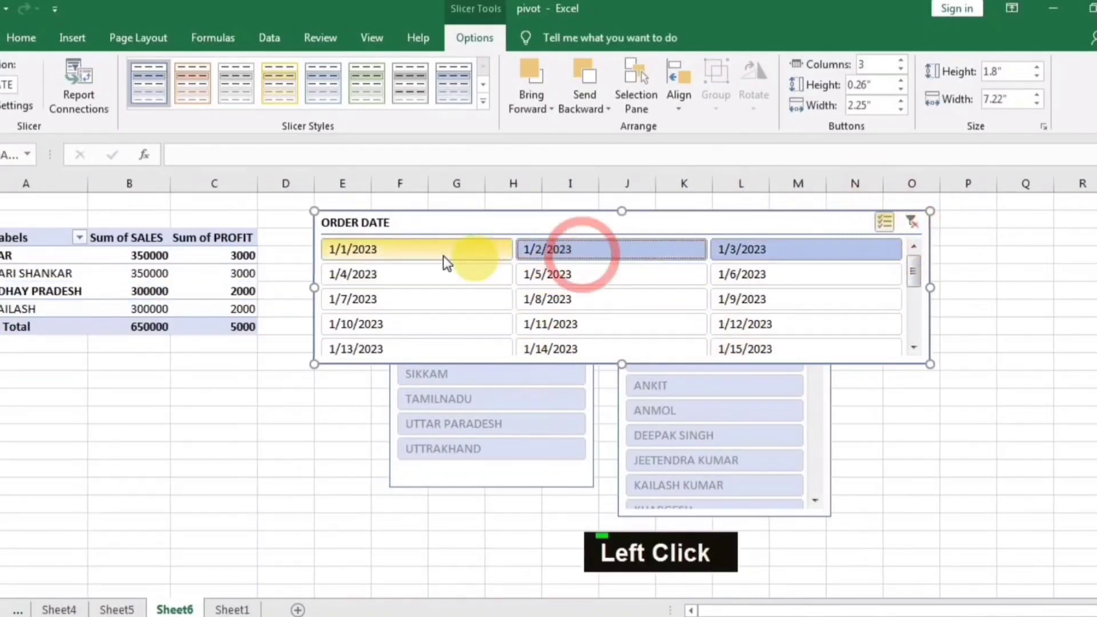
left_click(428, 247)
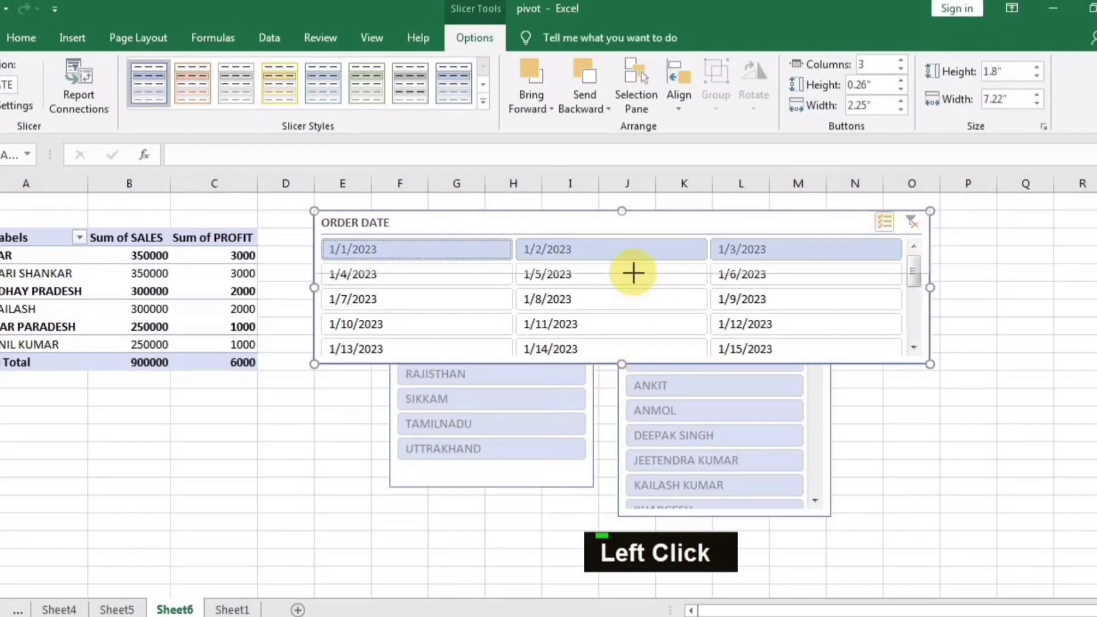
Shrink the ORDER DATE slicer to about 0.74 inches high and 3.63 inches wide and place it over the top of the PivotTable.
left_click_drag(622, 364, 635, 273)
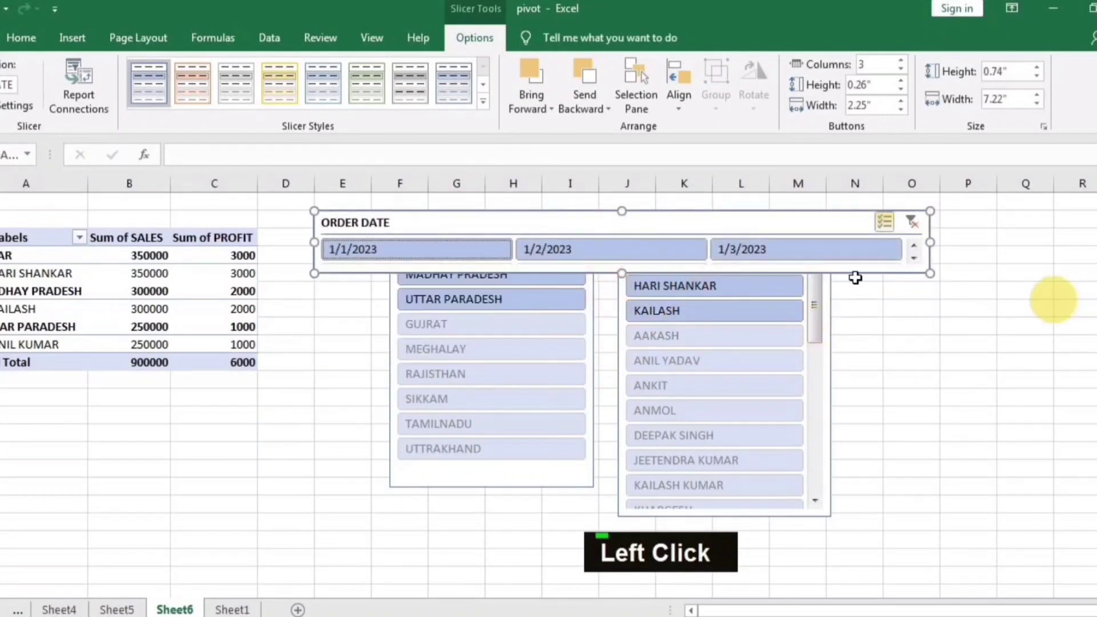
left_click_drag(569, 221, 542, 288)
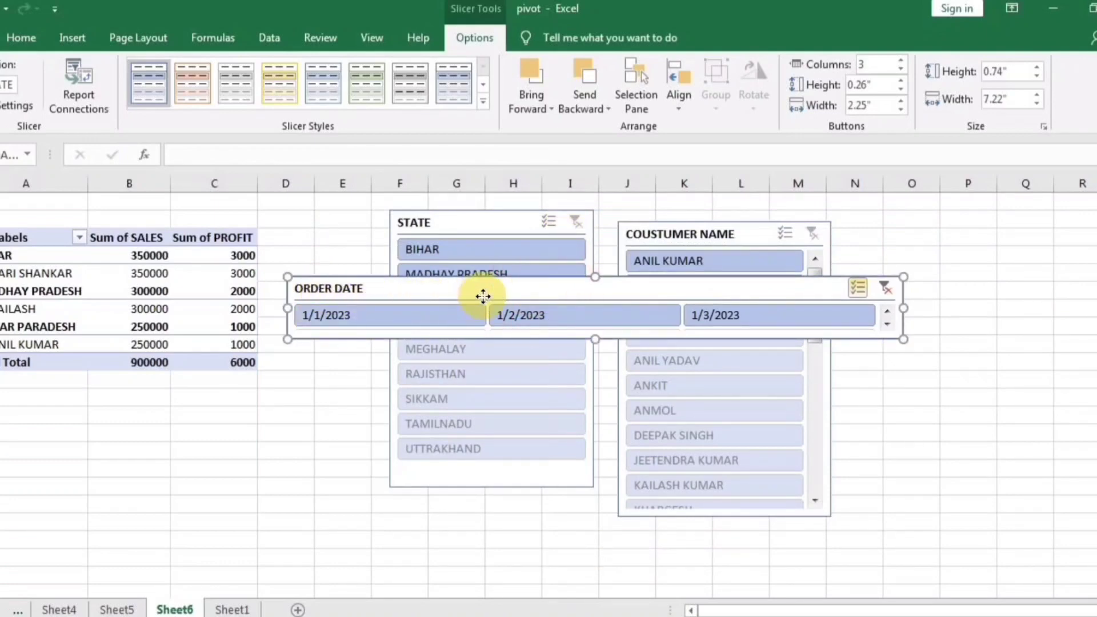
left_click_drag(484, 296, 177, 206)
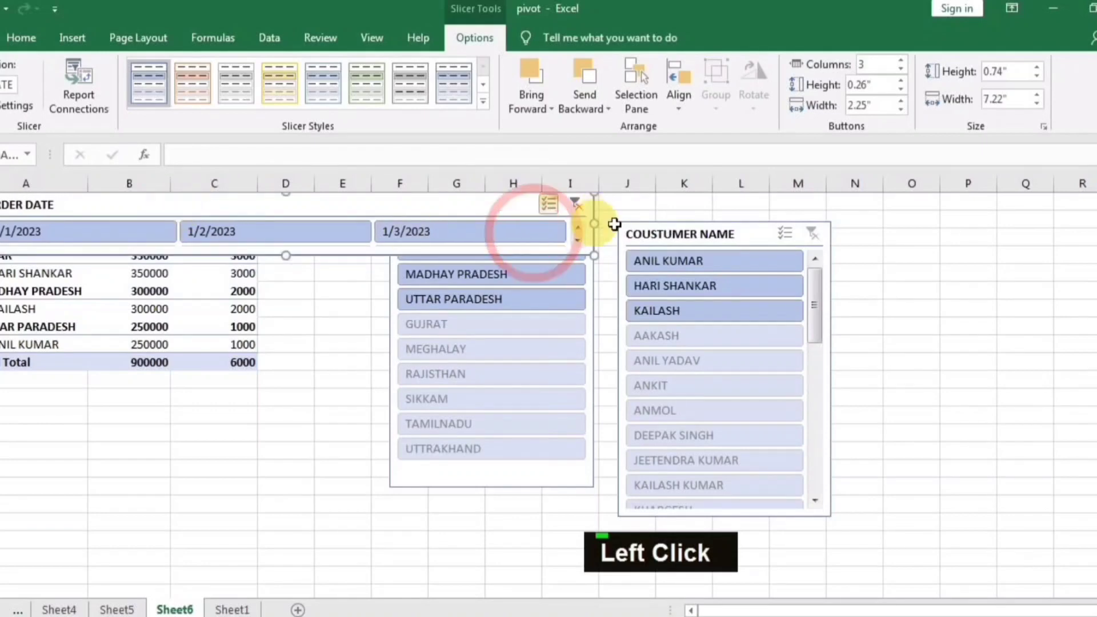
left_click_drag(570, 224, 364, 229)
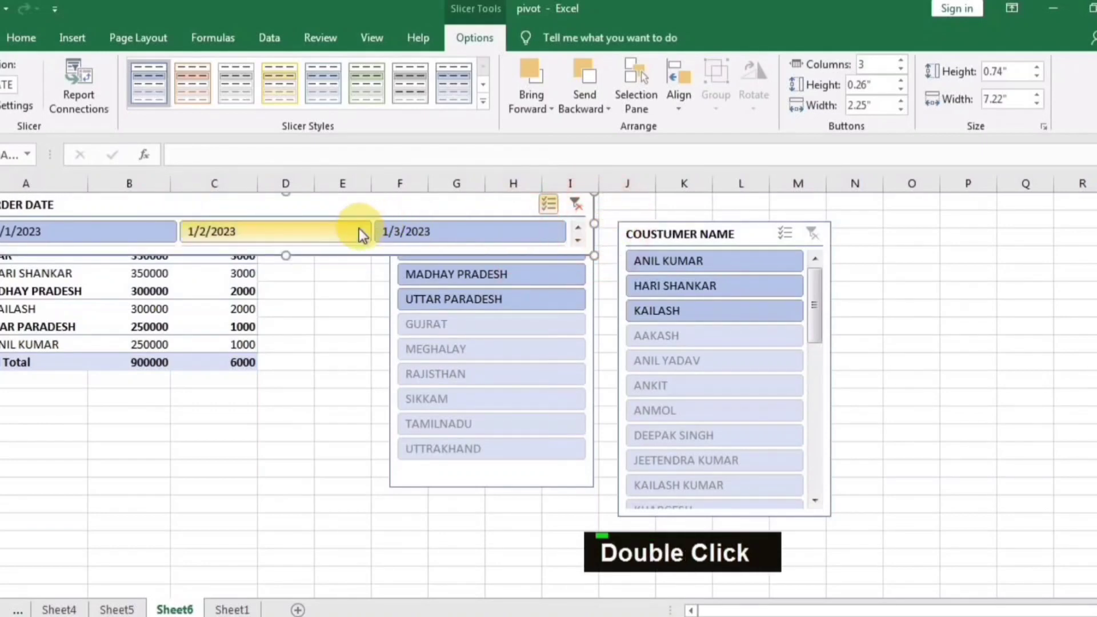
left_click_drag(595, 221, 369, 224)
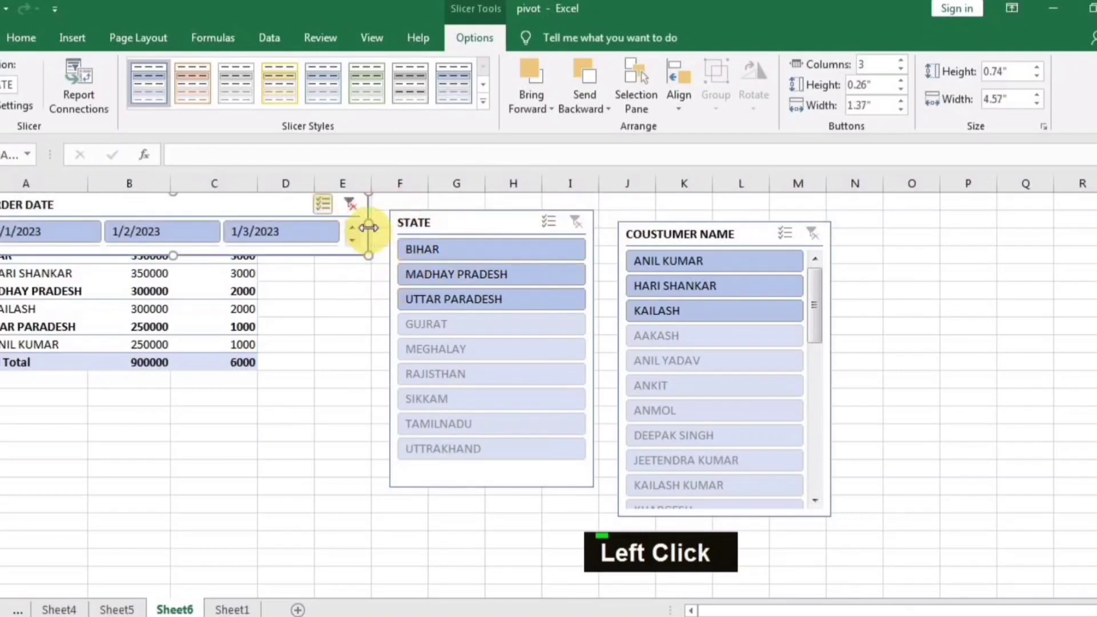
left_click_drag(363, 226, 287, 224)
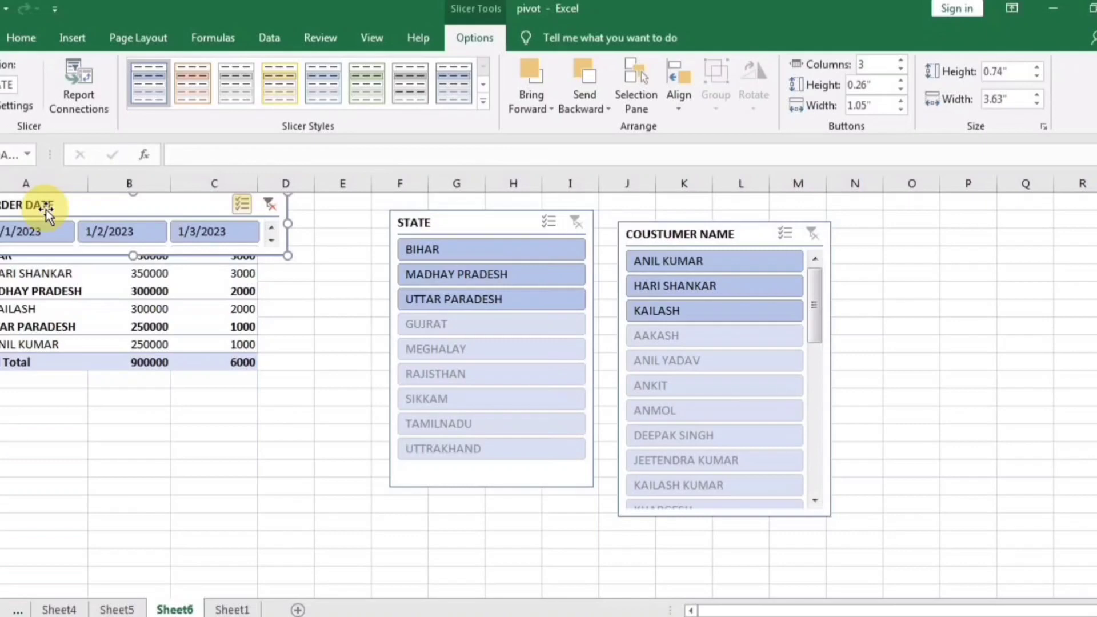
Turn off the header display in the ORDER DATE slicer's settings.
left_click(5, 108)
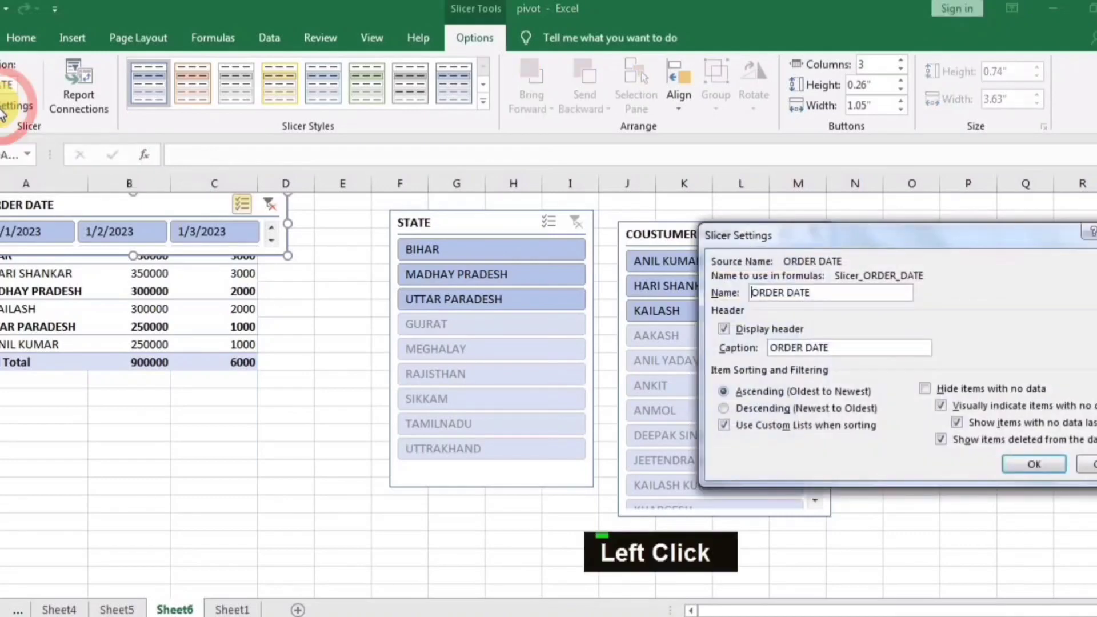
left_click_drag(796, 238, 662, 221)
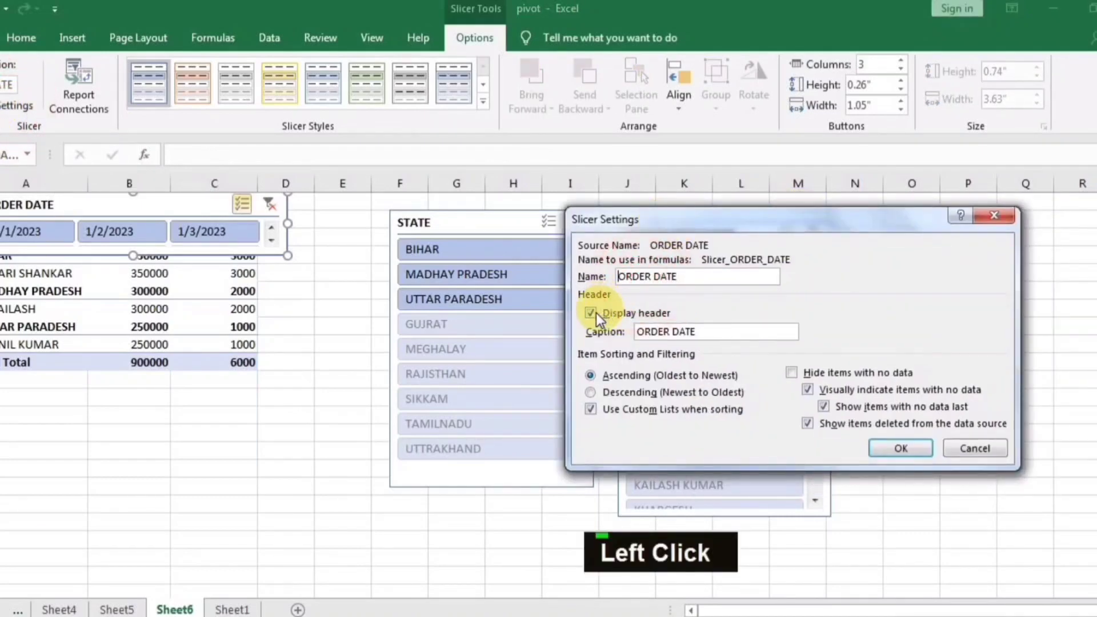
left_click(591, 314)
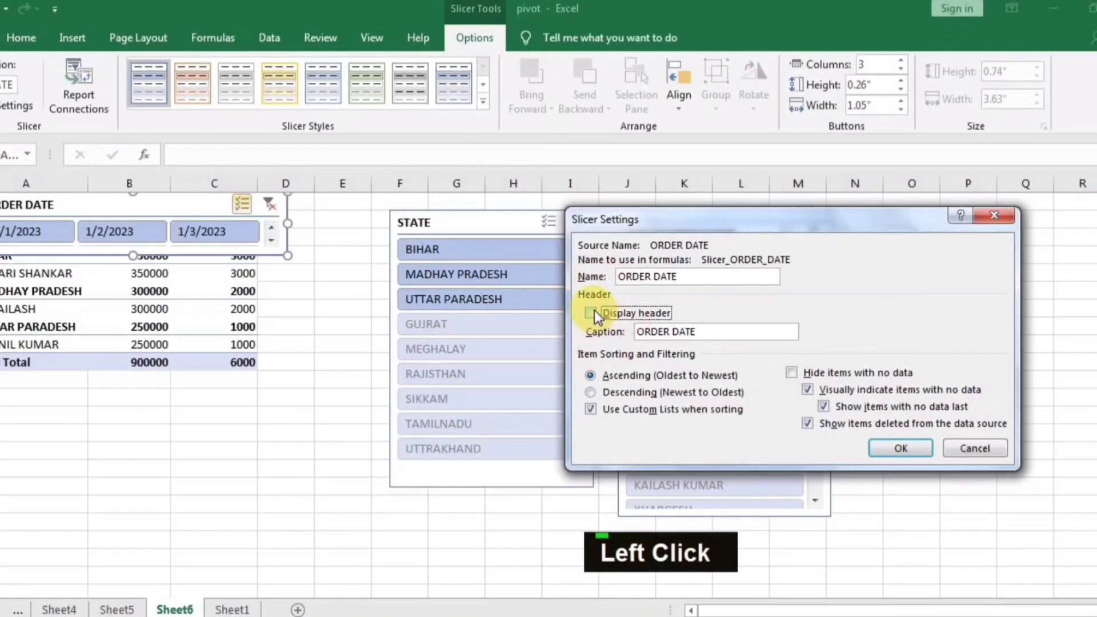
left_click(900, 448)
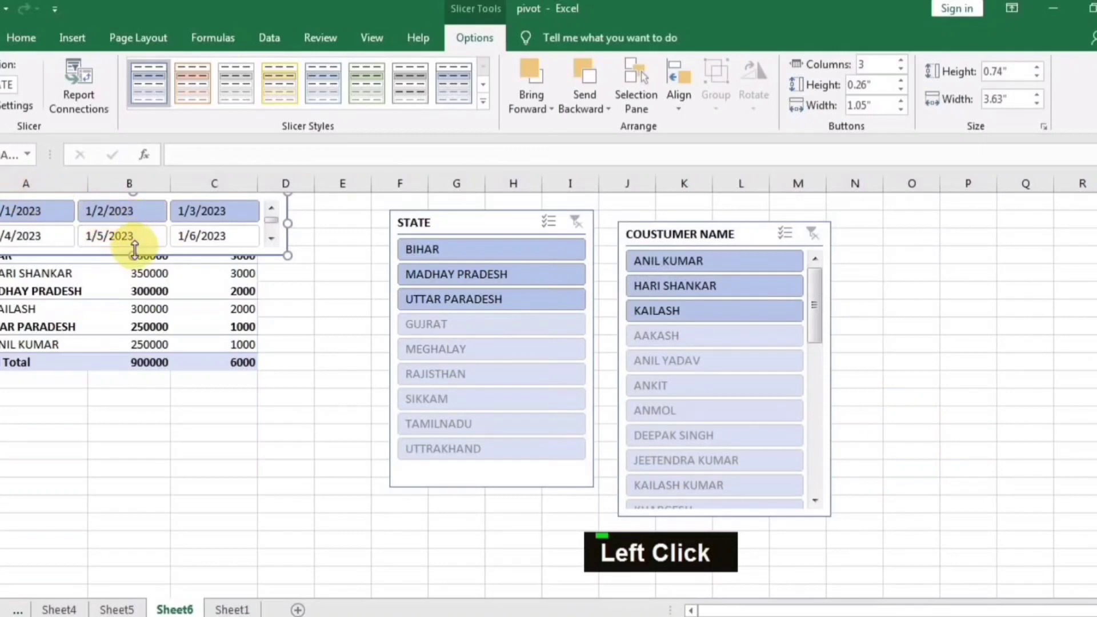
Reduce the ORDER DATE slicer's height to about 0.44 inches, align it just above the PivotTable headings and deselect it.
left_click_drag(135, 246, 140, 229)
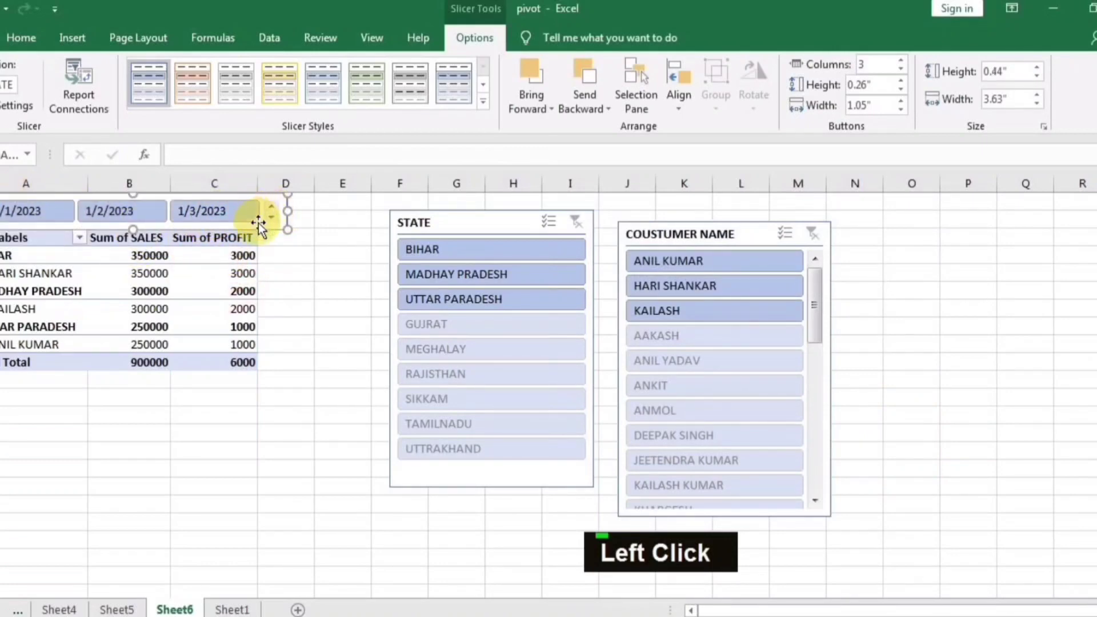
left_click_drag(258, 223, 244, 222)
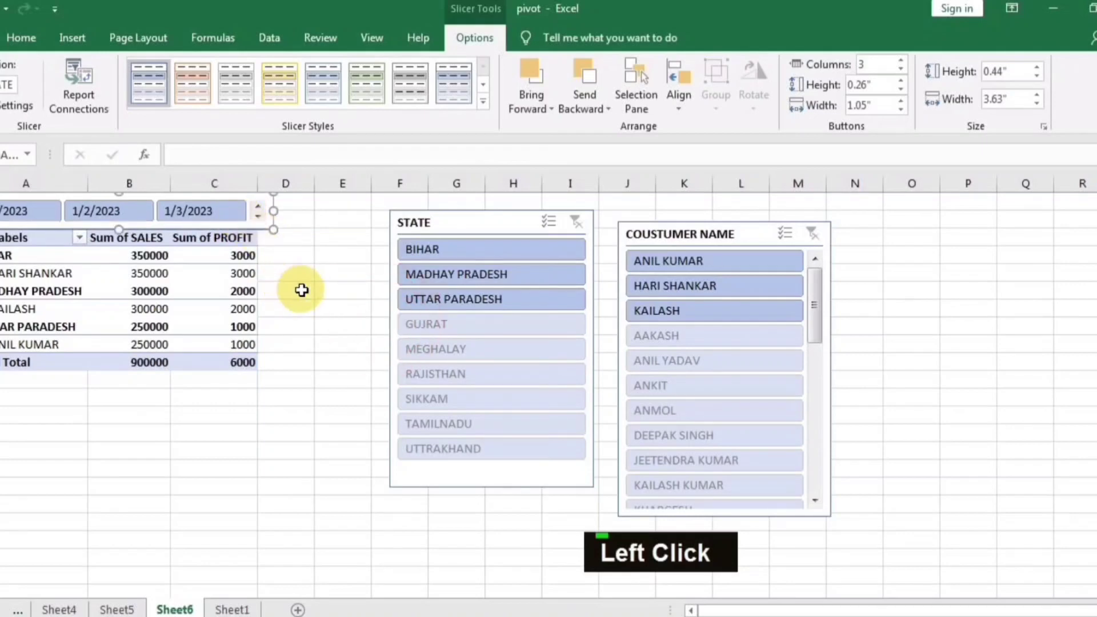
left_click(302, 290)
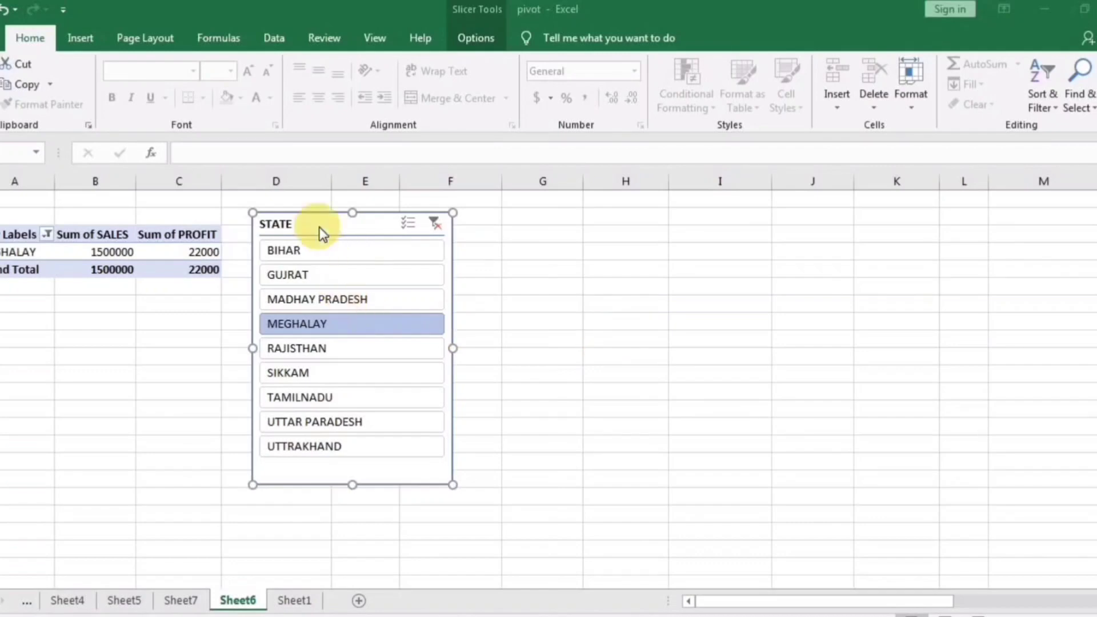
Move the STATE slicer further from the PivotTable, clear its filter and select the GUJRAT row label to show the field list.
left_click_drag(360, 224, 542, 221)
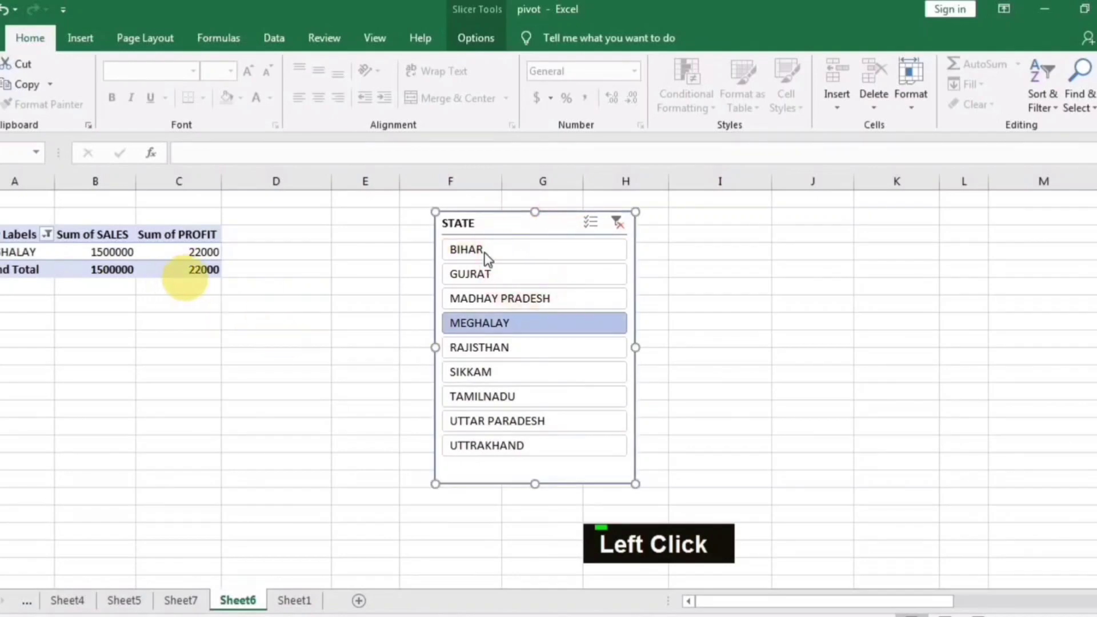
left_click(622, 226)
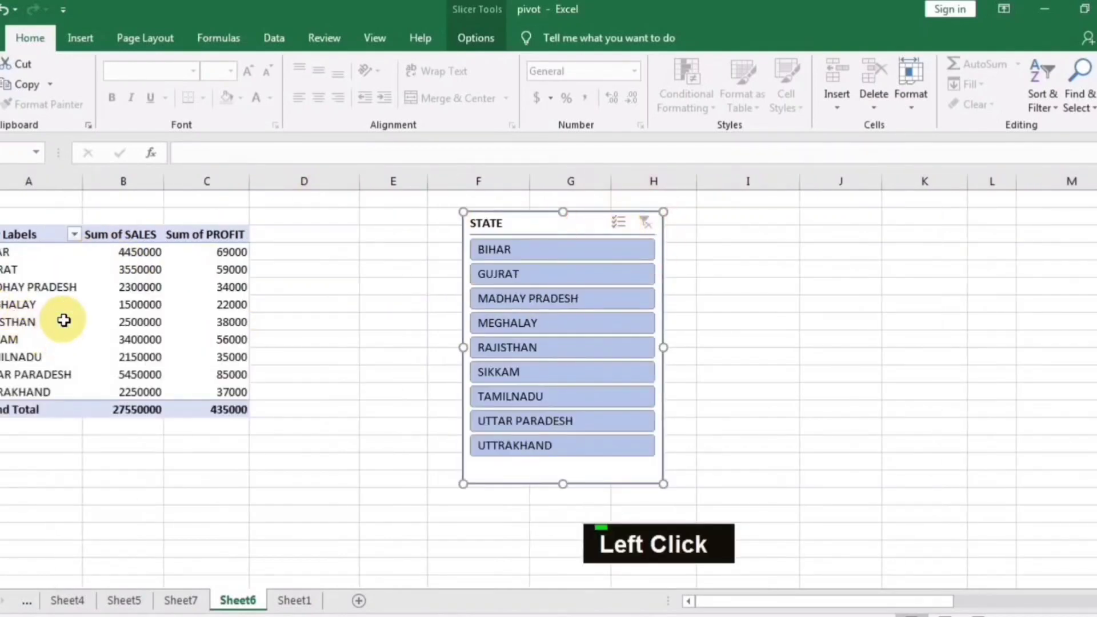
left_click(46, 269)
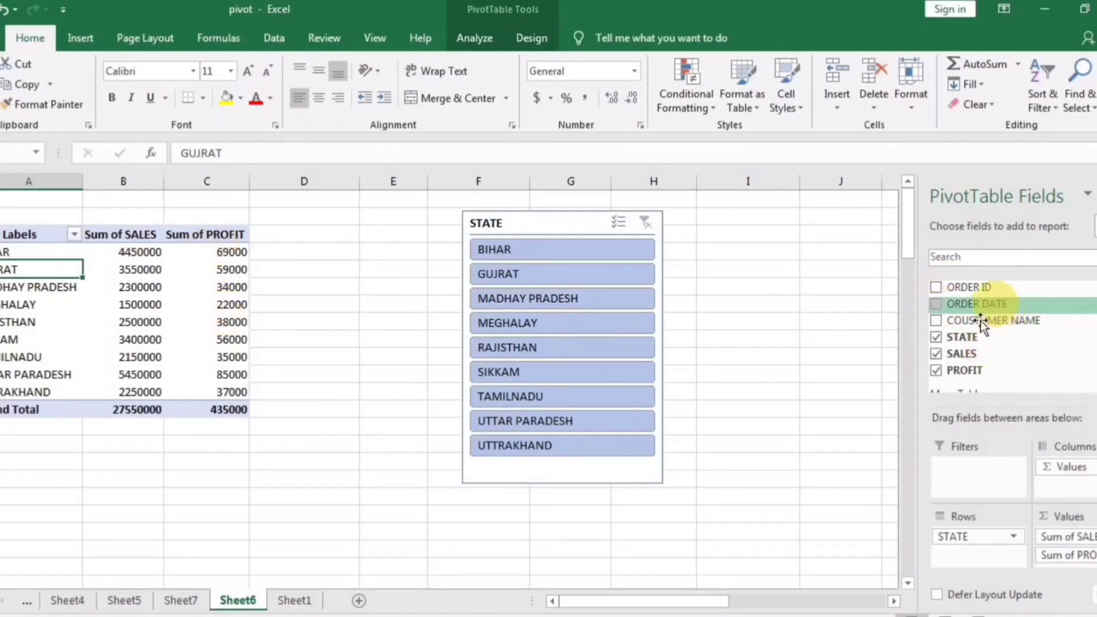
Add the COUSTUMER NAME, ORDER DATE and ORDER ID fields to the PivotTable rows beneath STATE.
left_click(936, 321)
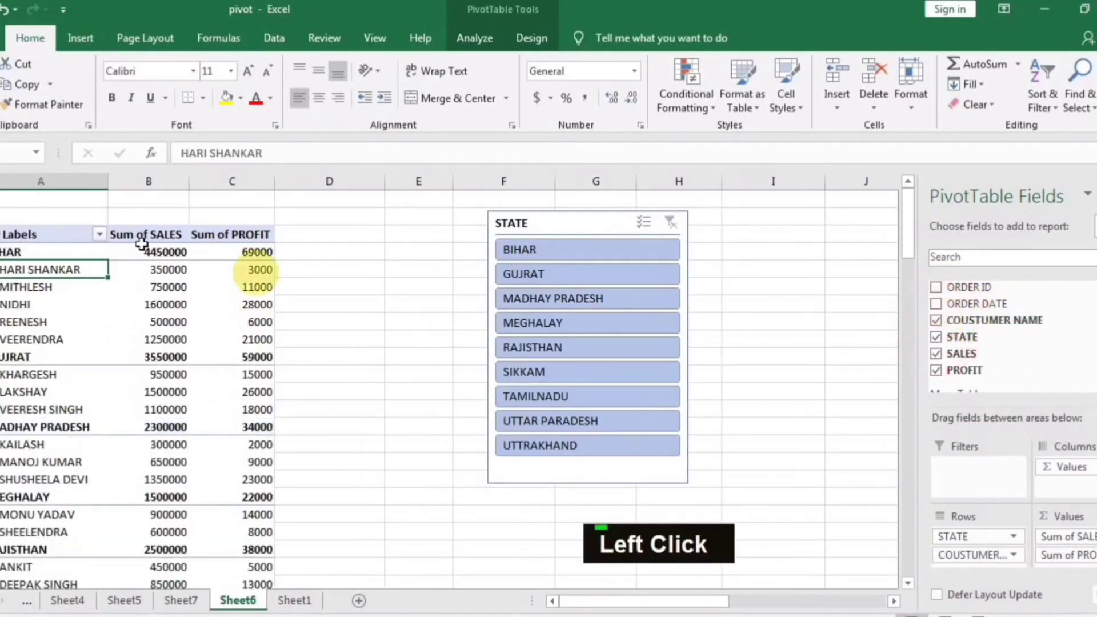
left_click(936, 303)
left_click(936, 287)
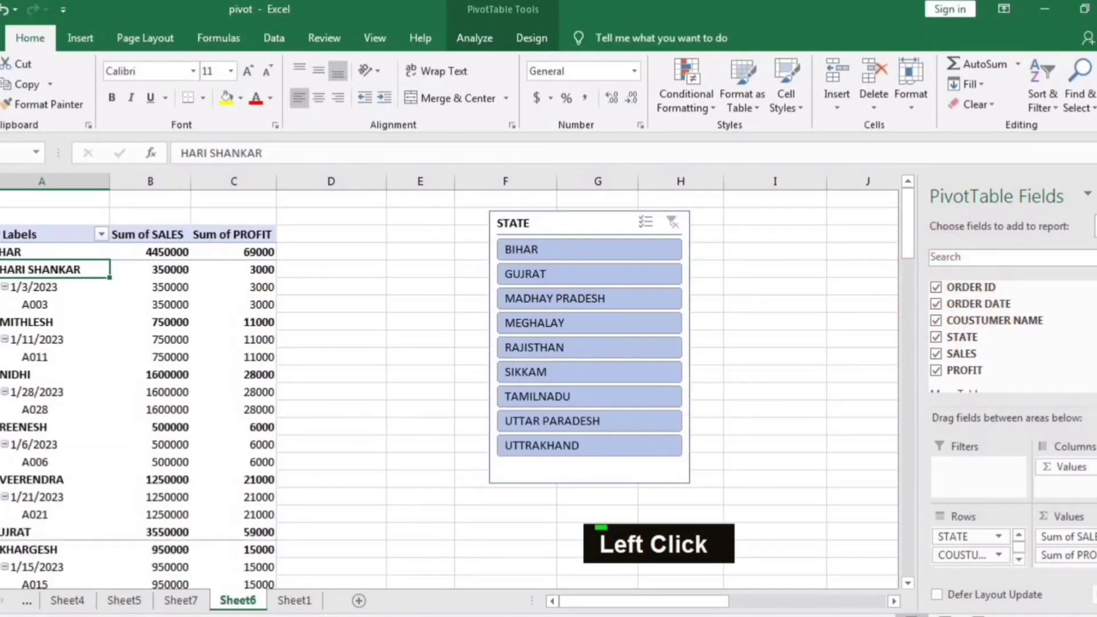
scroll(1093, 331, "down", 1)
left_click_drag(1096, 333, 1096, 328)
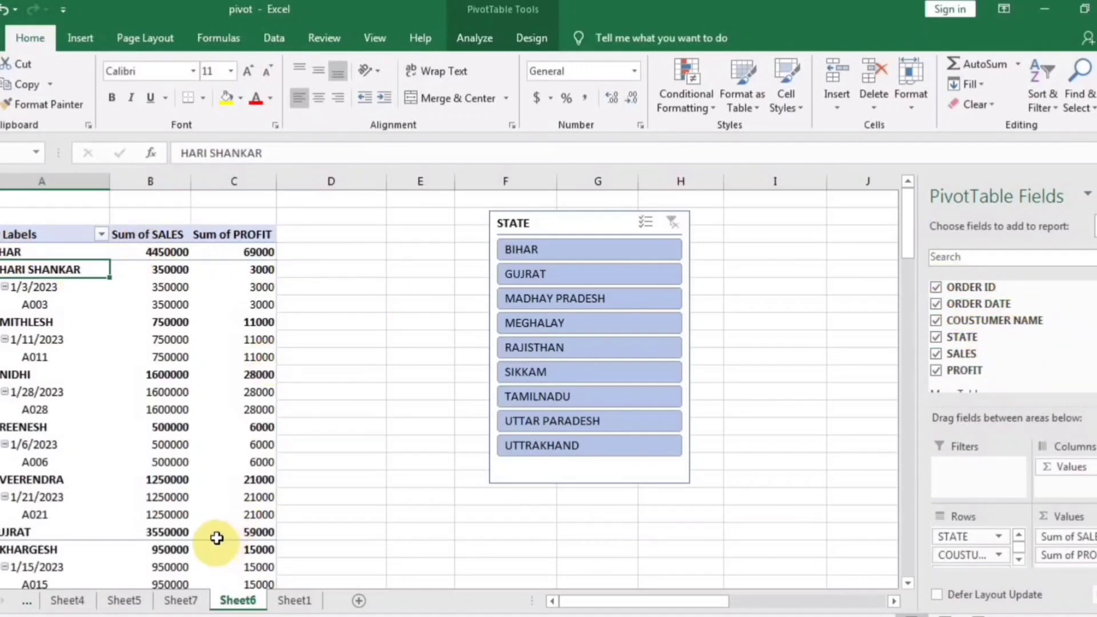
Place the STATE slicer close beside the PivotTable and filter in turn by TAMILNADU, MEGHALAY, SIKKAM, TAMILNADU and UTTRAKHAND.
left_click_drag(544, 220, 369, 223)
left_click(396, 406)
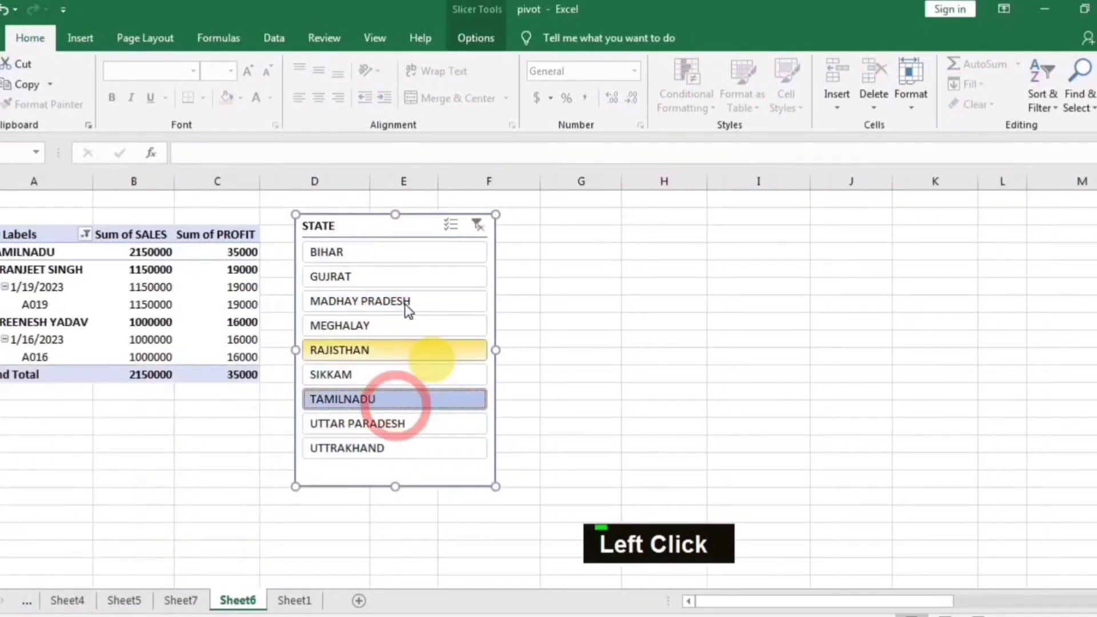
double_click(383, 318)
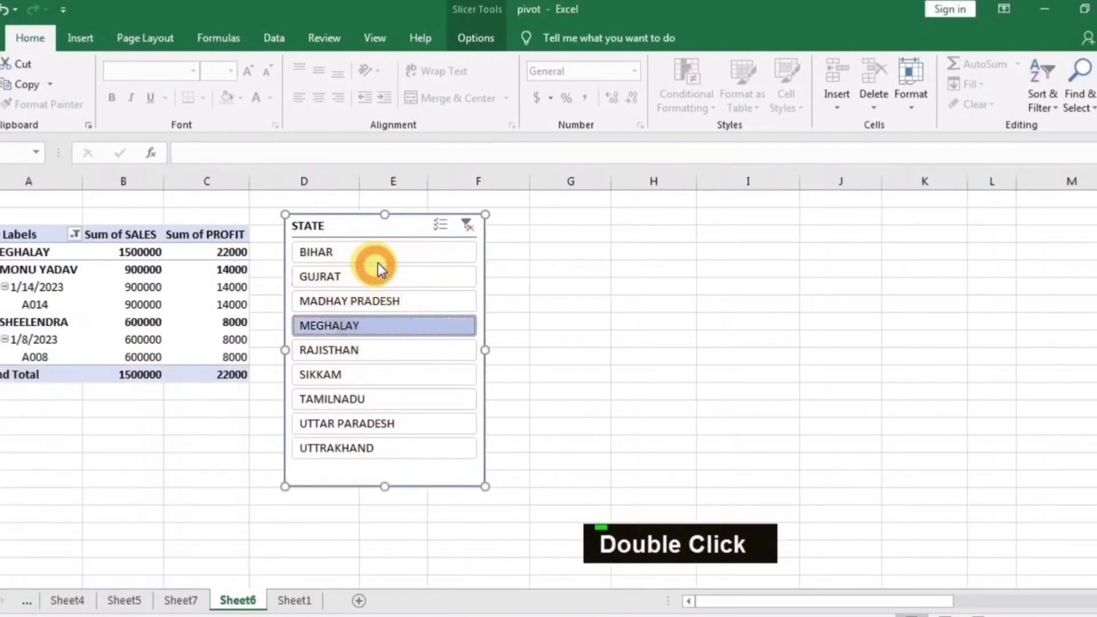
left_click(358, 377)
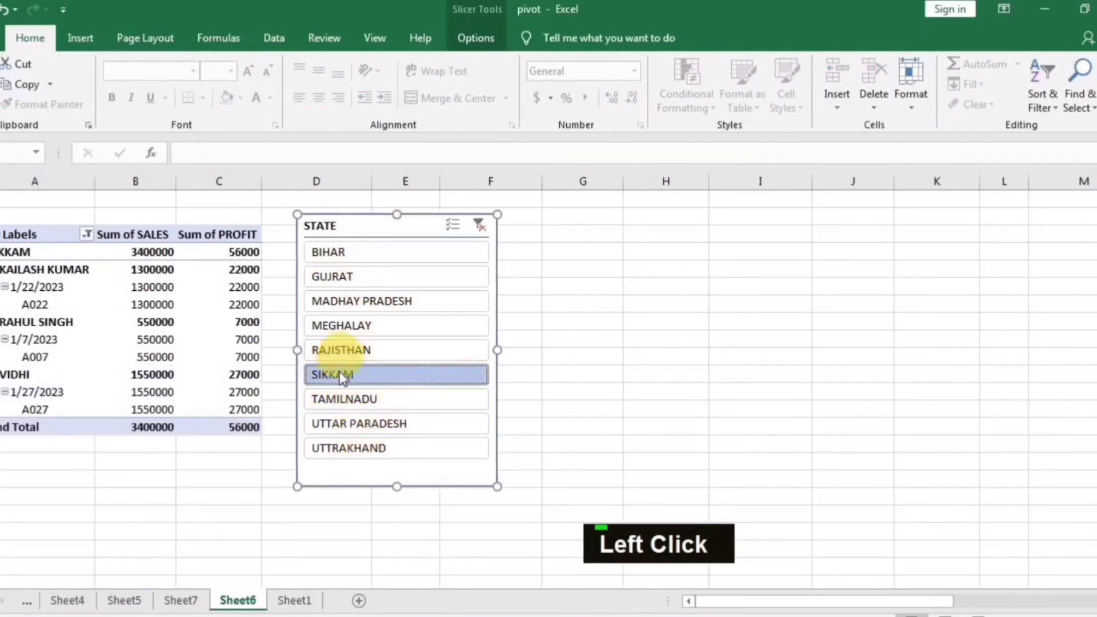
left_click(364, 397)
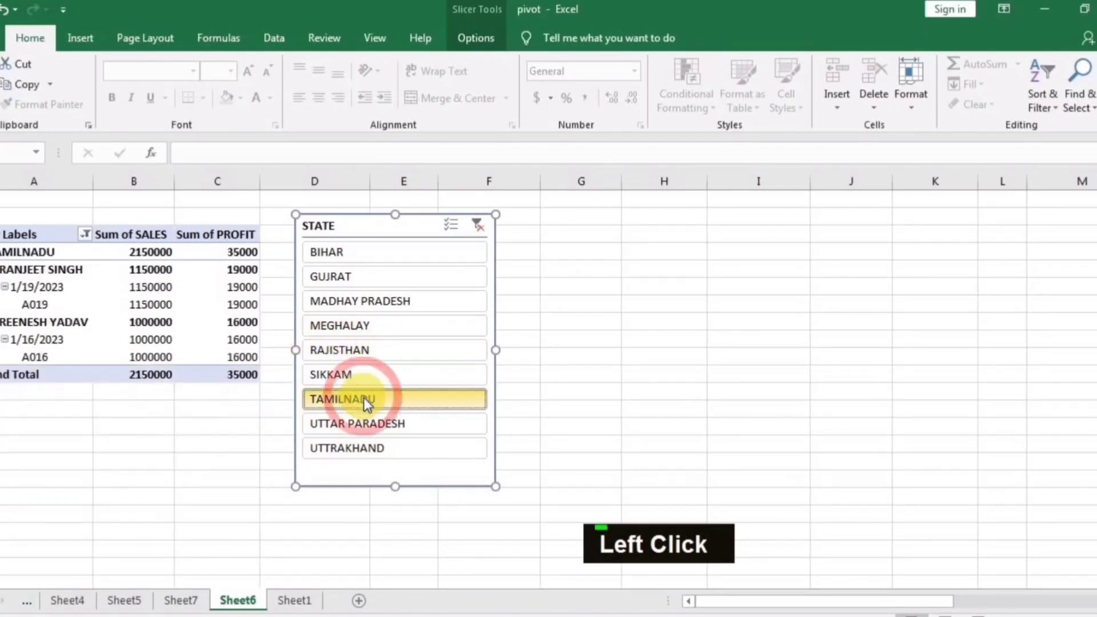
left_click(366, 452)
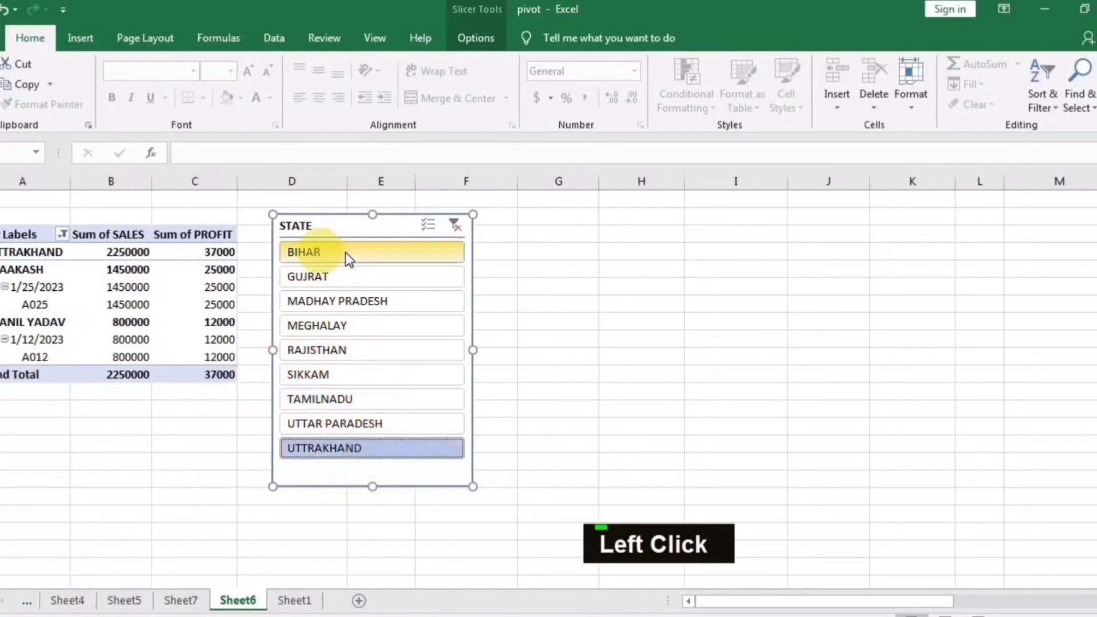
Filter the PivotTable in turn by BIHAR, MEGHALAY and UTTAR PARADESH, and shift the STATE slicer slightly away from the table.
left_click(319, 250)
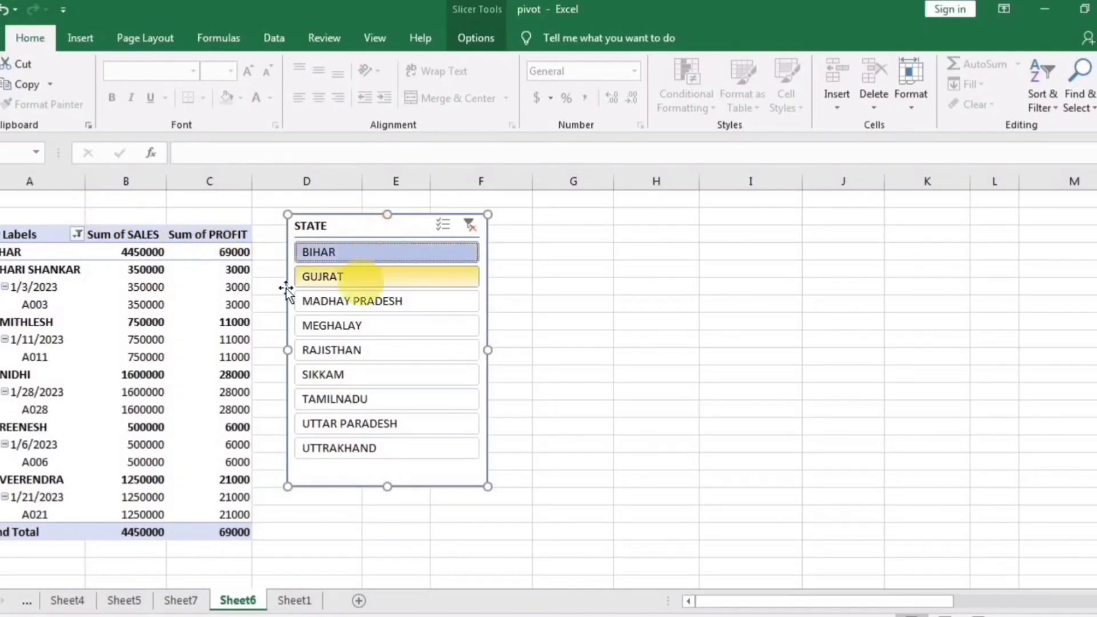
left_click(356, 327)
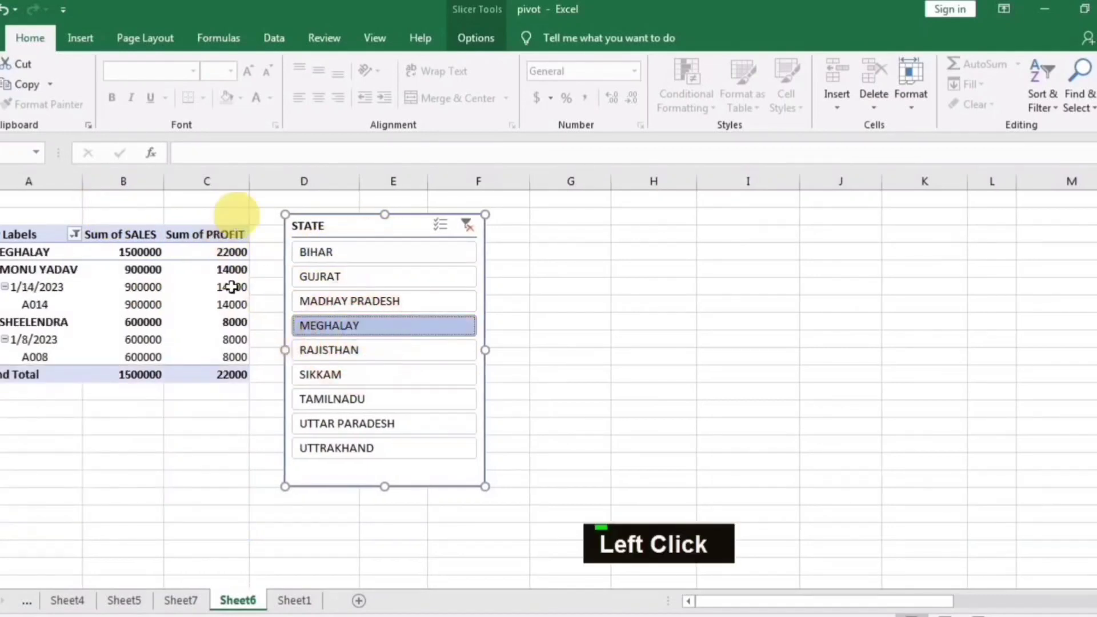
left_click(382, 421)
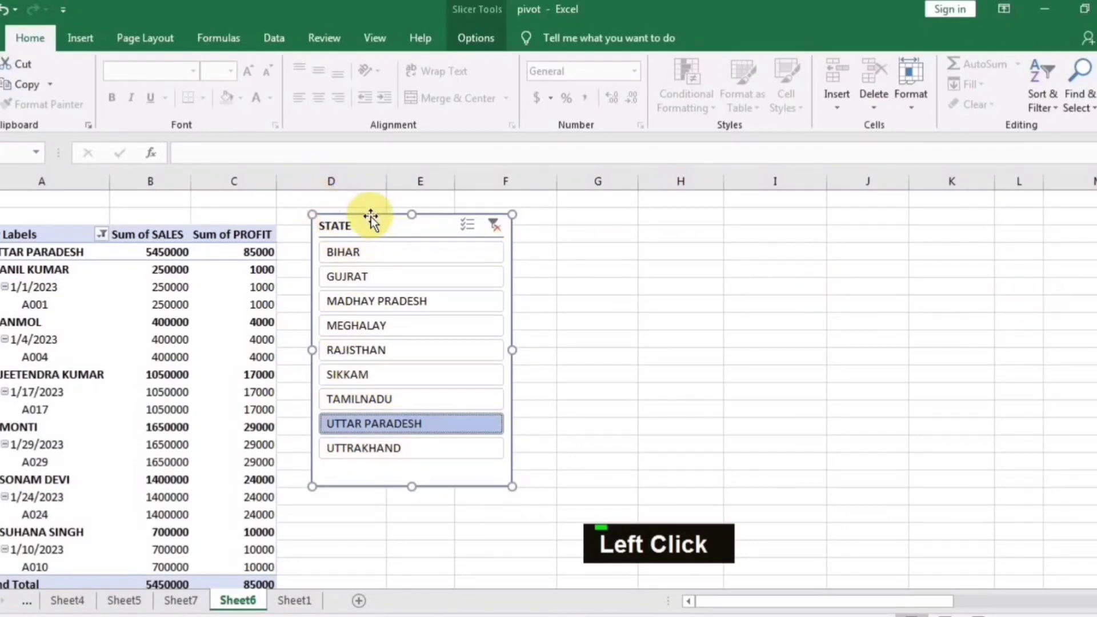
mouse_move(371, 218)
left_mouse_down()
mouse_move(399, 245)
mouse_move(438, 221)
mouse_move(392, 224)
mouse_move(458, 224)
mouse_move(375, 236)
mouse_move(392, 242)
mouse_move(387, 224)
left_mouse_up()
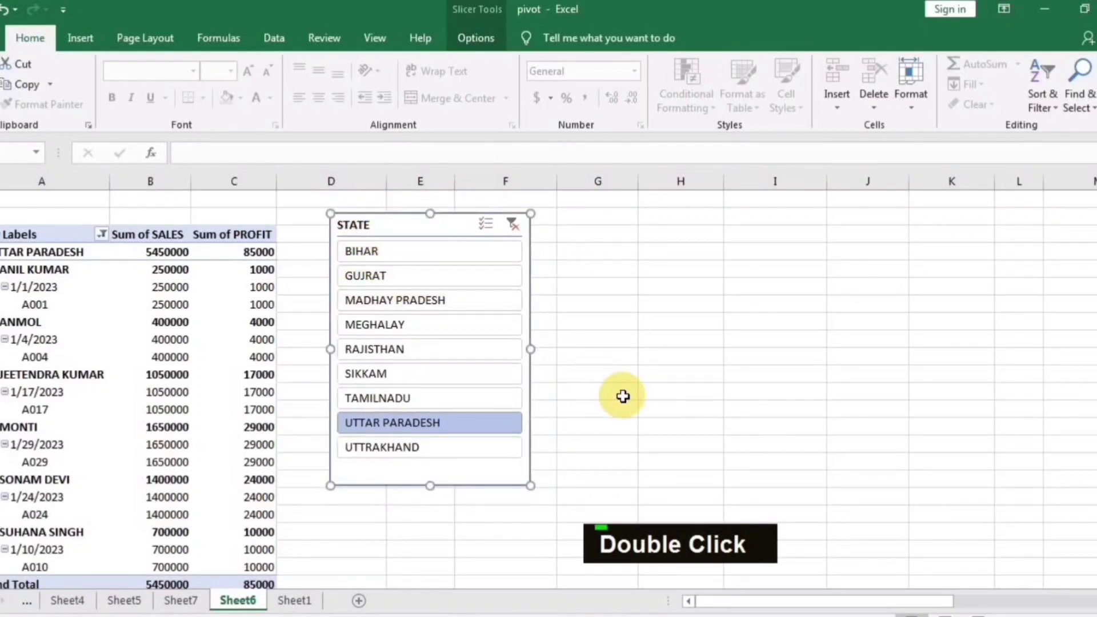
Examine the layout of the row label, sales and profit columns and the empty columns beyond the slicer by selecting ranges in them.
left_click_drag(29, 215, 41, 274)
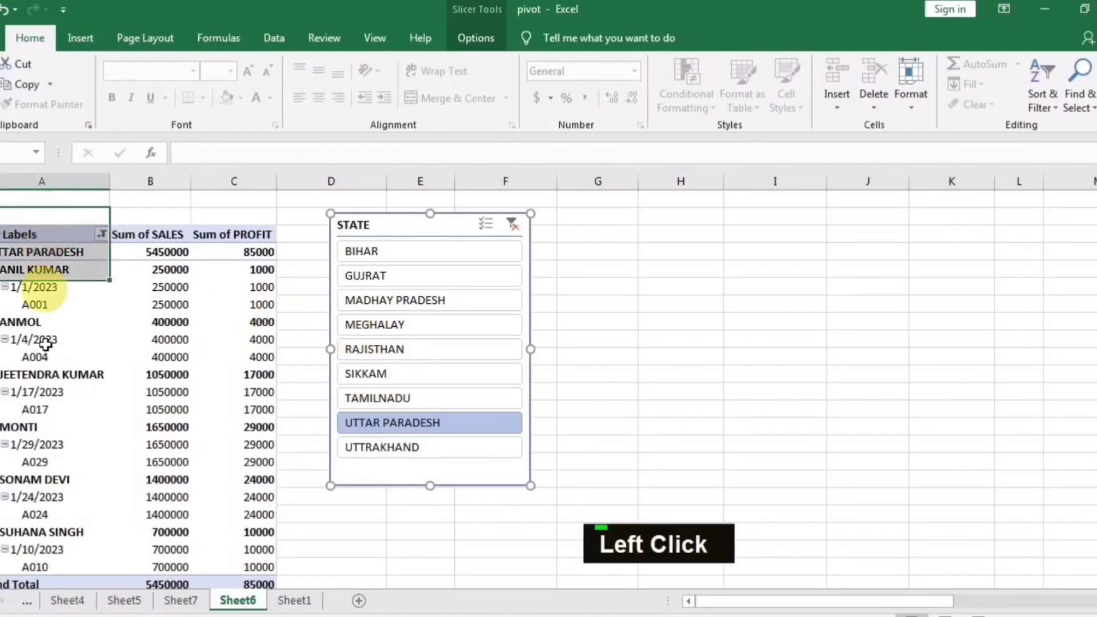
left_click_drag(46, 343, 45, 426)
left_click_drag(147, 200, 160, 411)
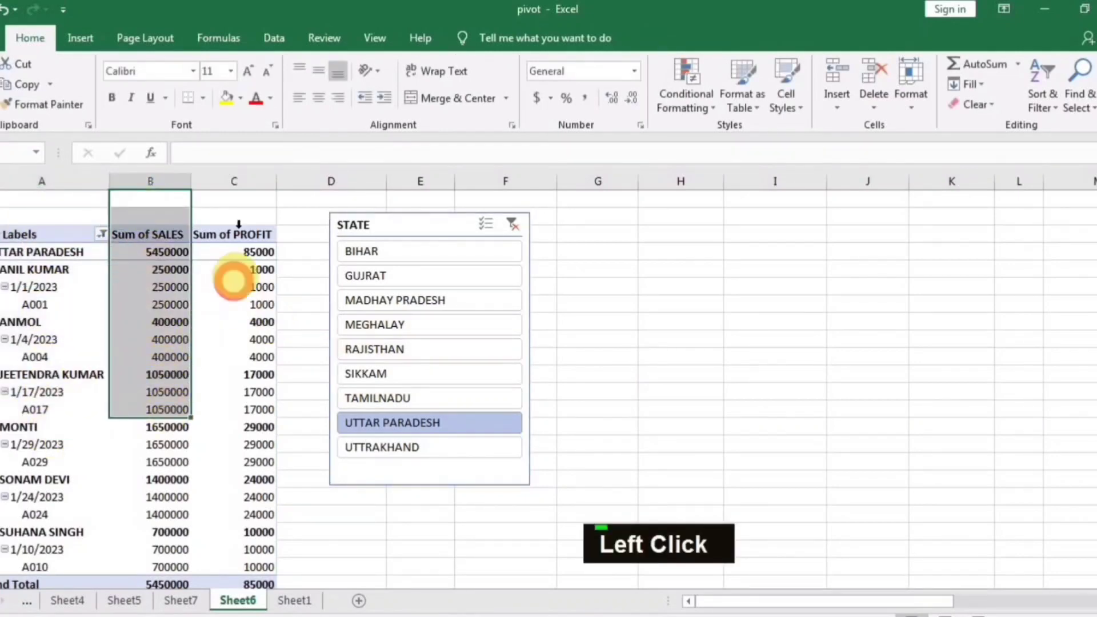
left_click_drag(239, 224, 272, 445)
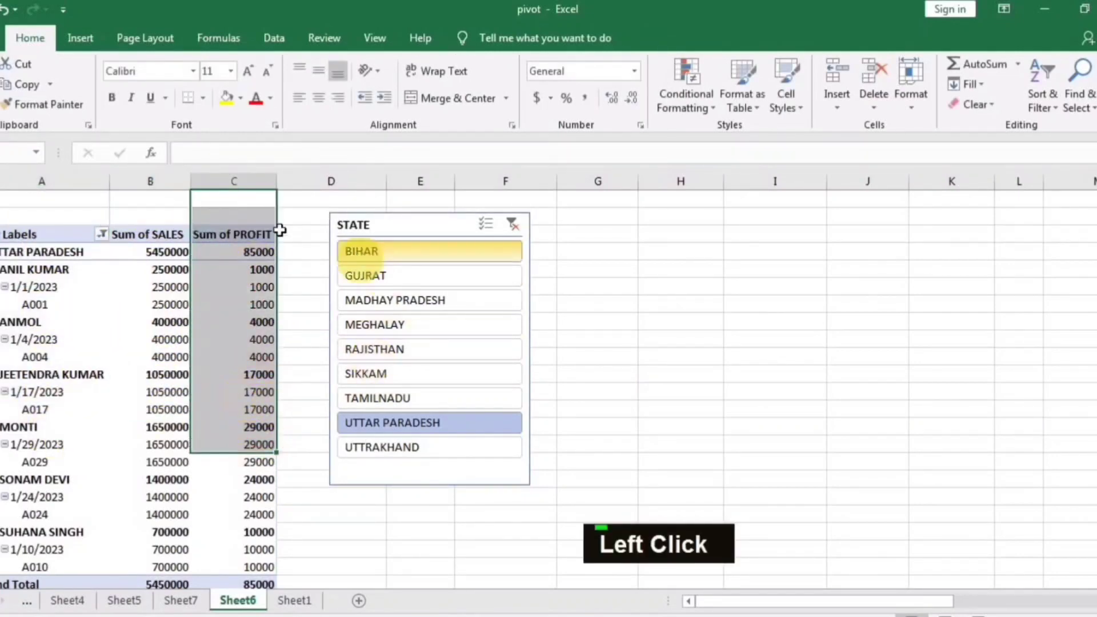
left_click(310, 236)
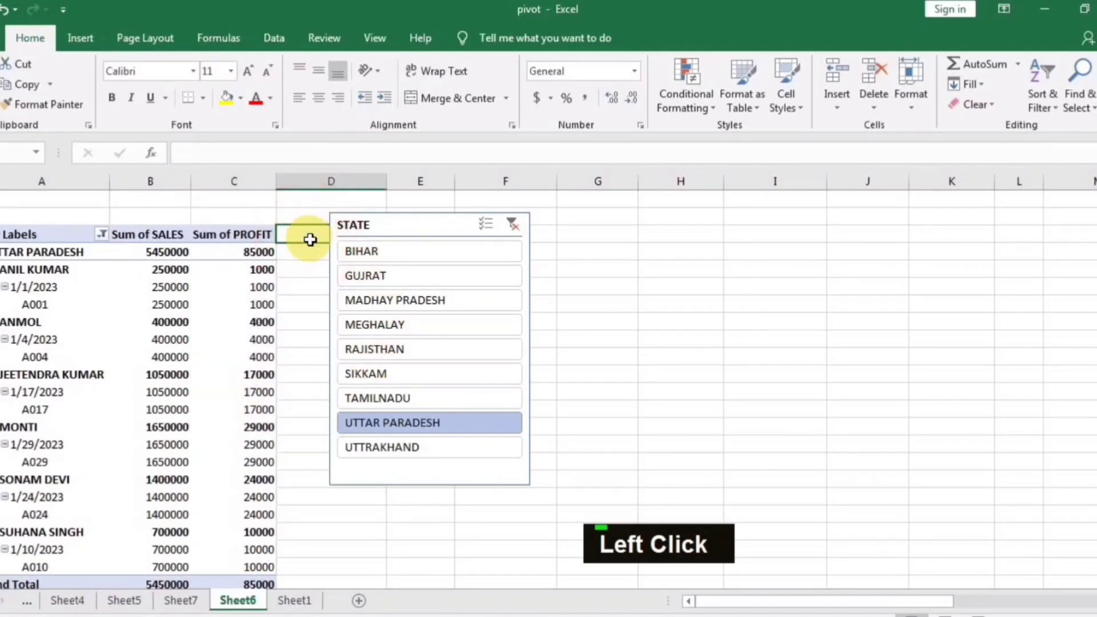
left_click_drag(698, 252, 708, 374)
left_click_drag(924, 236, 940, 374)
left_click_drag(1060, 270, 1052, 395)
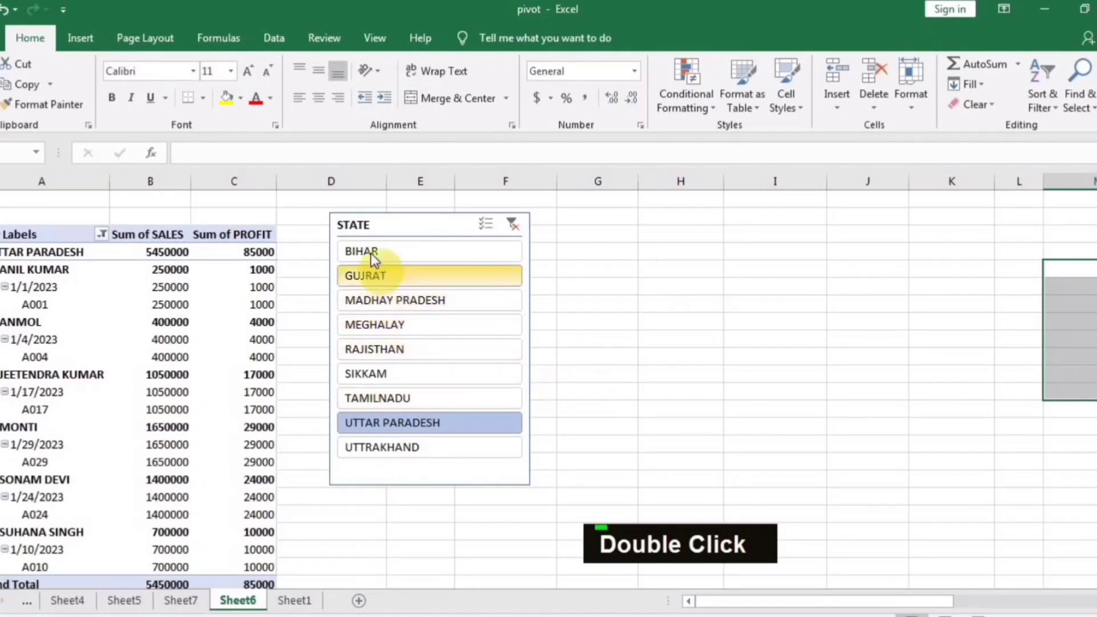
Move the STATE slicer slightly lower and filter in turn by SIKKAM, UTTRAKHAND, GUJRAT, MEGHALAY, GUJRAT and RAJISTHAN.
left_click(393, 229)
left_click_drag(393, 229, 371, 244)
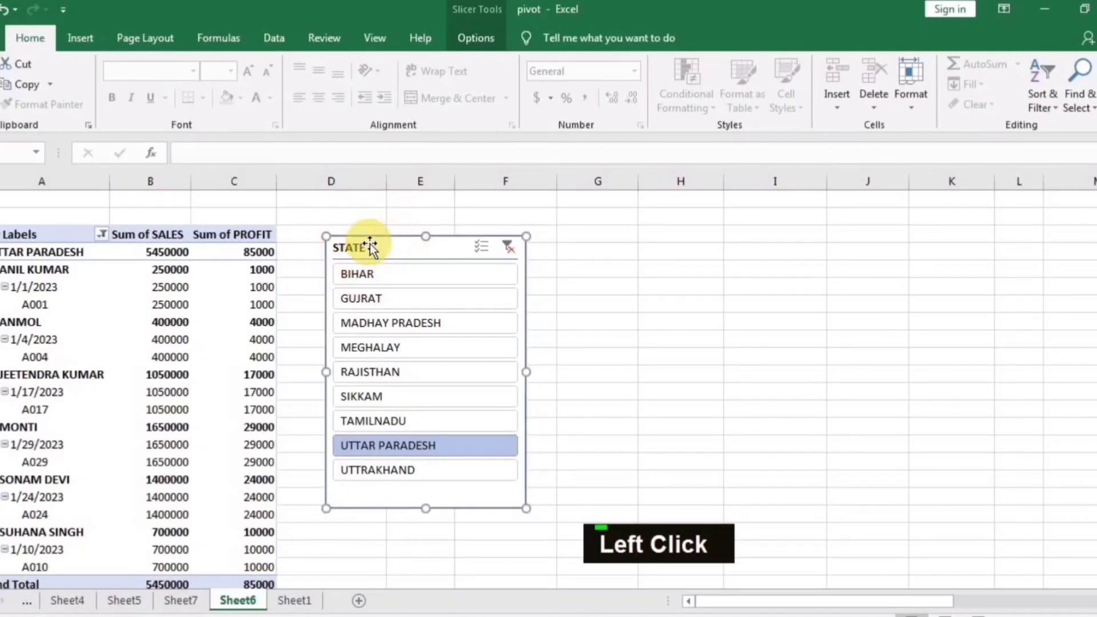
left_click(404, 395)
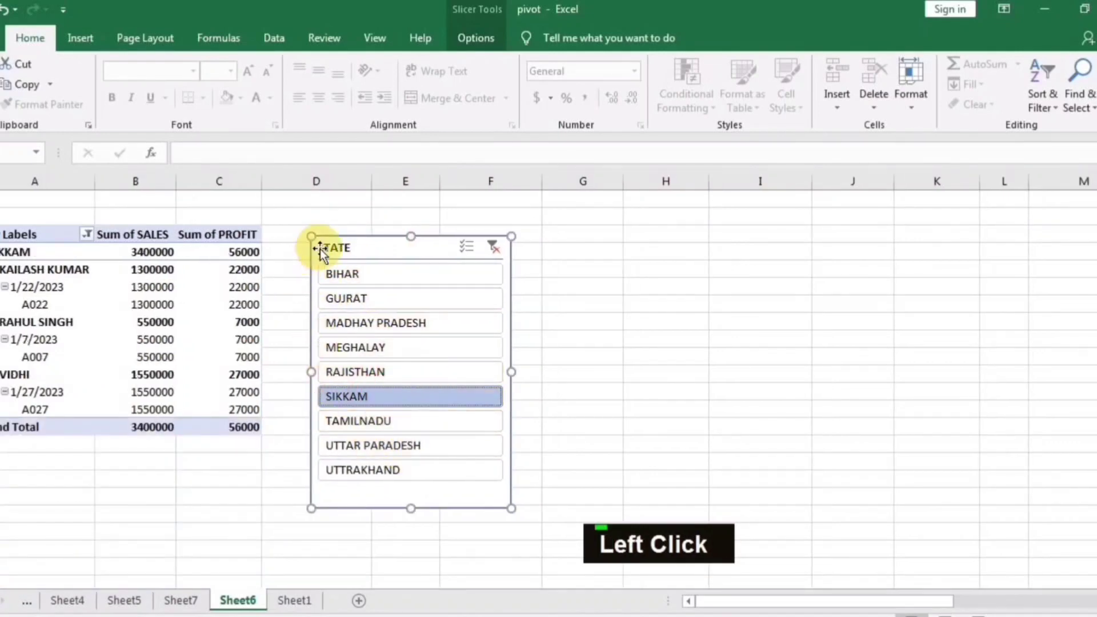
left_click(364, 471)
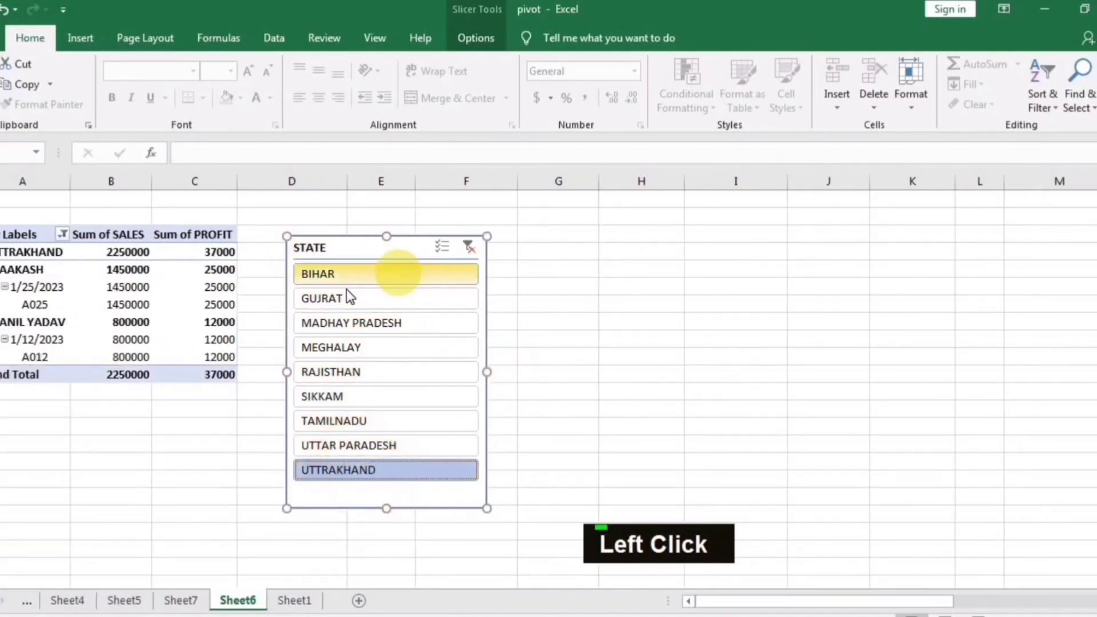
left_click(344, 294)
left_click(345, 349)
double_click(363, 297)
double_click(368, 372)
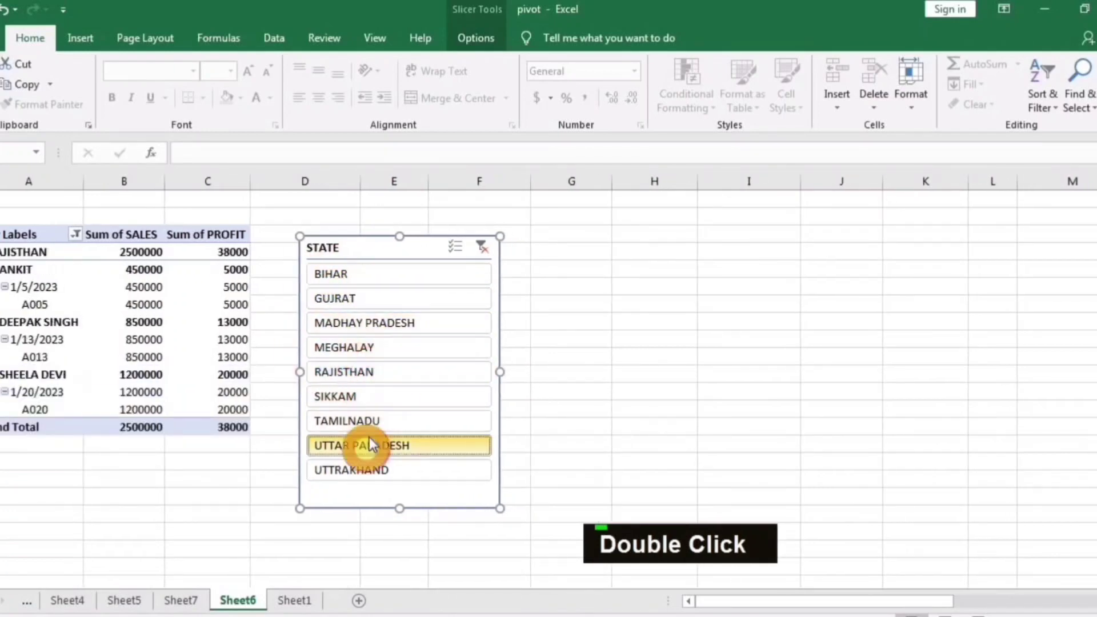
Switch the STATE filter through UTTAR PARADESH, GUJRAT, RAJISTHAN and TAMILNADU to MADHAY PRADESH, and raise the slicer above the PivotTable heading row.
double_click(366, 445)
double_click(387, 305)
left_click(391, 374)
double_click(382, 421)
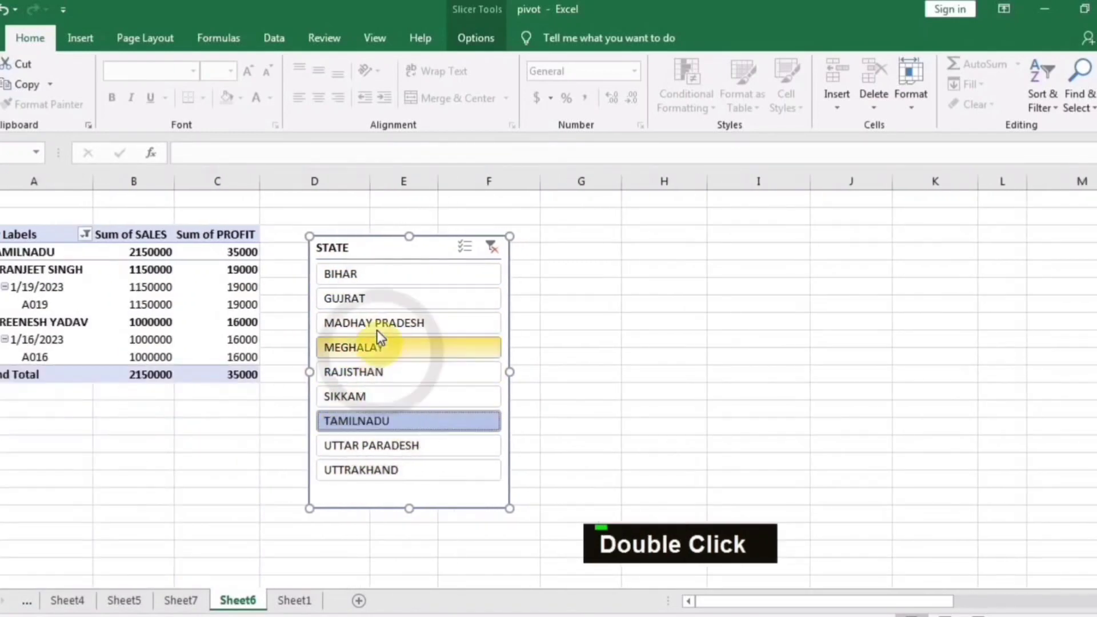
double_click(376, 326)
left_click_drag(375, 252, 383, 220)
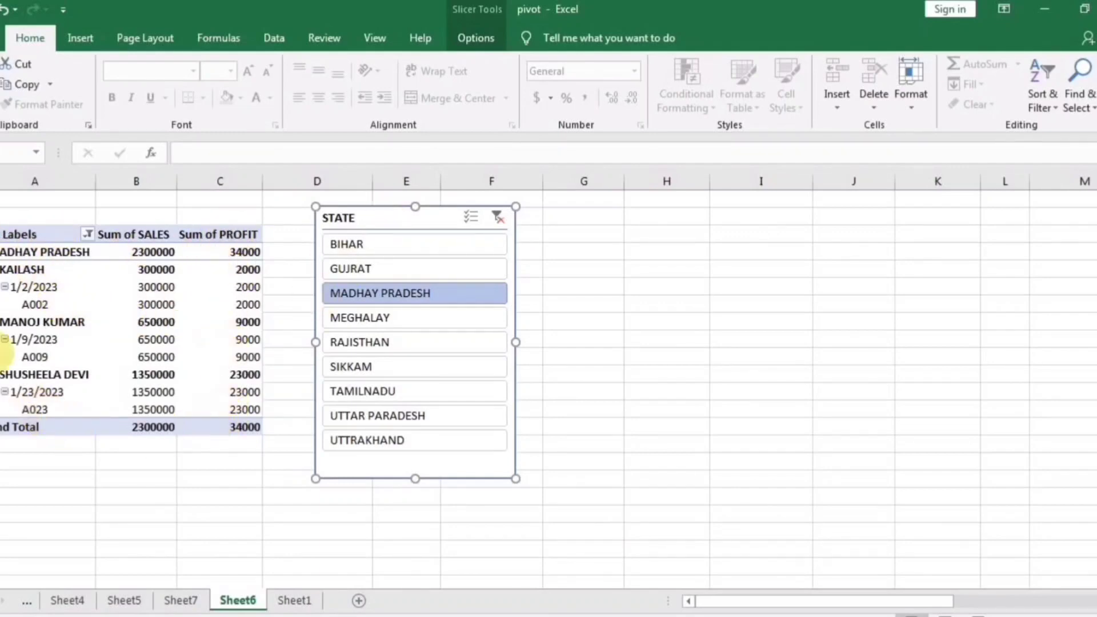
Turn off autofitting of column widths on update in the PivotTable's options.
right_click(109, 307)
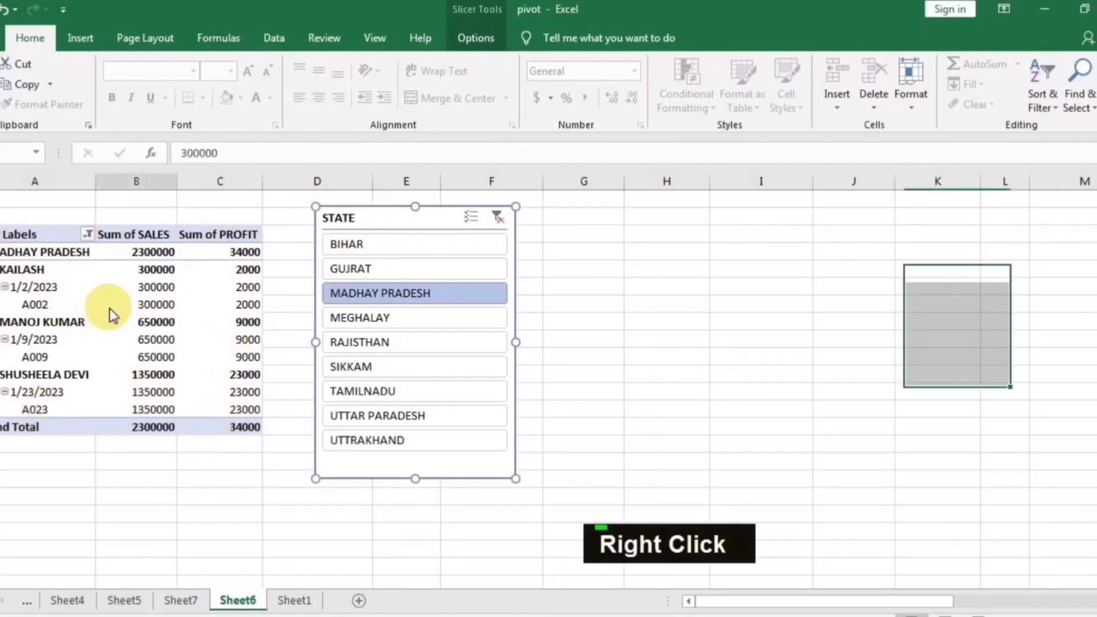
right_click(70, 306)
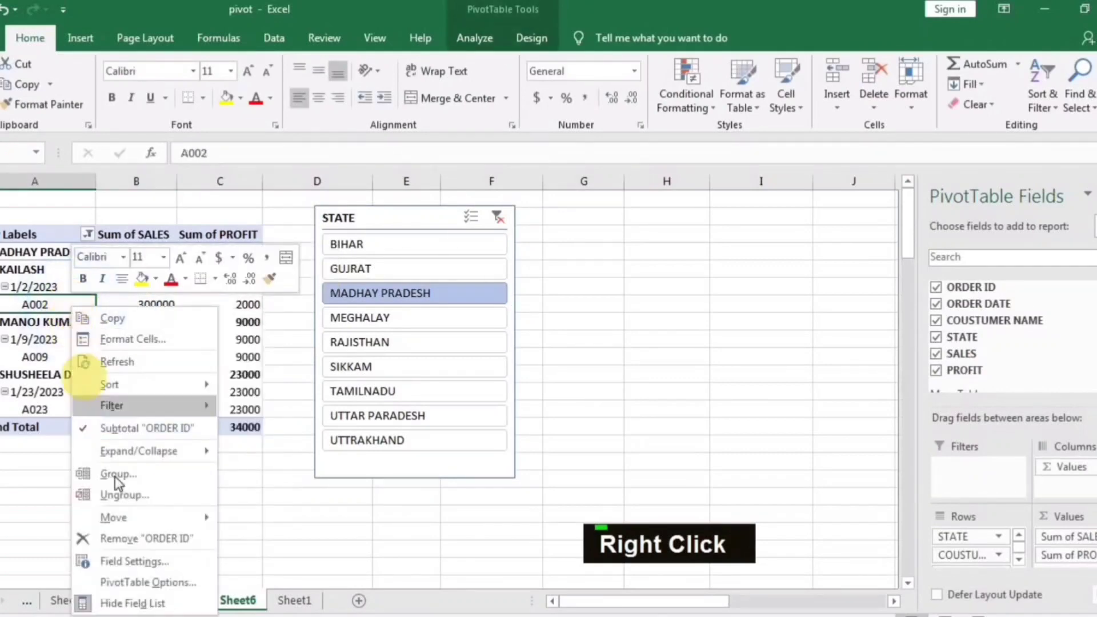
left_click(144, 584)
left_click_drag(199, 218, 414, 158)
double_click(377, 180)
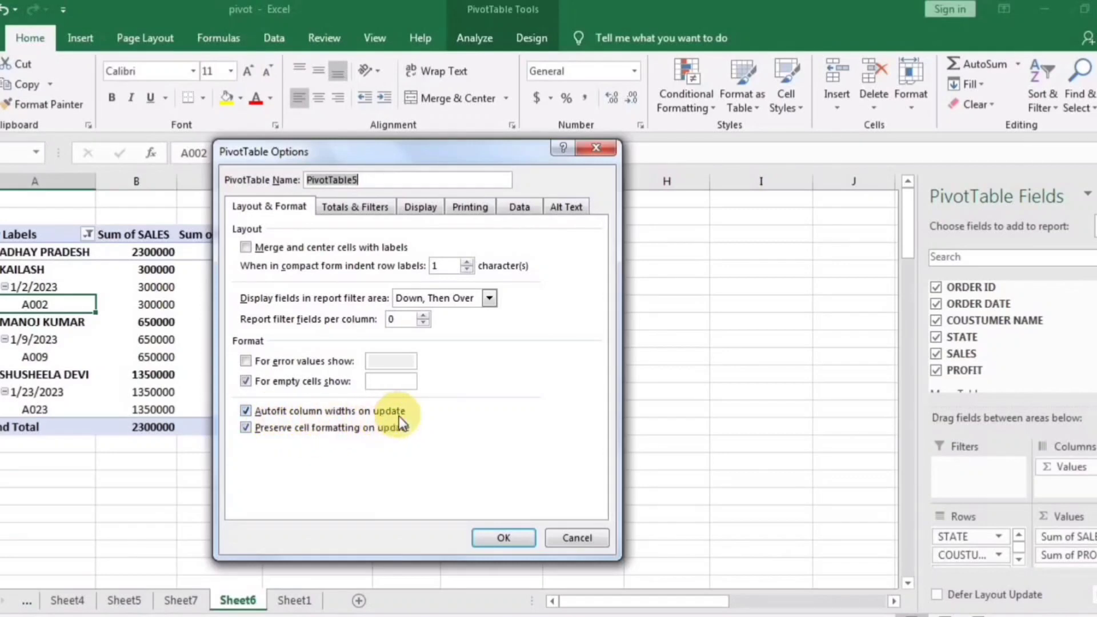
left_click(245, 412)
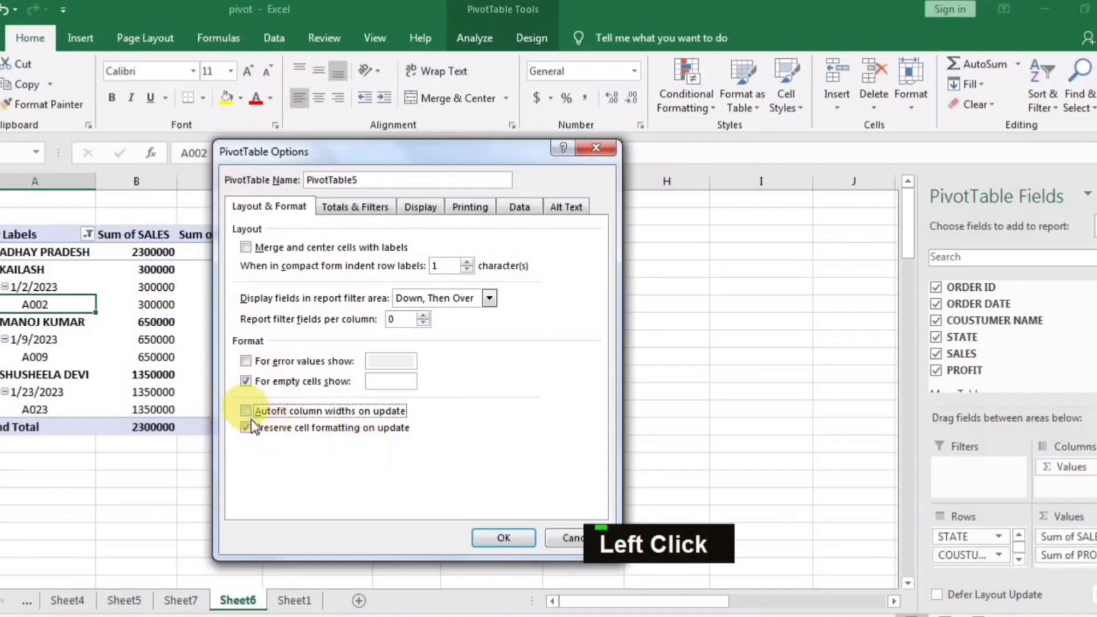
left_click(503, 537)
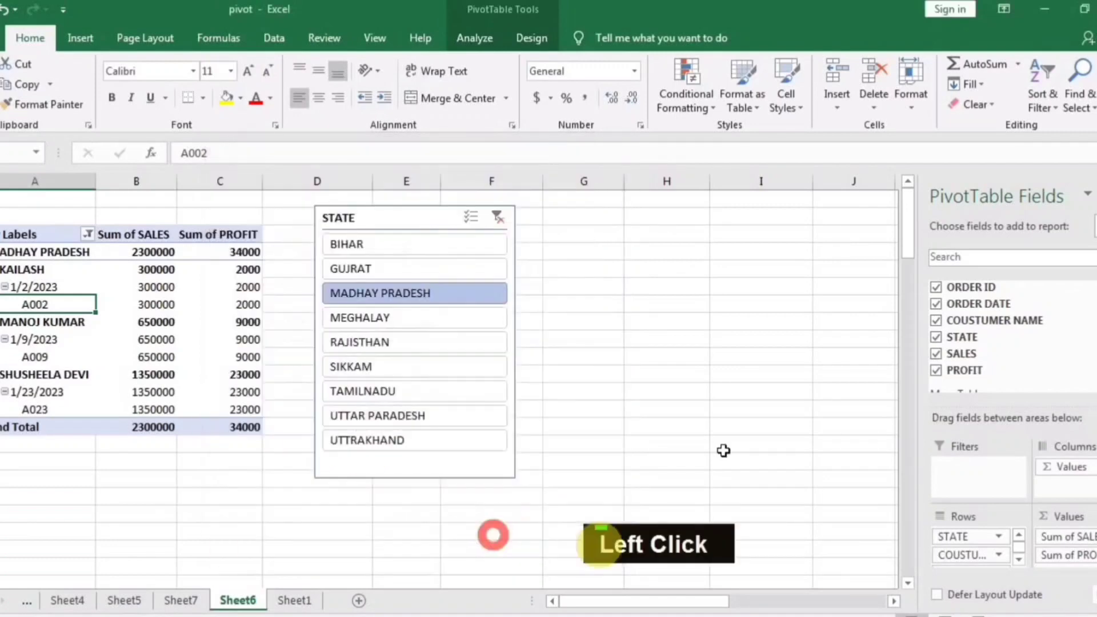
Switch the STATE filter through TAMILNADU, UTTRAKHAND, MEGHALAY and BIHAR, back through MEGHALAY and TAMILNADU, and end on GUJRAT.
left_click(425, 386)
left_click(392, 441)
left_click(366, 318)
double_click(351, 247)
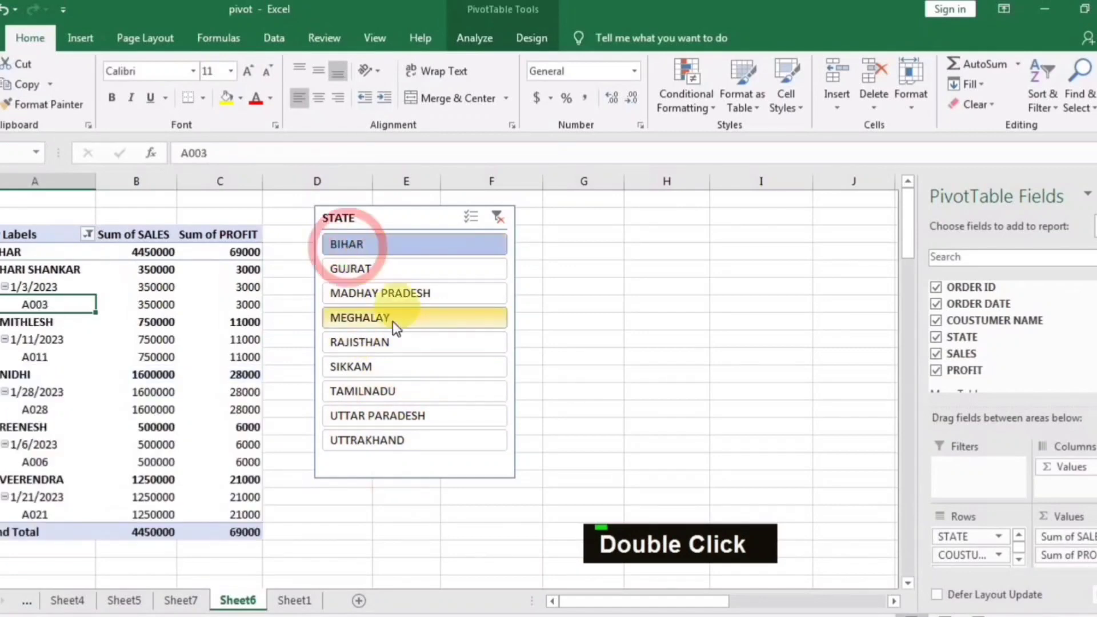
left_click(377, 318)
double_click(386, 389)
double_click(382, 316)
left_click(371, 269)
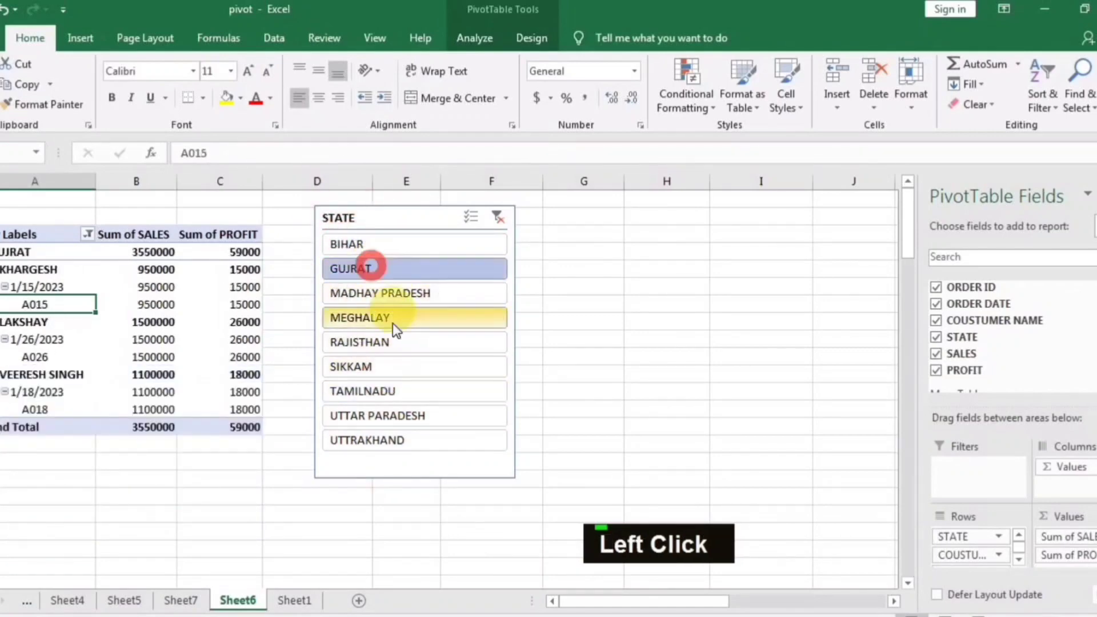
Filter the PivotTable in turn by MEGHALAY, SIKKAM, UTTAR PARADESH, MADHAY PRADESH and SIKKAM again.
double_click(393, 320)
left_click(384, 375)
left_click(392, 412)
left_click(355, 293)
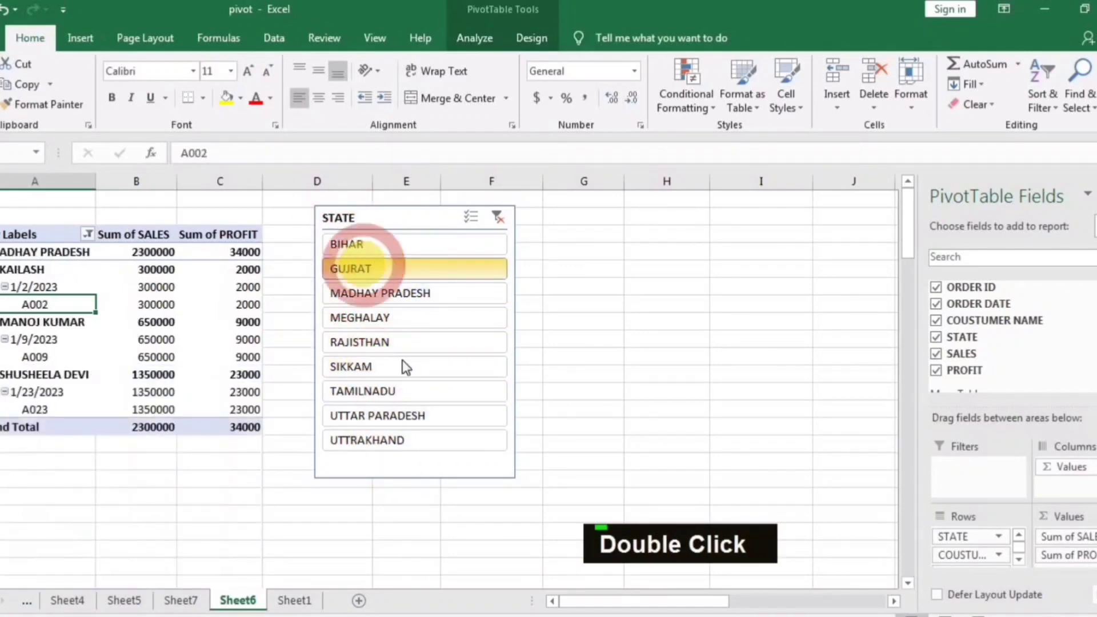
left_click(400, 369)
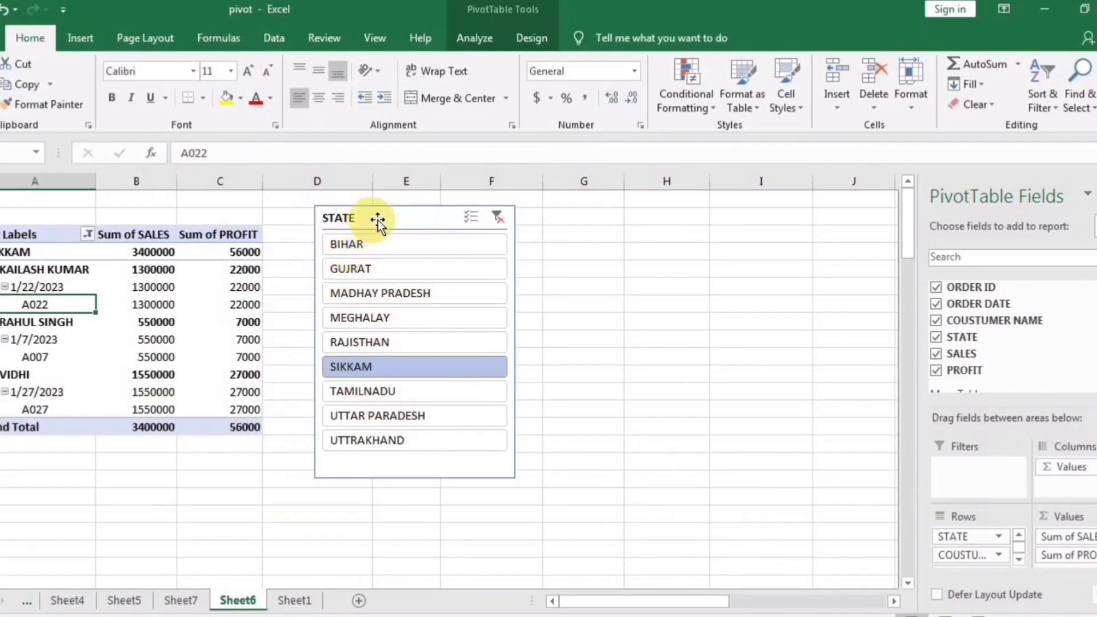
Nudge the STATE slicer nearer the PivotTable and filter through GUJRAT, UTTAR PARADESH, UTTRAKHAND, MADHAY PRADESH, BIHAR and MEGHALAY, ending on UTTAR PARADESH.
left_click_drag(378, 222, 368, 222)
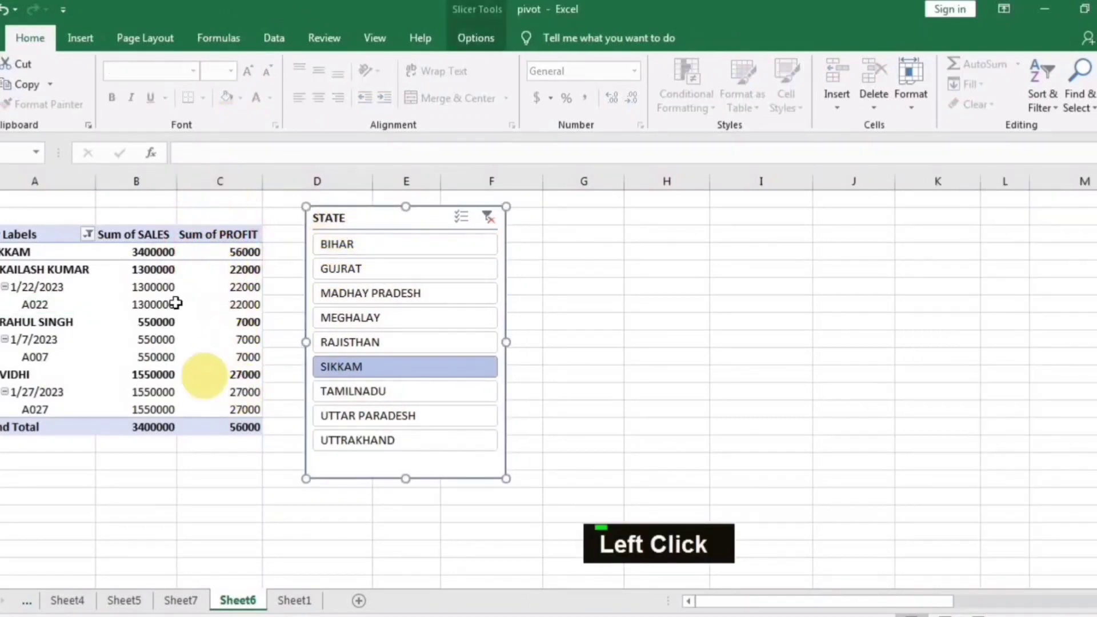
double_click(378, 269)
left_click(377, 418)
double_click(383, 440)
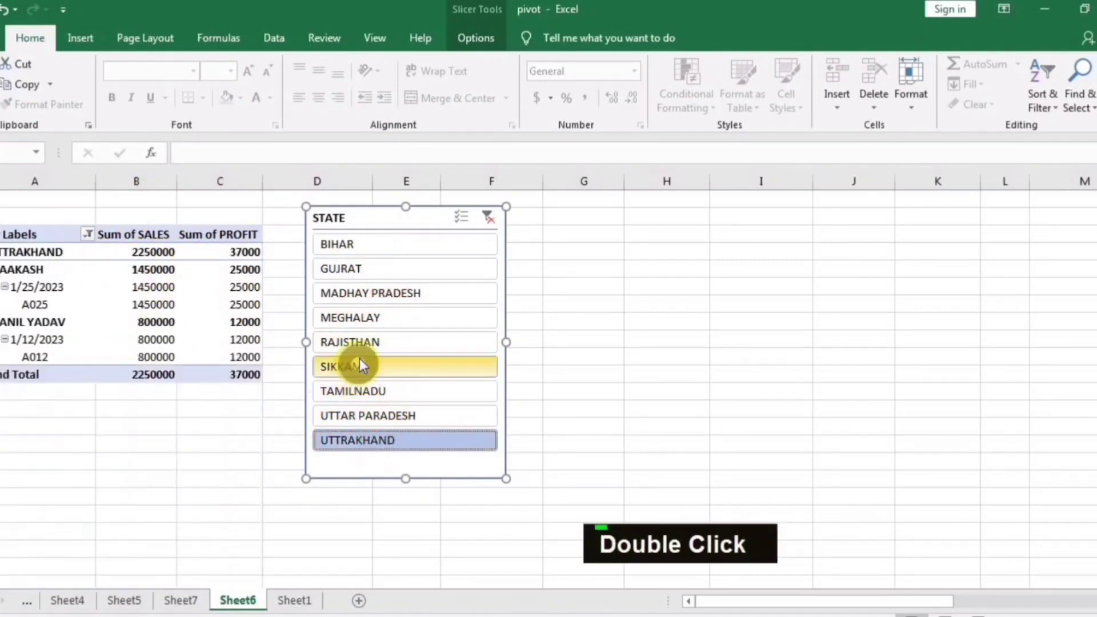
double_click(361, 294)
double_click(366, 244)
double_click(388, 318)
double_click(377, 416)
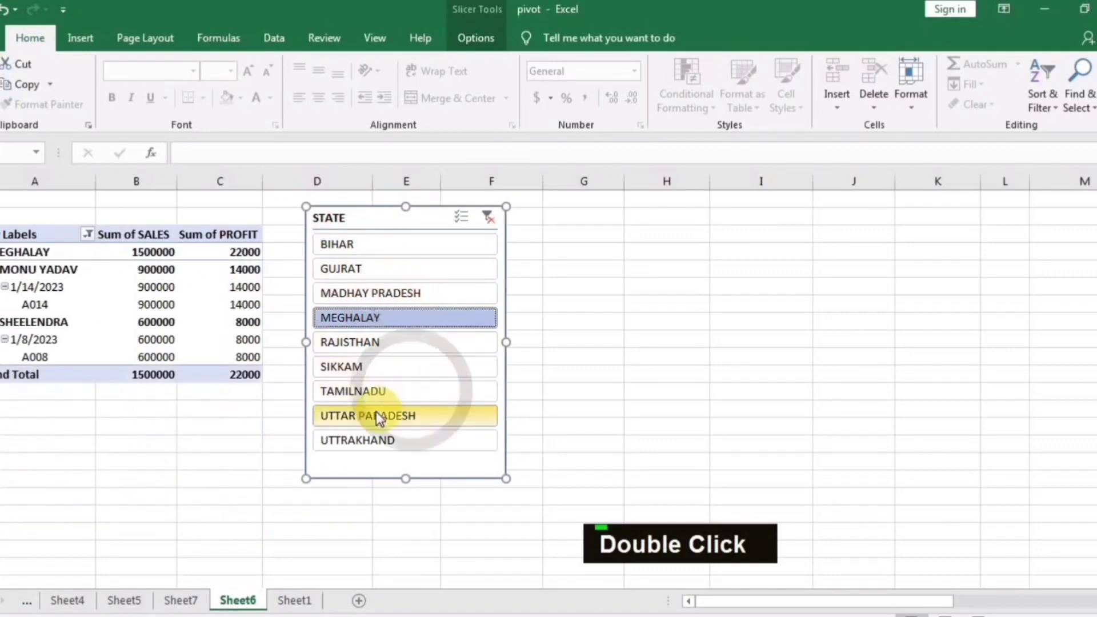
Filter the pivot table by single states with the STATE slicer, finishing with SIKKAM.
double_click(360, 316)
left_click(400, 371)
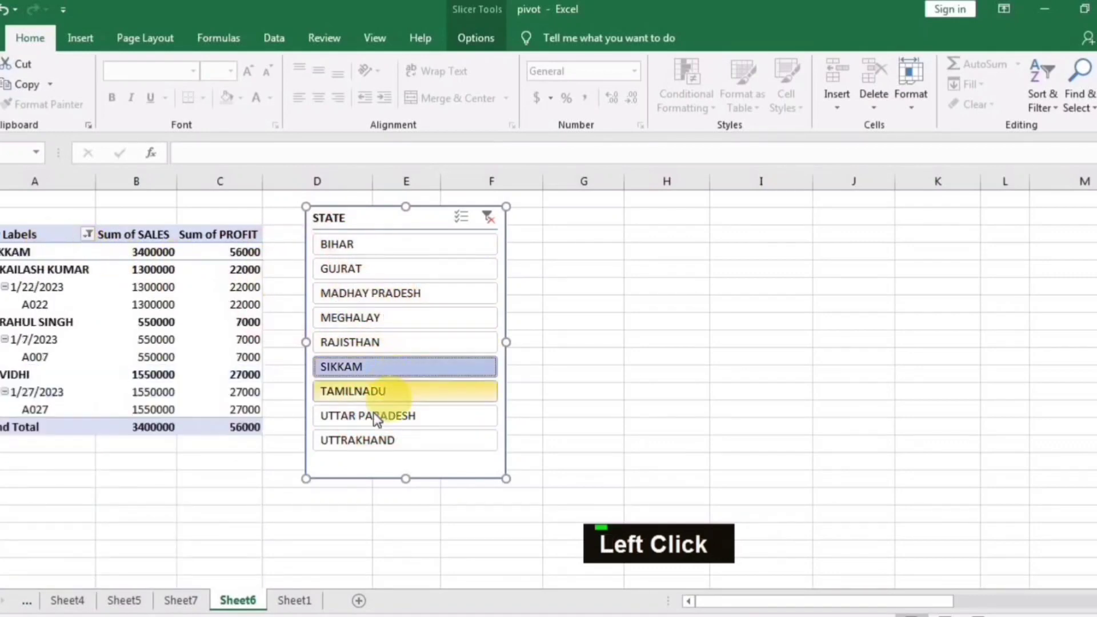
double_click(377, 416)
double_click(346, 316)
double_click(351, 264)
double_click(377, 365)
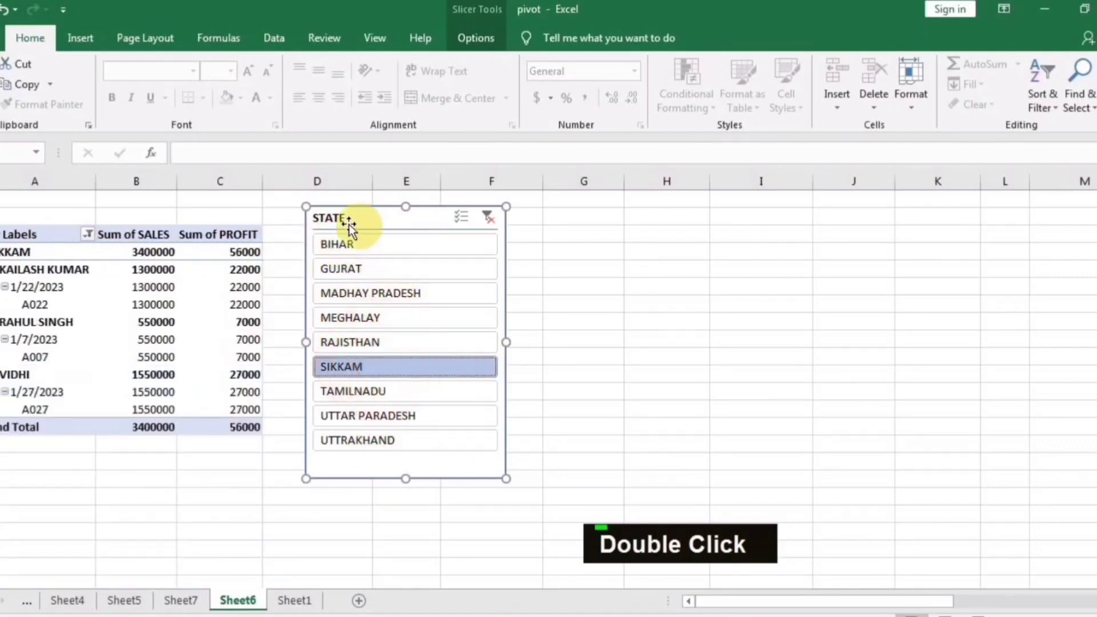
Shift the STATE slicer slightly away from the pivot table and clear its filter.
left_click_drag(371, 219, 392, 217)
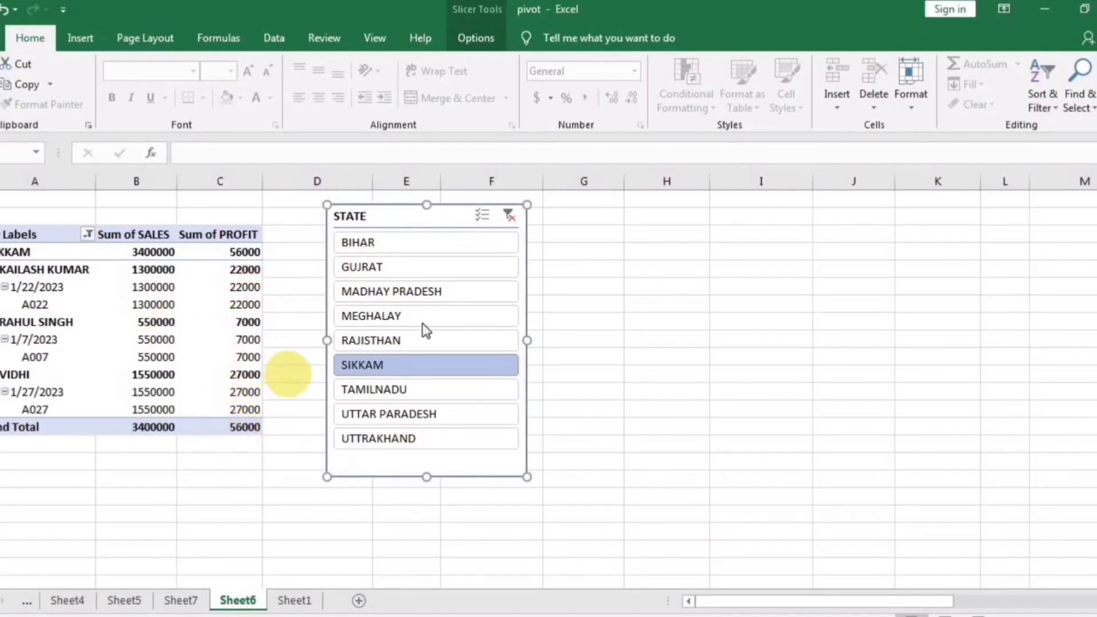
left_click(510, 216)
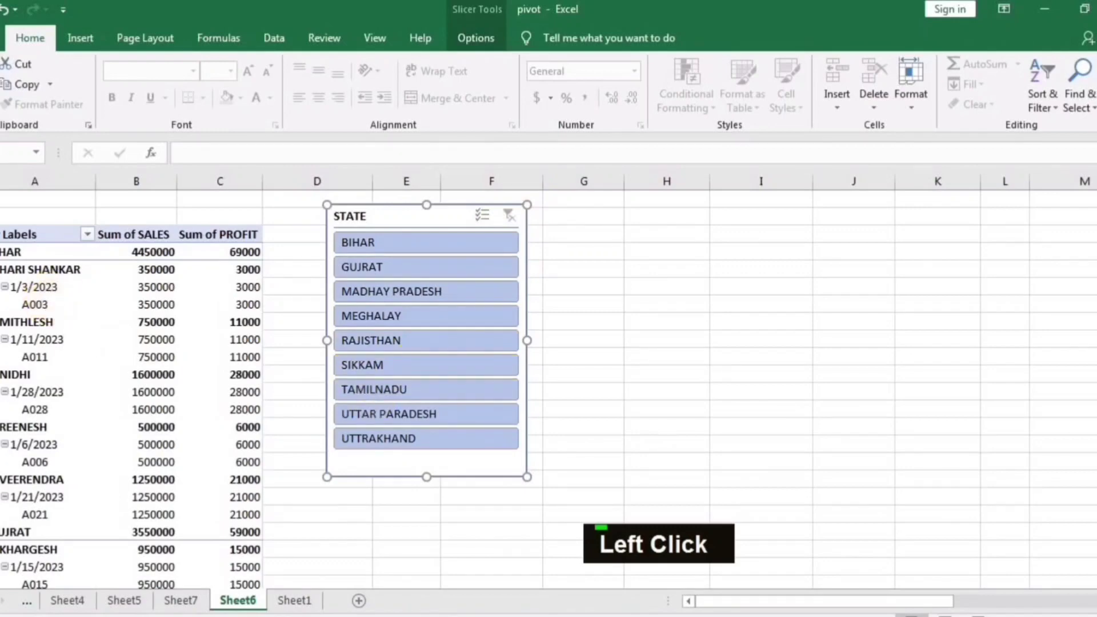
Remove the ORDER ID, ORDER DATE and COUSTUMER NAME fields from the pivot table.
left_click(116, 353)
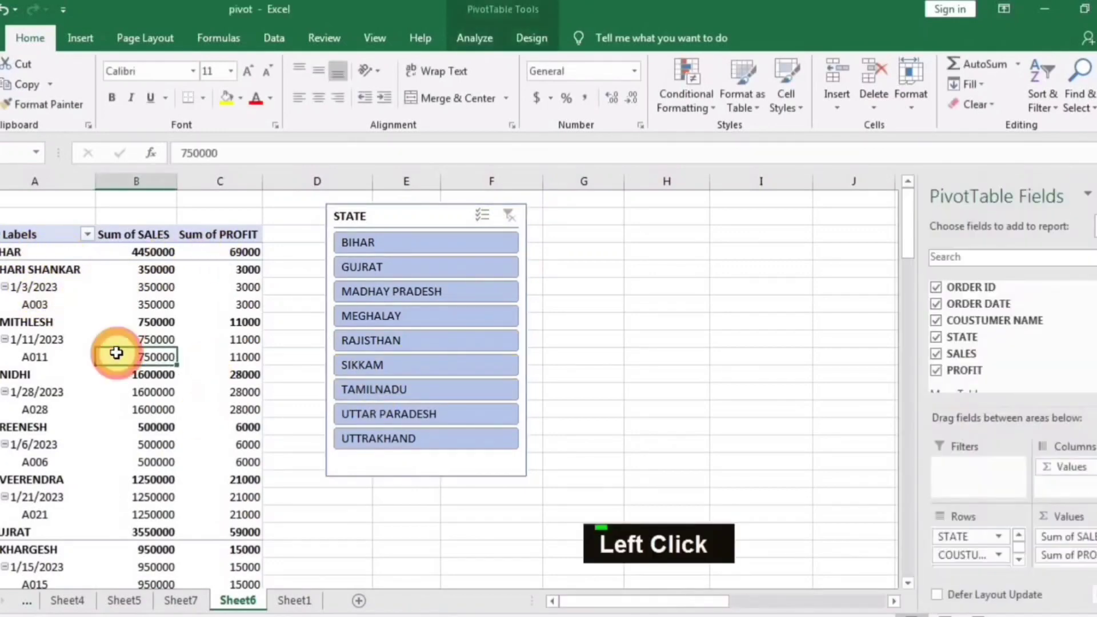
left_click(937, 289)
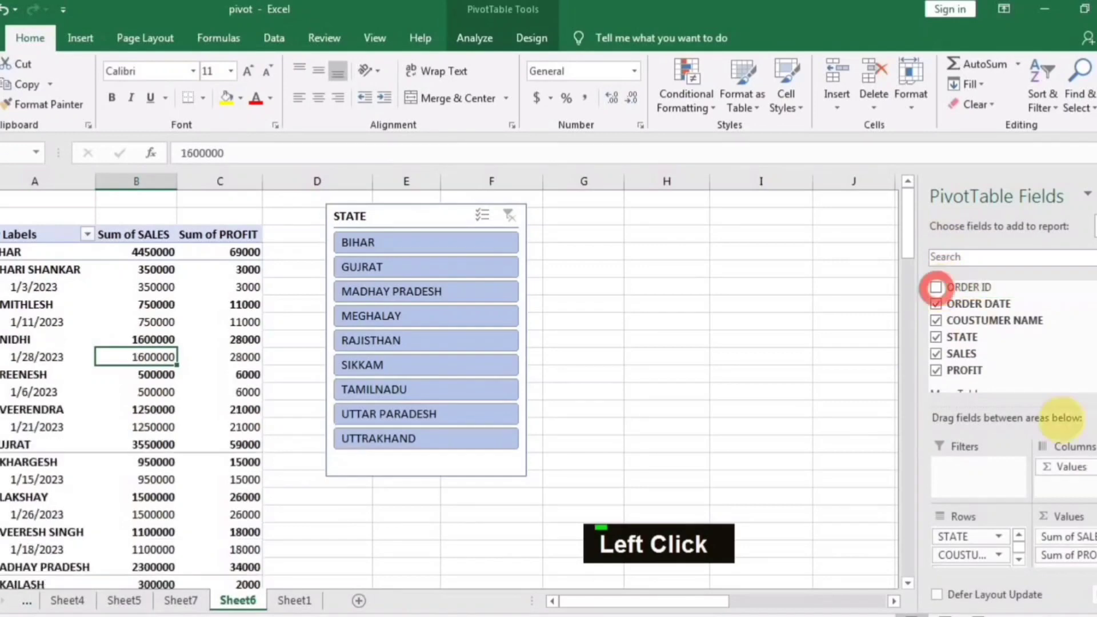
left_click(936, 304)
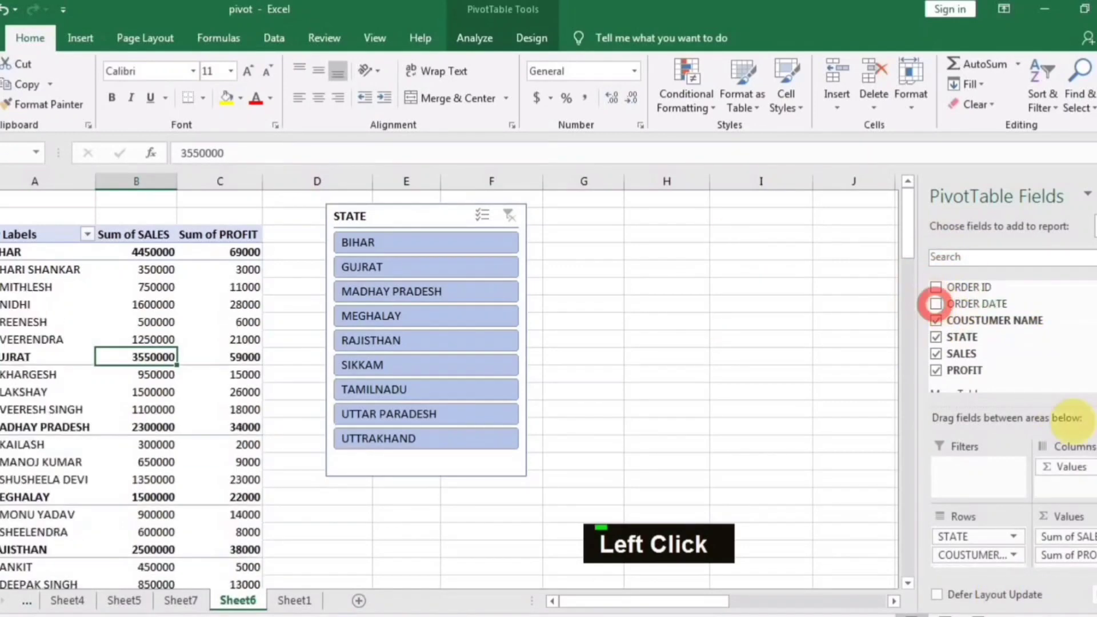
left_click(936, 322)
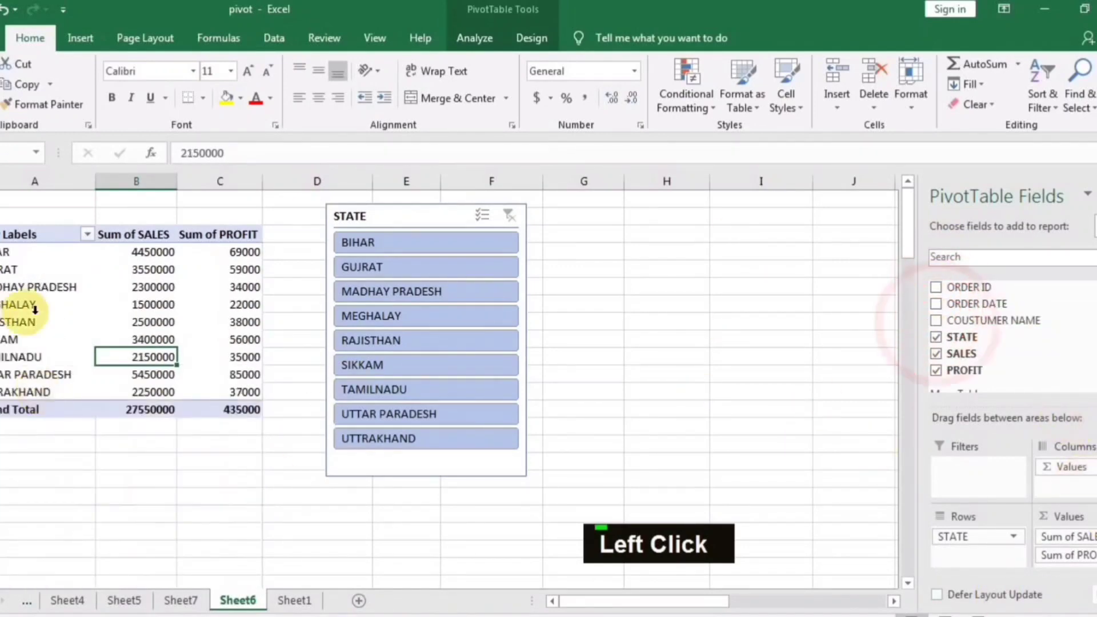
Move the STATE slicer across to columns H to J, leaving free space beside the pivot table.
left_click_drag(396, 221, 710, 252)
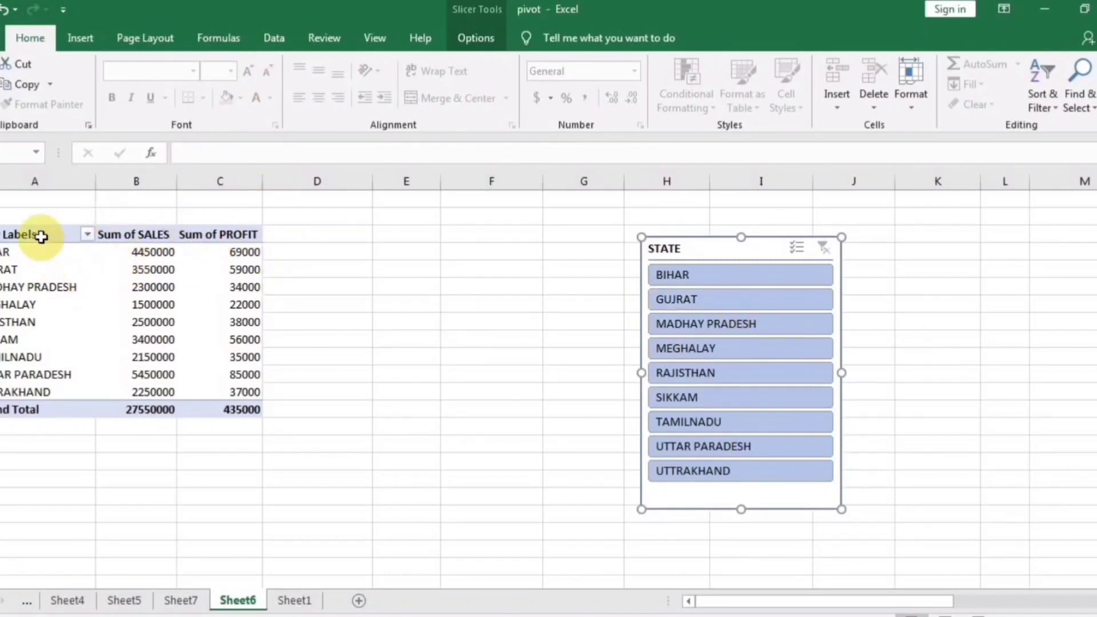
left_click_drag(44, 235, 229, 405)
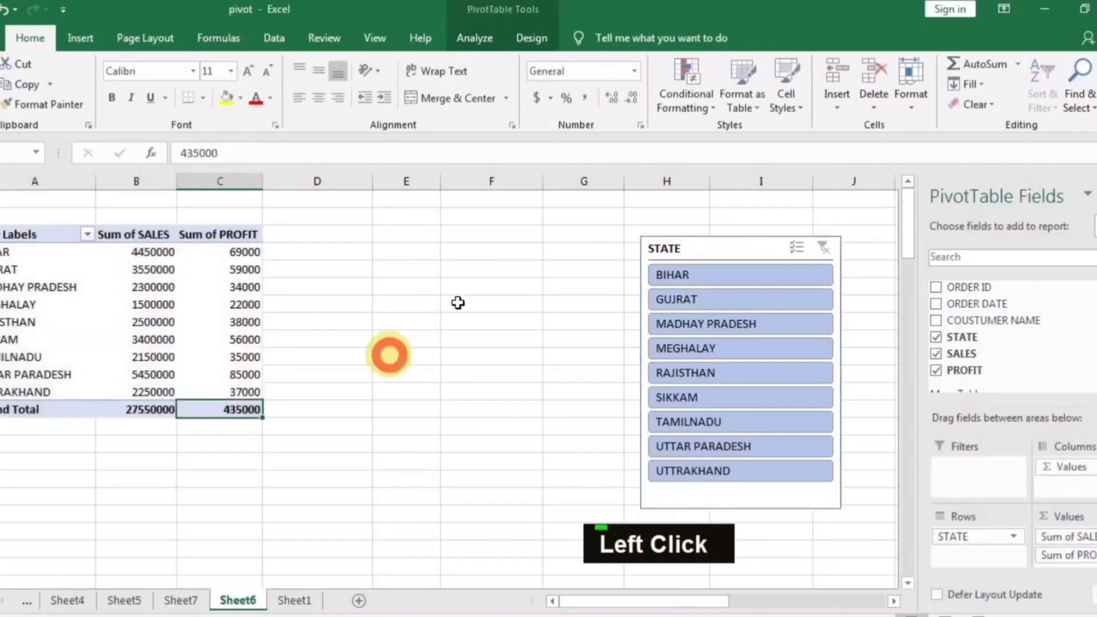
double_click(458, 303)
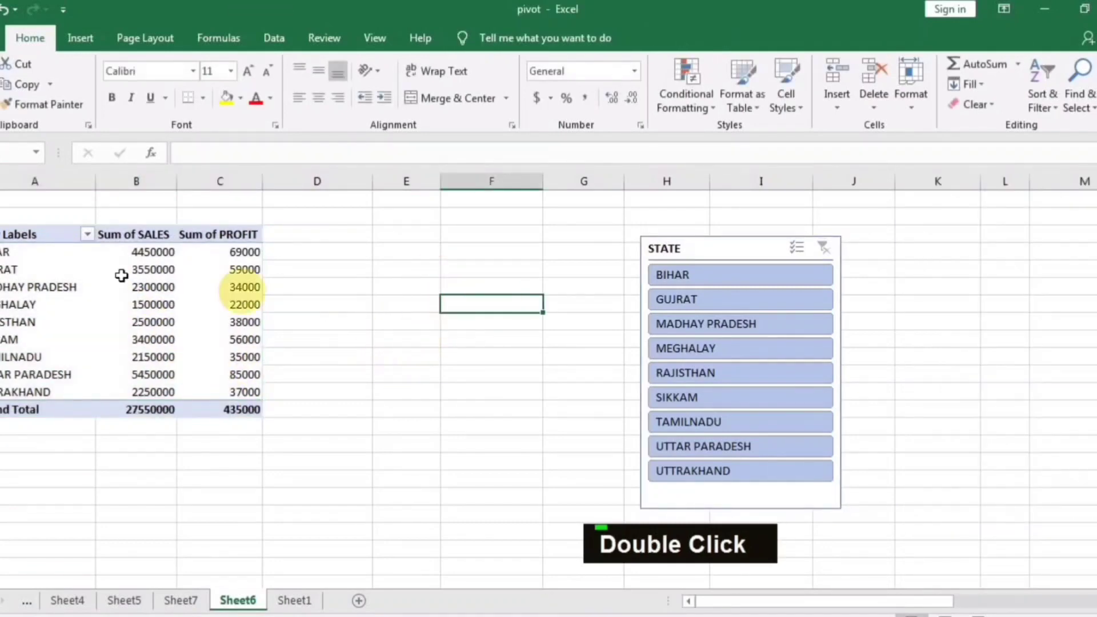
left_click(512, 359)
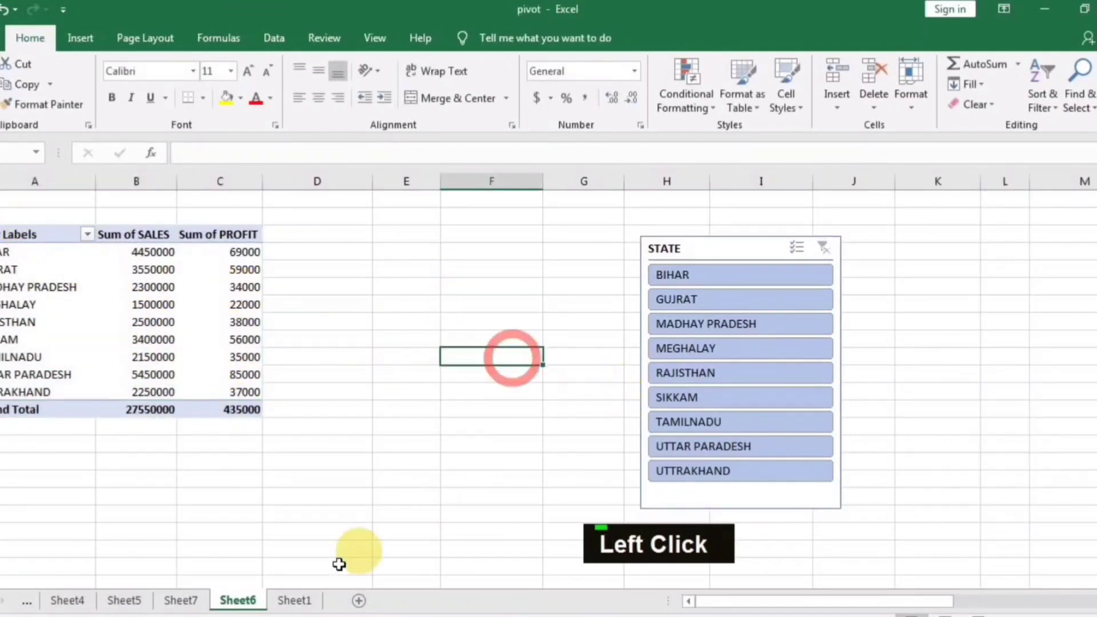
View the source data on Sheet1 and return to the pivot table on Sheet6.
left_click(295, 600)
double_click(605, 270)
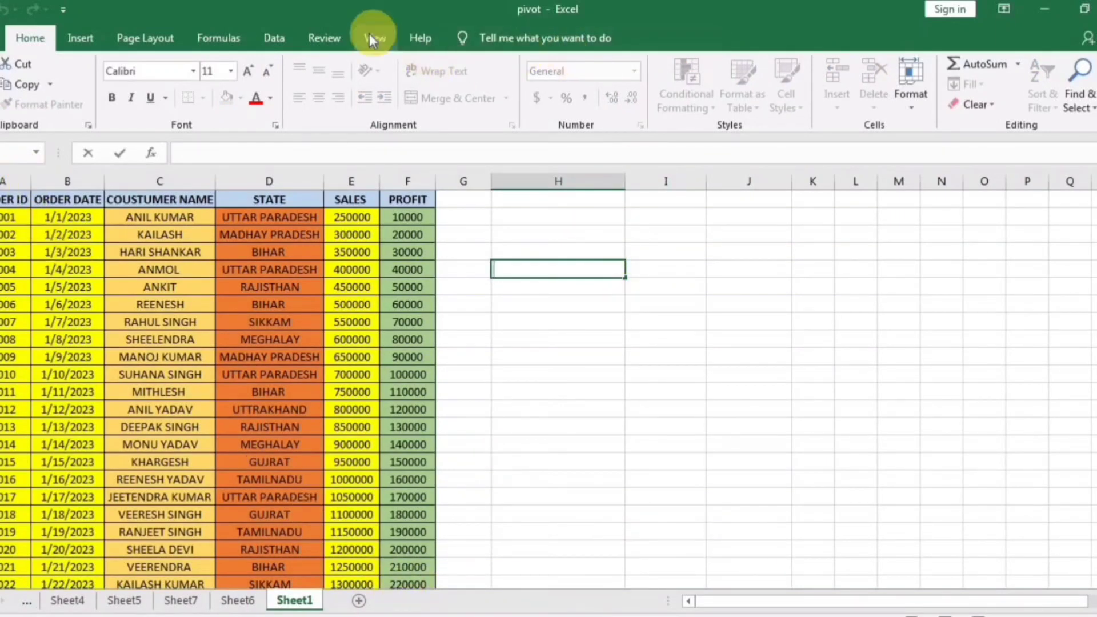
left_click(80, 38)
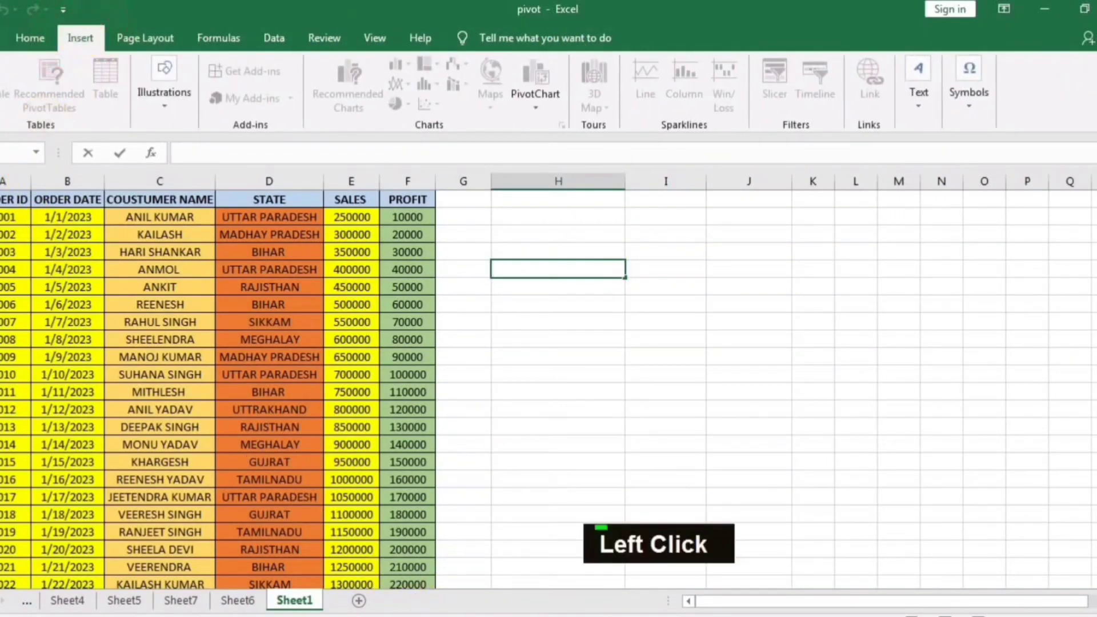
left_click(237, 599)
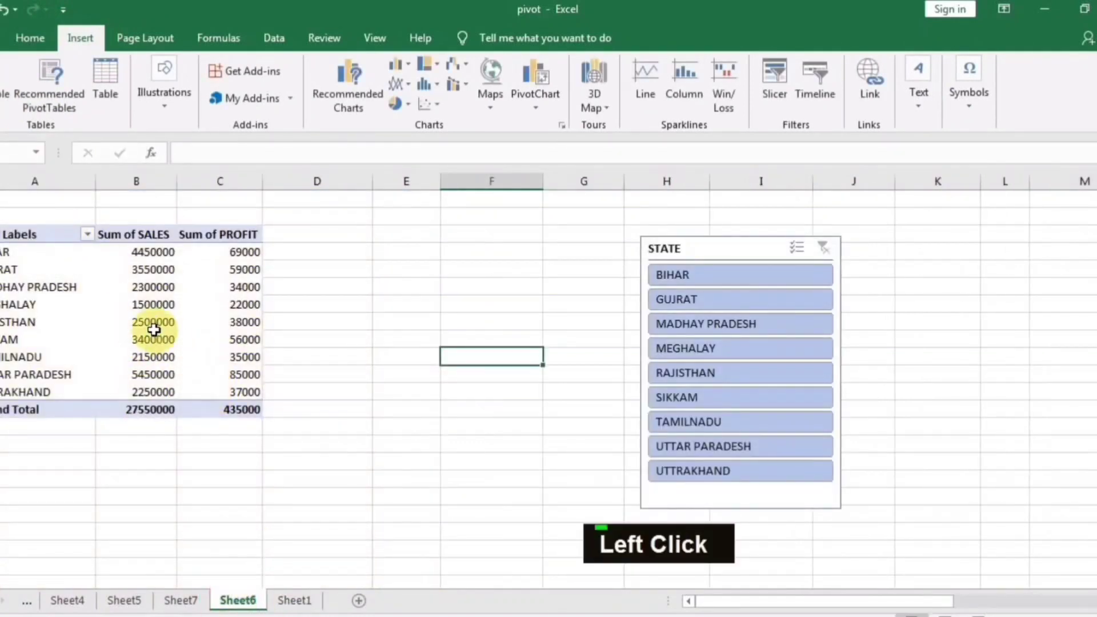
mouse_move(151, 329)
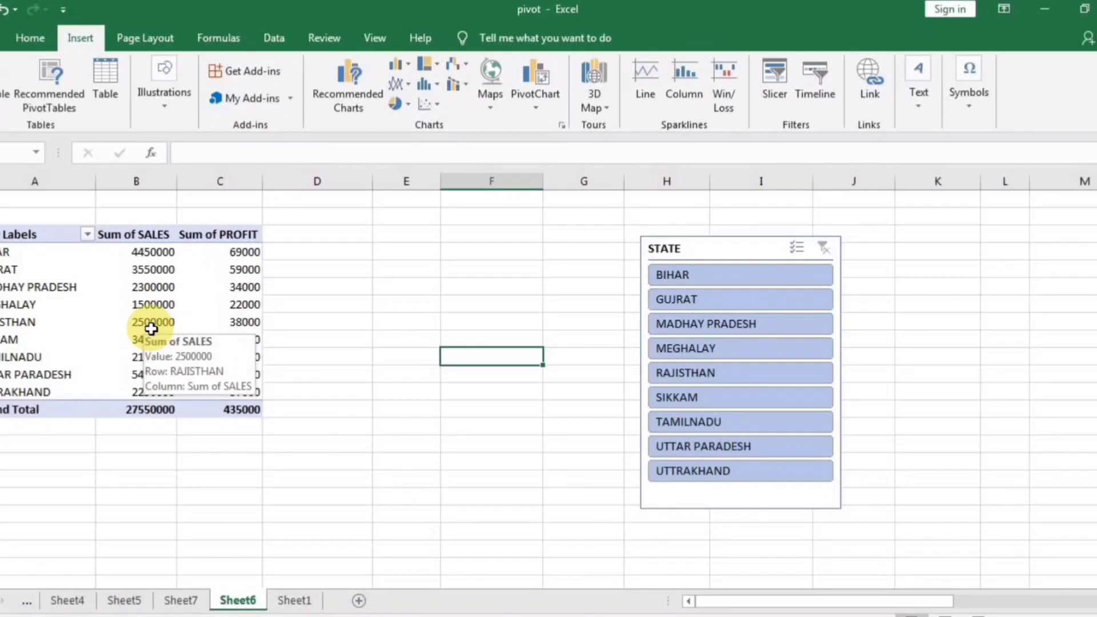
left_click_drag(369, 252, 377, 252)
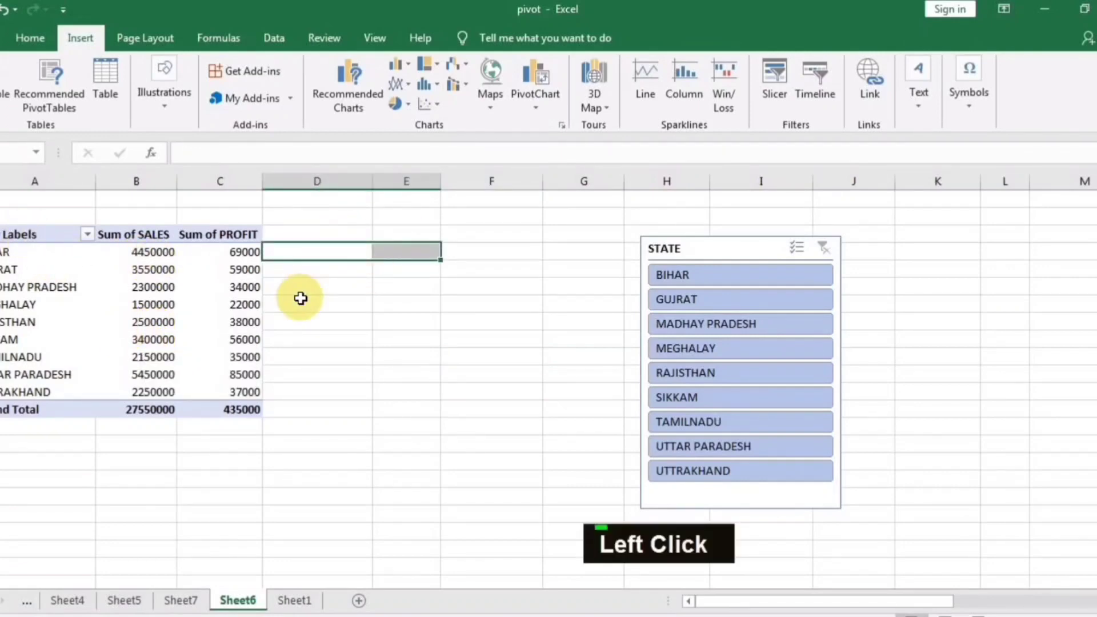
left_click(323, 312)
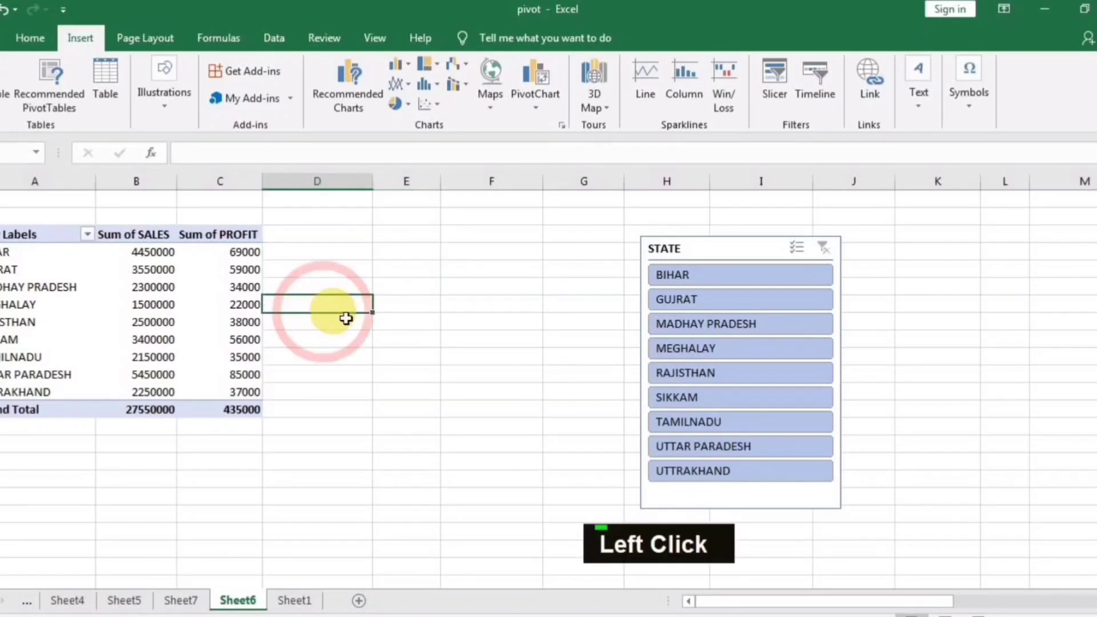
Duplicate the whole pivot table, placing the copy in columns E to G in the same rows as the original.
left_click_drag(12, 233, 219, 408)
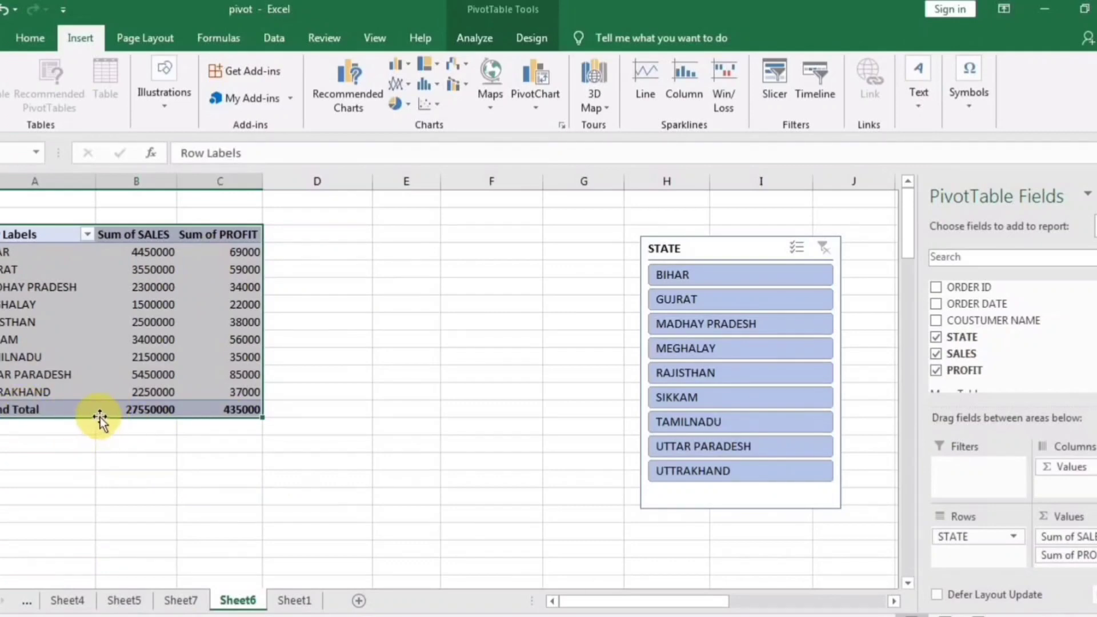
key("ctrl")
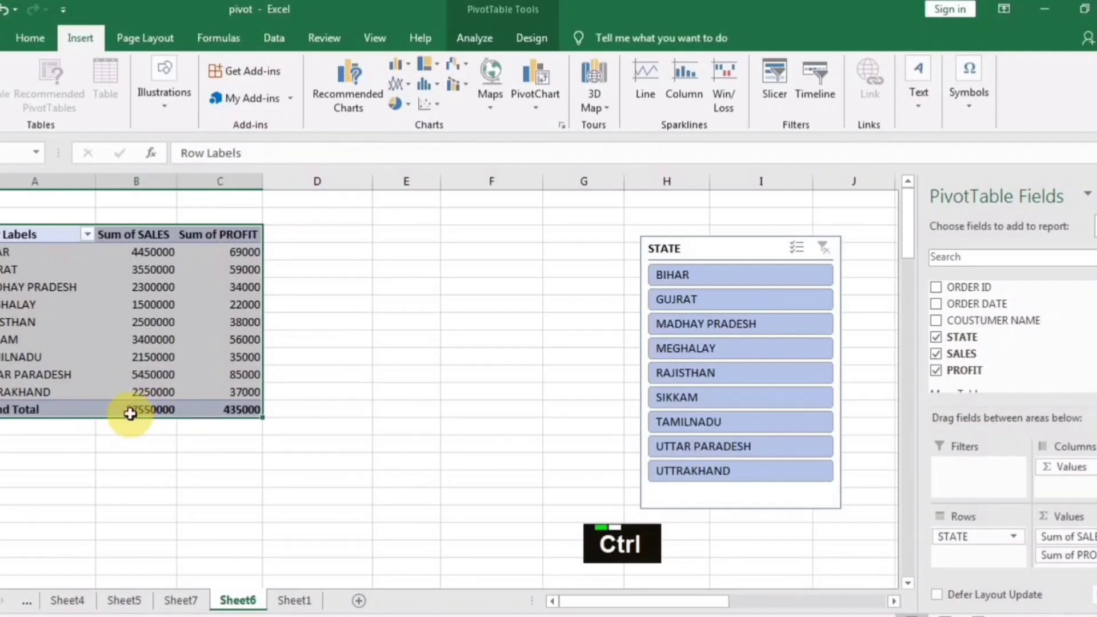
left_click_drag(125, 415, 453, 400)
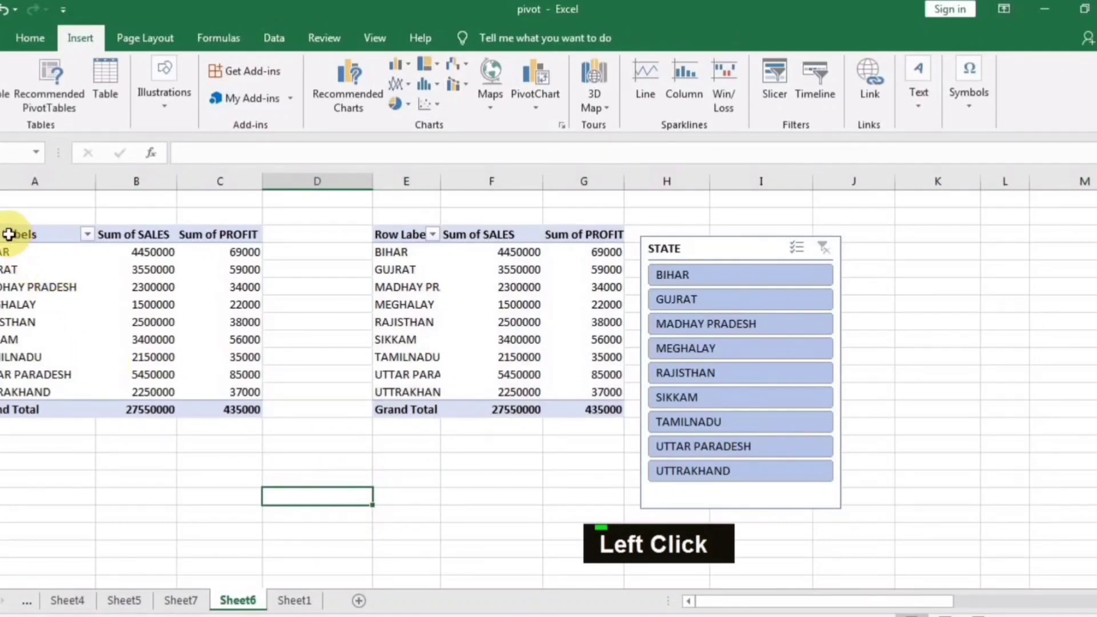
Duplicate the original pivot table again, placing this copy directly below it with one blank row between.
left_click_drag(9, 234, 197, 407)
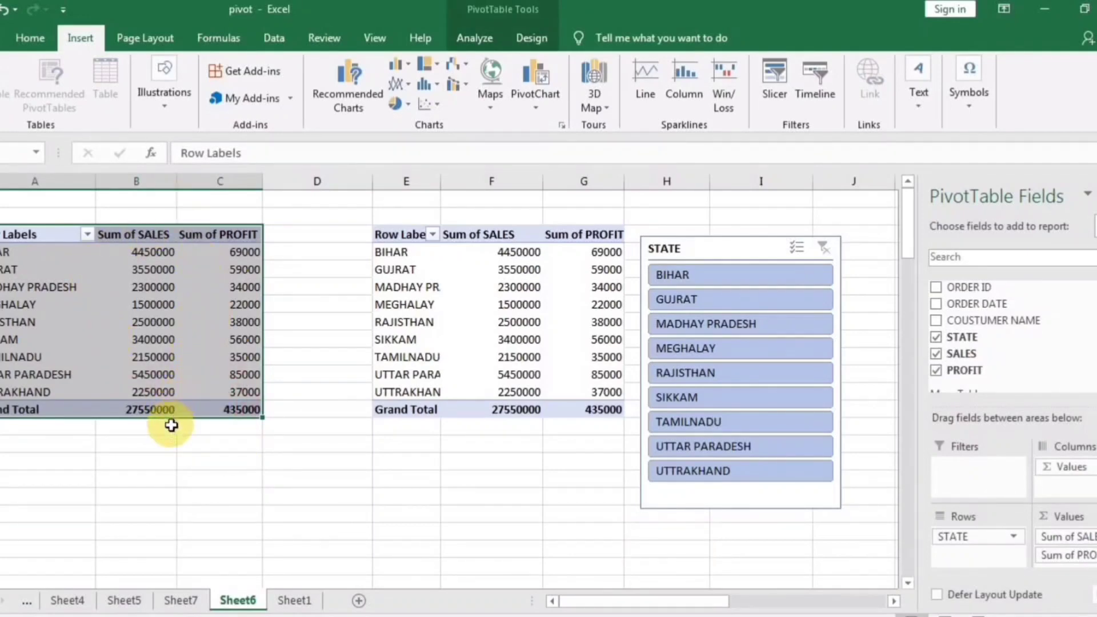
key("ctrl")
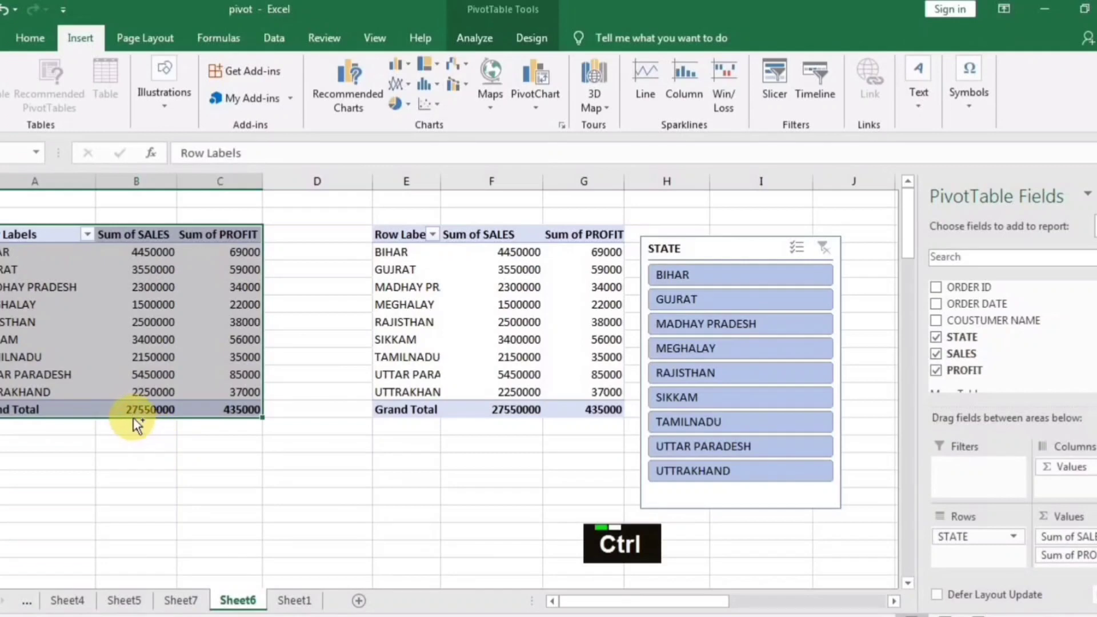
left_click_drag(132, 416, 142, 465)
scroll(367, 426, "up", 3)
left_click(310, 289)
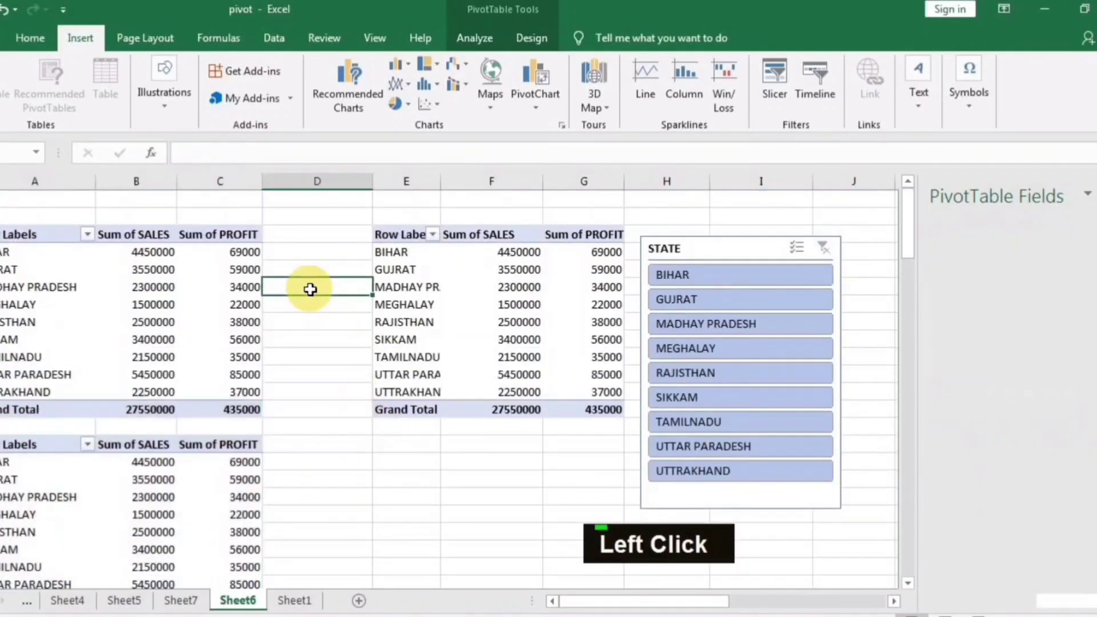
left_click(336, 339)
left_click(331, 393)
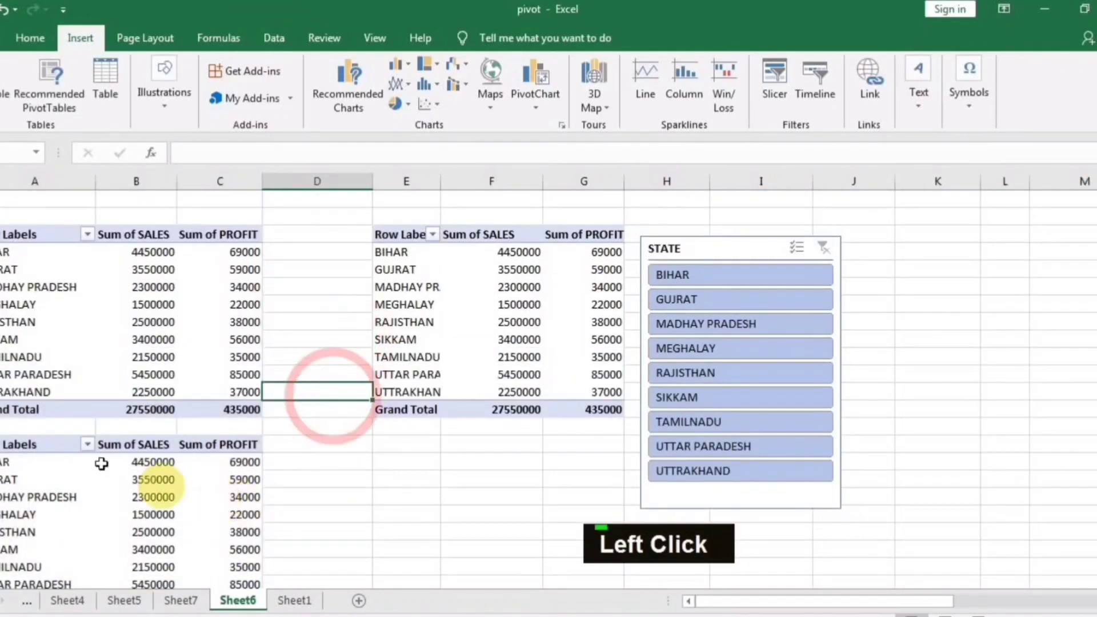
Filter the row labels of the pivot table in columns E to G to BIHAR only.
left_click(432, 235)
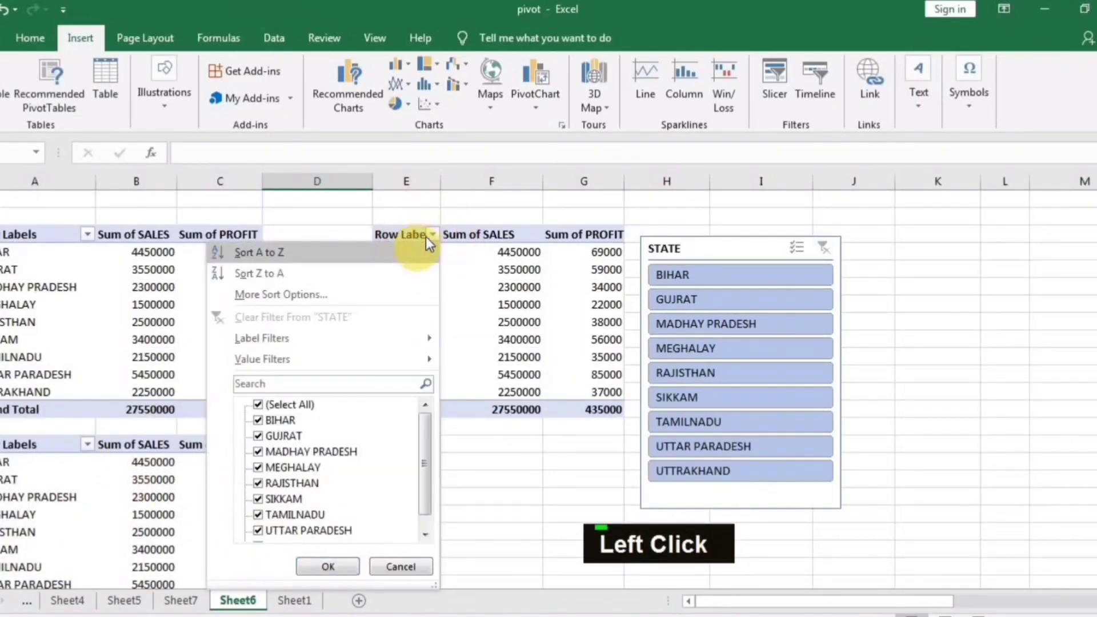
left_click(279, 418)
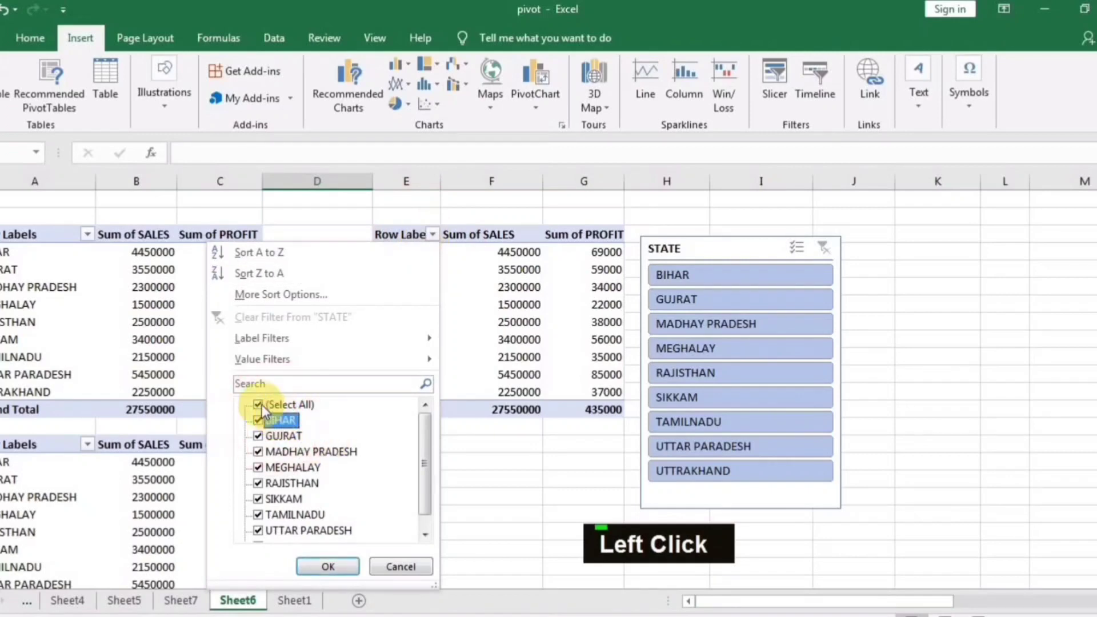
left_click(258, 405)
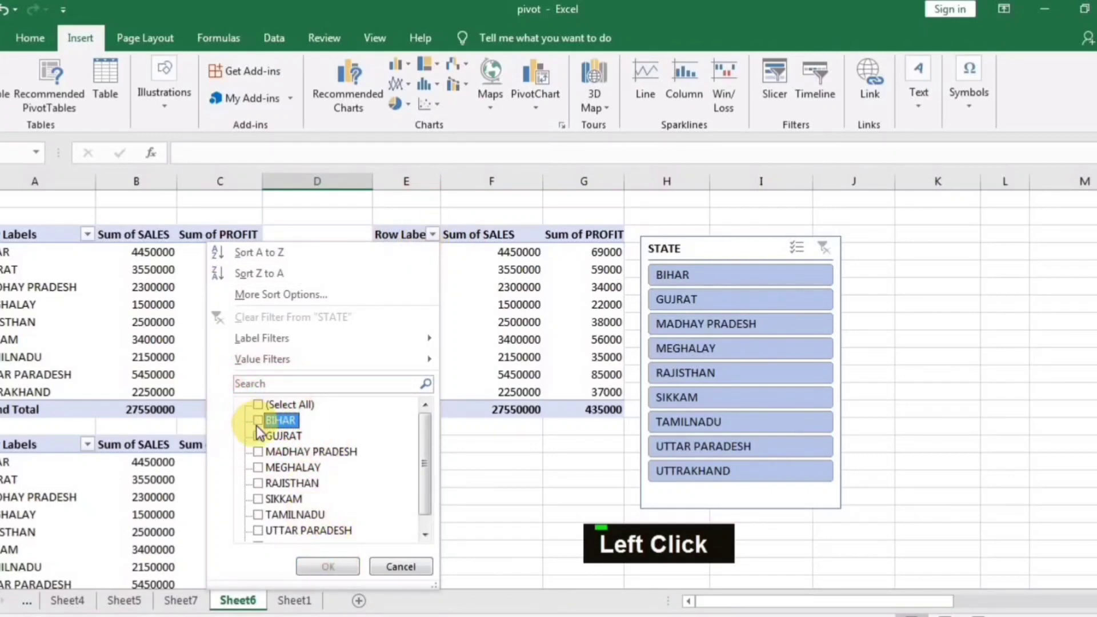
left_click(257, 420)
left_click(328, 567)
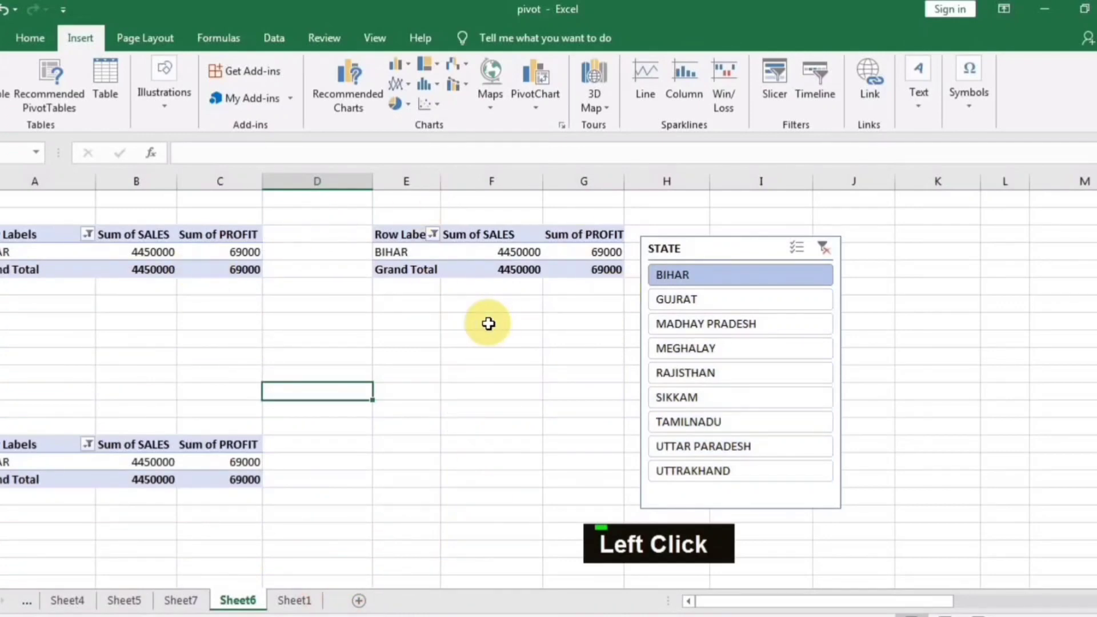
Reselect all states in the row label filter of the pivot table in columns E to G.
left_click(433, 235)
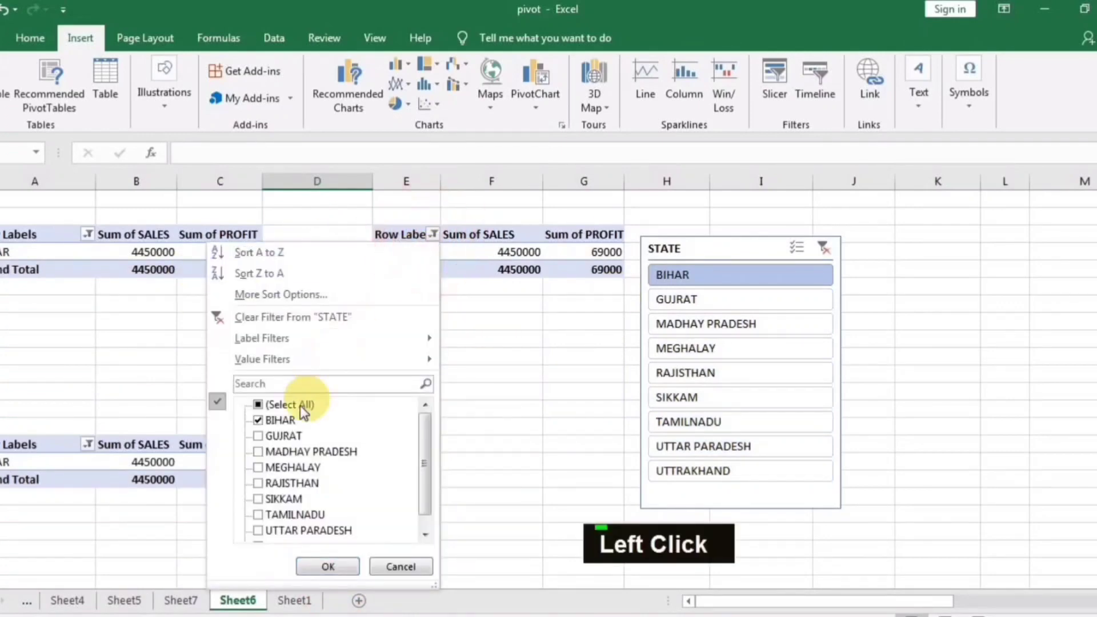
left_click(326, 568)
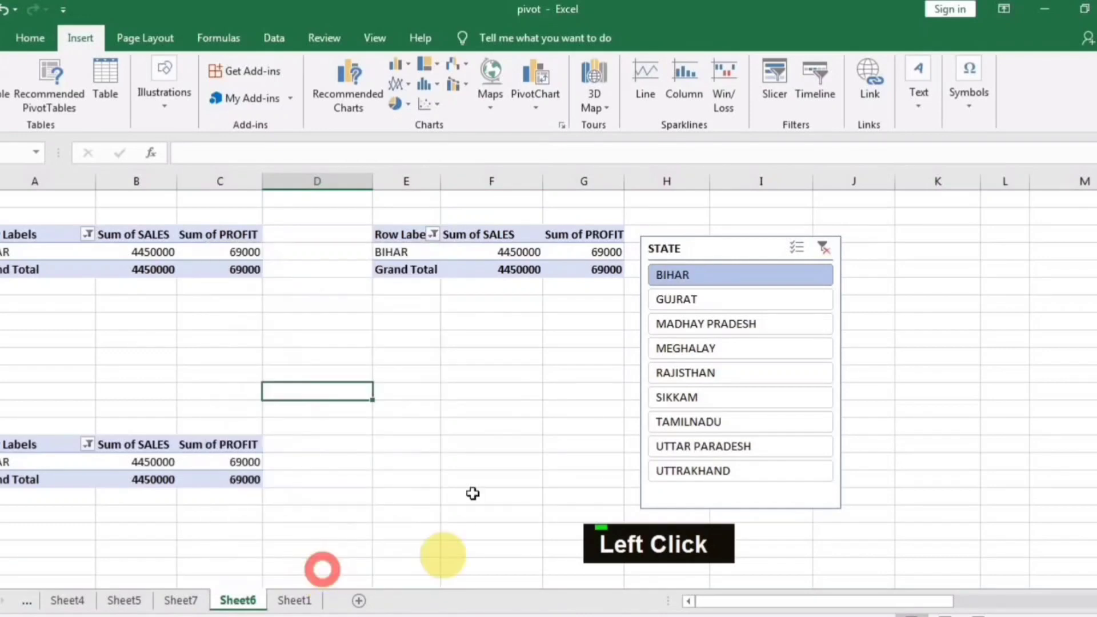
left_click(433, 235)
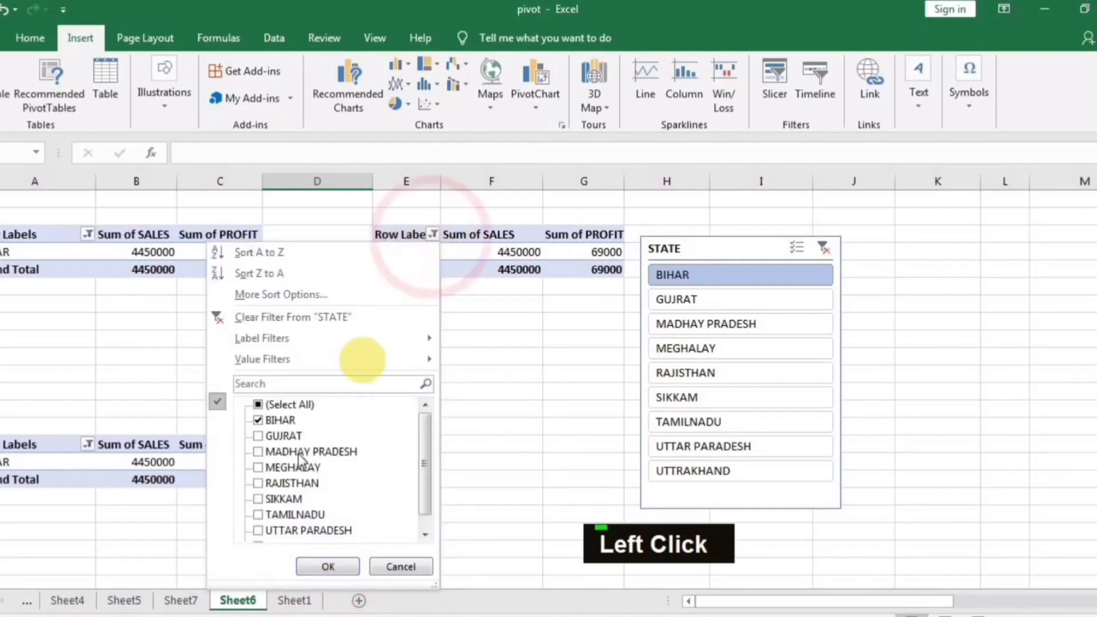
left_click(334, 569)
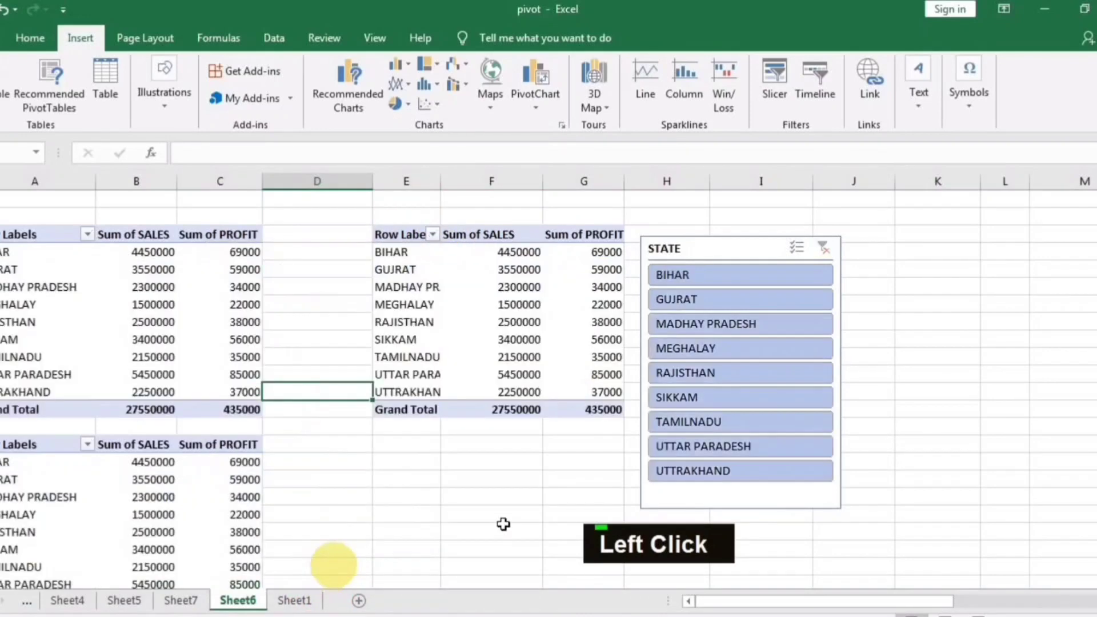
Move the STATE slicer up slightly and use it to filter the pivot tables to BIHAR.
left_click_drag(729, 252, 702, 233)
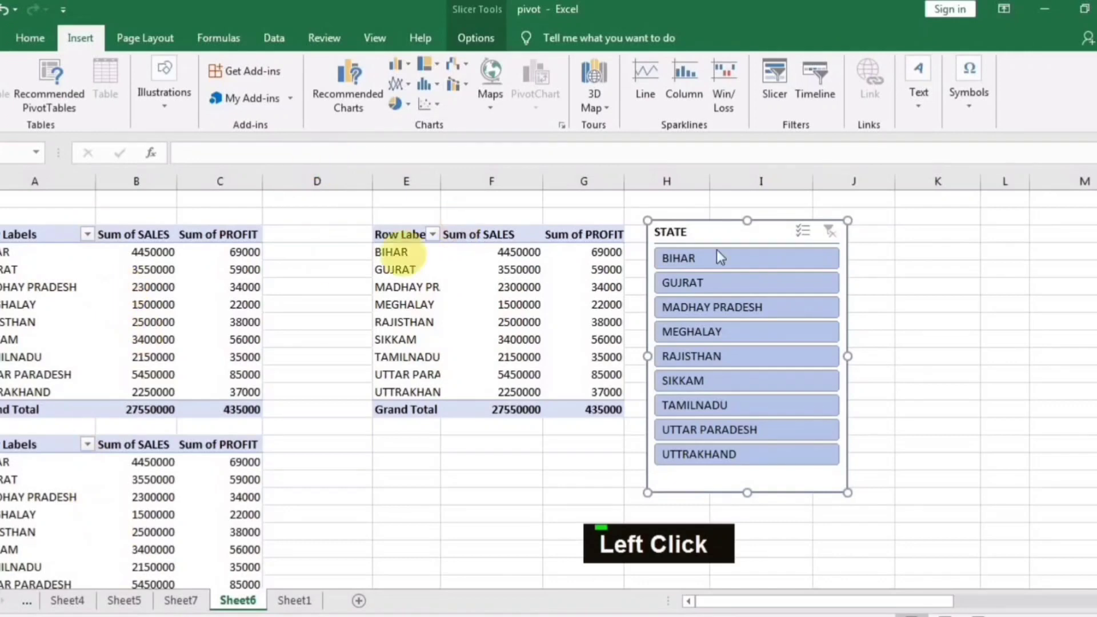
left_click(696, 259)
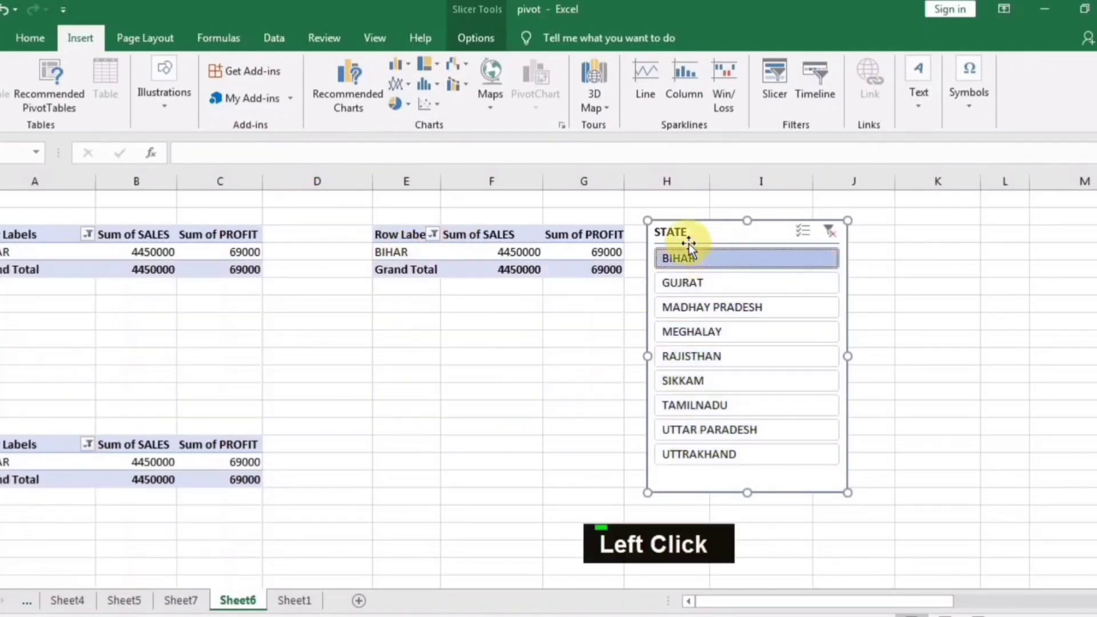
Inspect the row label filter of the pivot table in columns E to G, and reapply BIHAR in the STATE slicer.
left_click(434, 235)
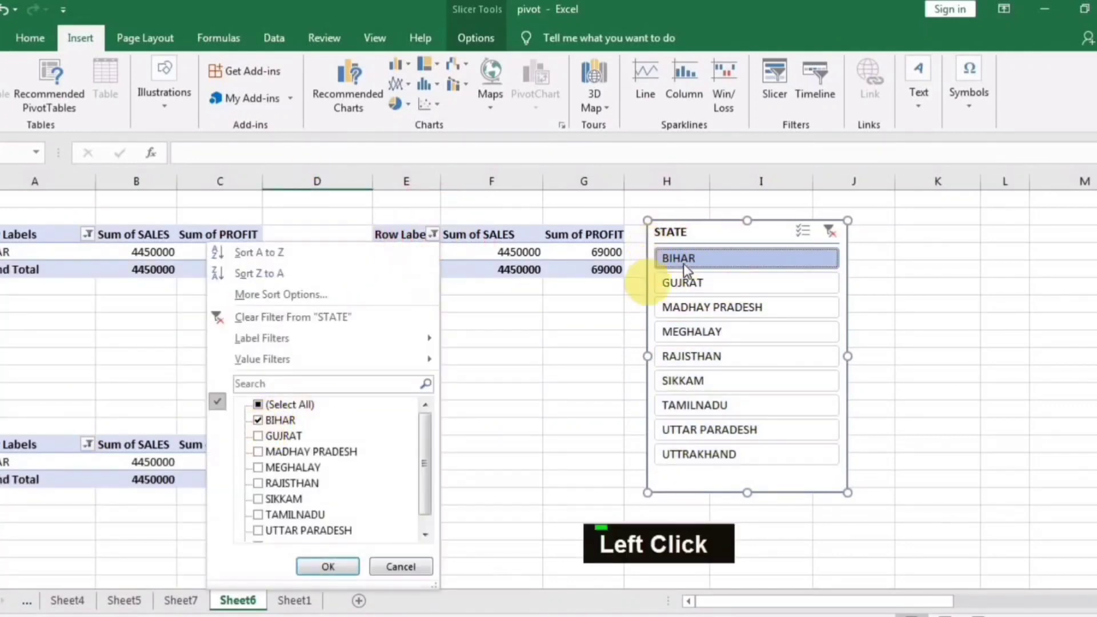
left_click(700, 259)
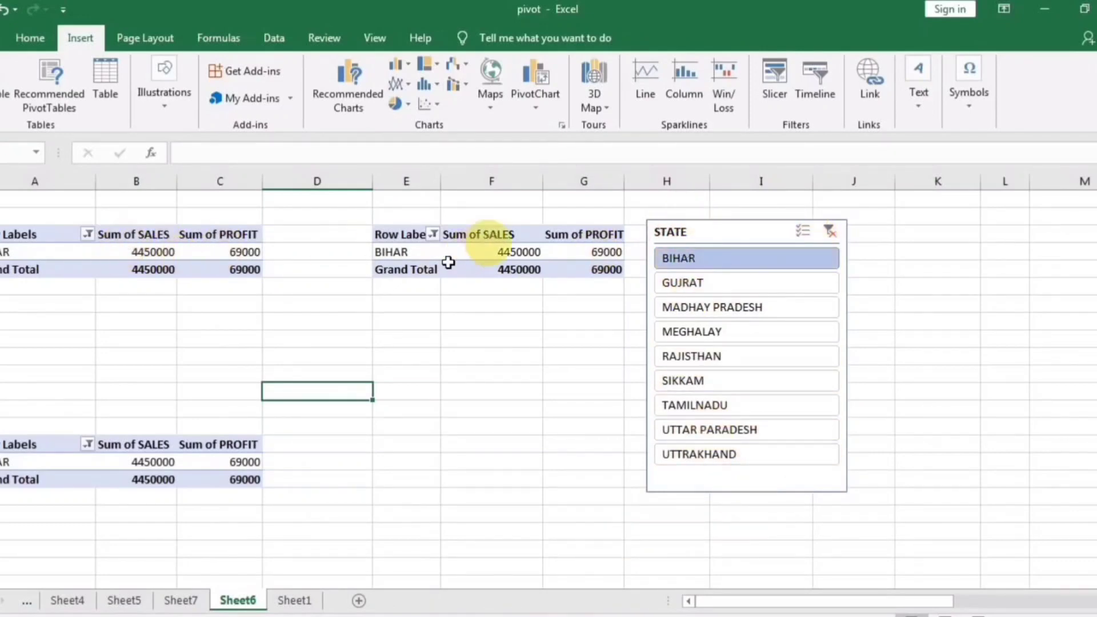
left_click(681, 286)
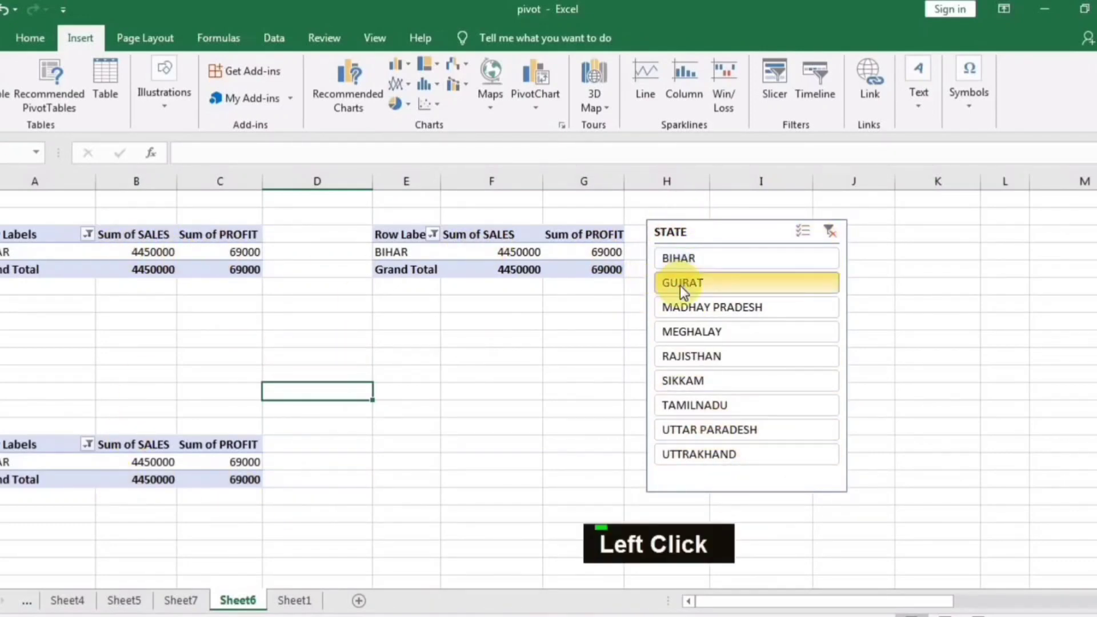
left_click(698, 256)
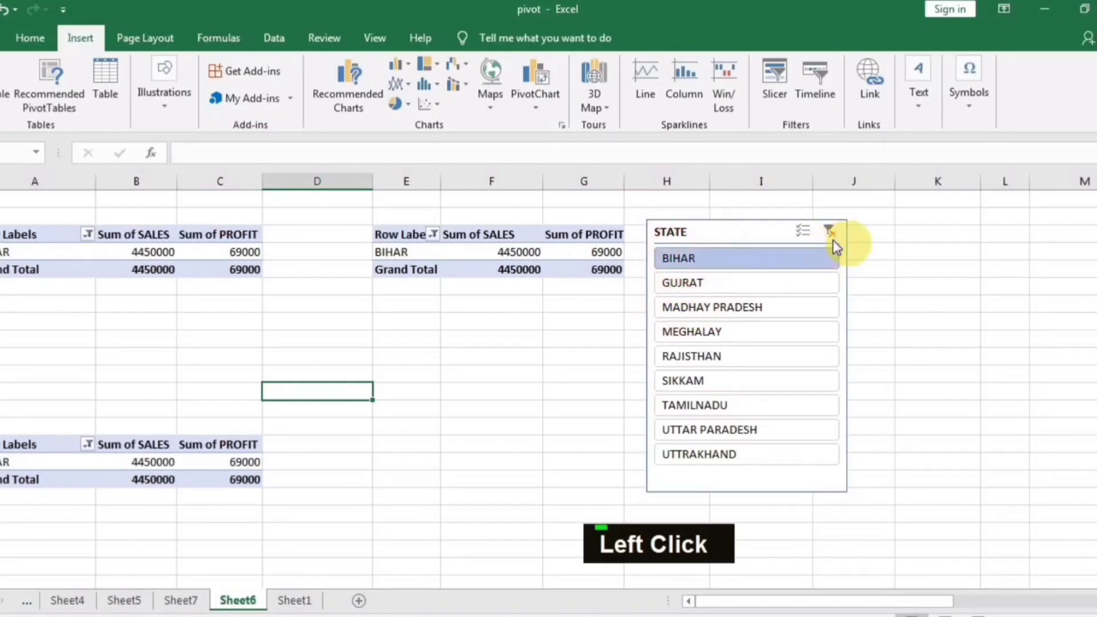
Clear the STATE slicer filter so all states are selected again.
left_click(240, 423)
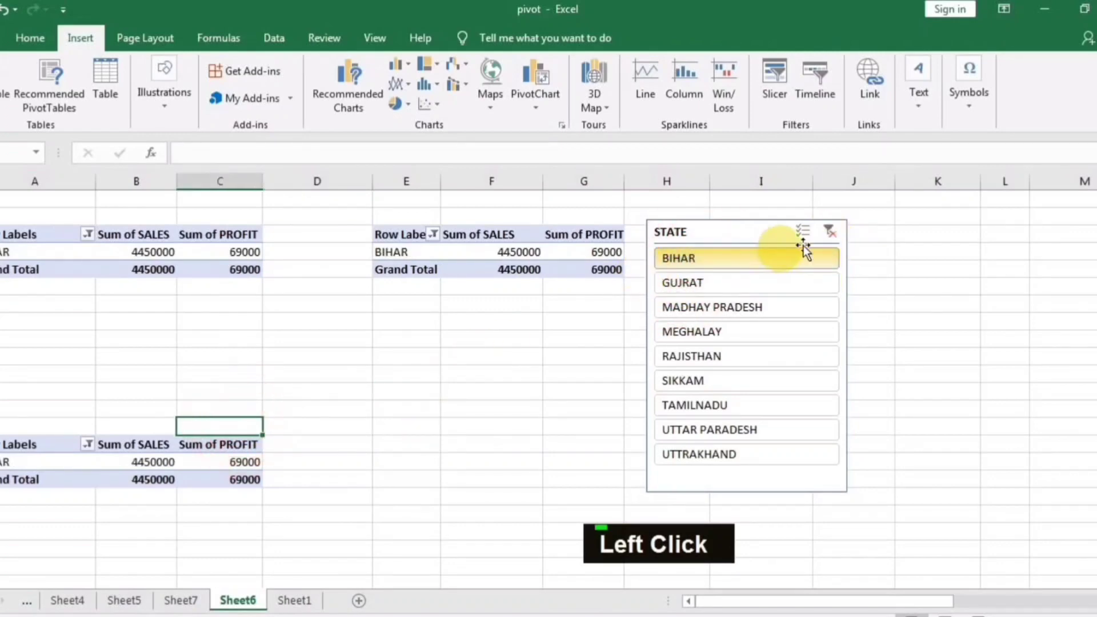
left_click(831, 231)
left_click(336, 516)
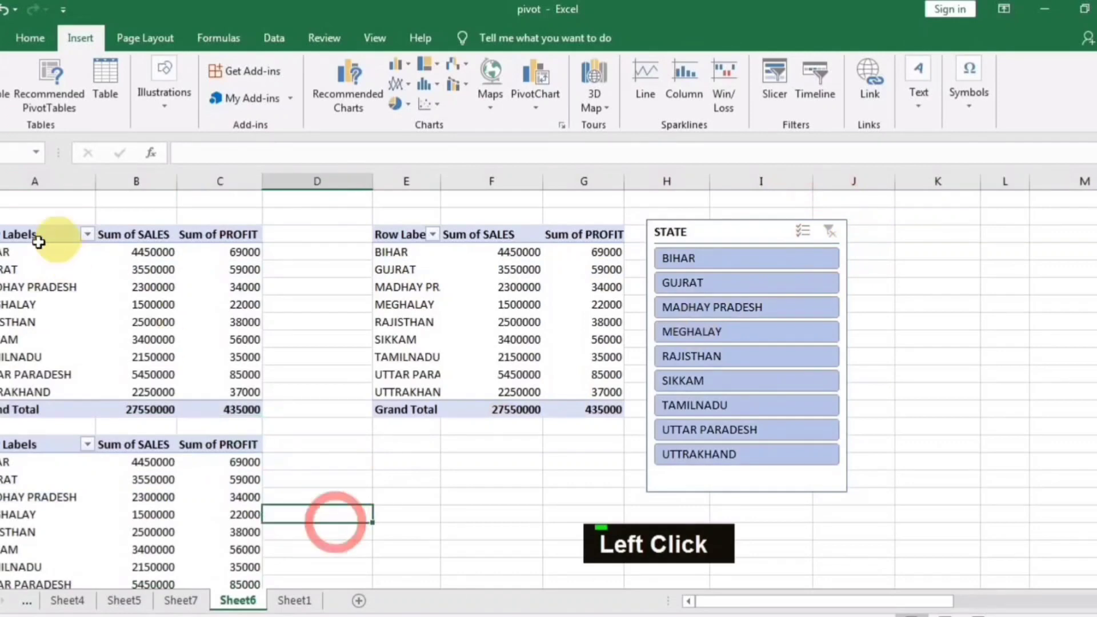
Duplicate the original pivot table directly below the one in columns E to G, and nudge the STATE slicer slightly away from the tables.
left_click_drag(38, 243, 214, 416)
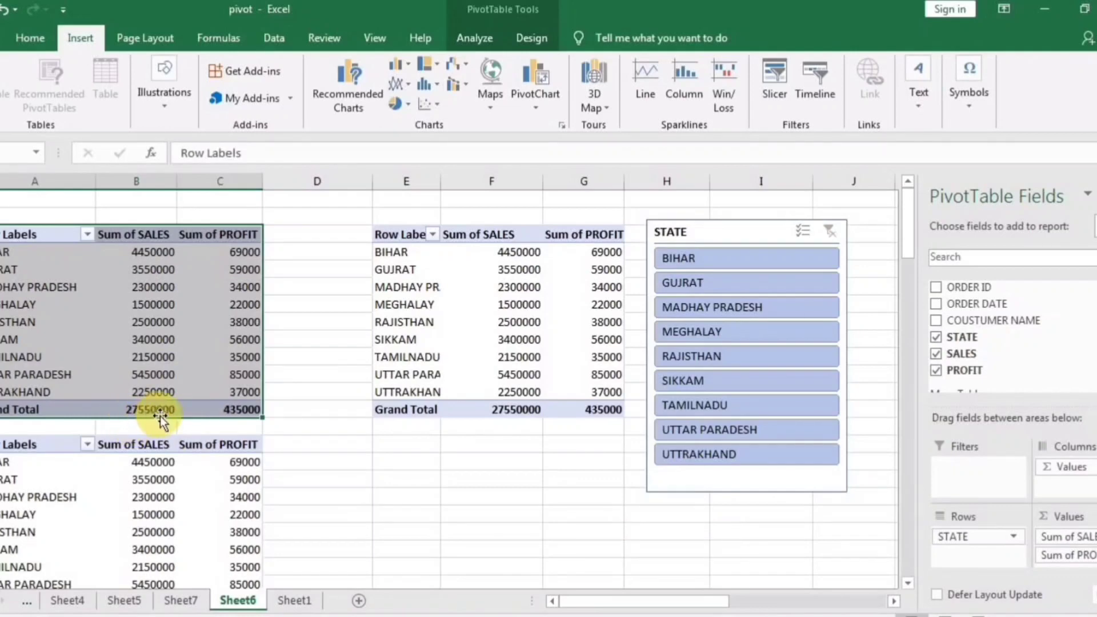
left_click_drag(149, 416, 462, 468)
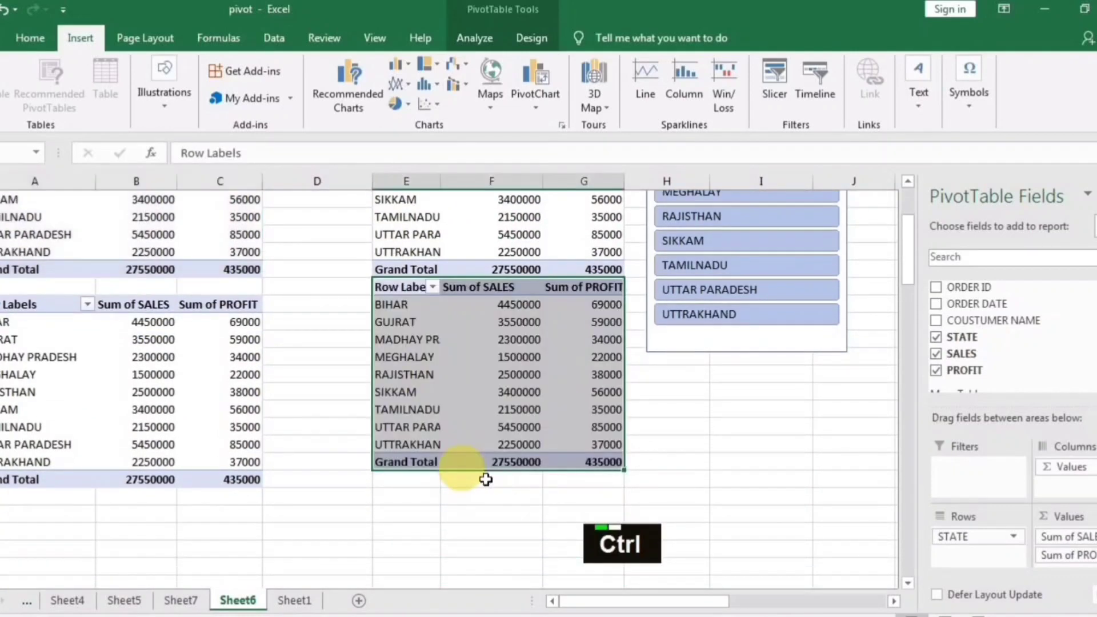
scroll(661, 454, "up", 2)
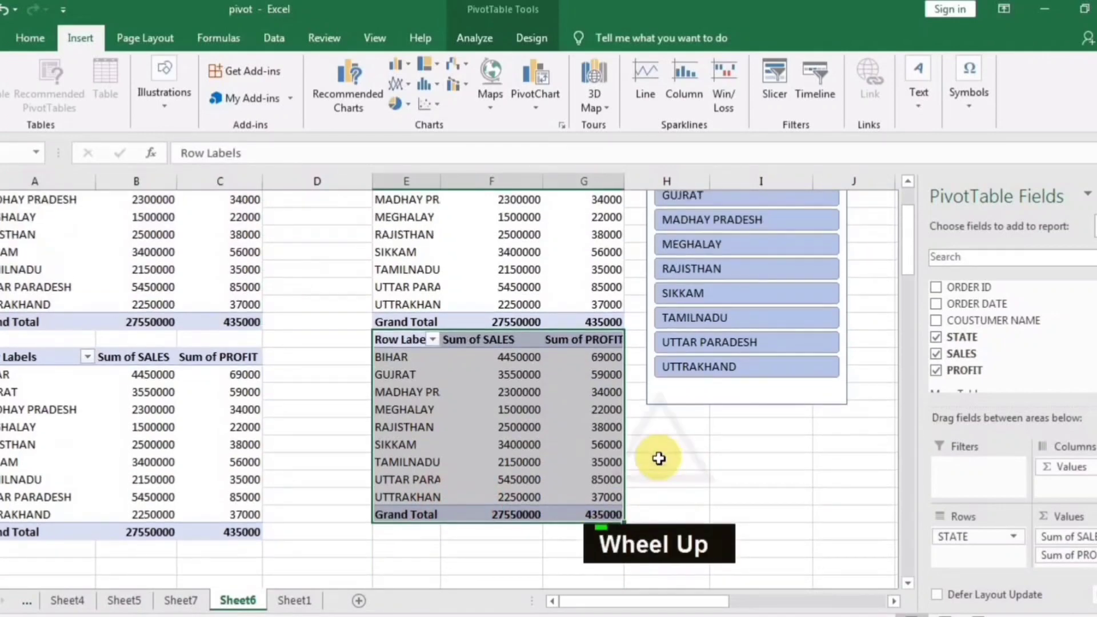
scroll(522, 563, "down", 1)
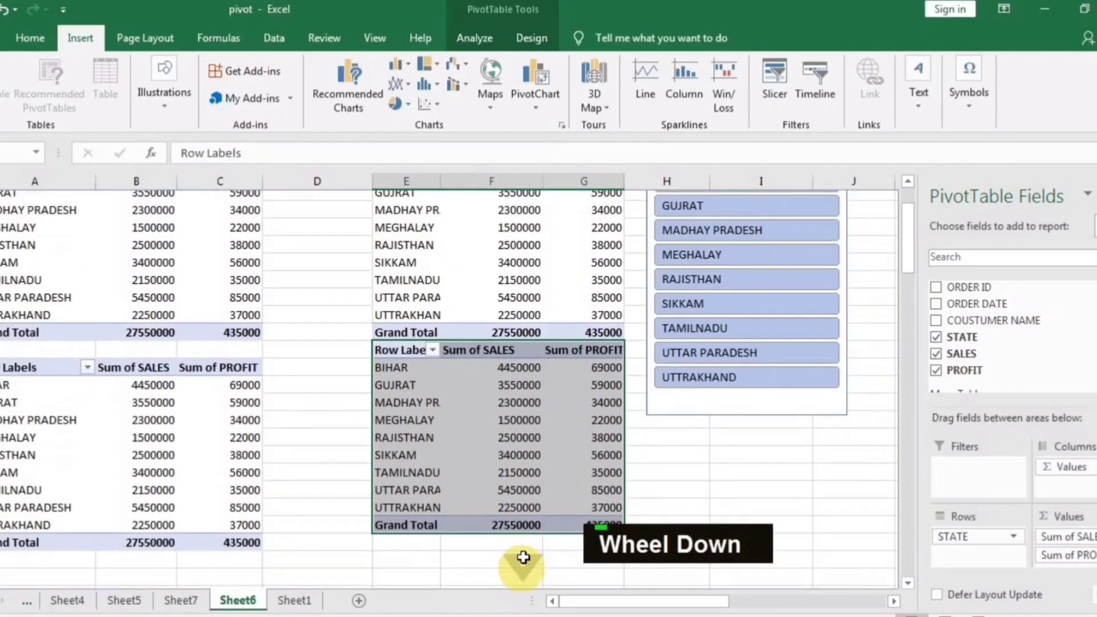
scroll(352, 365, "up", 2)
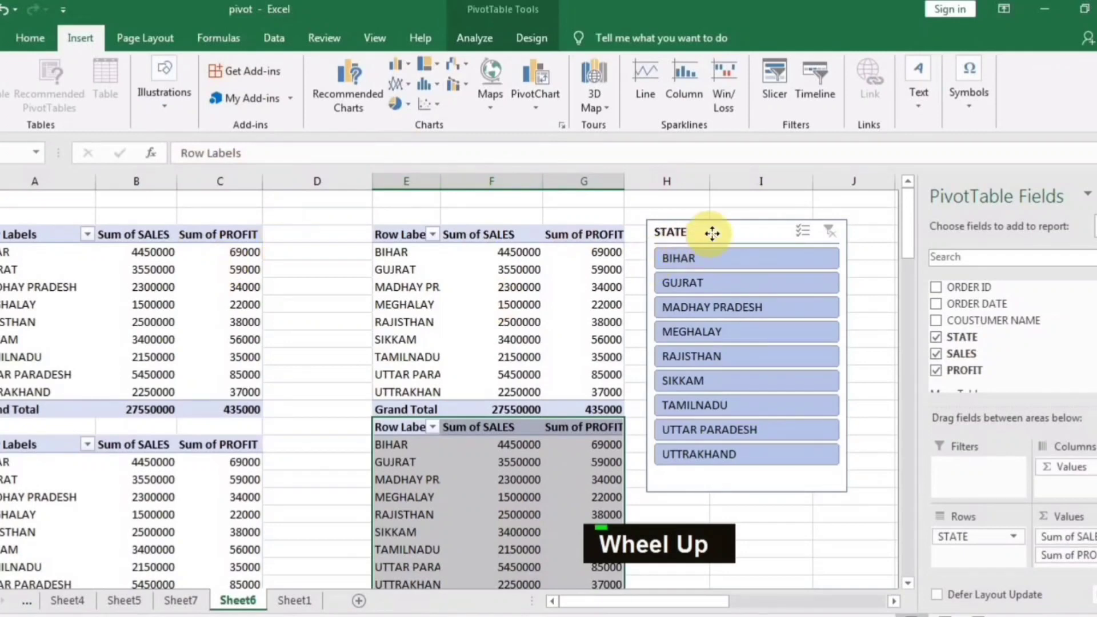
left_click_drag(712, 234, 723, 232)
Insert a COUSTUMER NAME slicer for the upper pivot table in columns E to G and arrange it beside the STATE slicer.
left_click(509, 314)
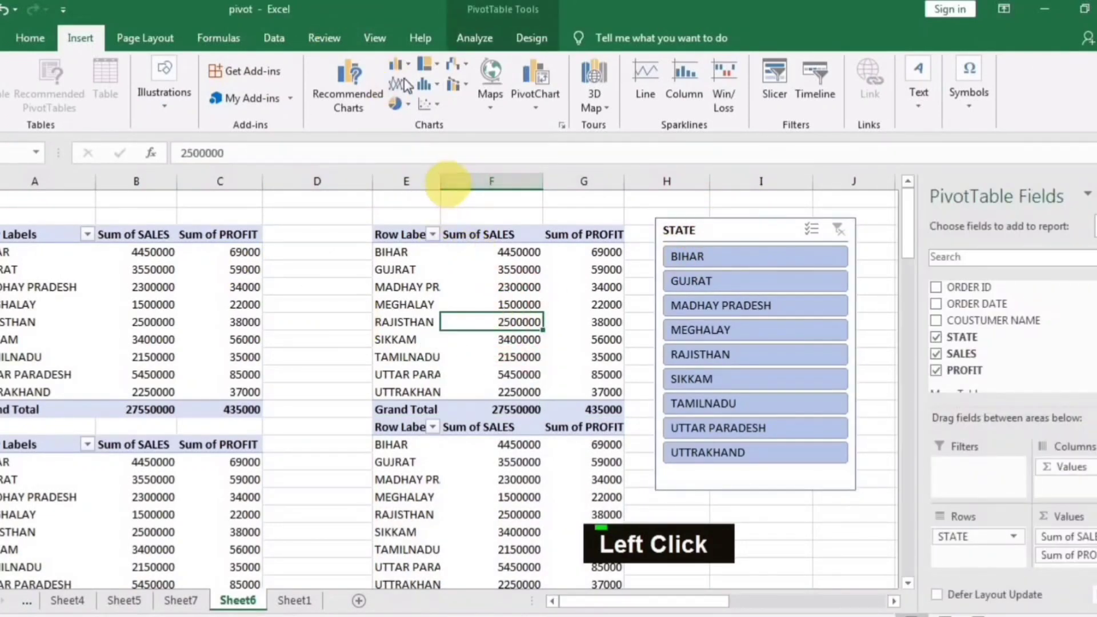
left_click(467, 36)
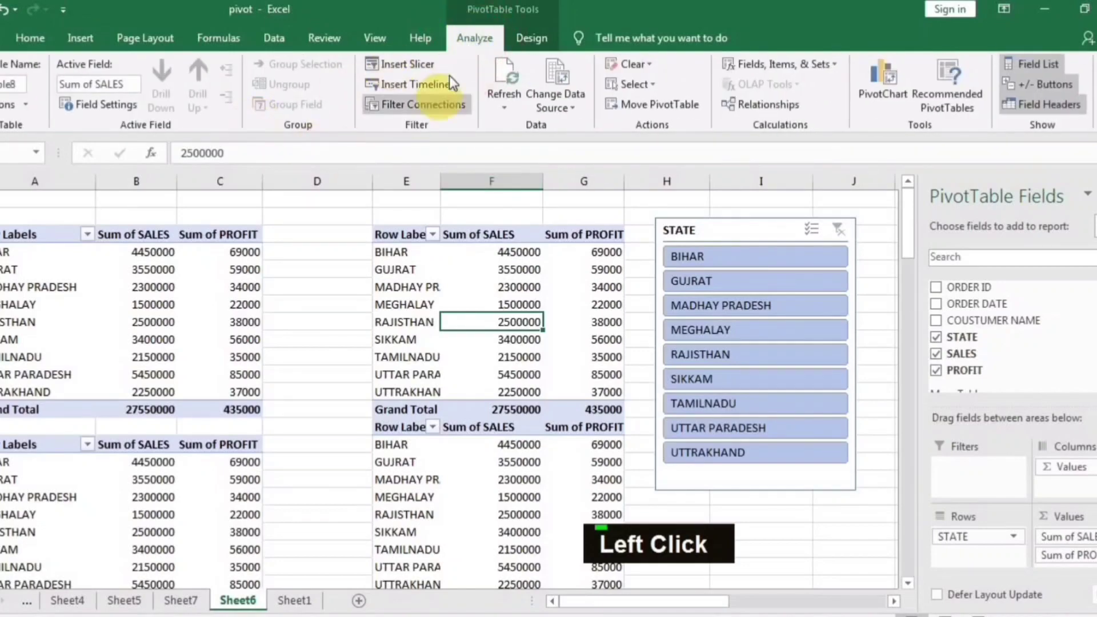
left_click(422, 63)
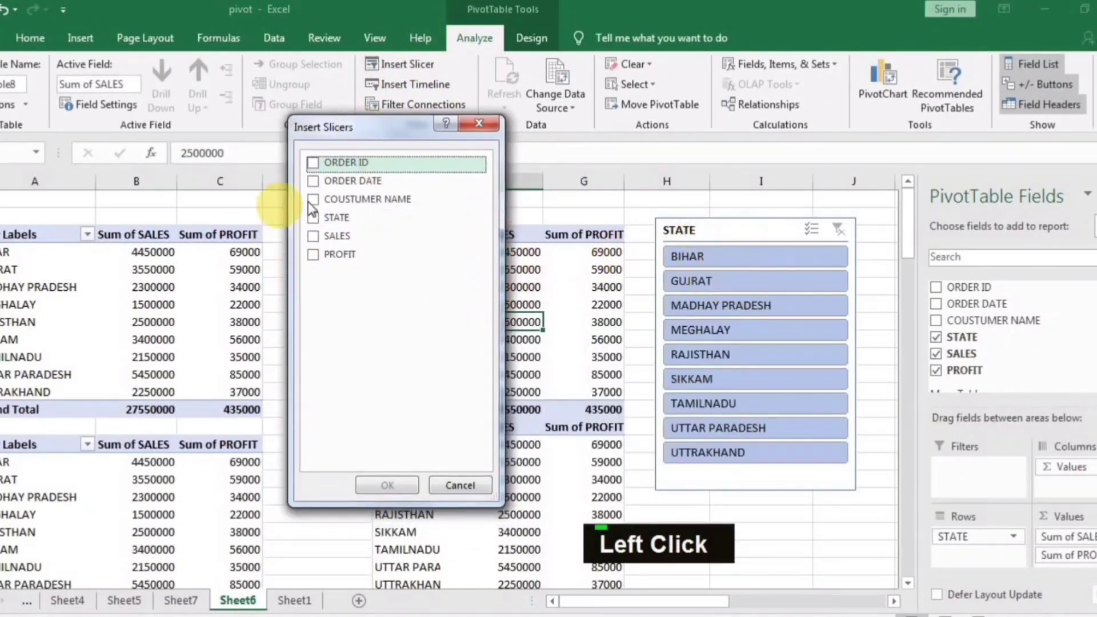
left_click(350, 197)
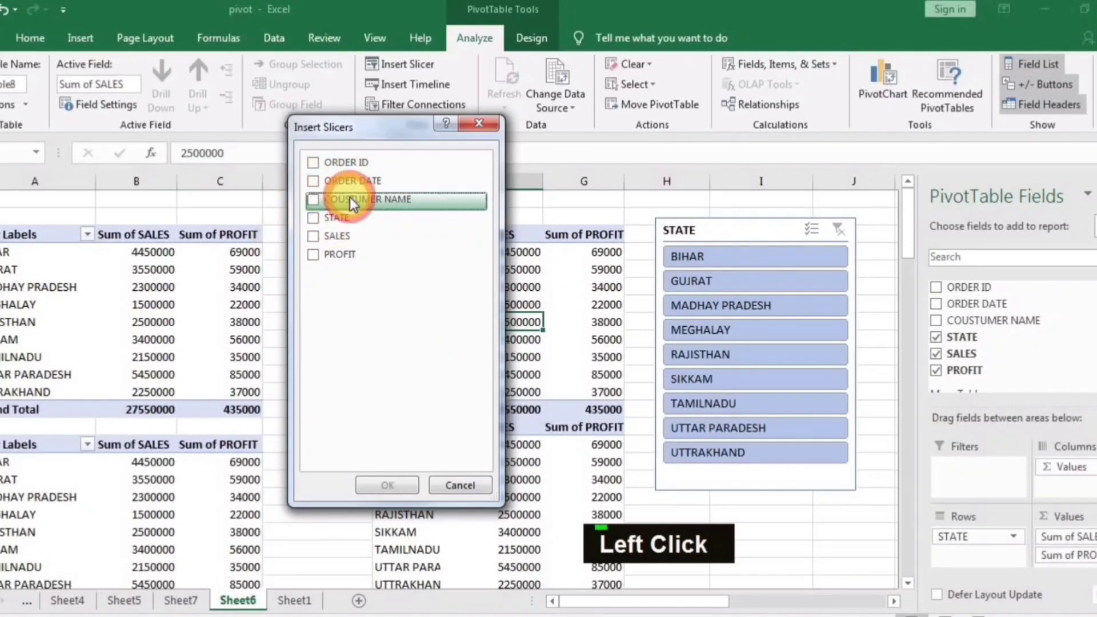
left_click(313, 205)
left_click(385, 485)
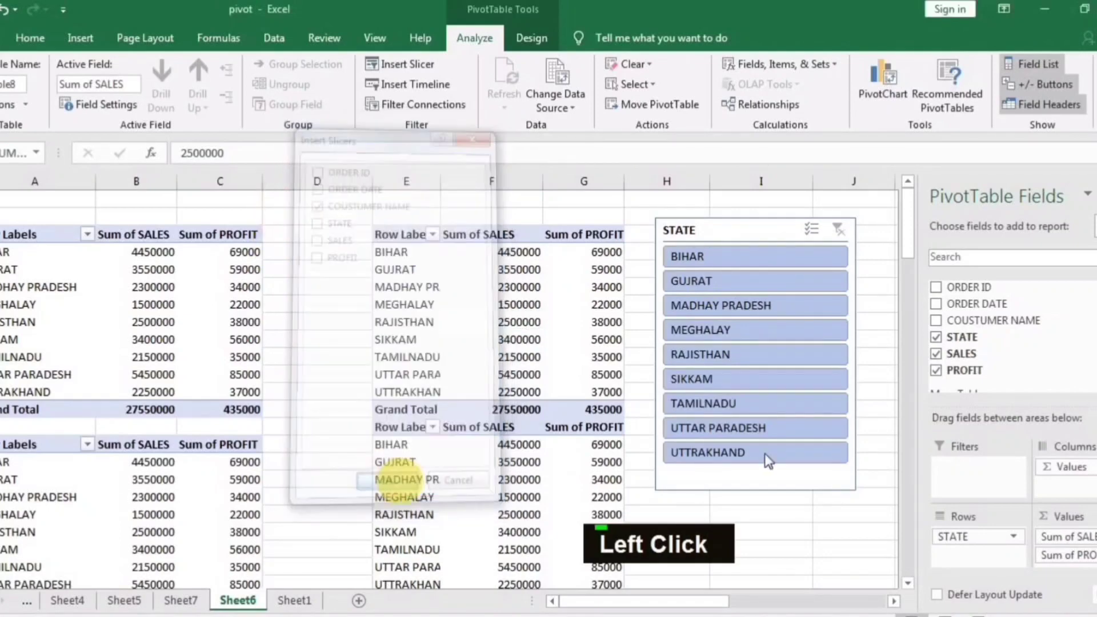
left_click_drag(438, 288, 994, 270)
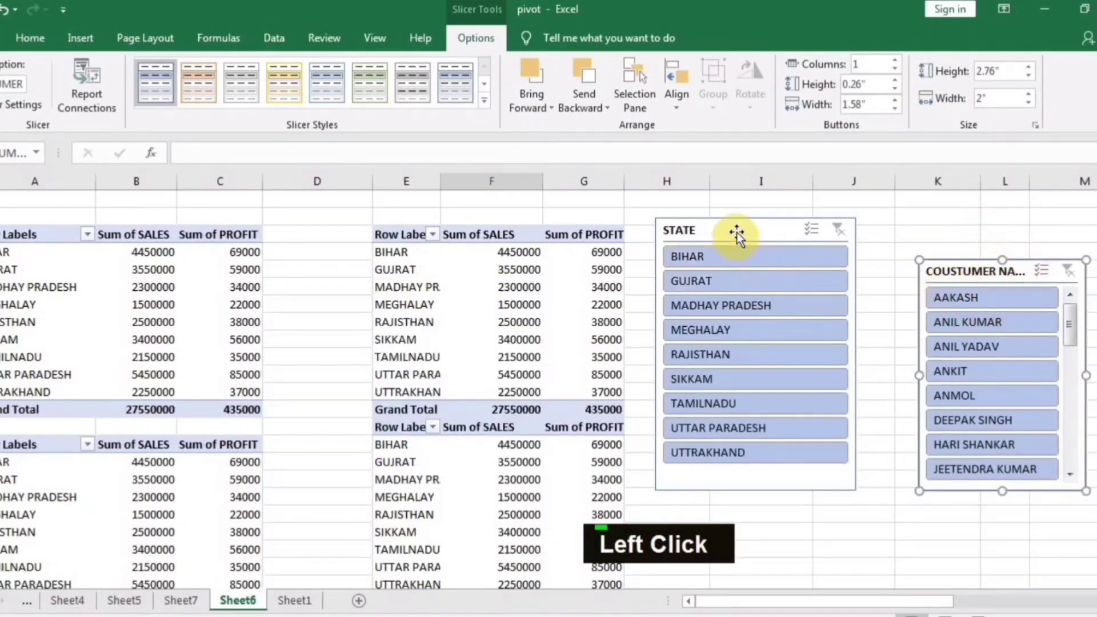
left_click_drag(736, 232, 754, 226)
Filter all the pivot tables to BIHAR with the STATE slicer, and clear that filter.
left_click(740, 253)
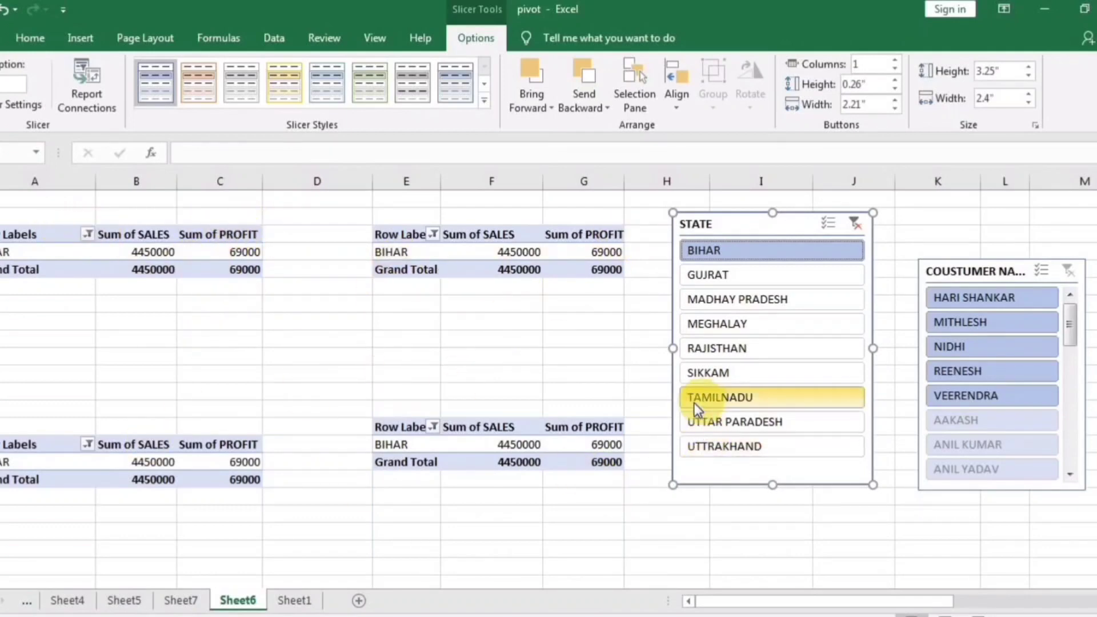
left_click(721, 246)
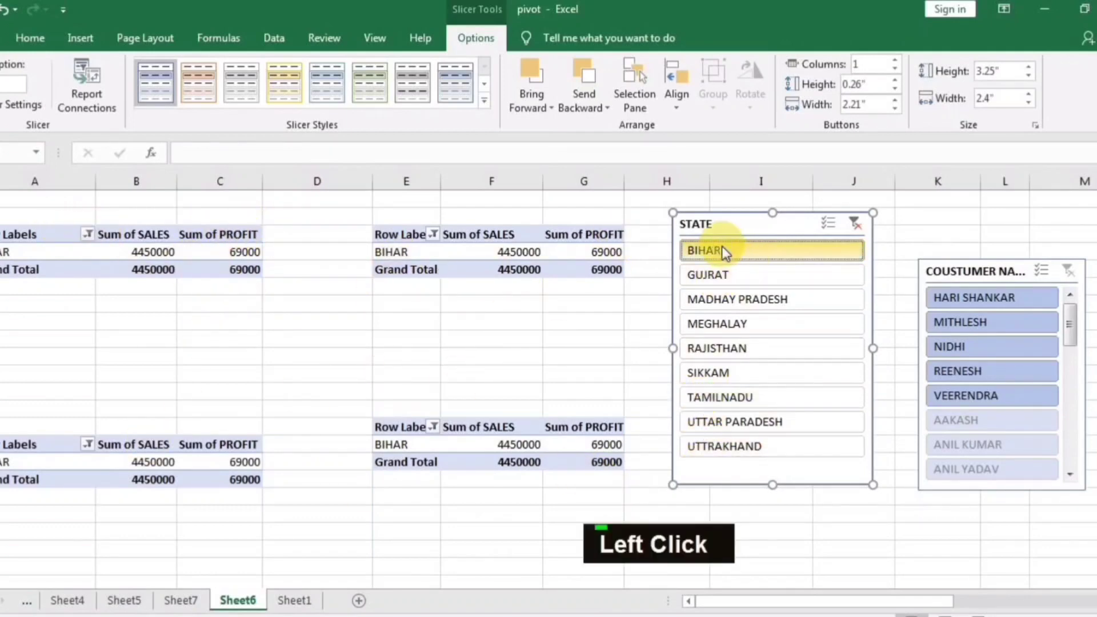
left_click(859, 230)
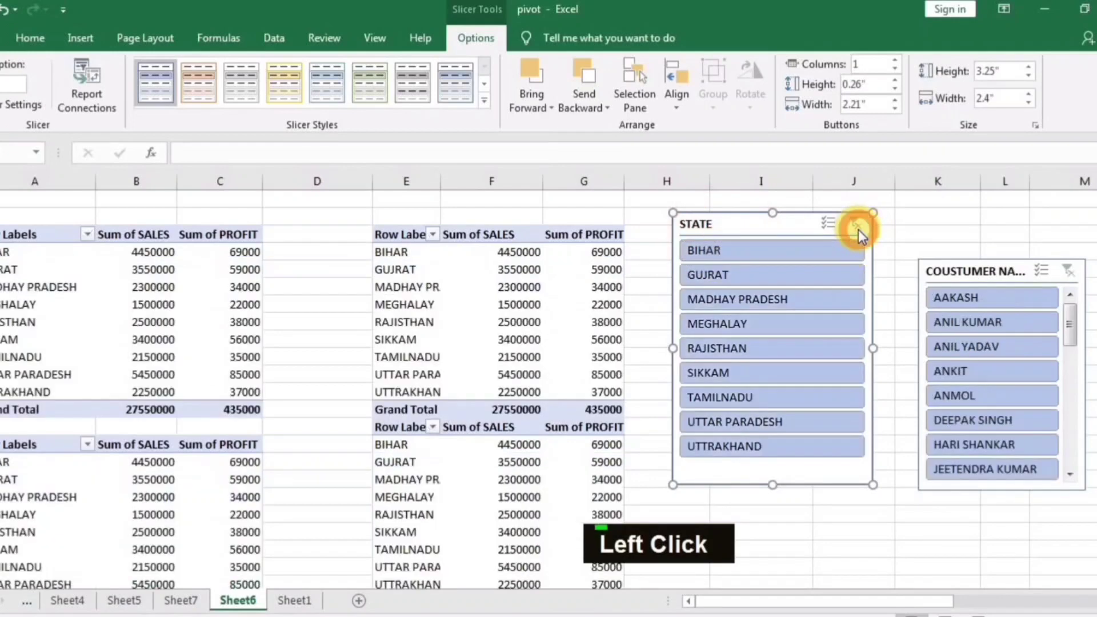
Test the COUSTUMER NAME slicer by filtering to the first and second listed customers in turn, and clear the filter.
double_click(979, 269)
left_click(949, 294)
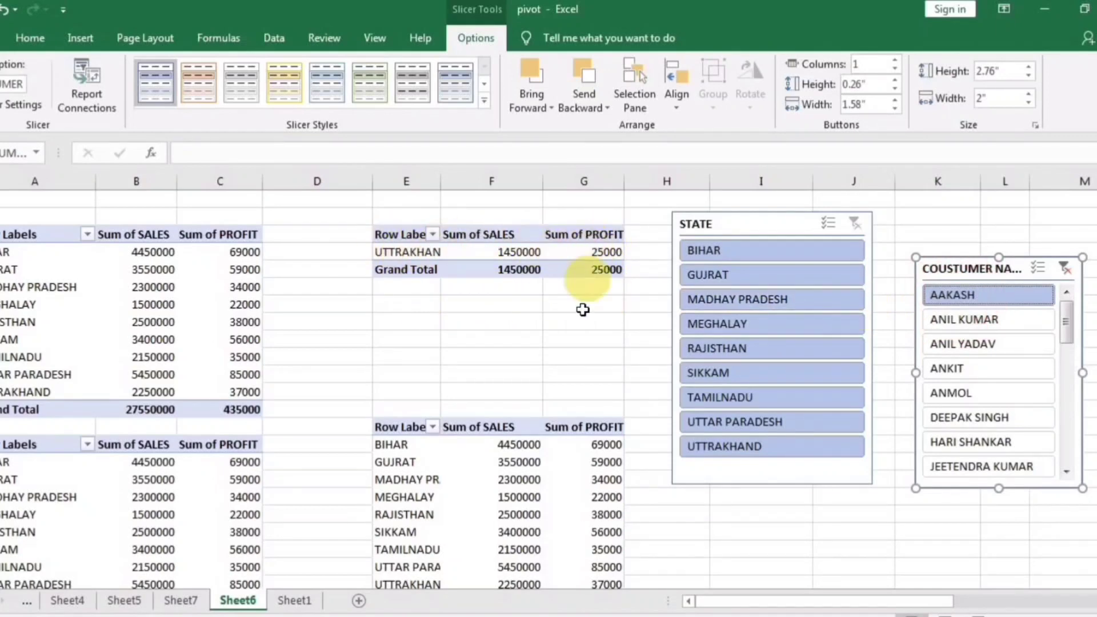
left_click(940, 319)
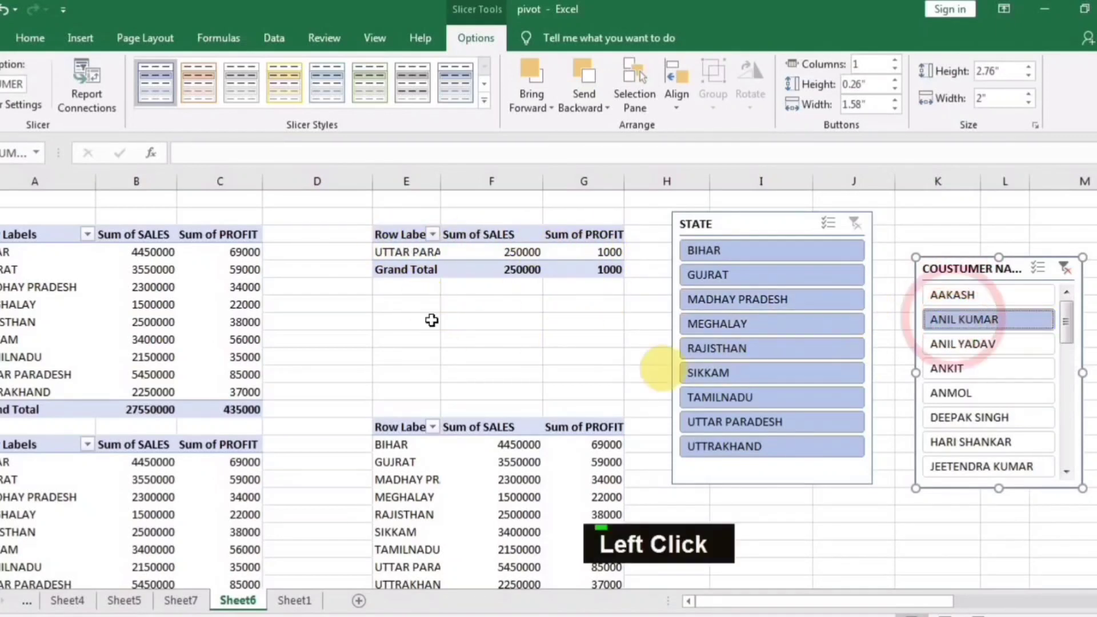
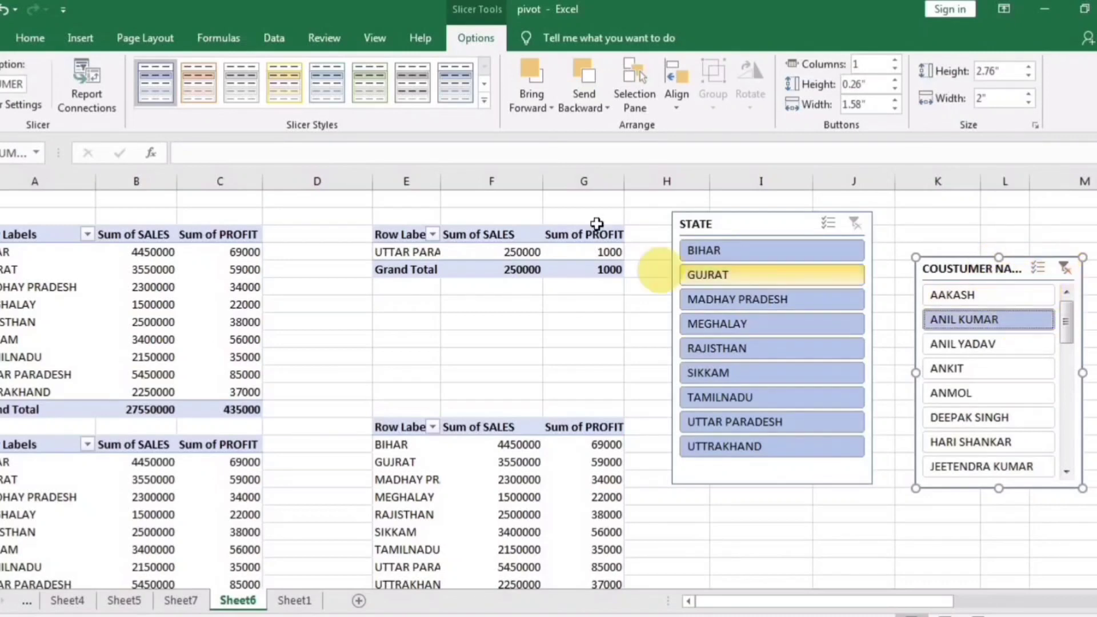
left_click(1063, 271)
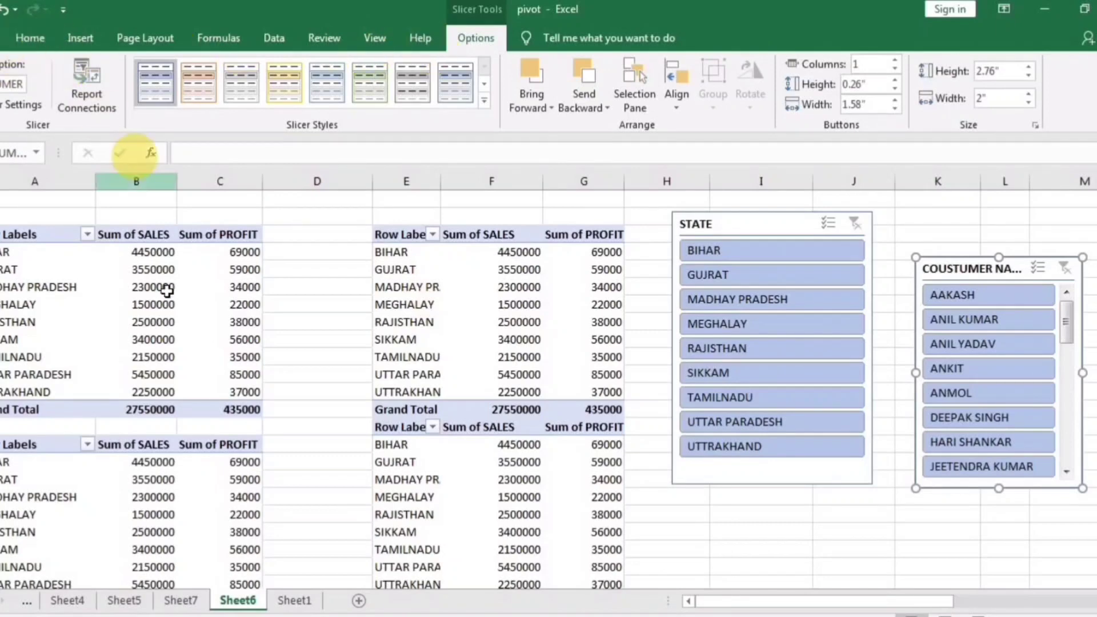
Examine the Filter Connections of the original pivot table in columns A to C without changing them.
left_click_drag(194, 322, 192, 311)
left_click(480, 38)
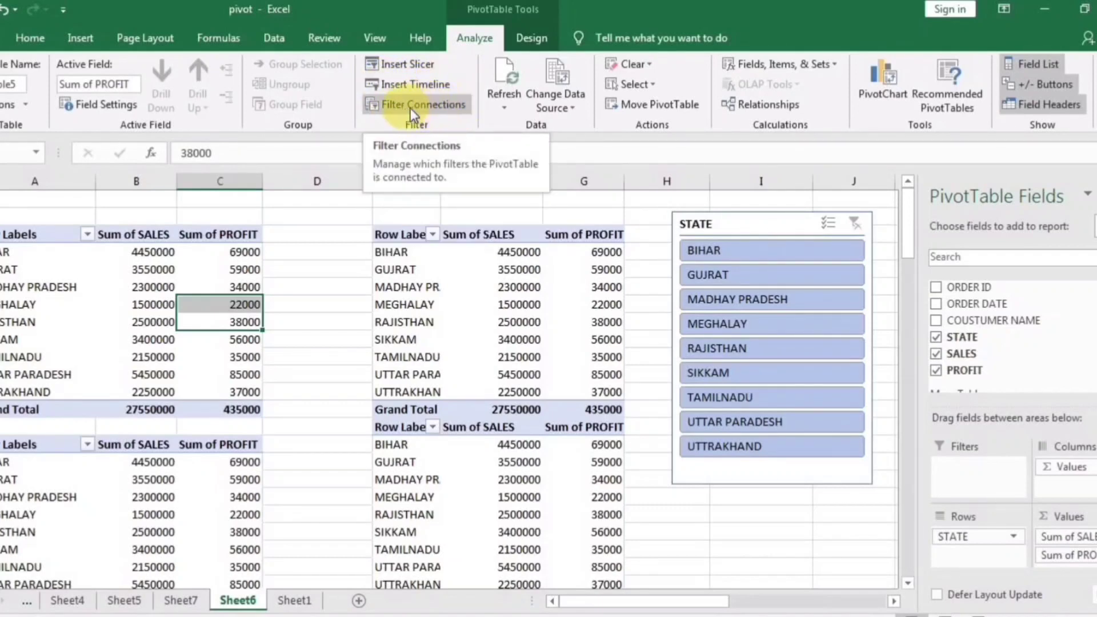
left_click(444, 104)
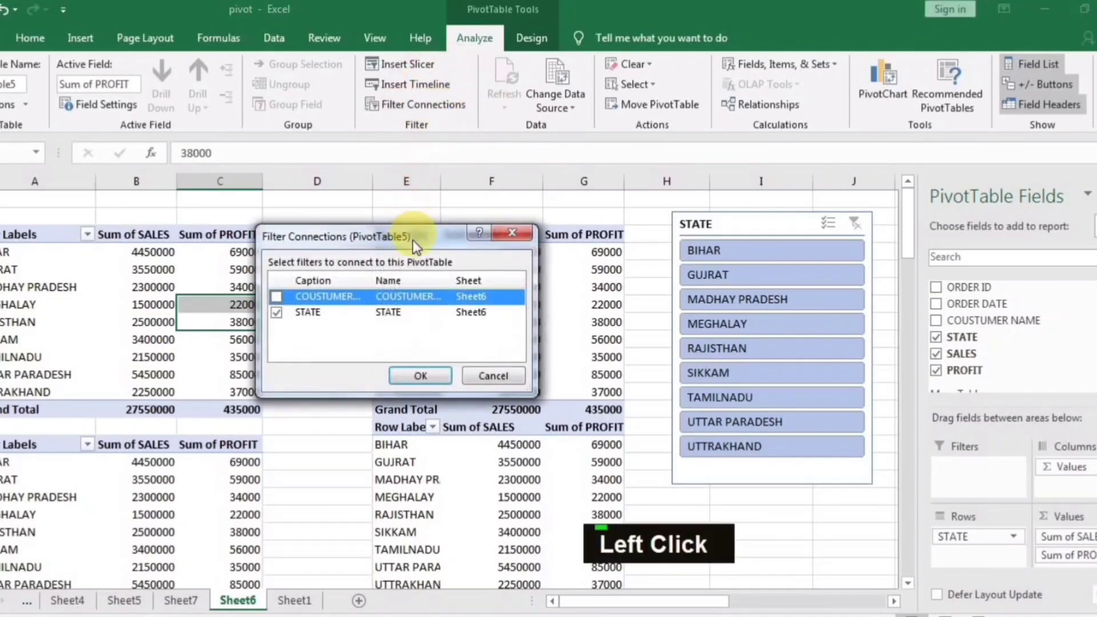
left_click_drag(474, 167, 629, 187)
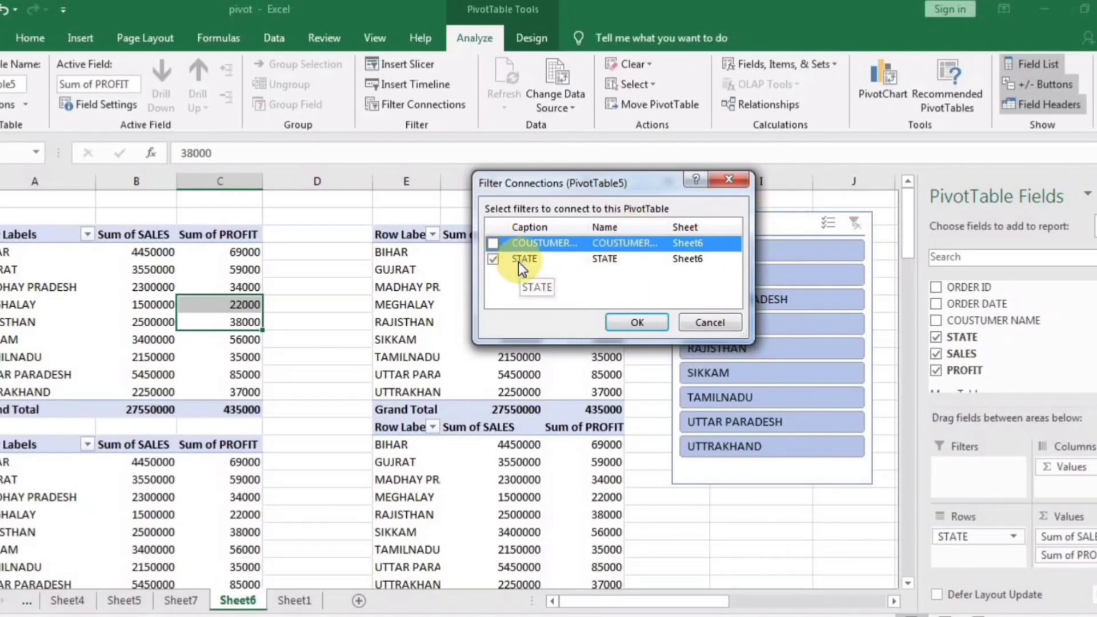
left_click(731, 181)
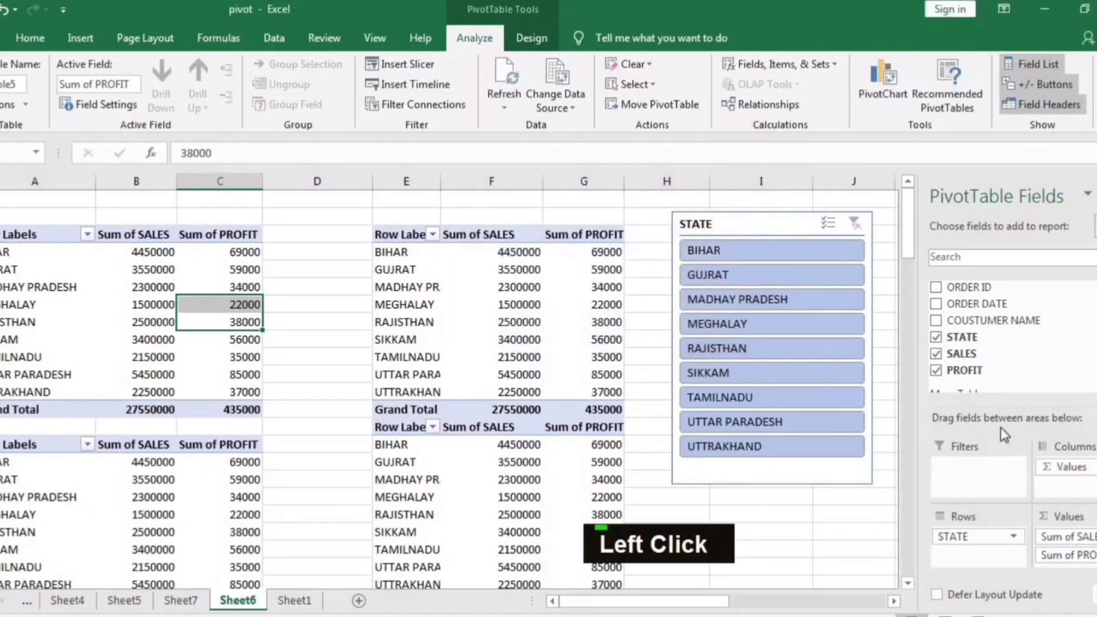
Move the COUSTUMER NAME slicer up beside the STATE slicer and enlarge it to show its full title and more customers.
left_click(842, 517)
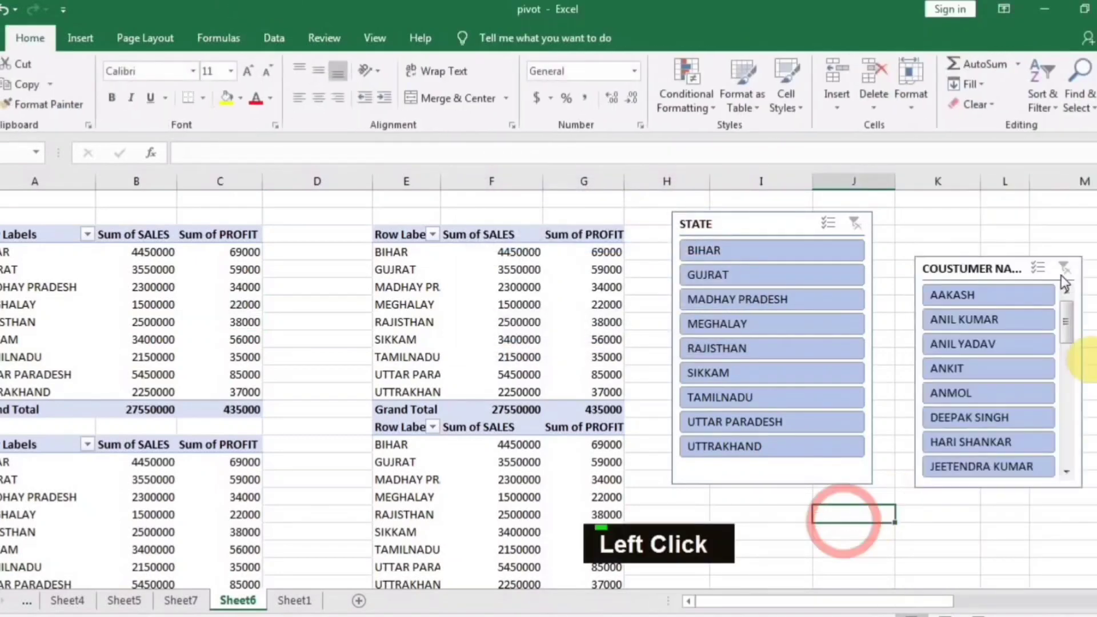
double_click(982, 273)
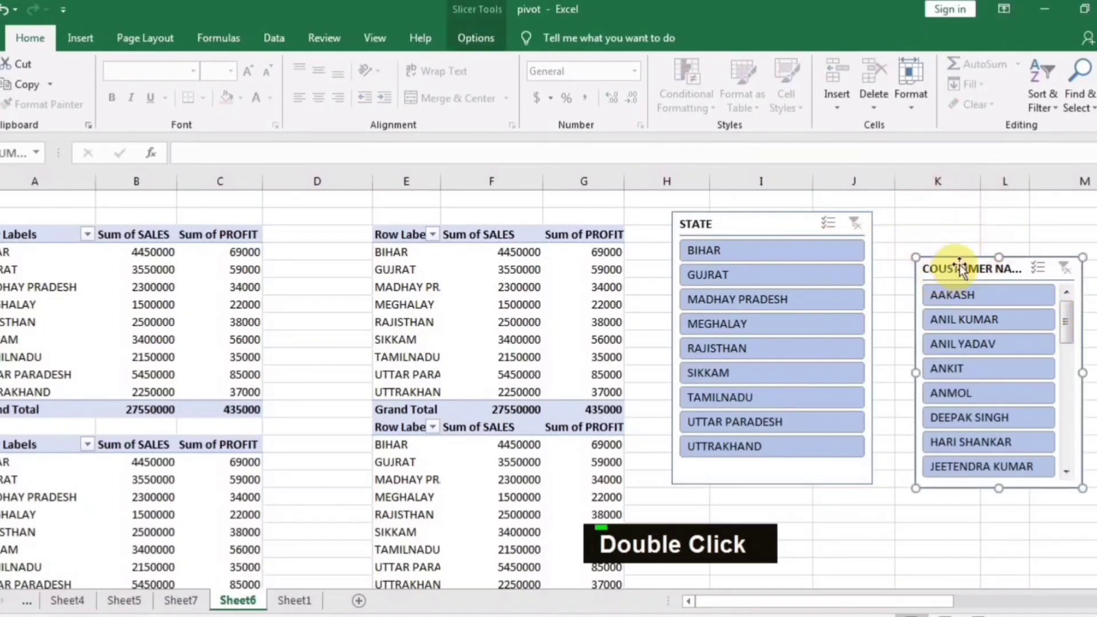
left_click_drag(959, 265, 942, 229)
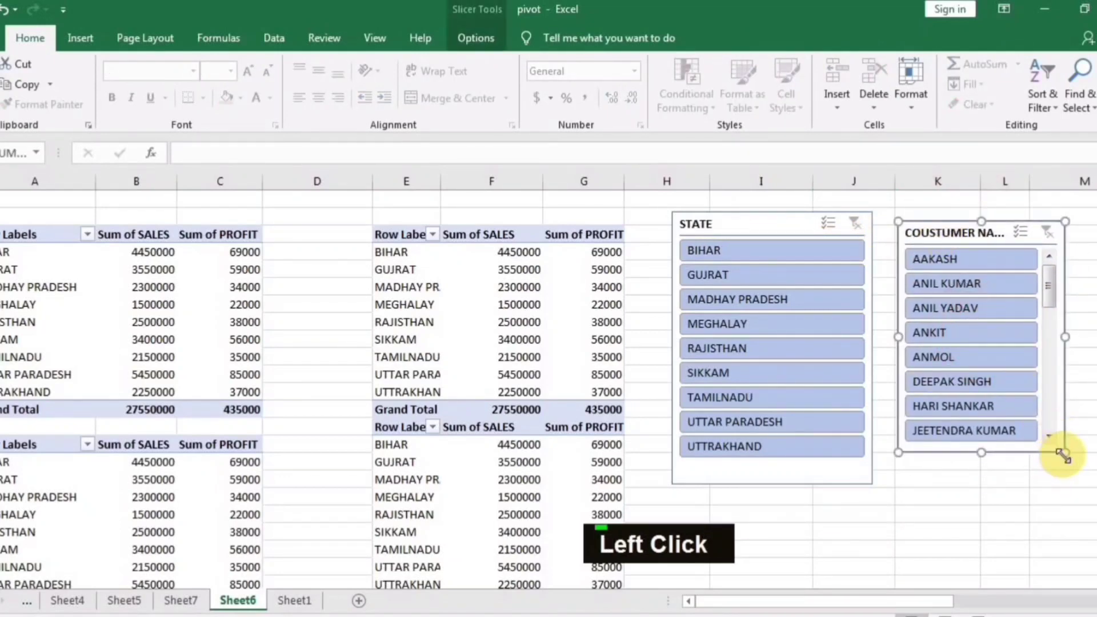
left_click_drag(1064, 455, 1088, 493)
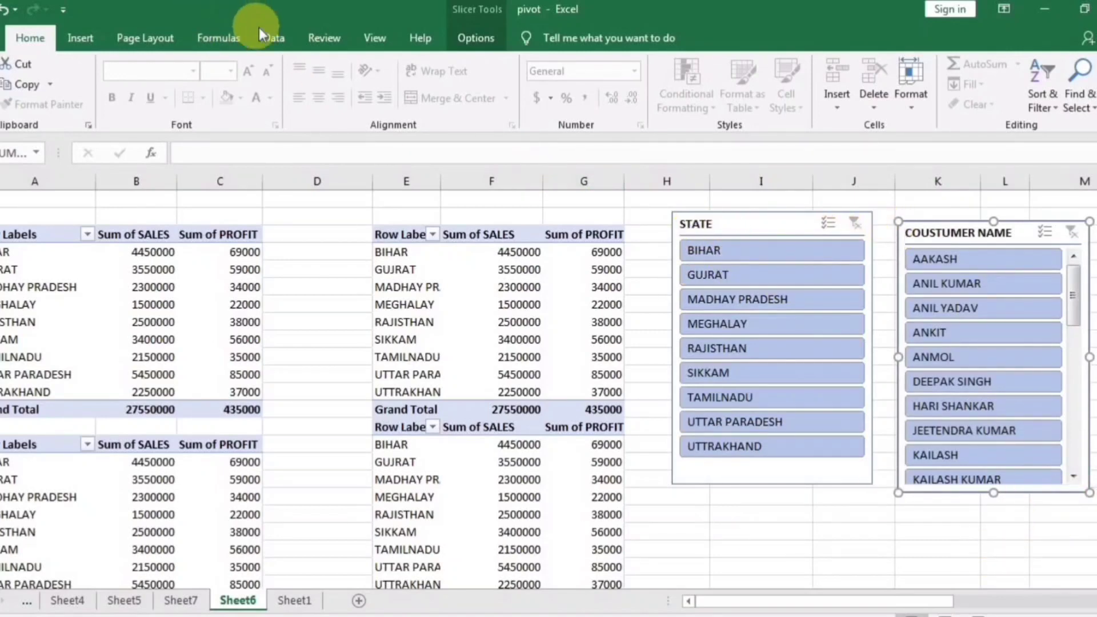
Examine the Filter Connections of the upper pivot table in columns E to G without changing them.
left_click(80, 38)
left_click(517, 321)
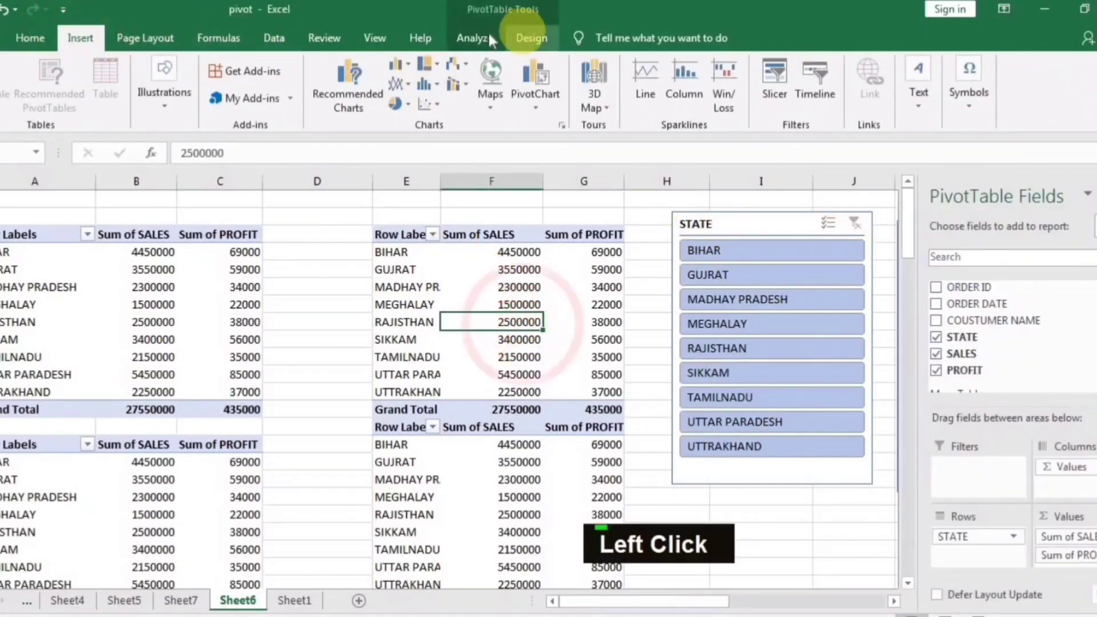
left_click(479, 36)
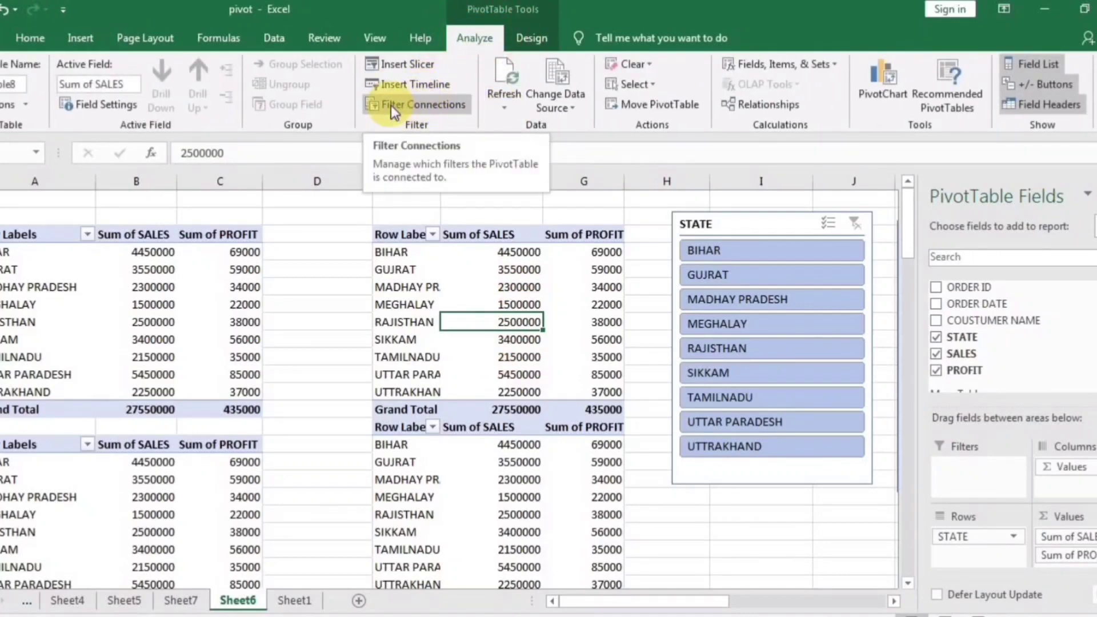
left_click(423, 109)
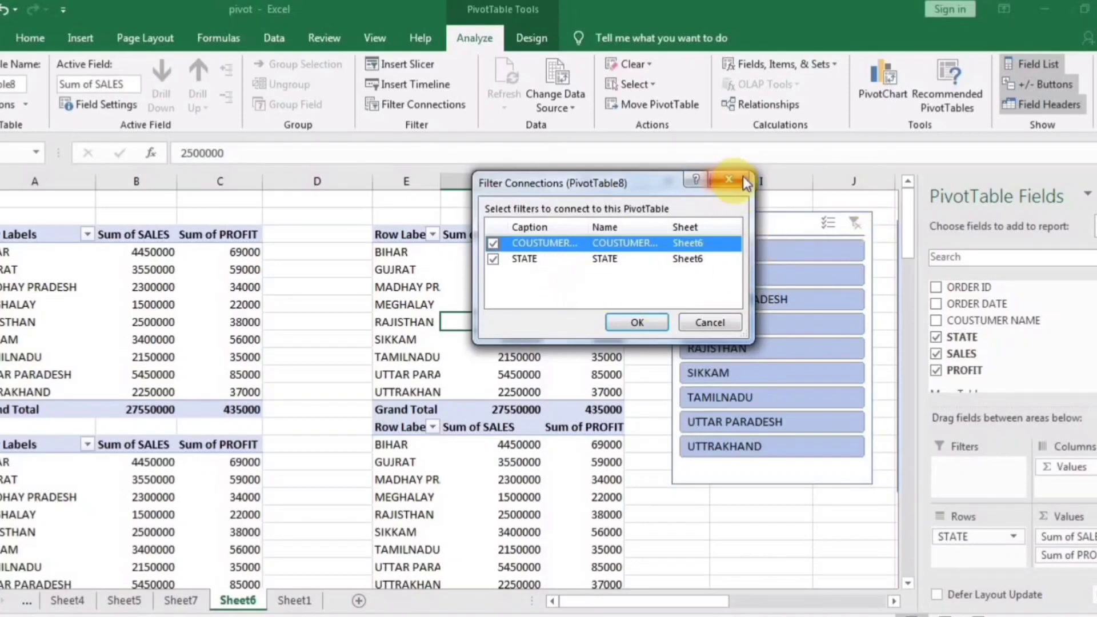
left_click(729, 181)
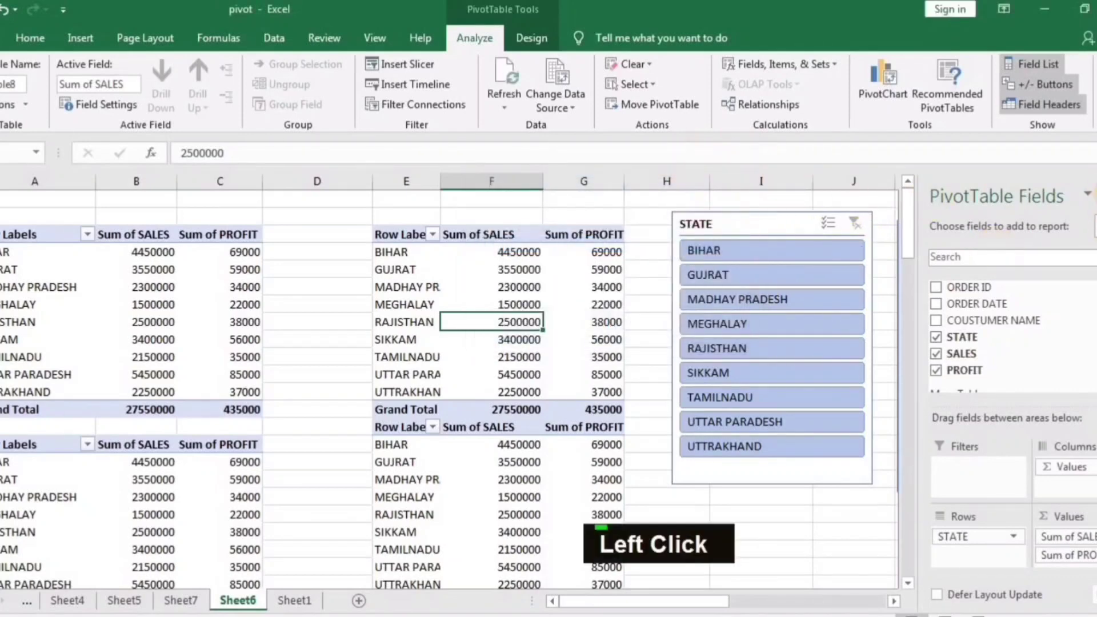
Insert an ORDER DATE slicer from the lower pivot table in columns E to G.
left_click(428, 480)
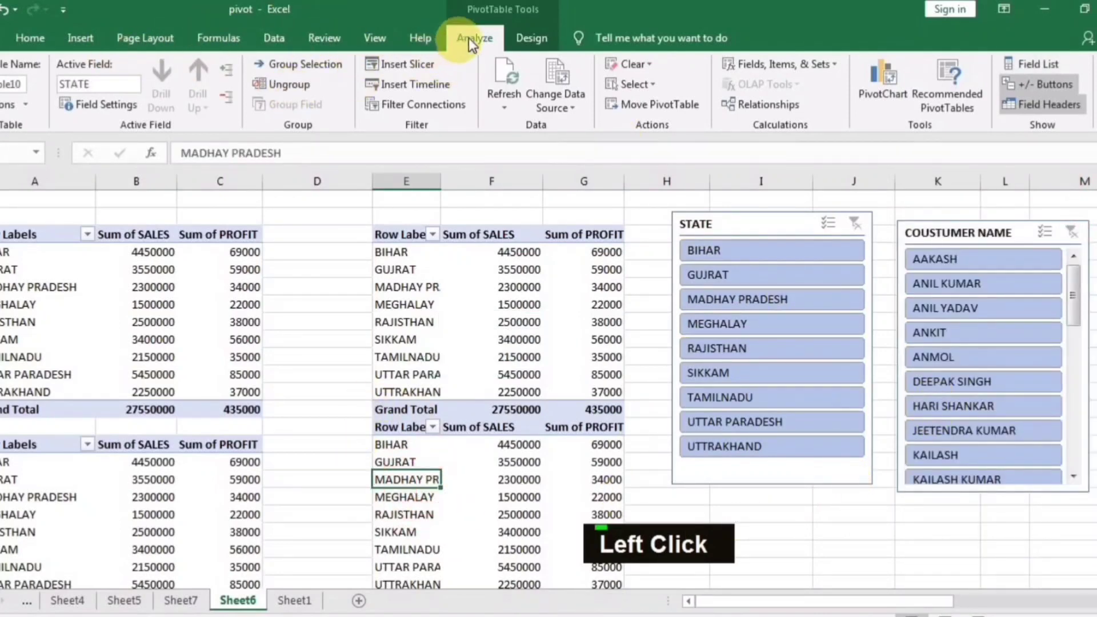
left_click(423, 64)
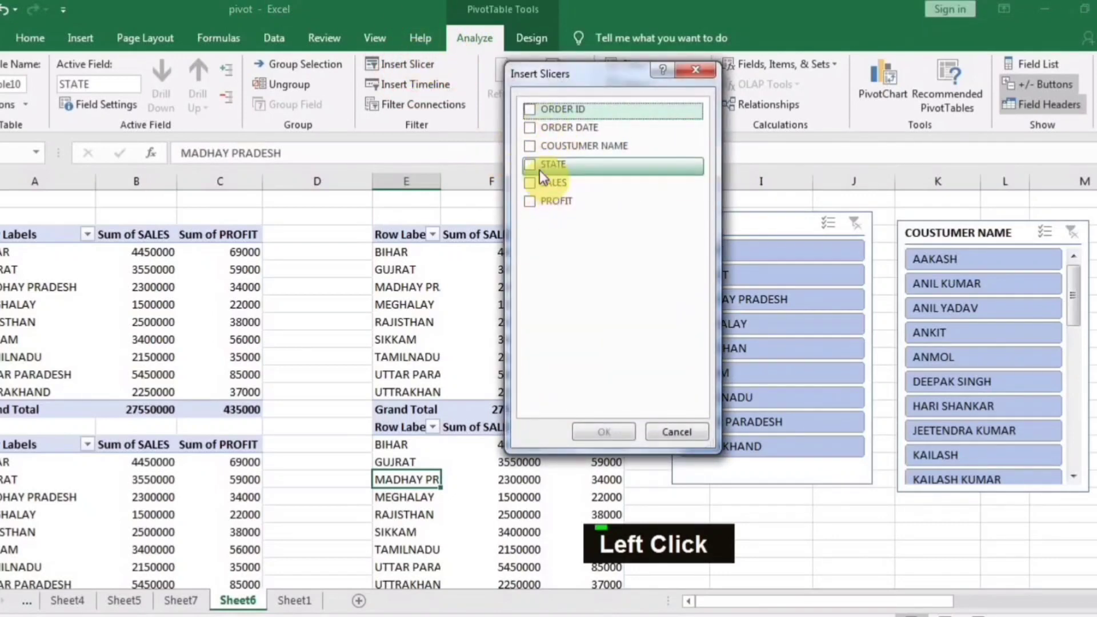
double_click(531, 127)
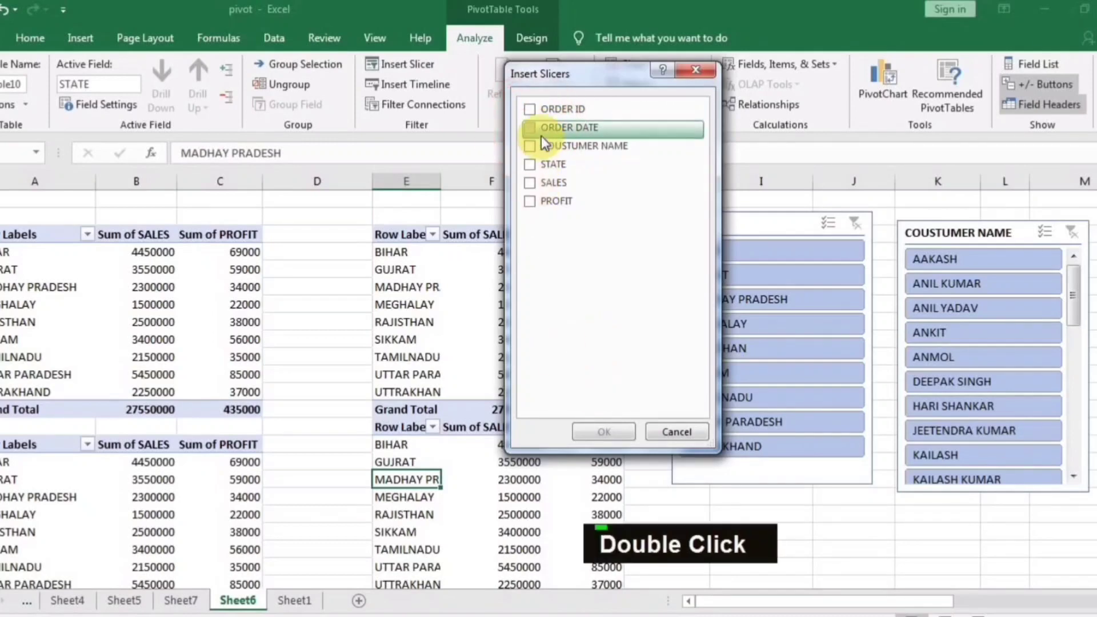
left_click(528, 128)
left_click(604, 432)
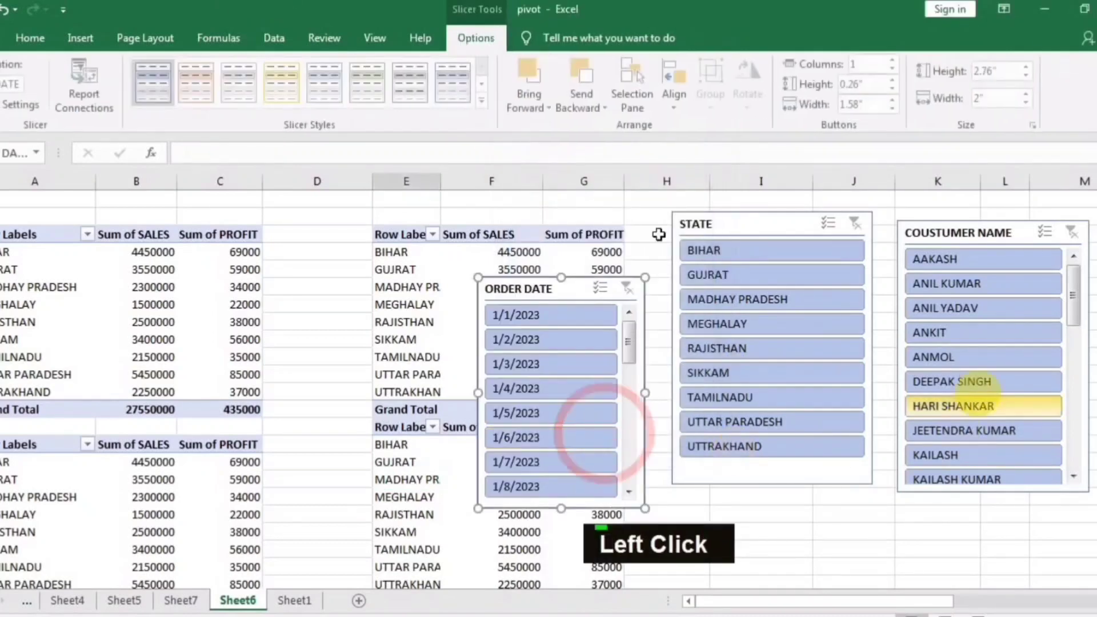
Move the ORDER DATE slicer off the pivot tables so it overlaps the STATE and COUSTUMER NAME slicers.
left_click_drag(575, 282, 846, 318)
scroll(951, 543, "down", 4)
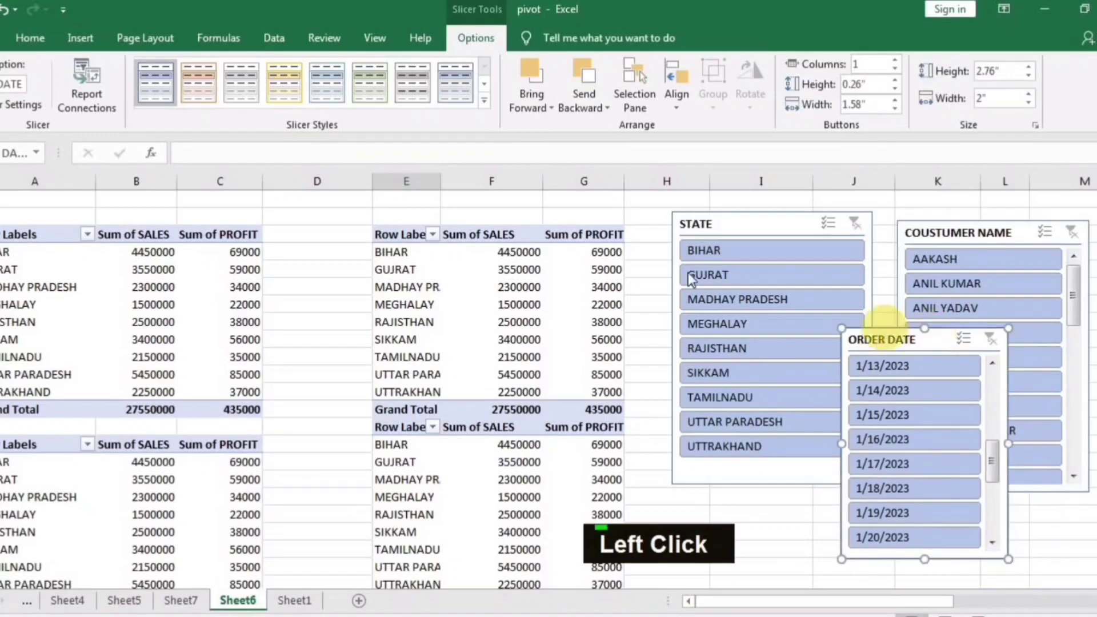
left_click(1096, 601)
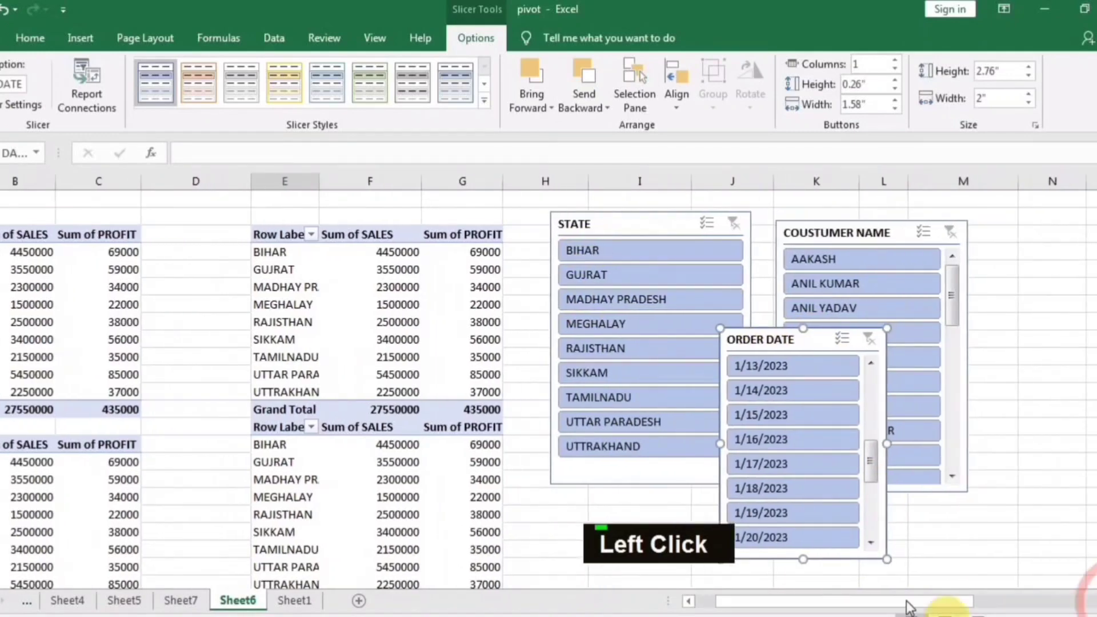
double_click(689, 600)
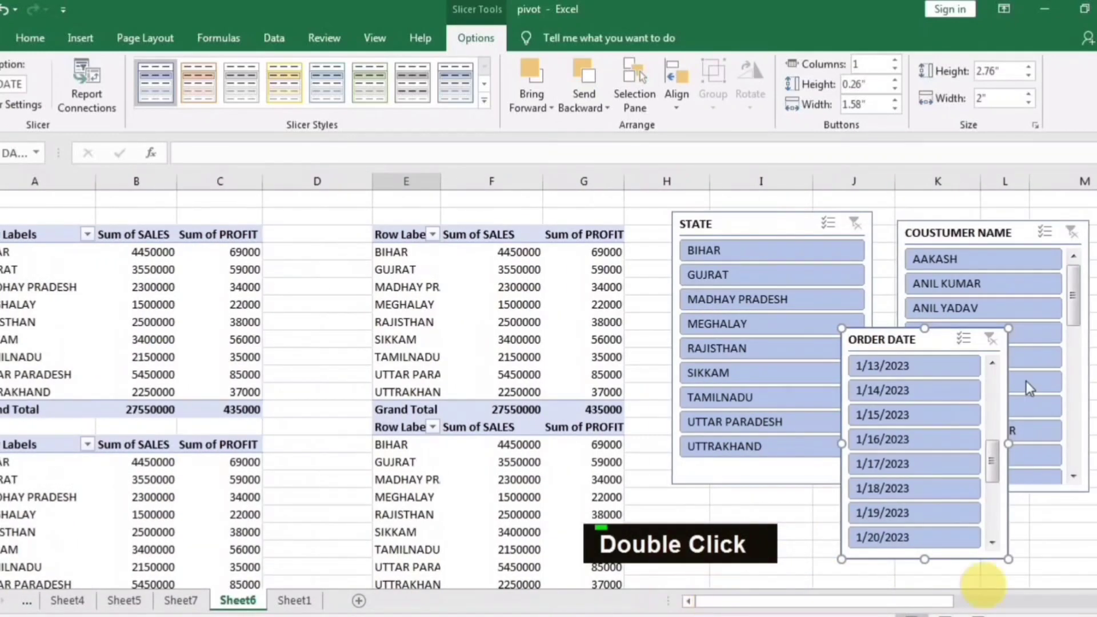
left_click_drag(904, 338, 873, 338)
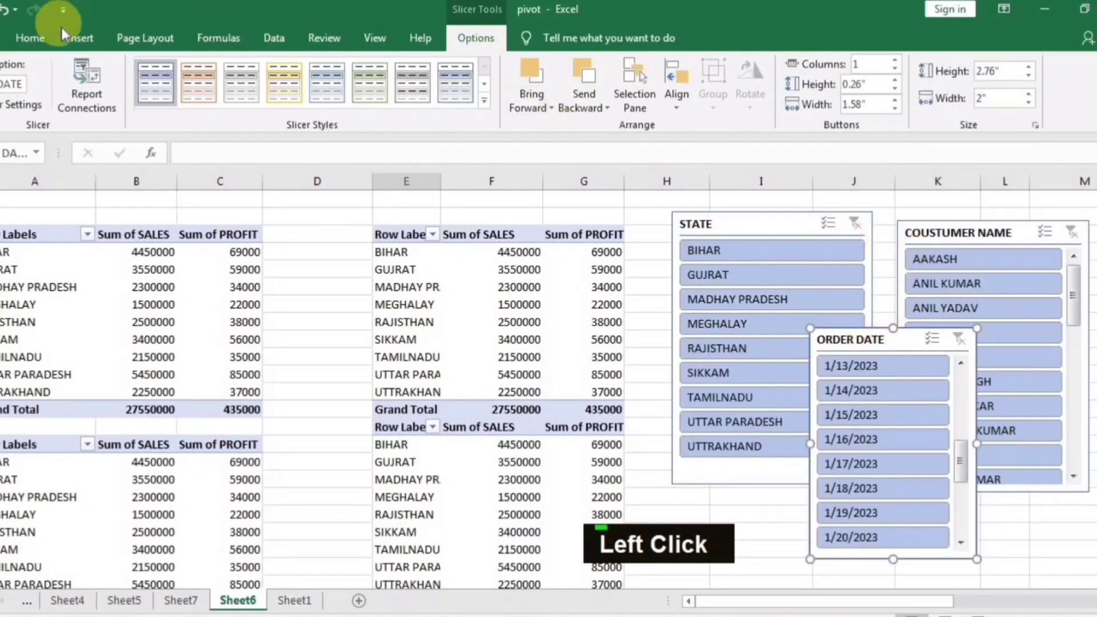
Check whether the upper pivot table in columns E to G is connected to the ORDER DATE slicer, leaving its Filter Connections unchanged.
left_click(529, 285)
left_click(496, 31)
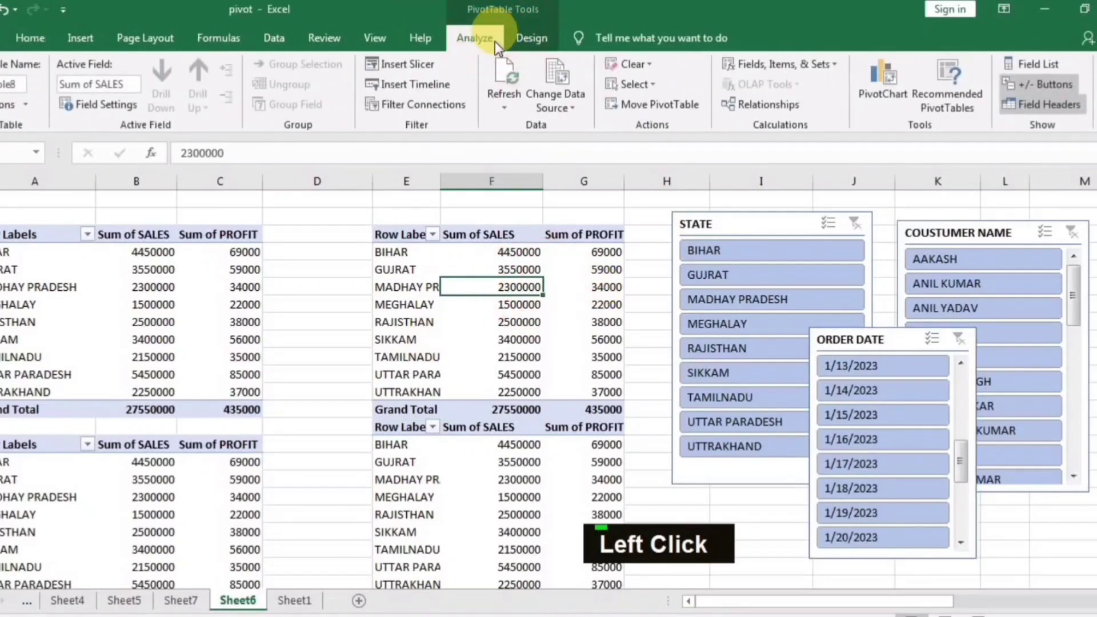
left_click(431, 107)
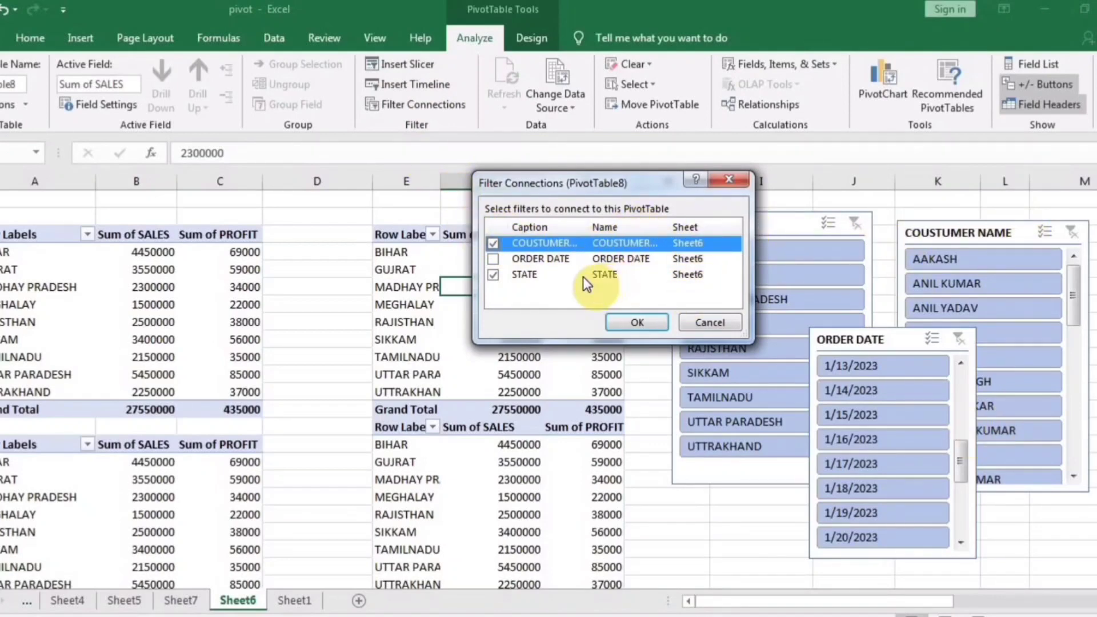
left_click_drag(615, 183, 538, 160)
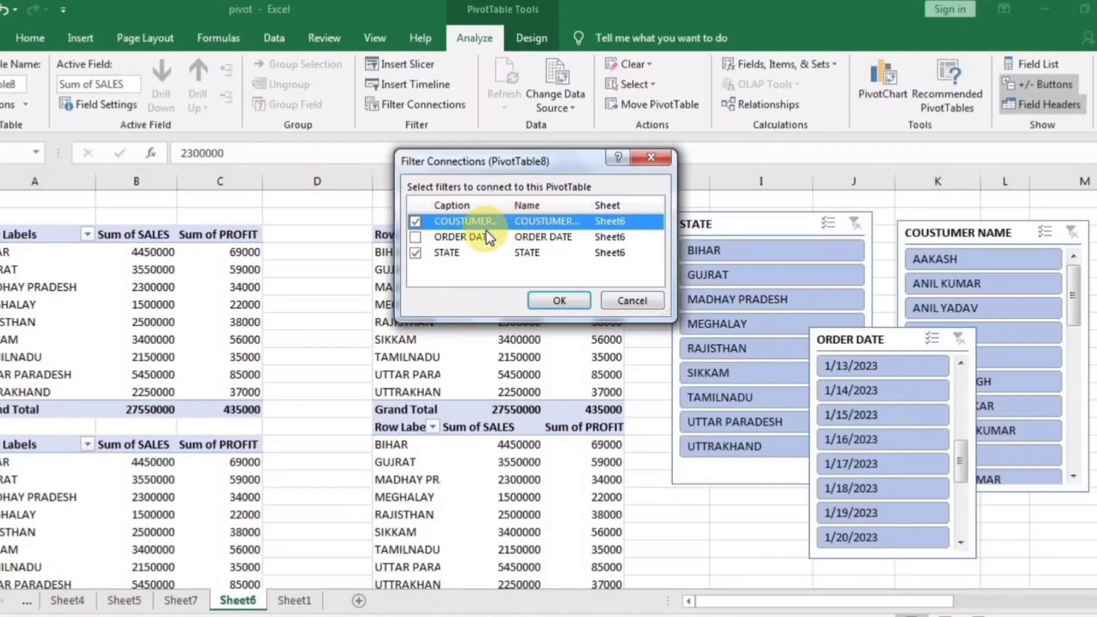
left_click(651, 156)
Show the source records behind TAMILNADU's sales in the upper pivot table of columns E to G, and return to Sheet6.
double_click(483, 357)
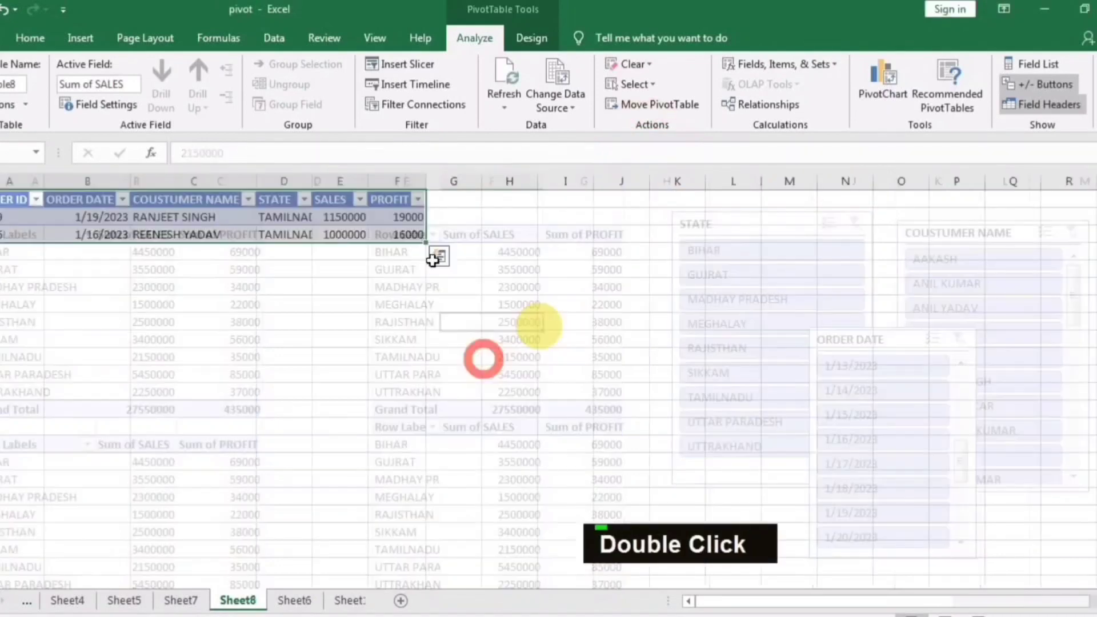
left_click(296, 600)
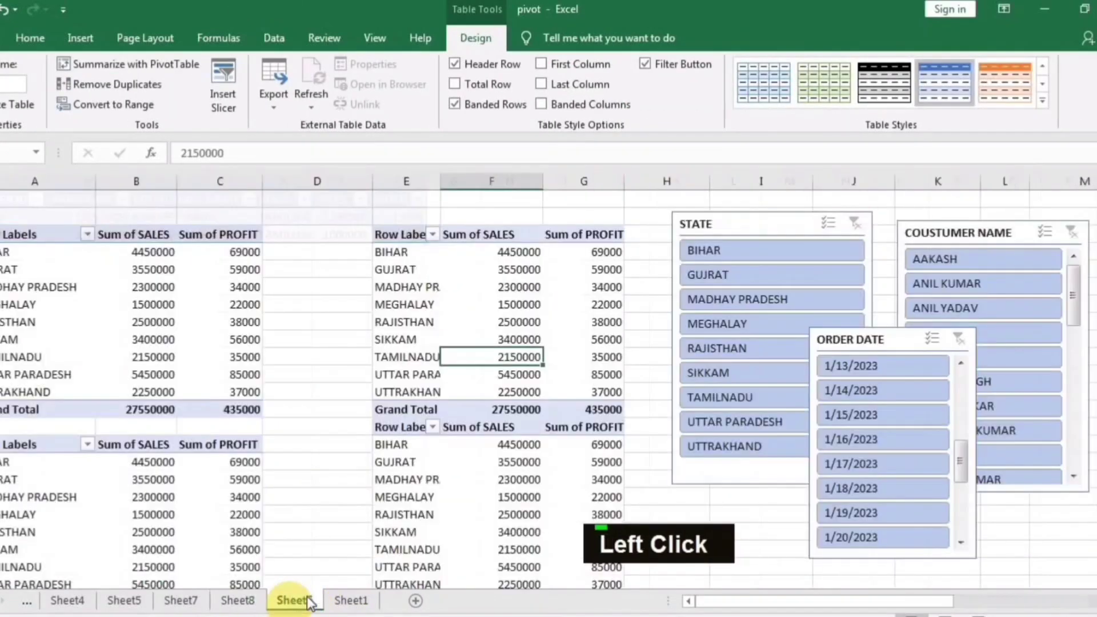
left_click(495, 305)
left_click(556, 269)
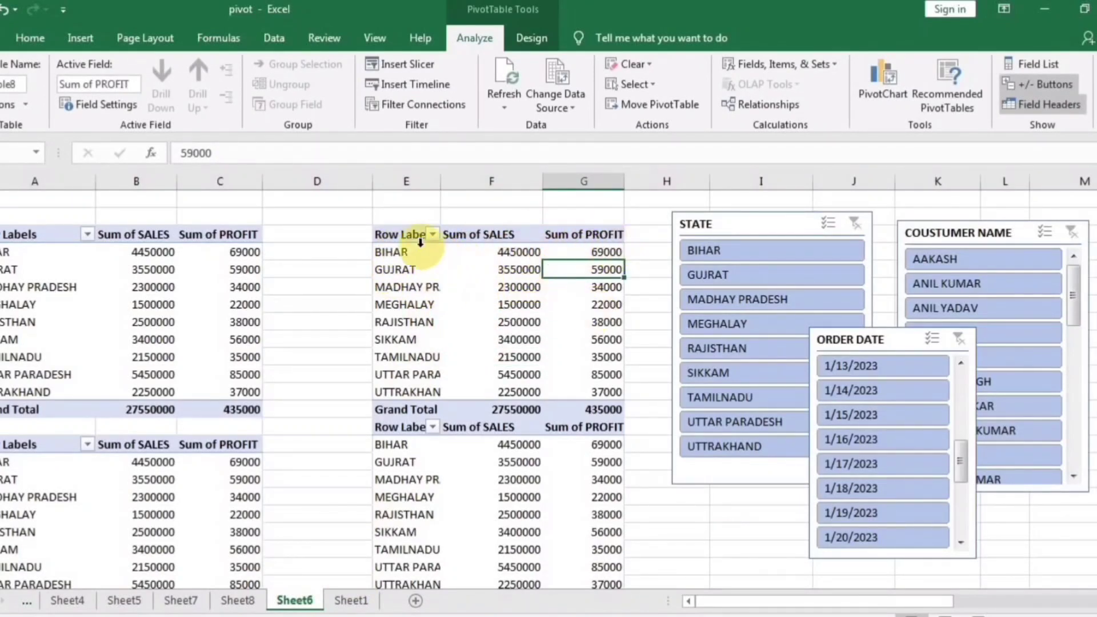
left_click_drag(418, 236, 568, 389)
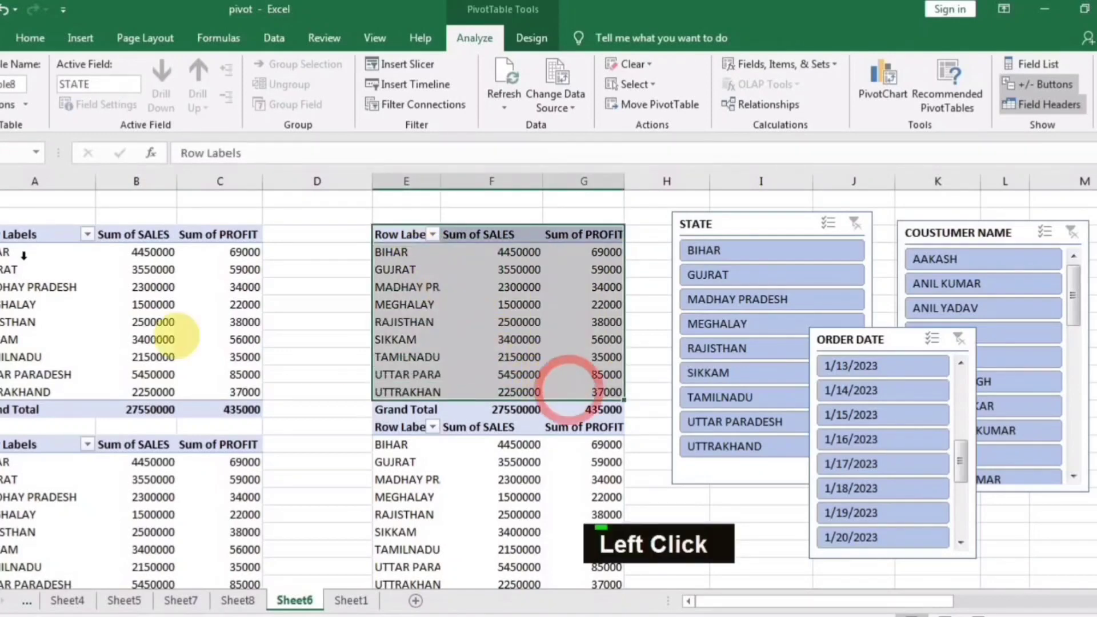
left_click_drag(10, 239, 200, 389)
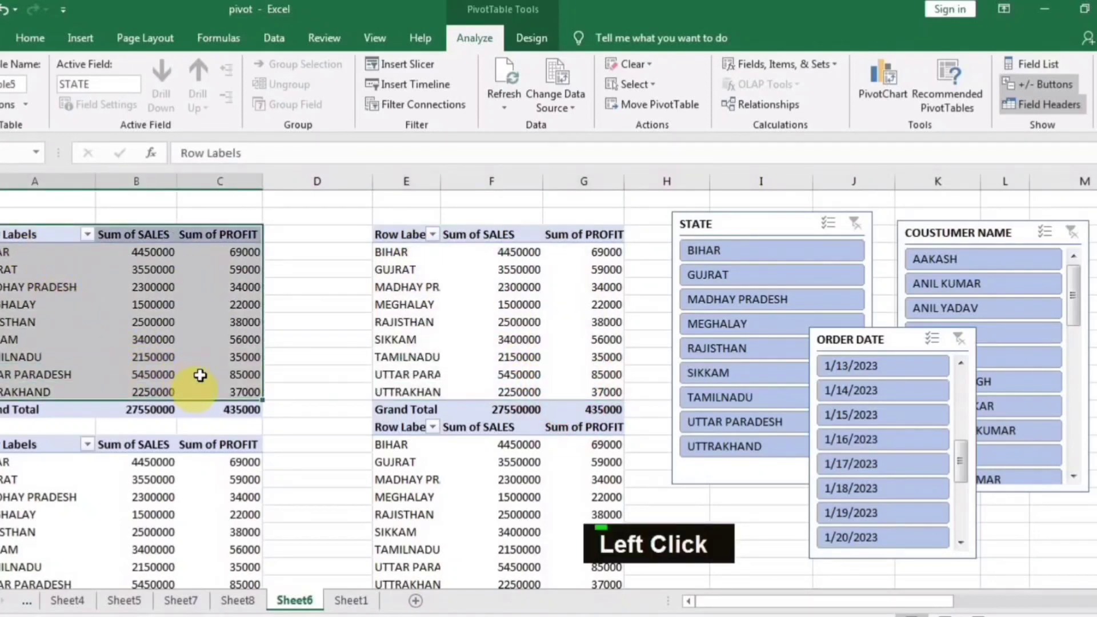
left_click_drag(33, 452, 254, 548)
scroll(326, 355, "up", 2)
left_click(319, 311)
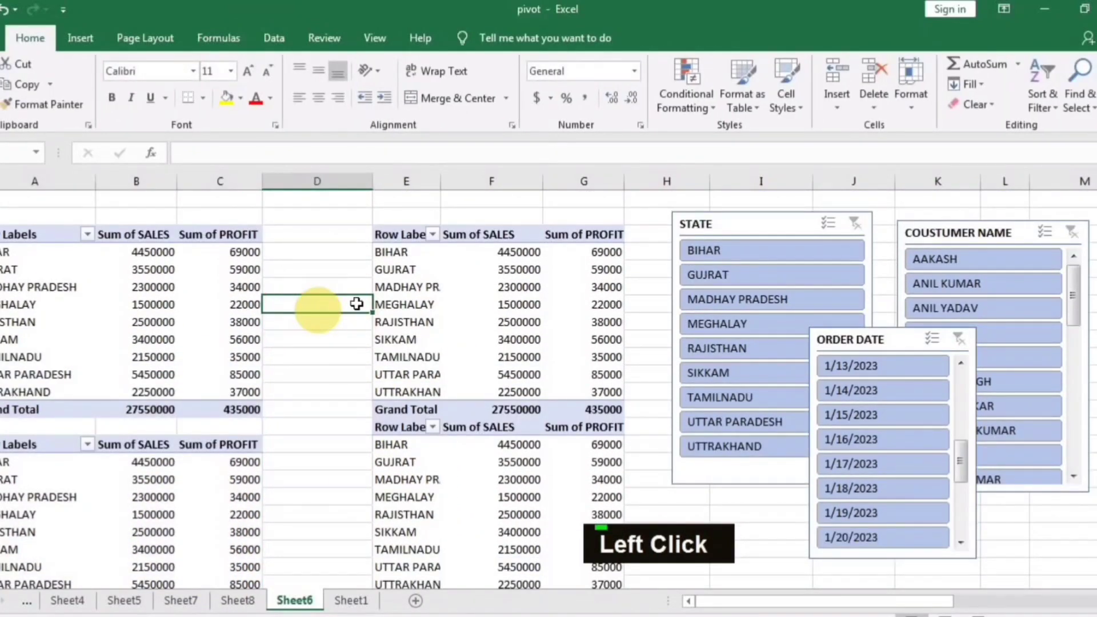
Connect the ORDER DATE slicer to the upper pivot table in columns E to G through Filter Connections.
left_click(514, 286)
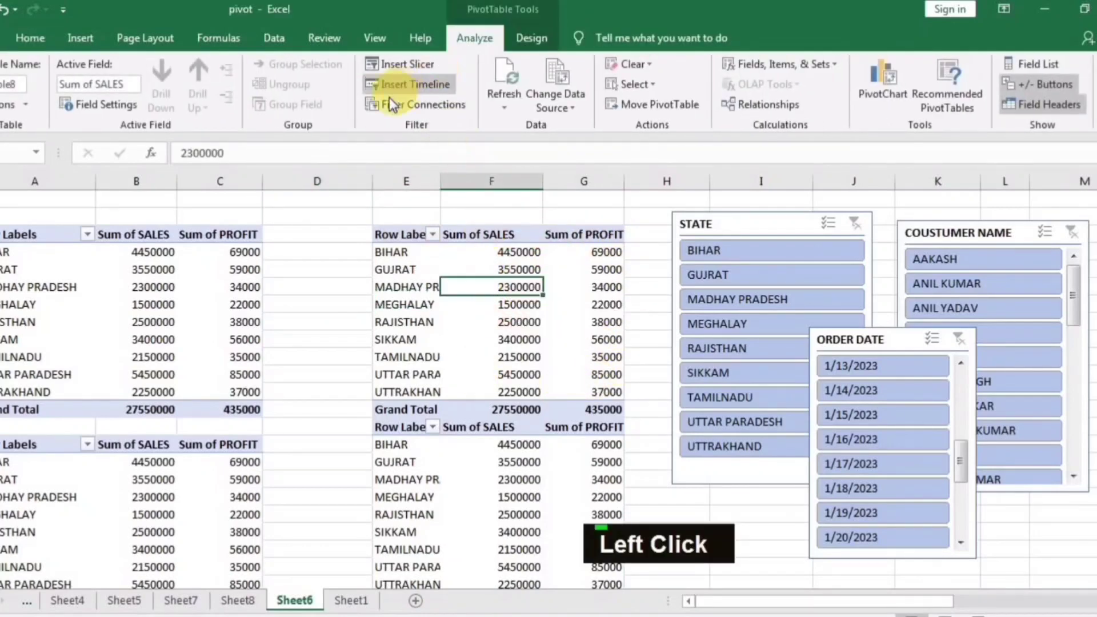
left_click(406, 104)
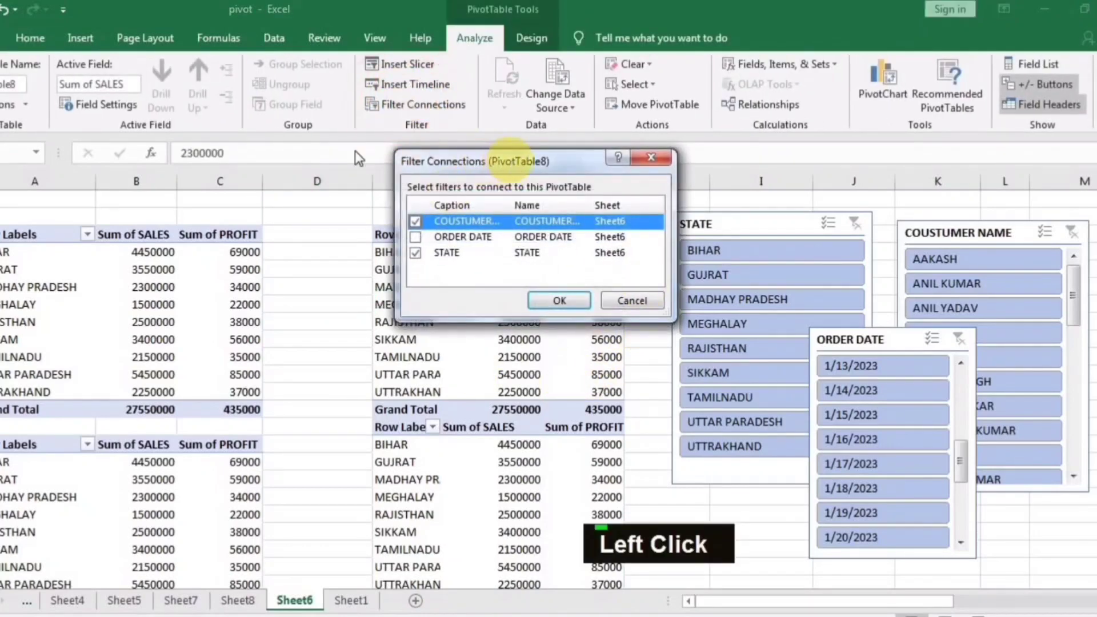
left_click_drag(510, 161, 237, 94)
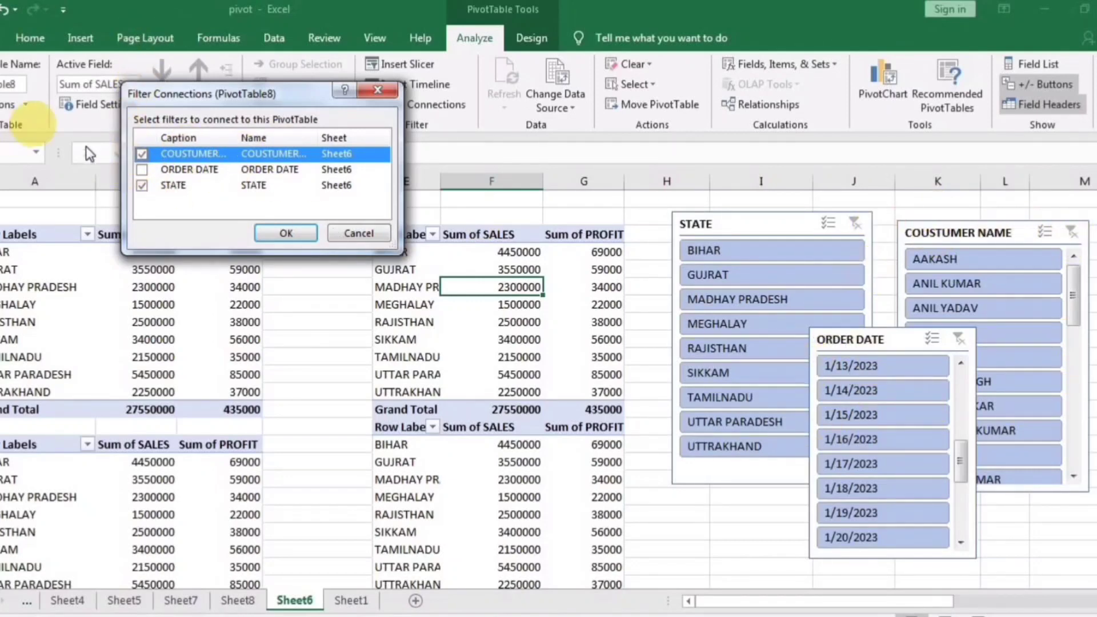
left_click(141, 169)
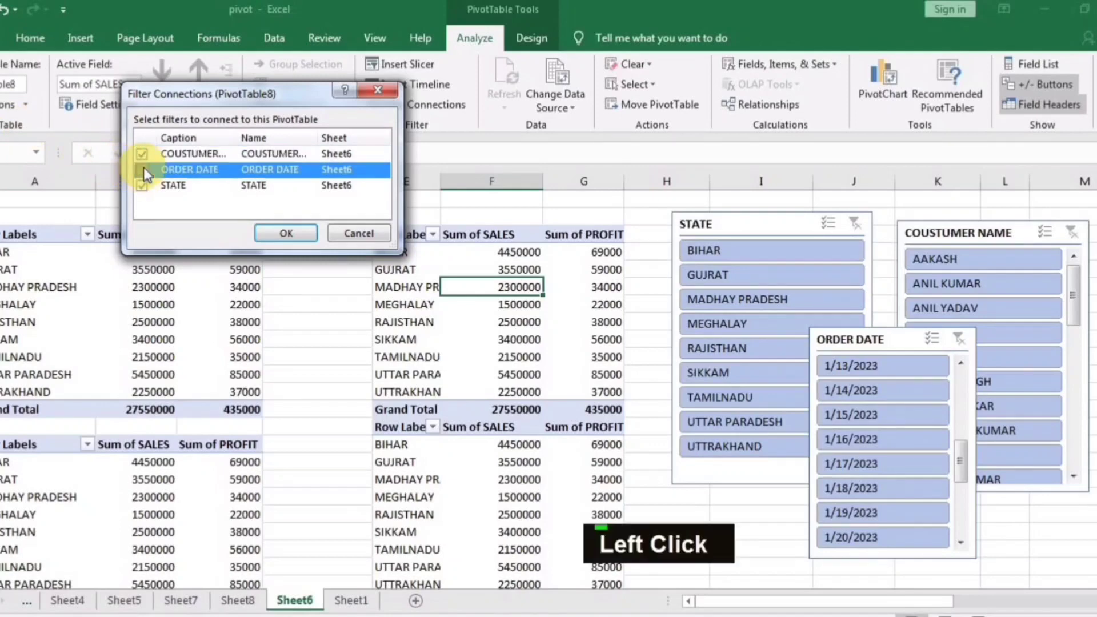
left_click(286, 233)
Test the STATE slicer with BIHAR and the COUSTUMER NAME slicer with the second listed customer, clearing each filter.
left_click(758, 251)
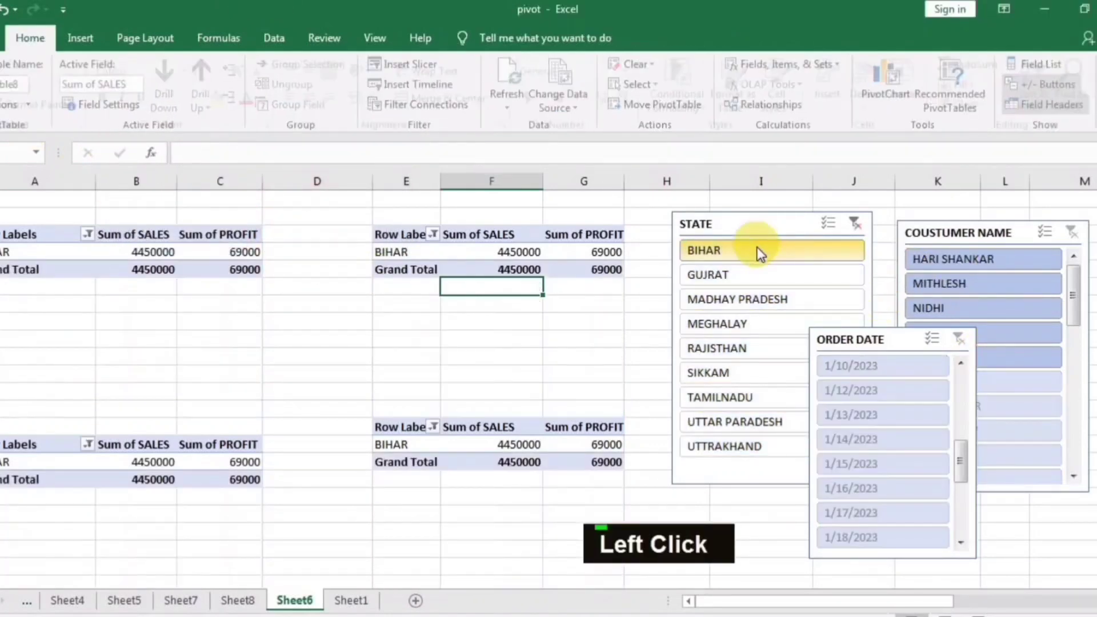
double_click(756, 249)
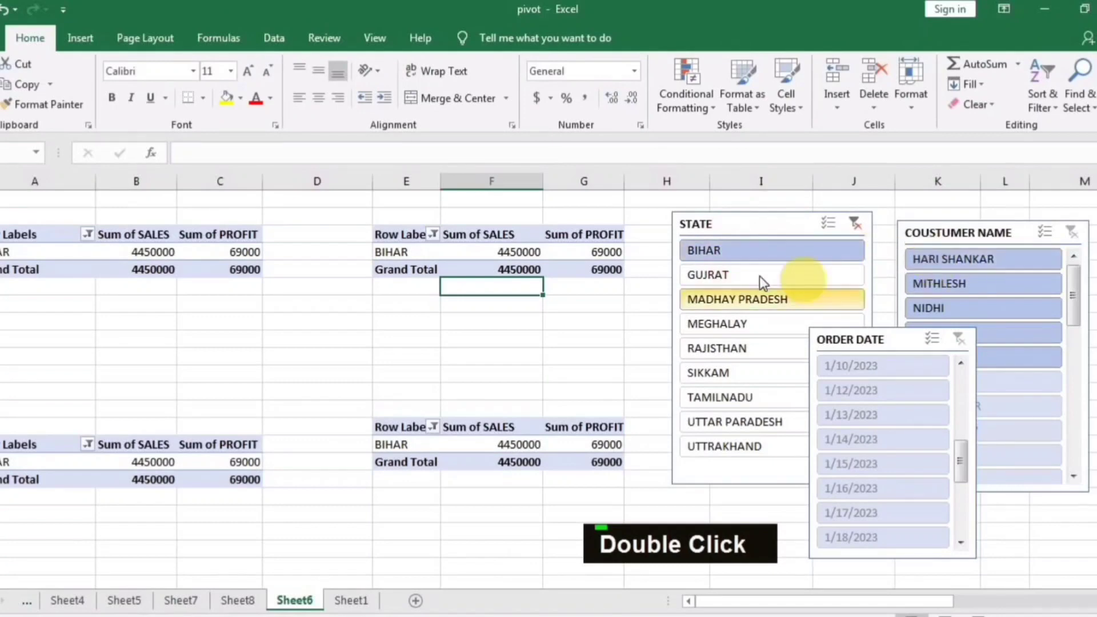
left_click(855, 224)
left_click(986, 276)
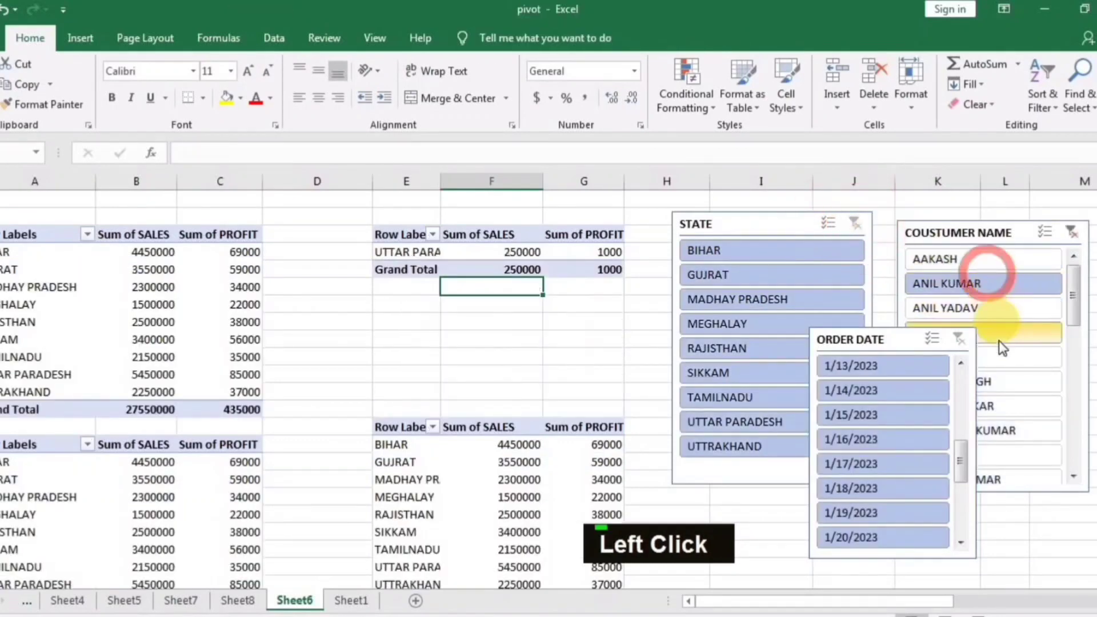
left_click(1071, 232)
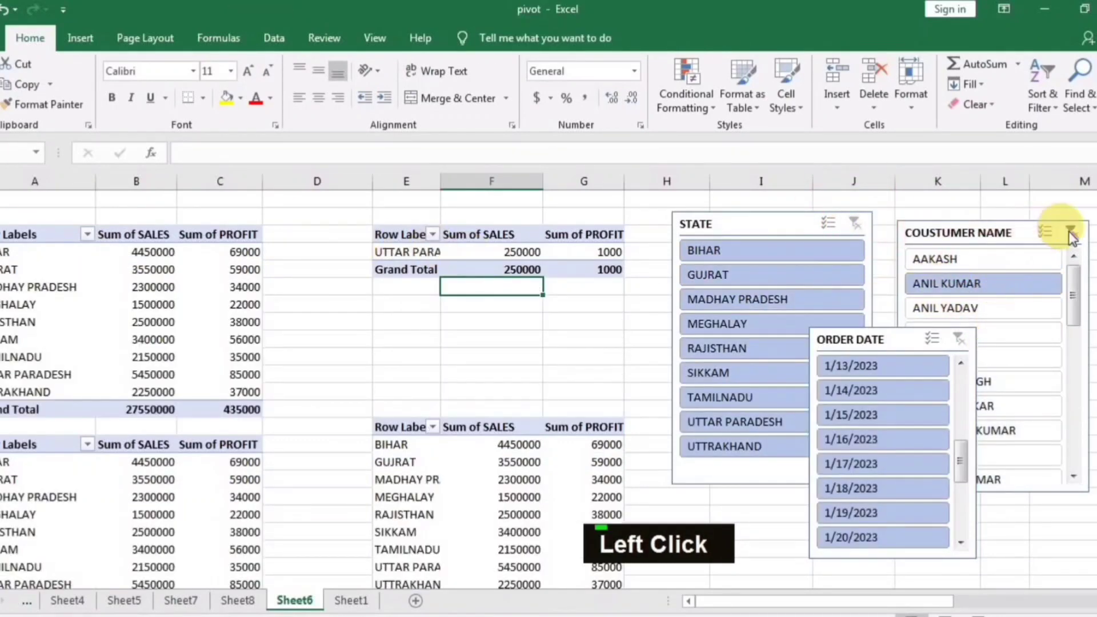
Test the ORDER DATE slicer with single dates between 1/14/2023 and 1/18/2023, ending on 1/14/2023.
left_click(863, 445)
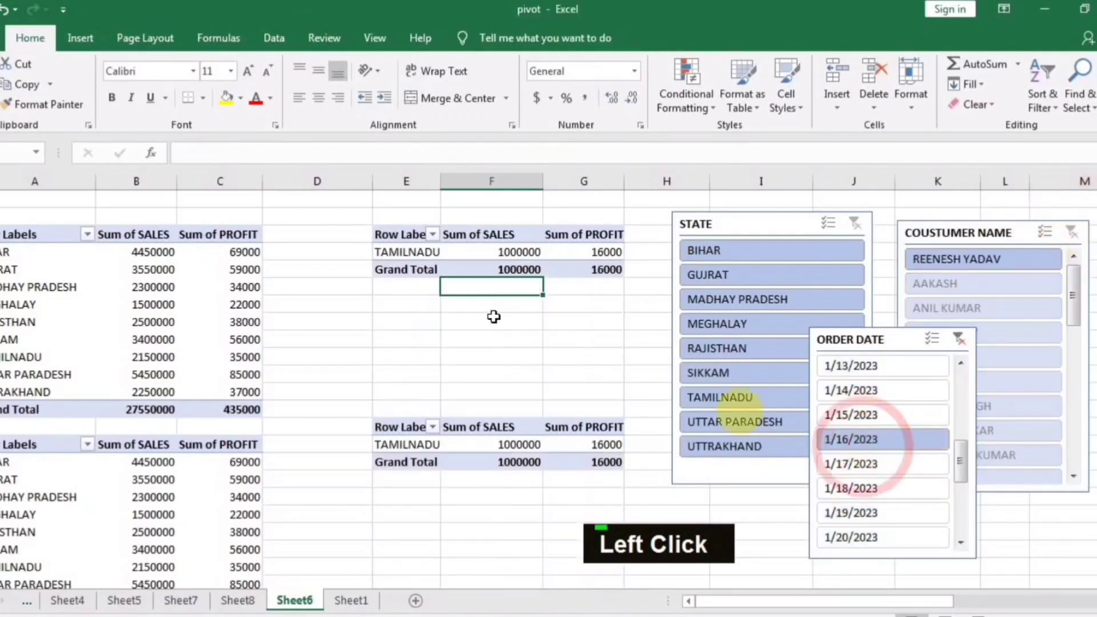
left_click(910, 388)
left_click(882, 463)
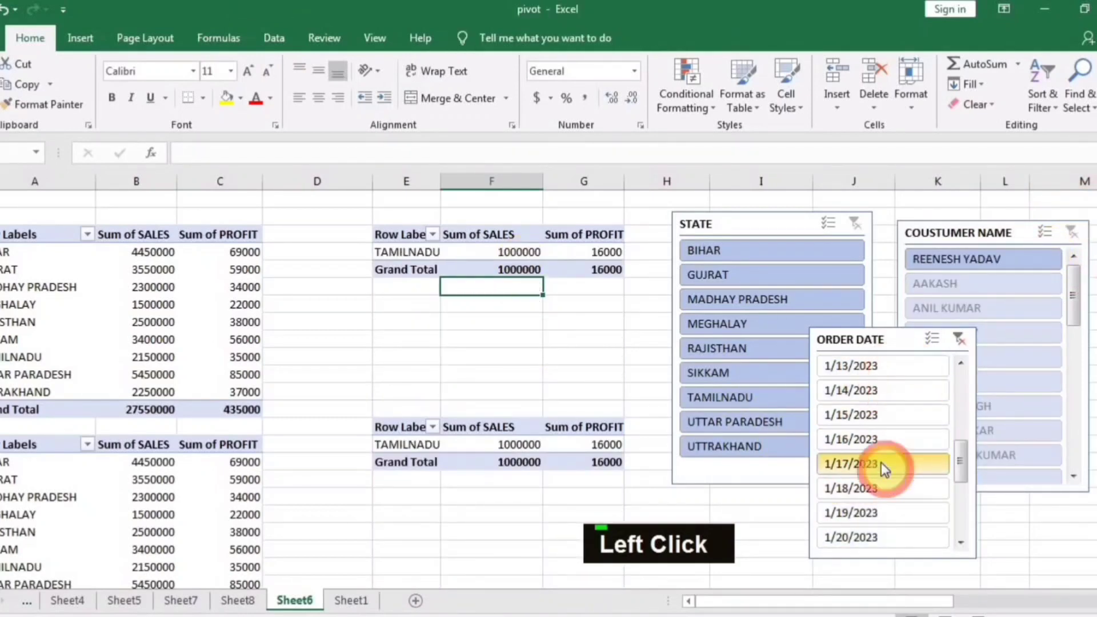
left_click(879, 410)
left_click(869, 488)
left_click(875, 437)
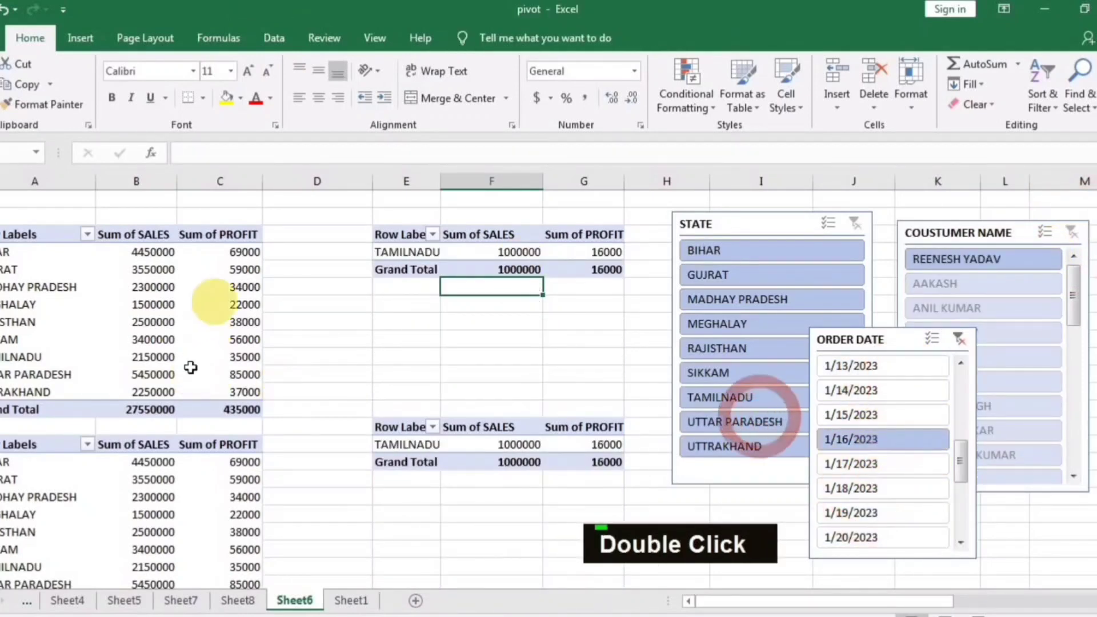
left_click(872, 393)
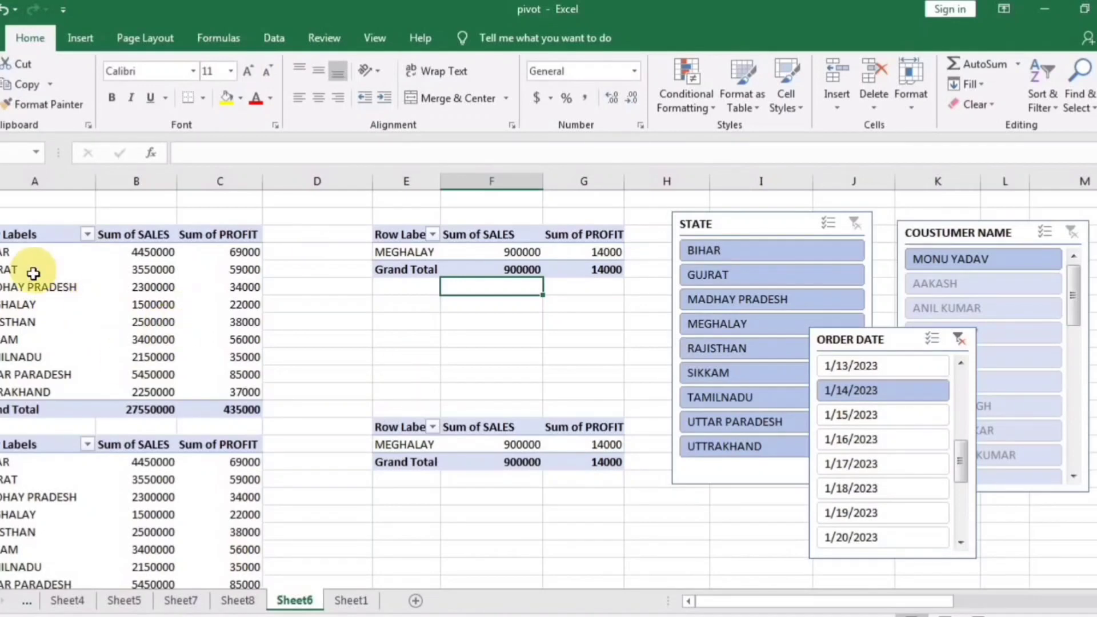
Move the ORDER DATE slicer over the pivot tables in columns E to G and clear its filter.
left_click_drag(879, 341, 443, 302)
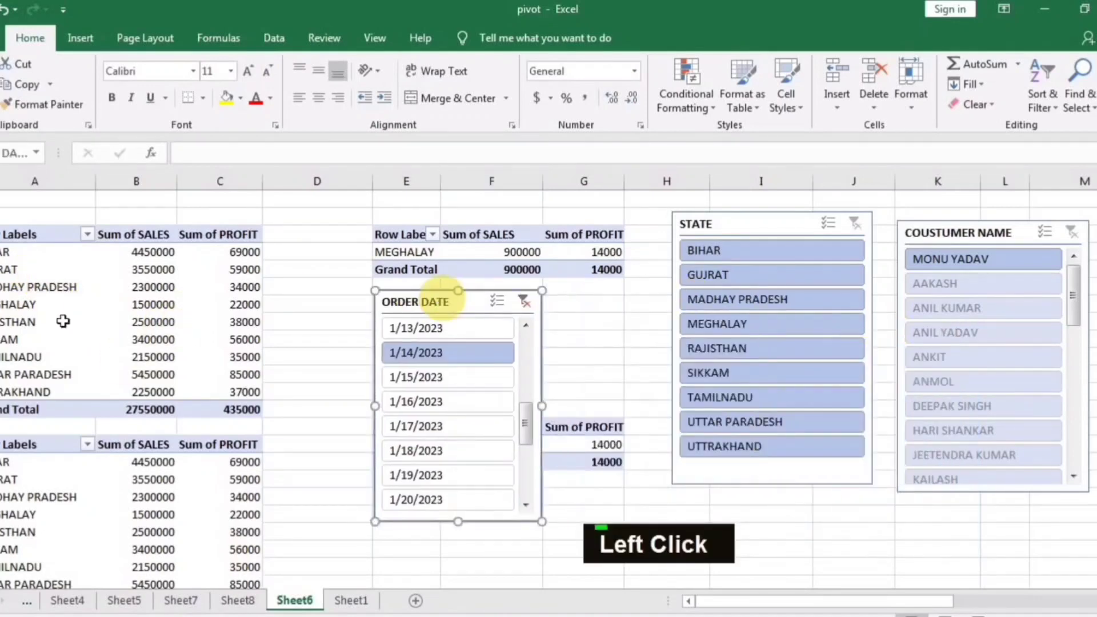
left_click(523, 301)
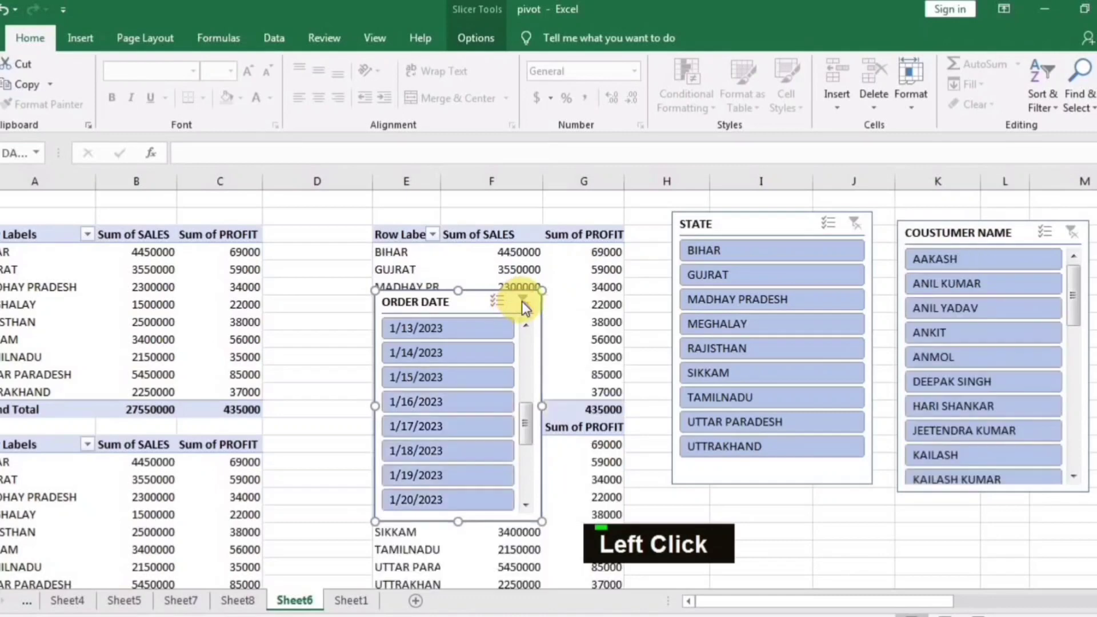
Connect the upper pivot table in columns A to C to the ORDER DATE slicer and disconnect it from STATE through Filter Connections.
left_click(53, 303)
left_click(128, 303)
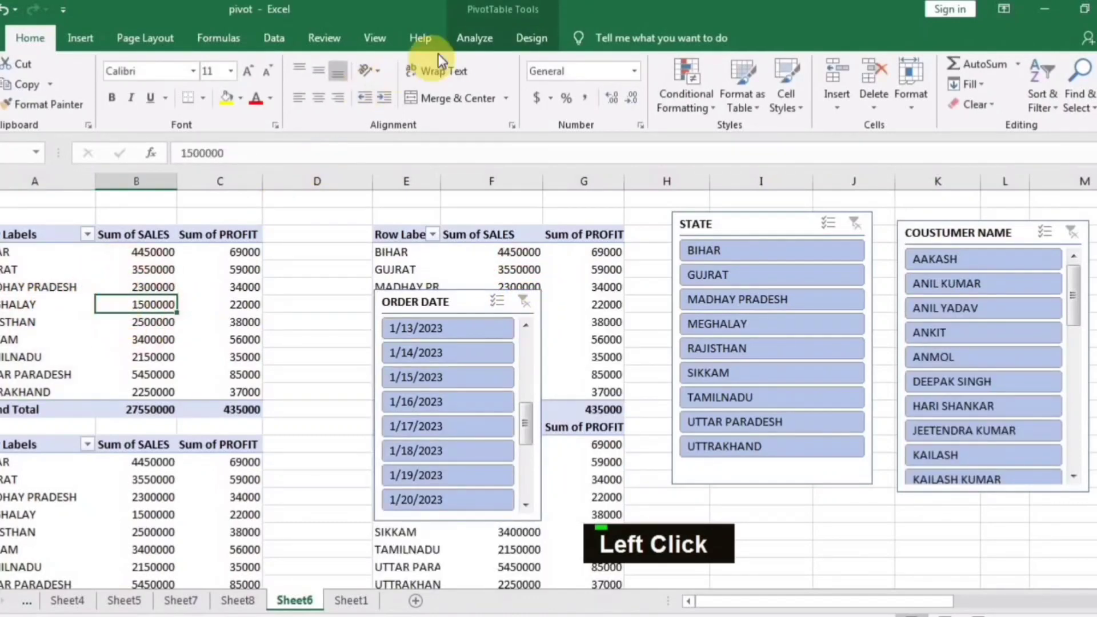
left_click(482, 37)
left_click(401, 102)
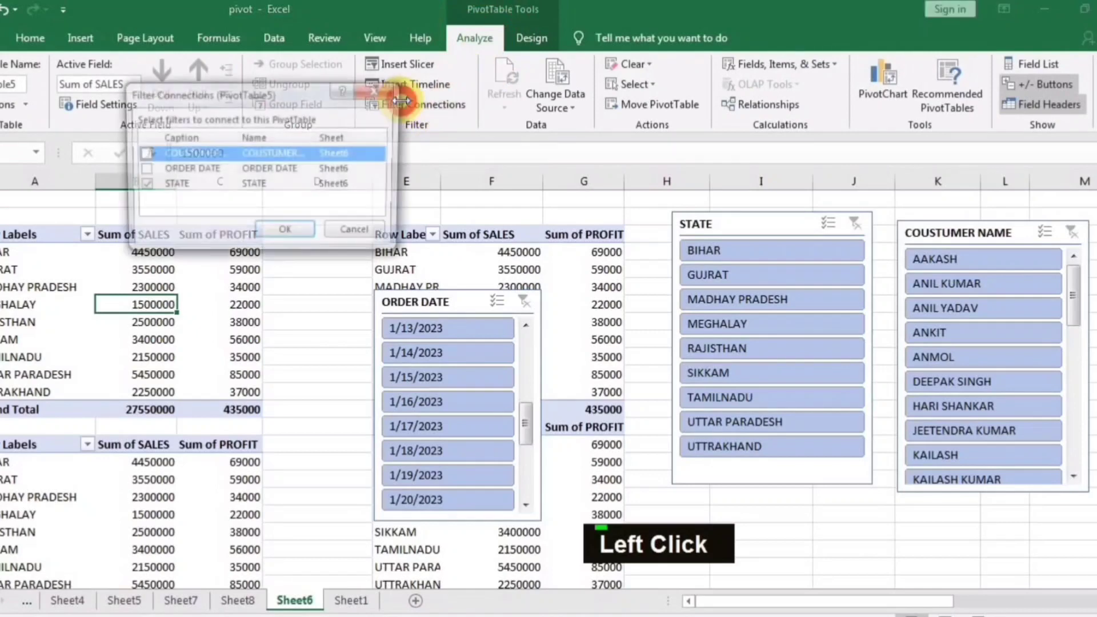
left_click_drag(216, 95, 249, 85)
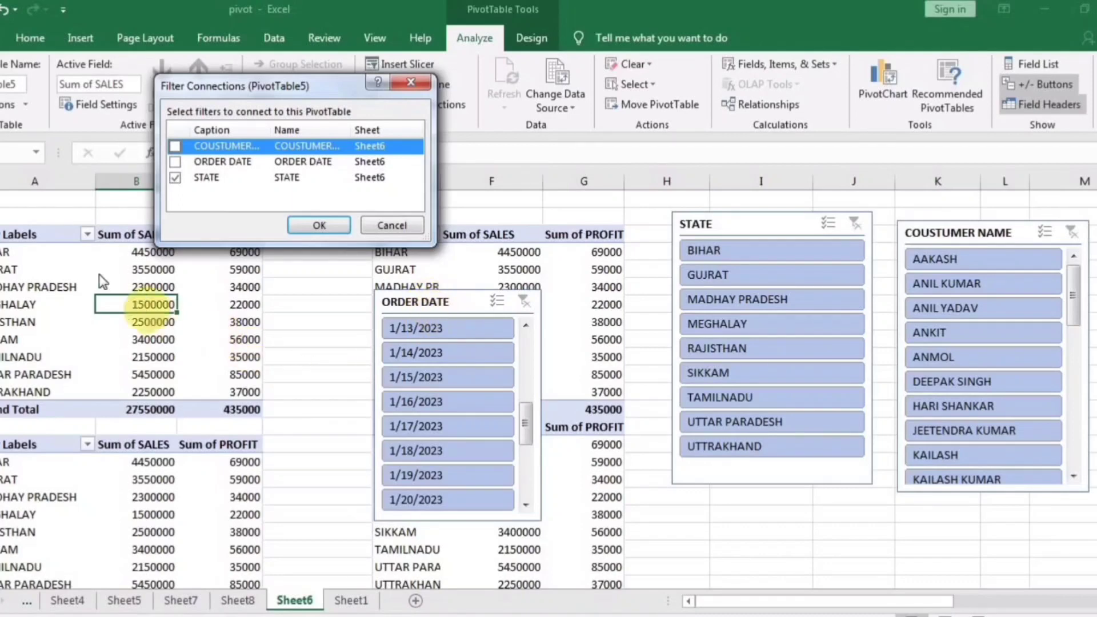
left_click(174, 161)
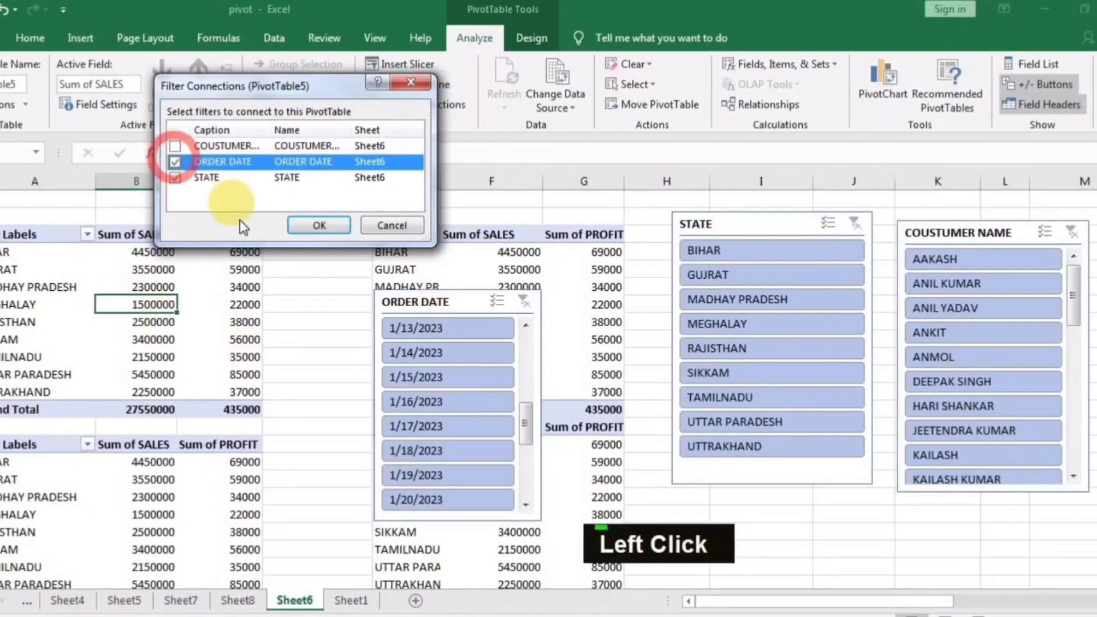
left_click(176, 178)
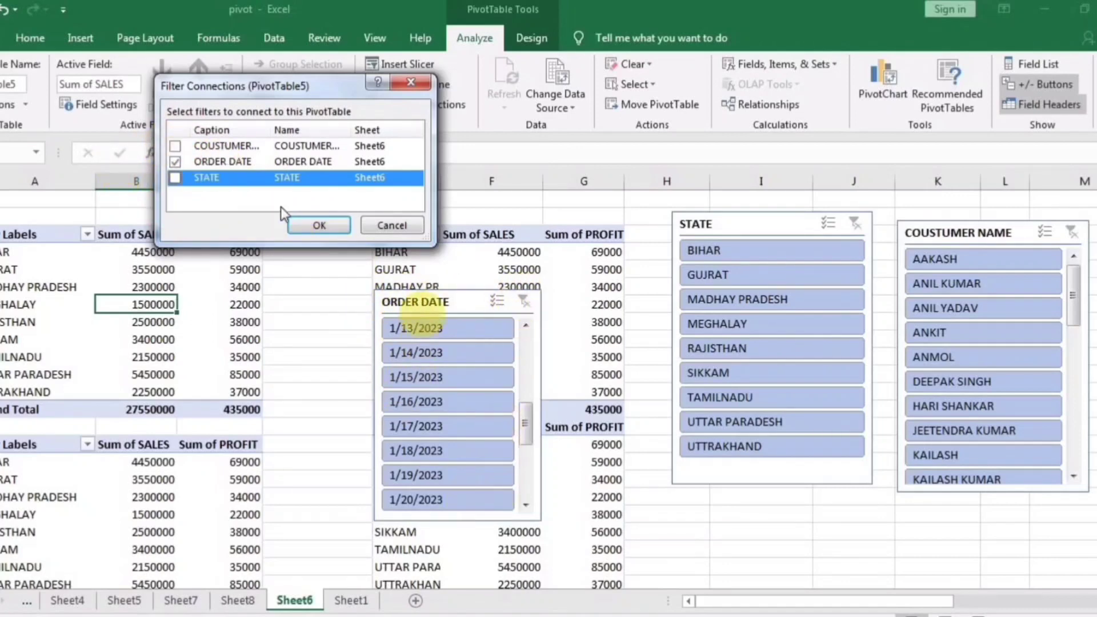
left_click(320, 225)
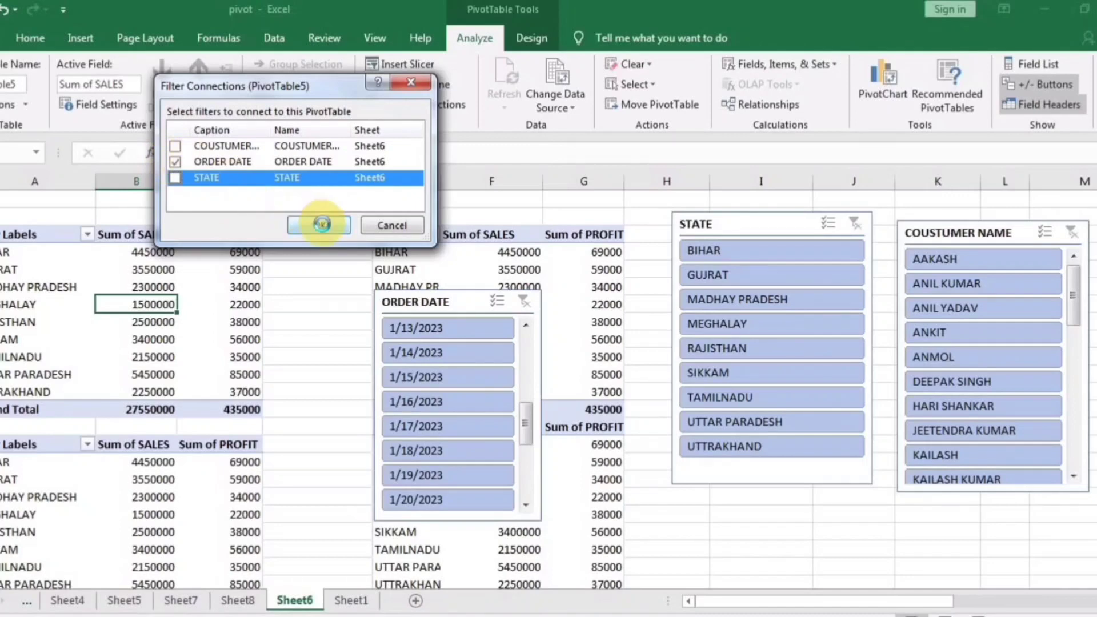
Test the ORDER DATE slicer with 1/14/2023, 1/13/2023 and 1/15/2023, moving it over the STATE slicer and clearing its filter.
left_click_drag(444, 304, 579, 310)
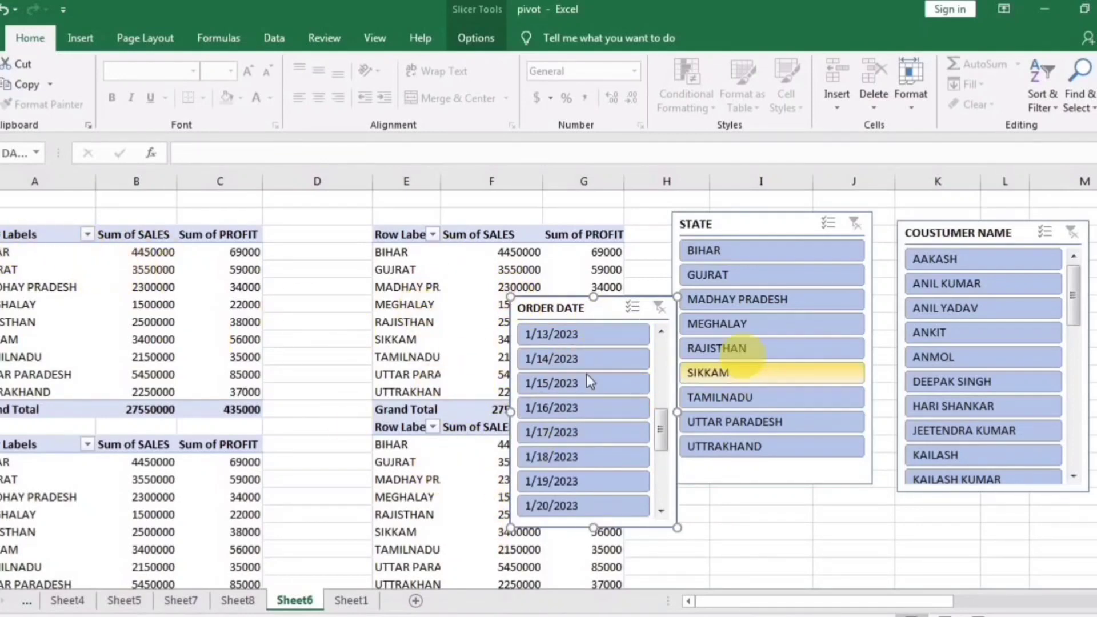
left_click(564, 361)
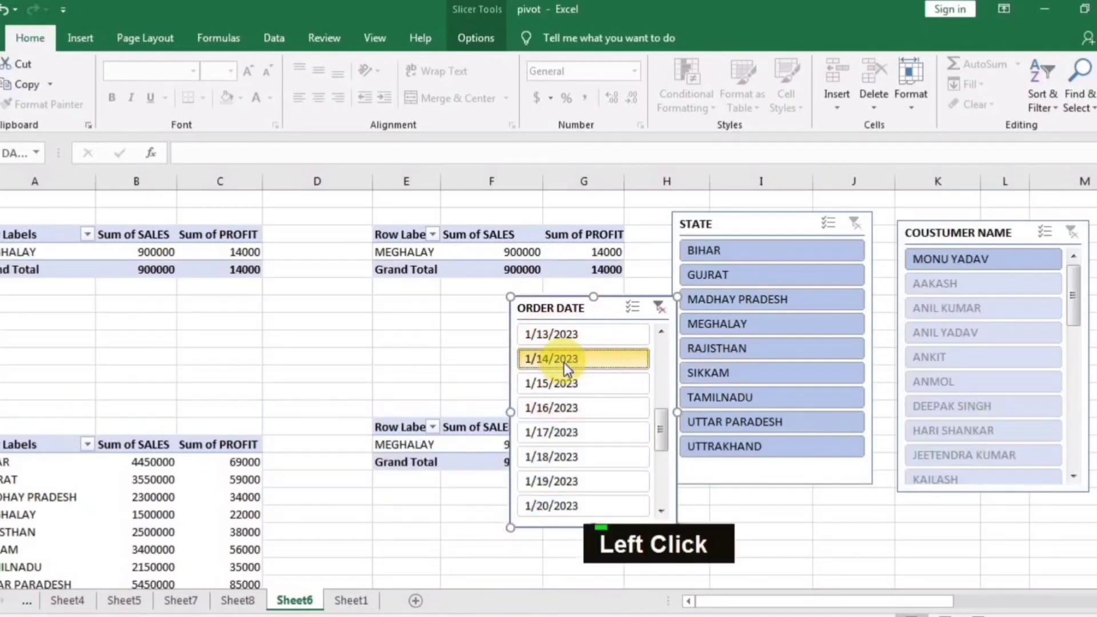
left_click(564, 334)
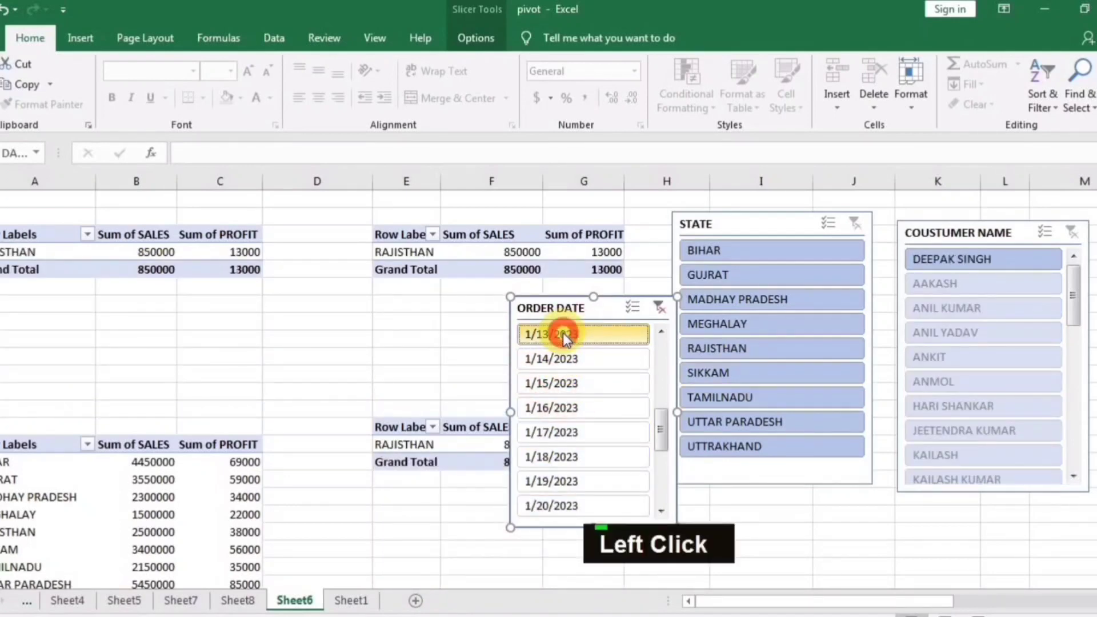
left_click_drag(580, 307, 835, 268)
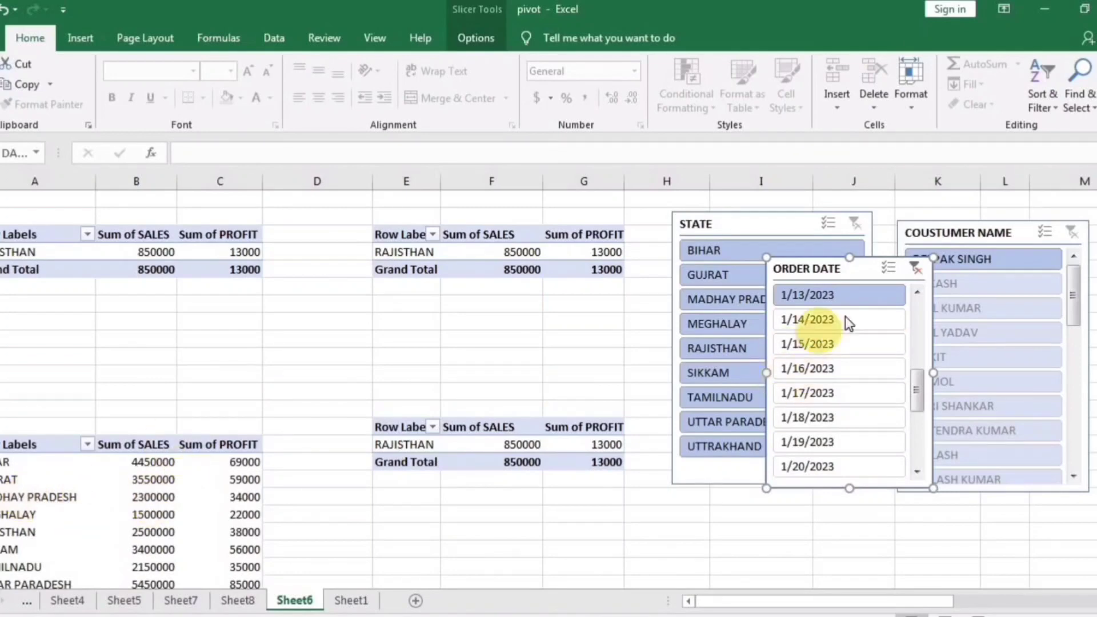
left_click(924, 267)
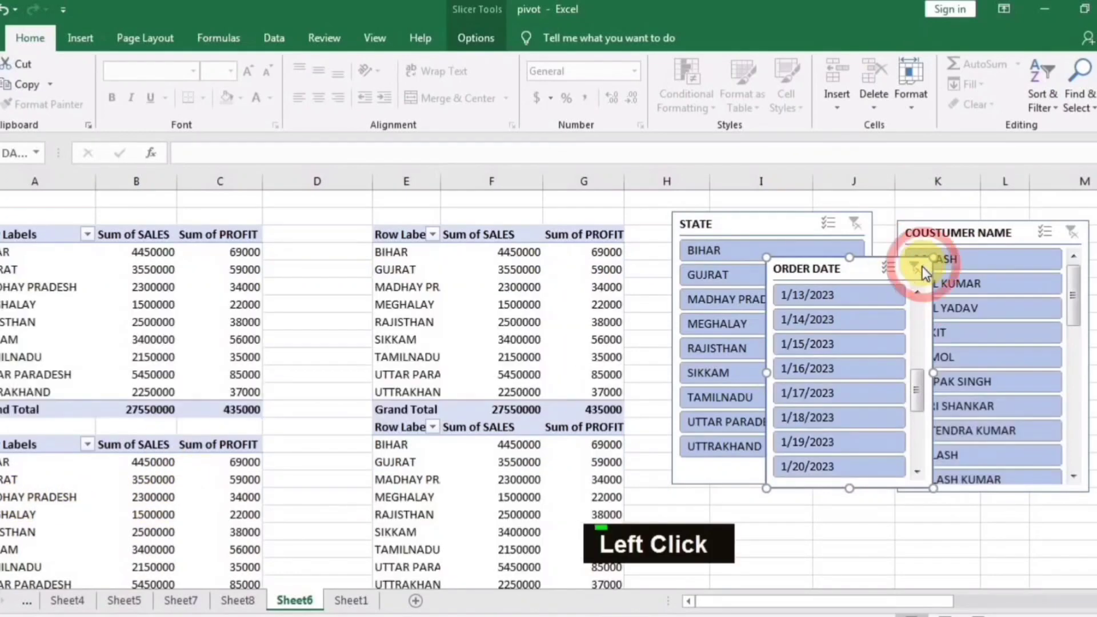
left_click(808, 345)
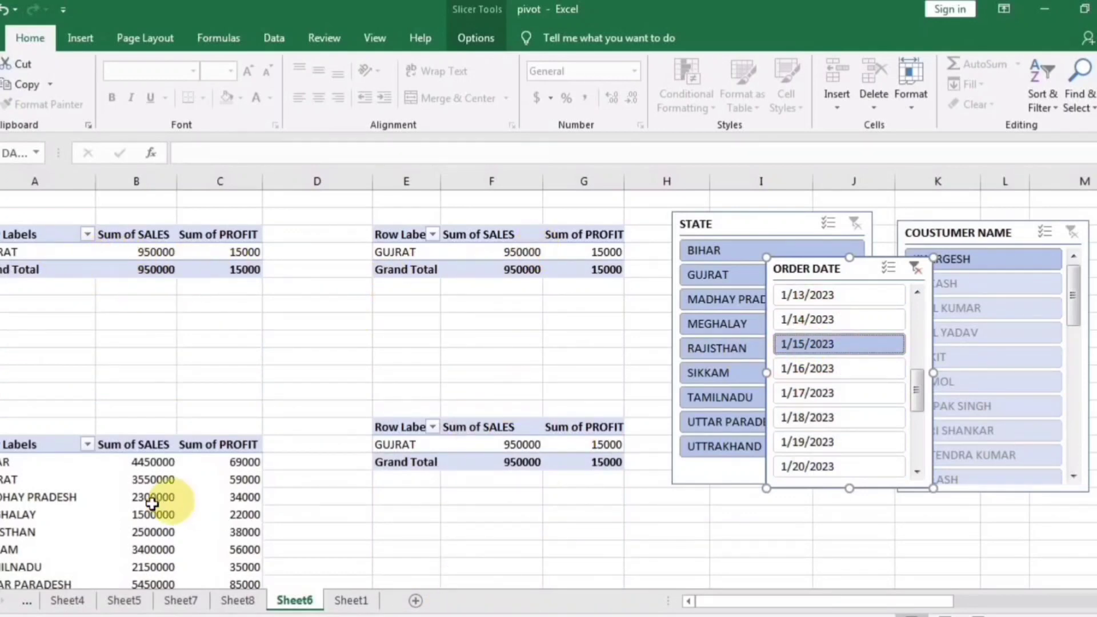
left_click(916, 267)
Connect the ORDER DATE slicer to the lower pivot table in columns A to C through Filter Connections.
left_click(73, 485)
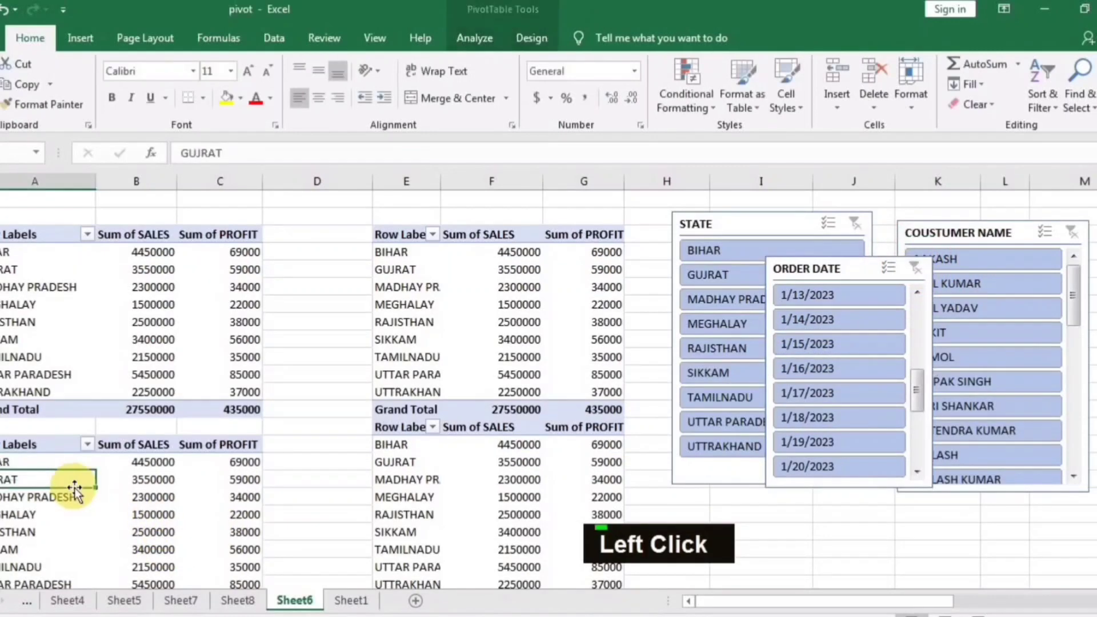
left_click(468, 38)
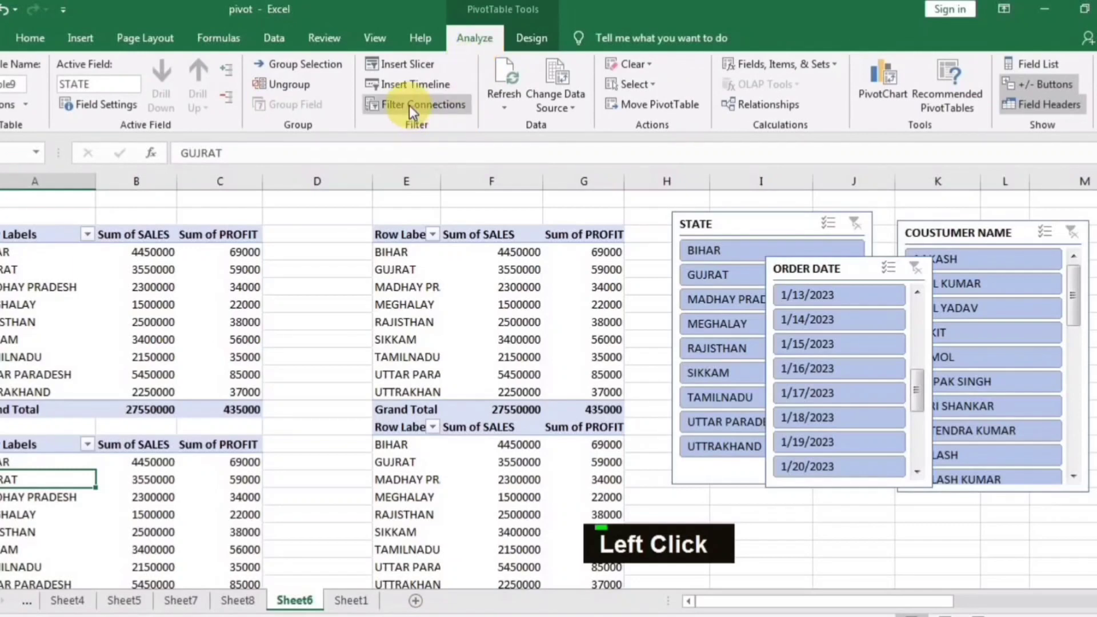
left_click(410, 105)
double_click(174, 163)
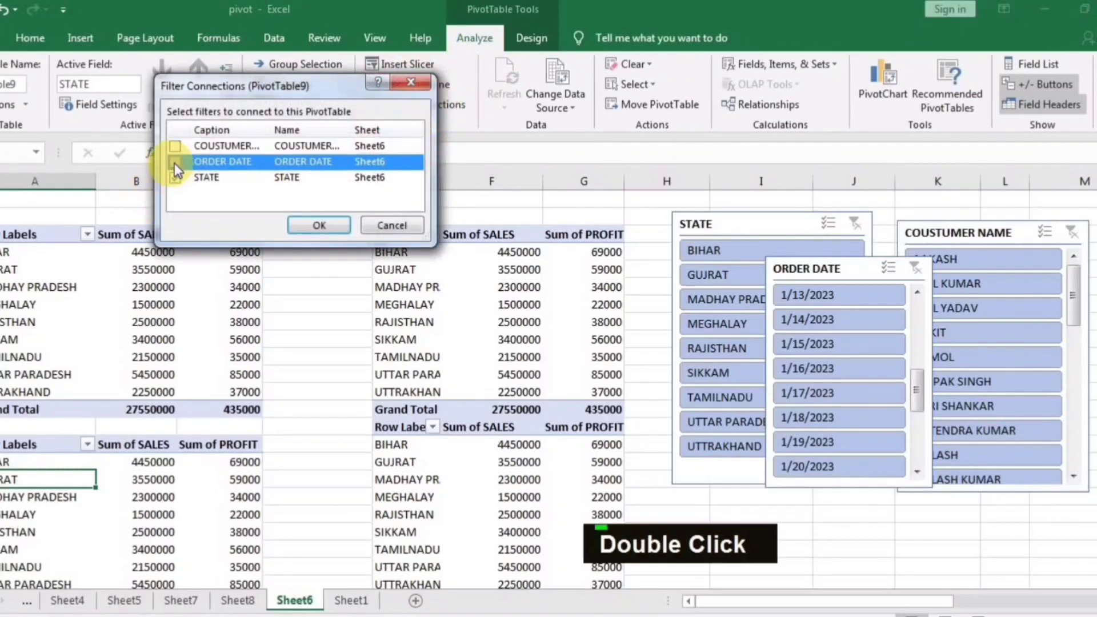
left_click(174, 163)
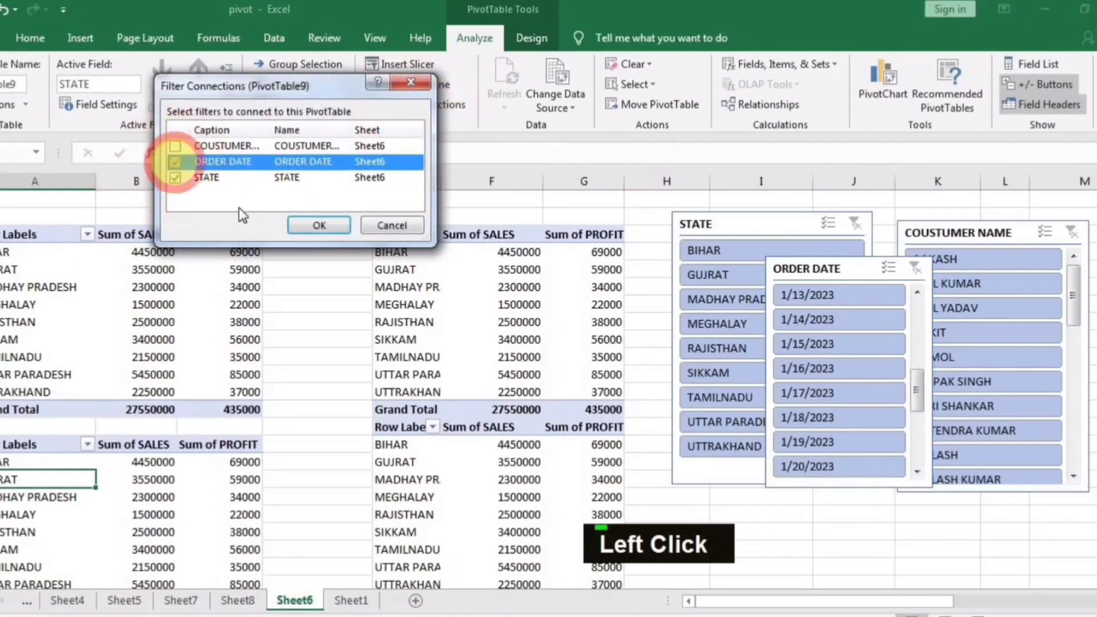
left_click(317, 225)
Test the ORDER DATE slicer on all four pivot tables with single dates from 1/14/2023 to 1/17/2023, then clear the filter.
left_click_drag(840, 268, 812, 281)
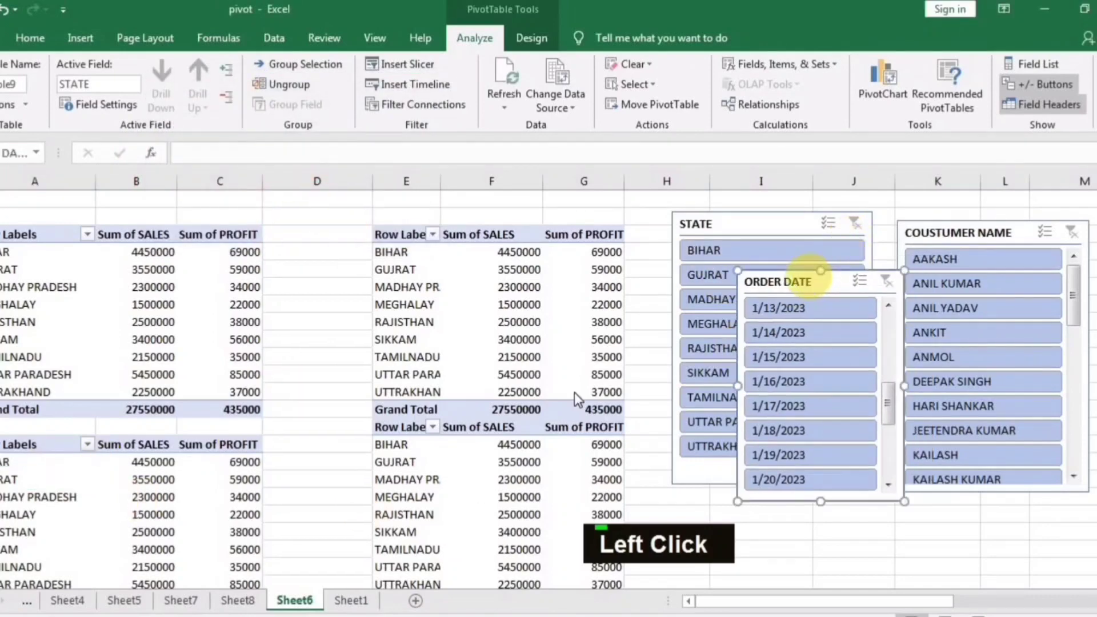
left_click(793, 358)
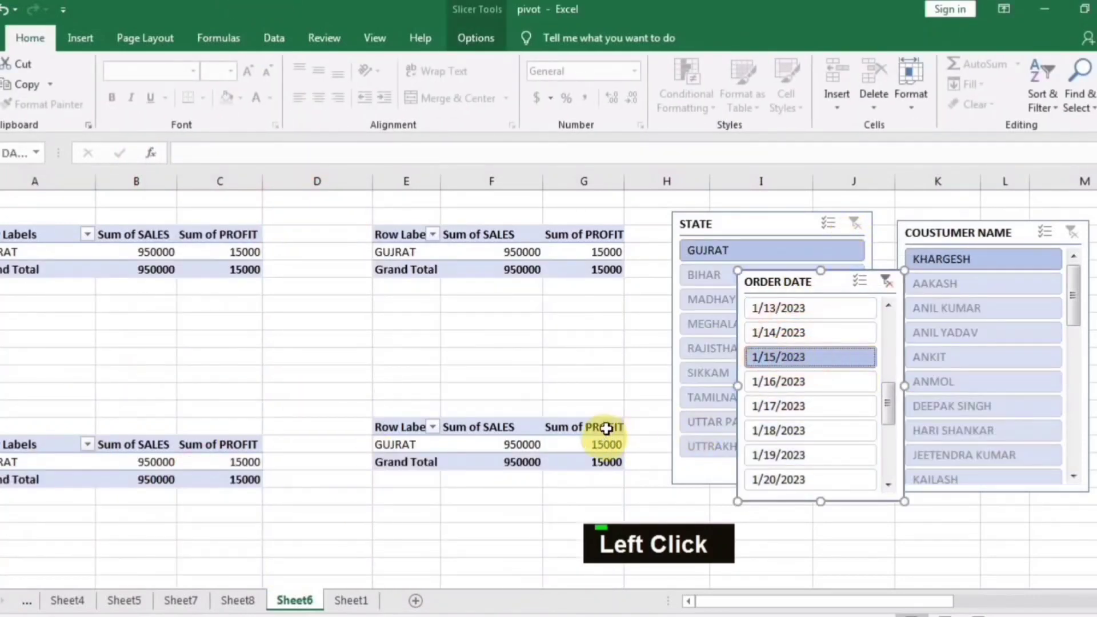
left_click(790, 350)
left_click(791, 334)
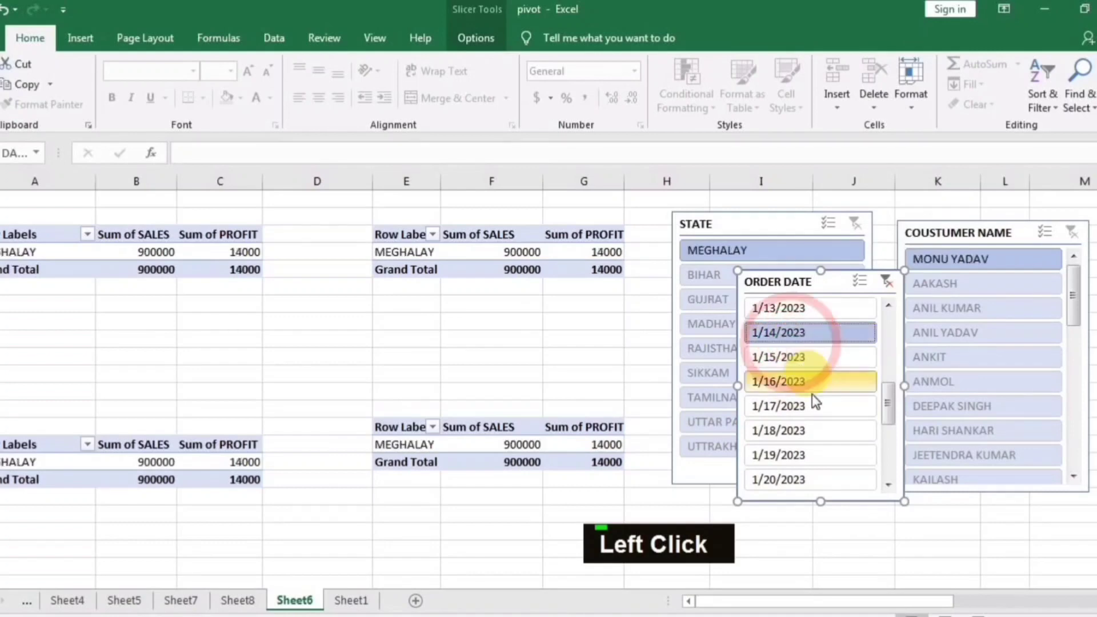
left_click(807, 404)
left_click(794, 357)
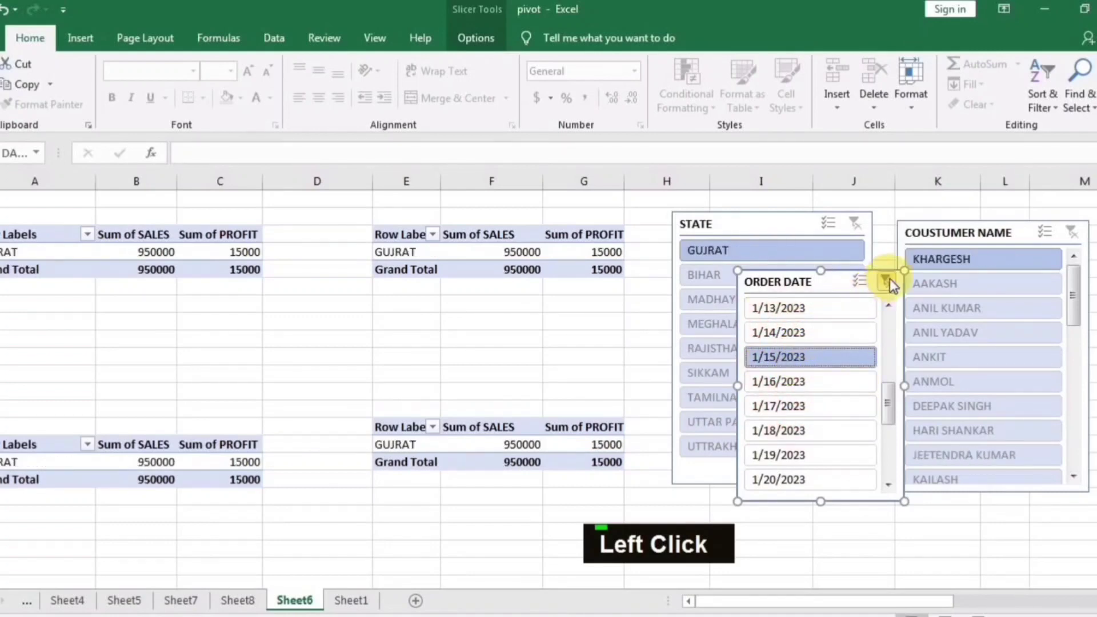
left_click(887, 281)
Read the description of the Insert Timeline command for the upper pivot table in columns A to C.
left_click(216, 315)
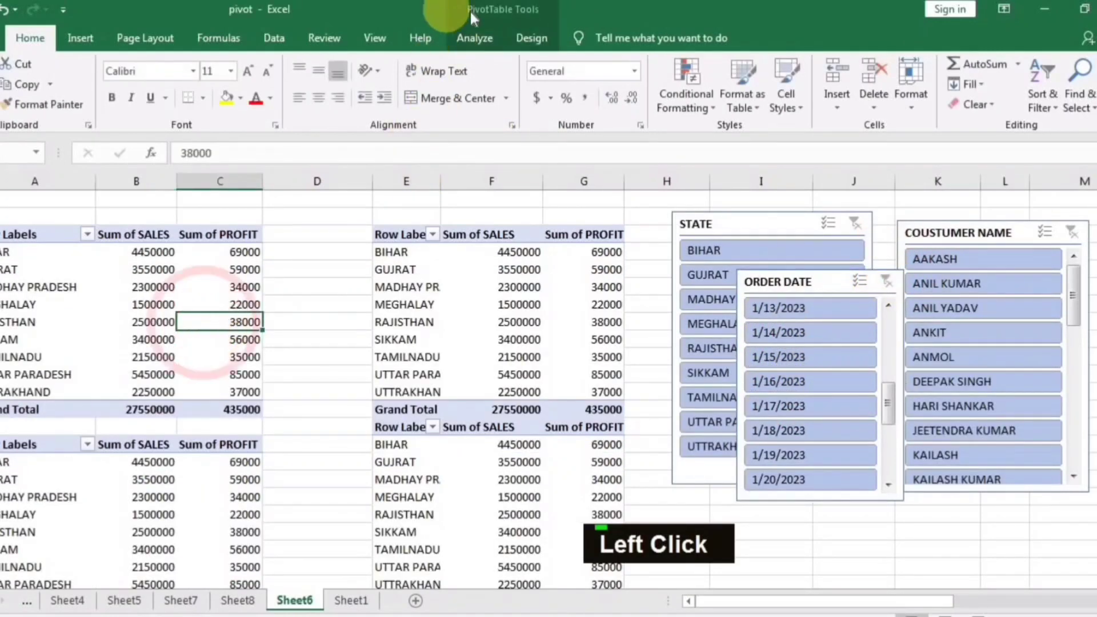
left_click(474, 37)
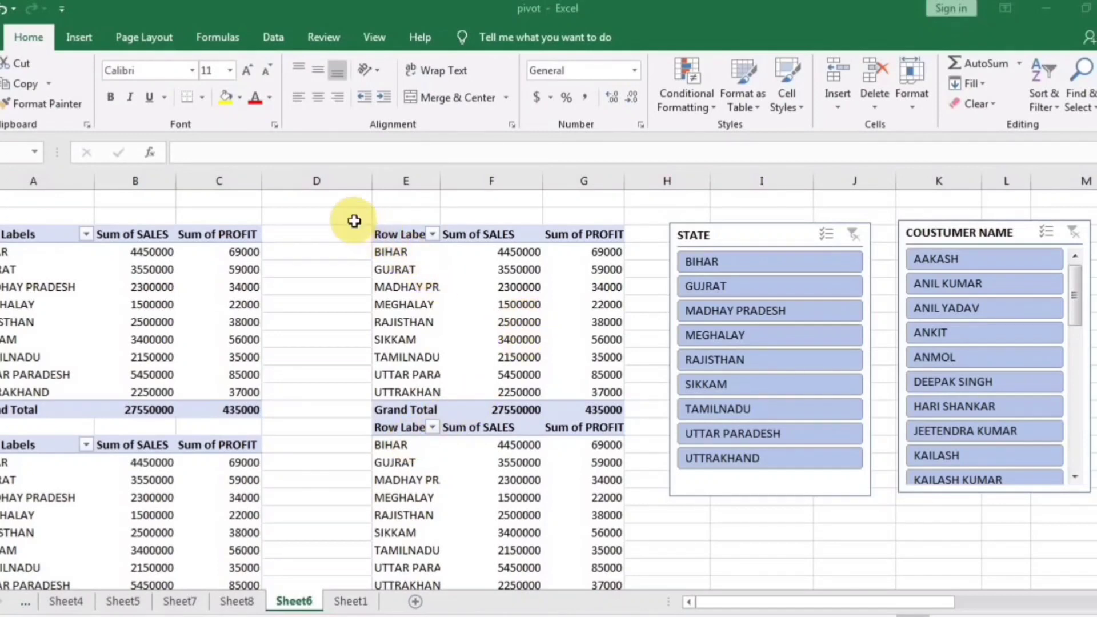
left_click(320, 253)
double_click(331, 311)
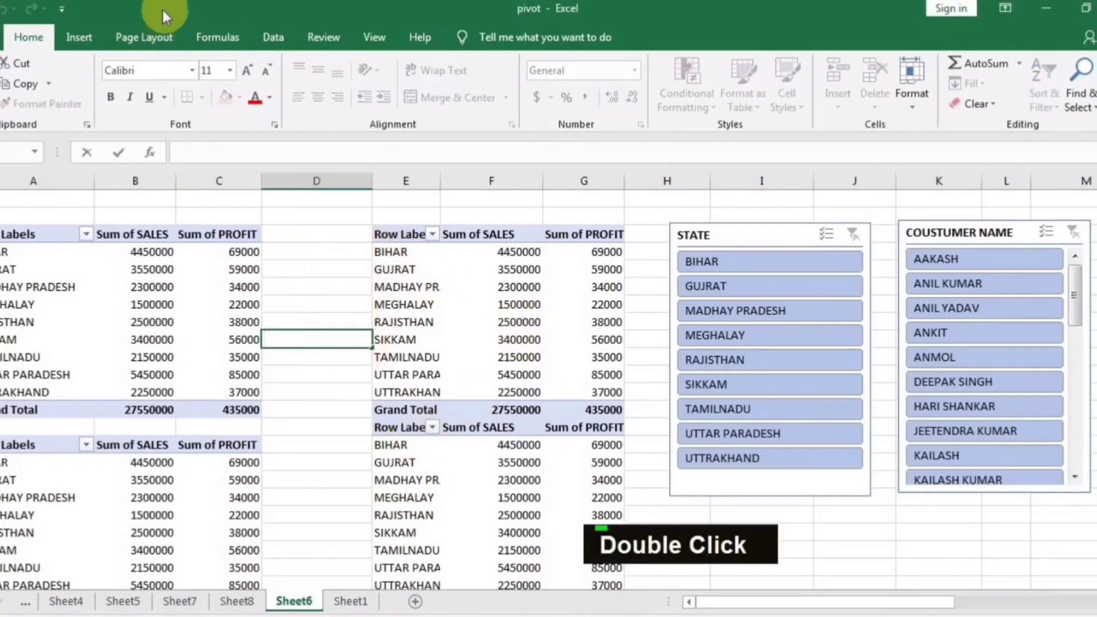
left_click(166, 272)
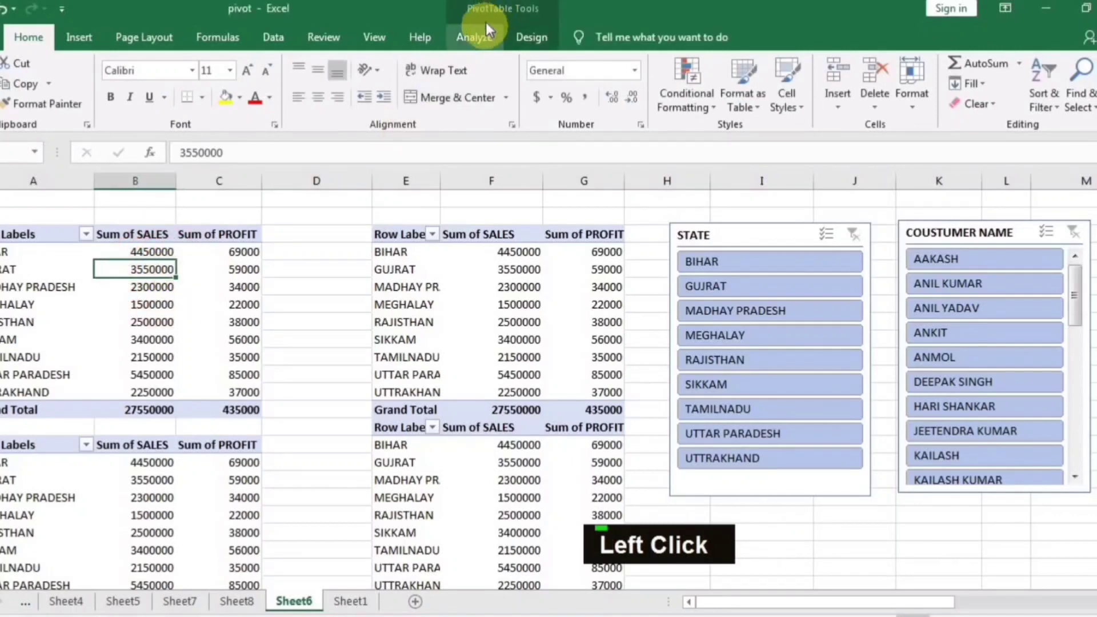
left_click(479, 35)
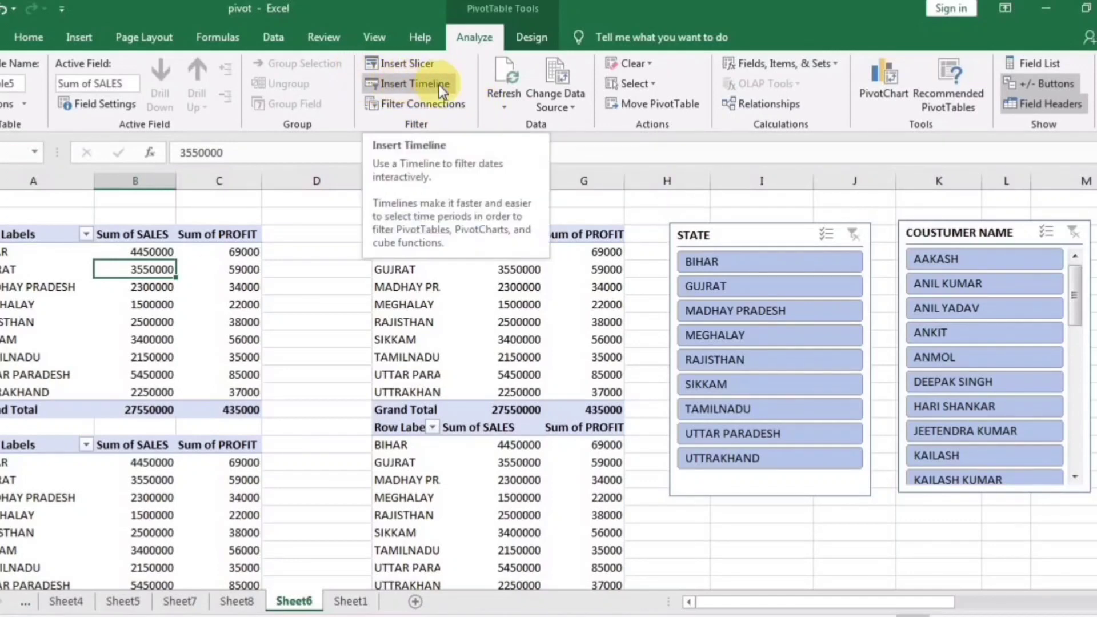
left_click(326, 274)
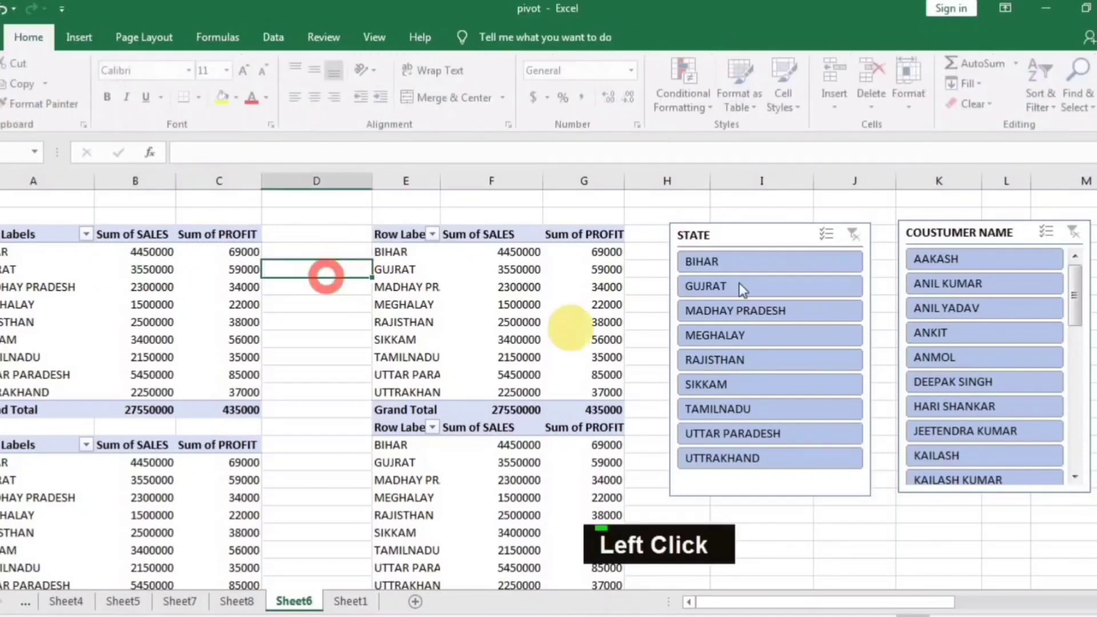
Delete the STATE and COUSTUMER NAME slicers from the sheet.
double_click(732, 235)
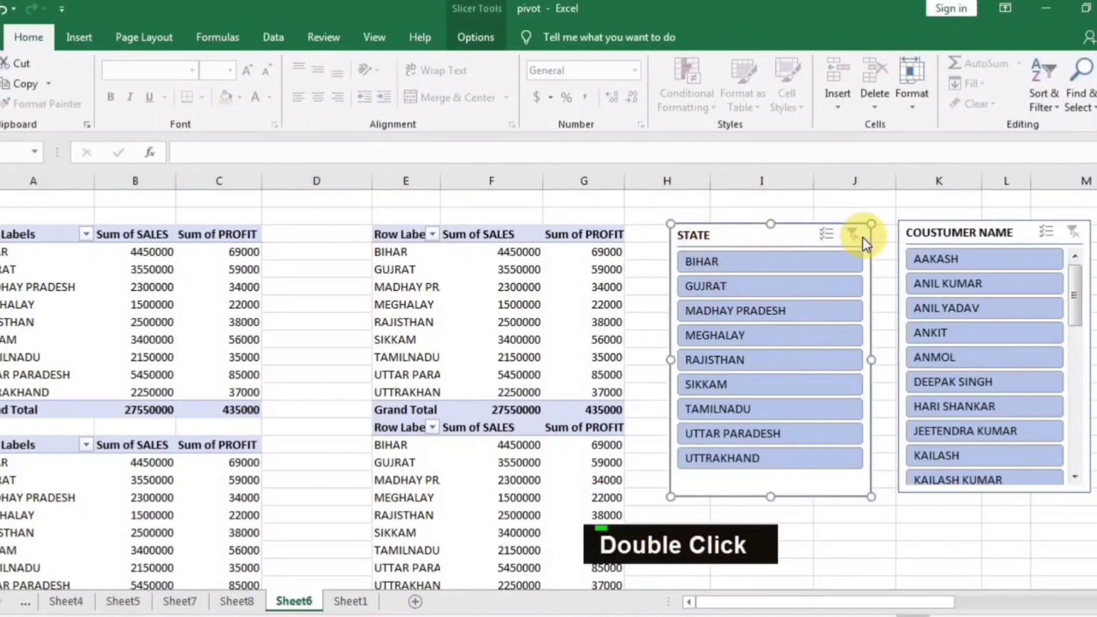
key("Delete")
left_click(939, 234)
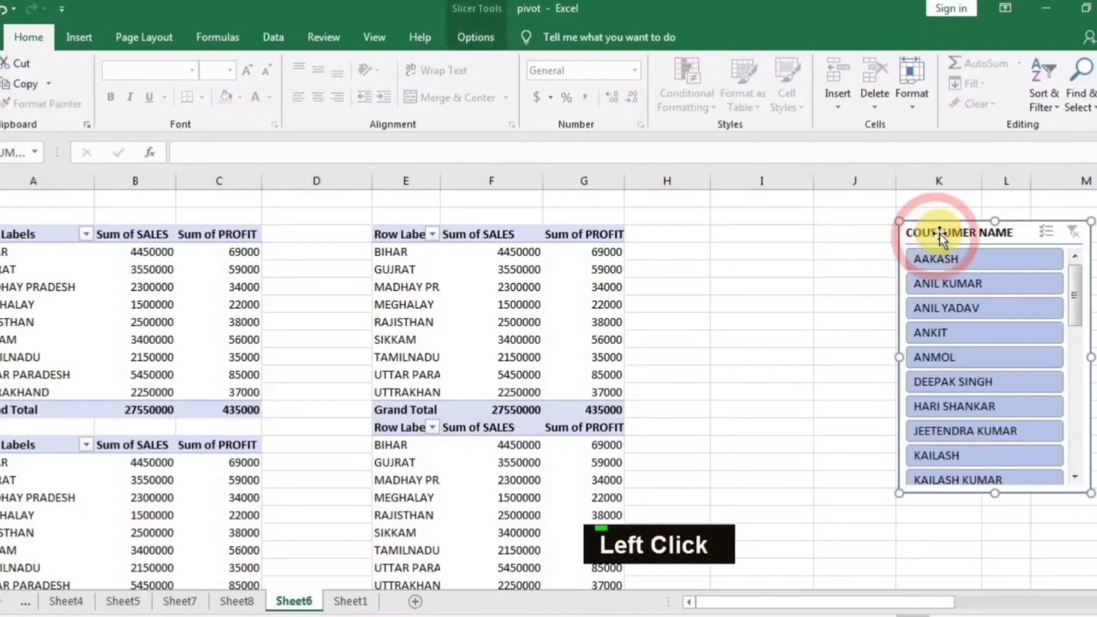
key("Delete")
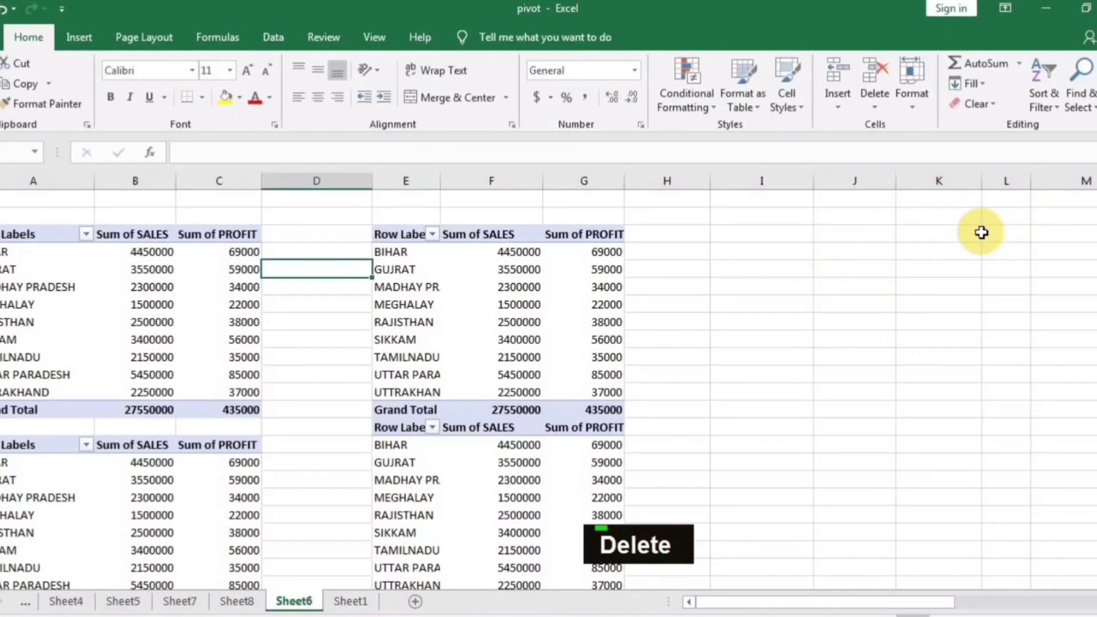
left_click(799, 280)
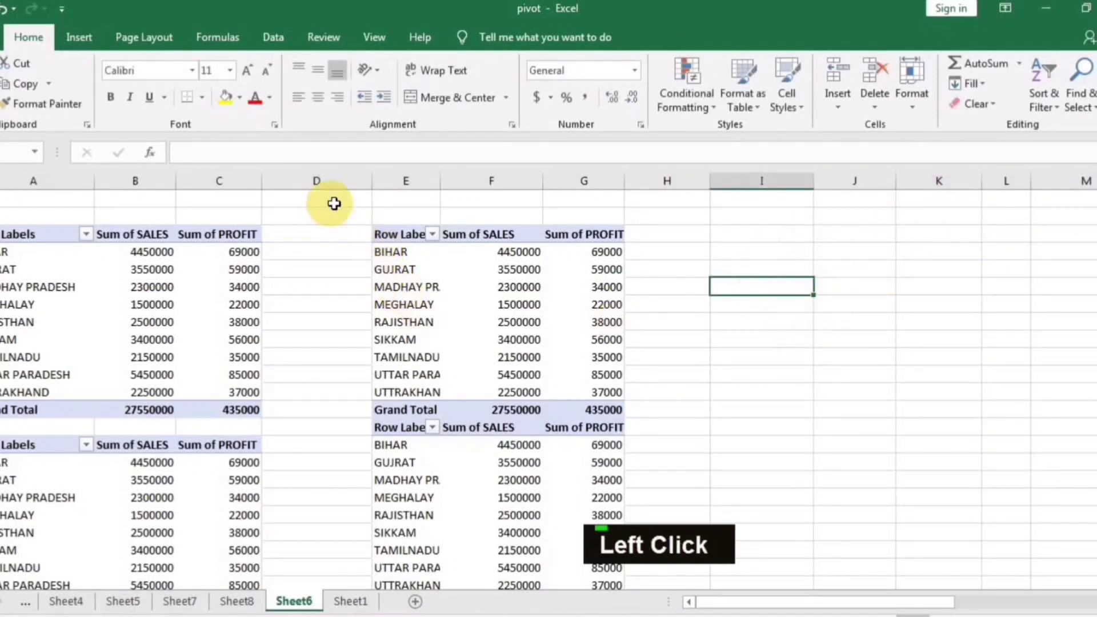
Delete both pivot table copies in columns E to G.
left_click_drag(334, 203, 727, 504)
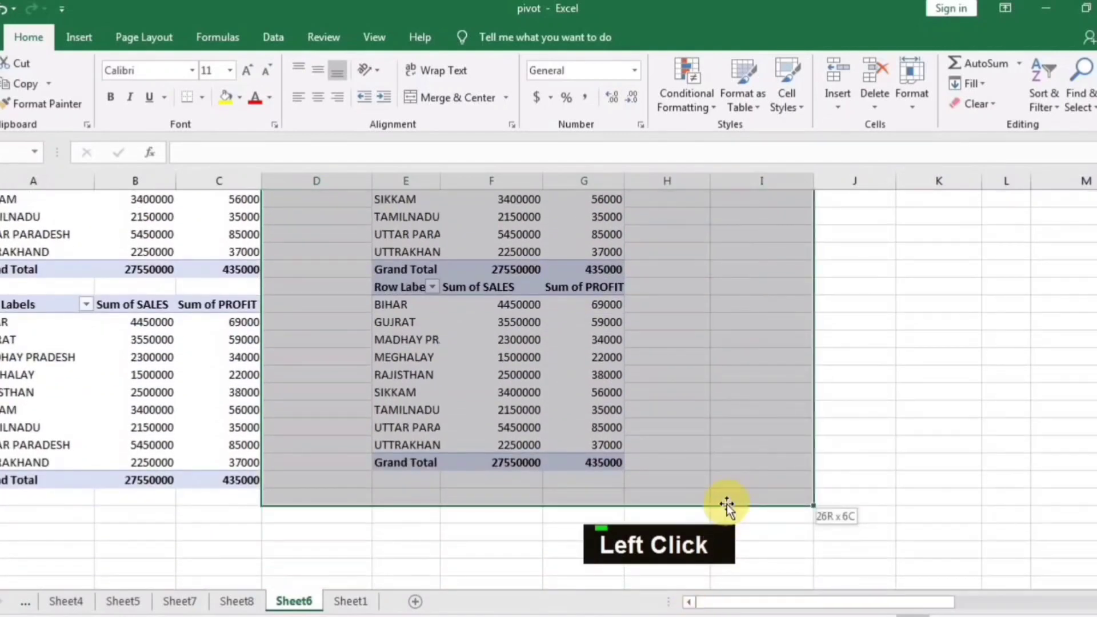
scroll(727, 504, "up", 3)
key("Delete")
left_click(914, 321)
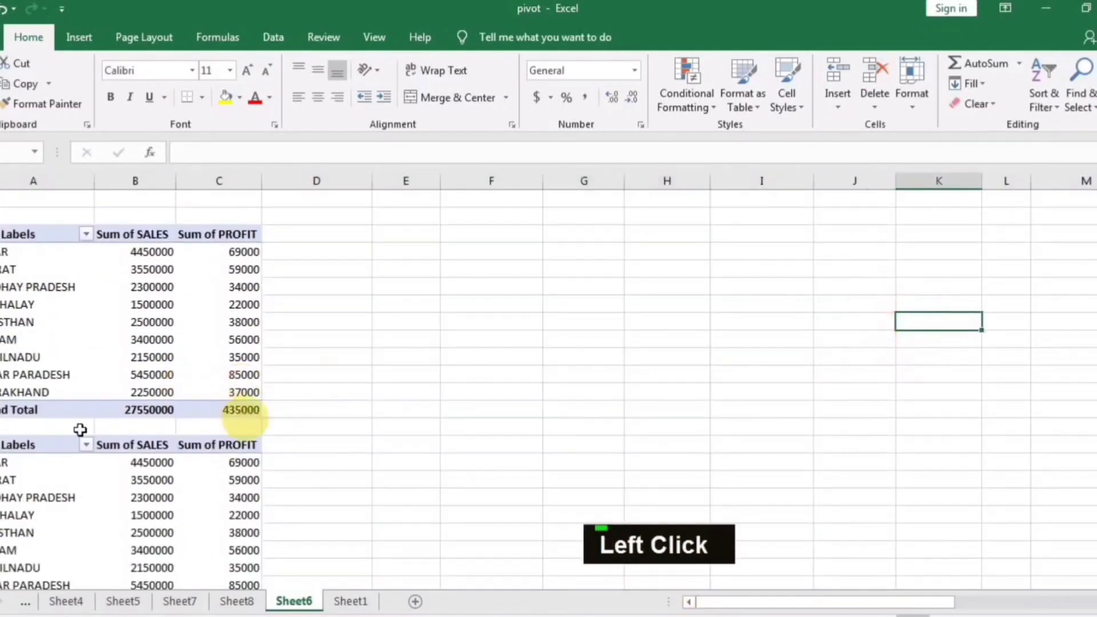
Delete the lower pivot table in columns A to C and select the RAJISTHAN label in the upper one.
left_click_drag(7, 426, 245, 571)
key("Delete")
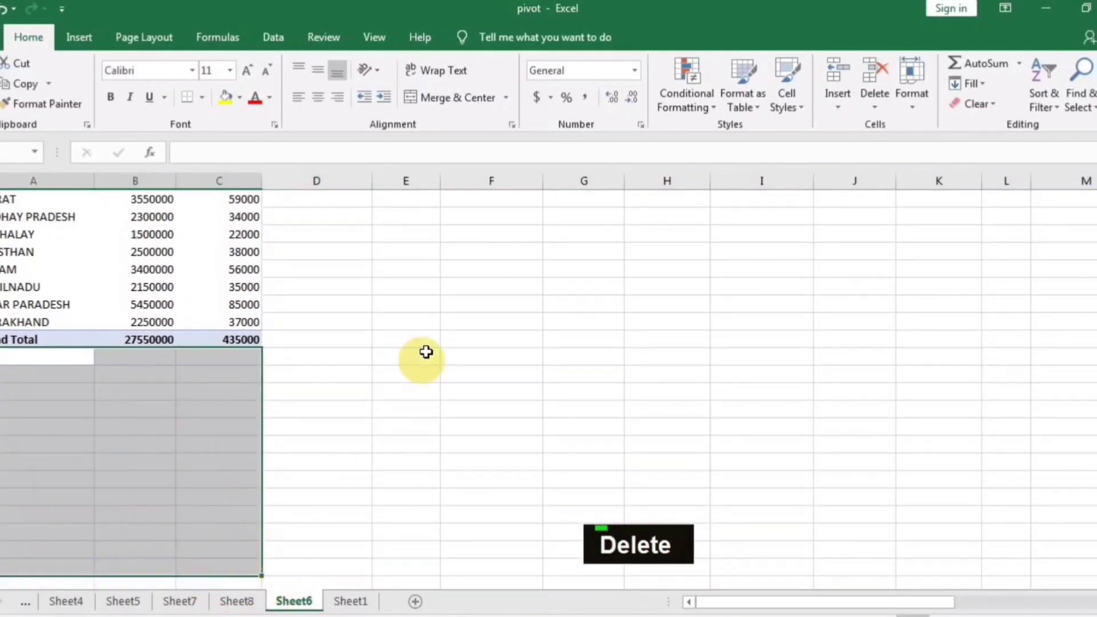
left_click(426, 352)
scroll(368, 375, "up", 2)
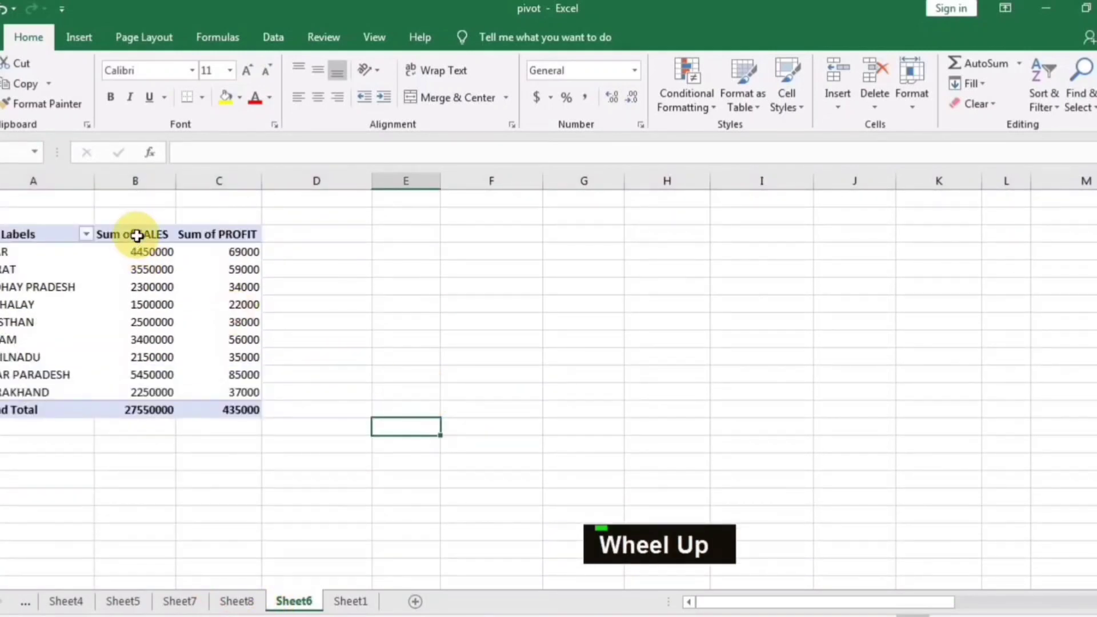
left_click(44, 234)
double_click(42, 322)
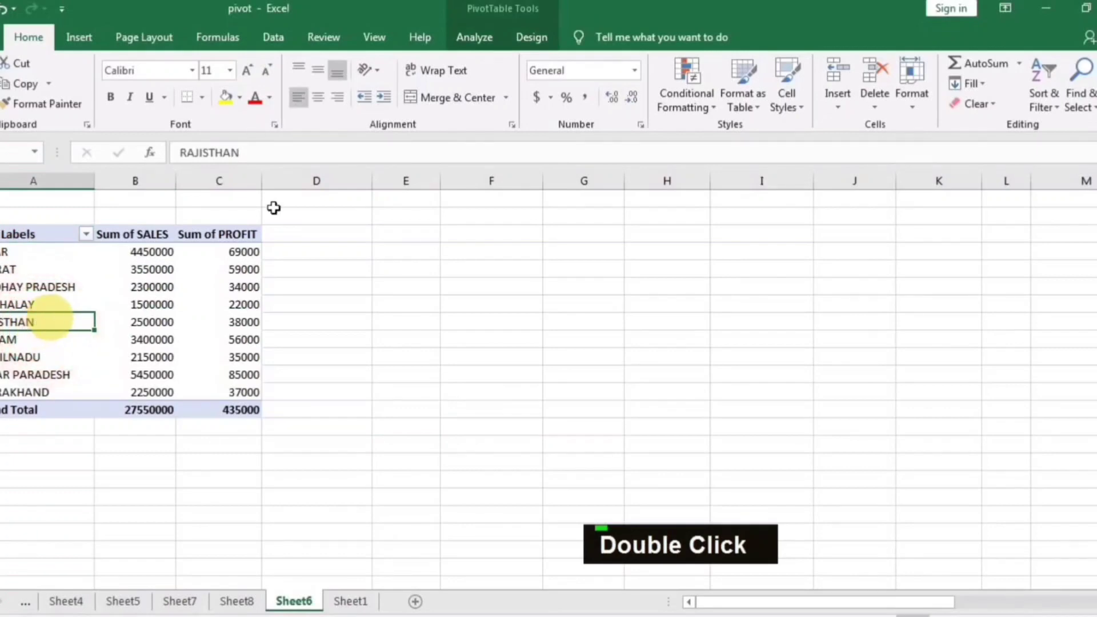
Add COUSTUMER NAME beneath STATE in the pivot table's row labels and hide the field list.
left_click(153, 303)
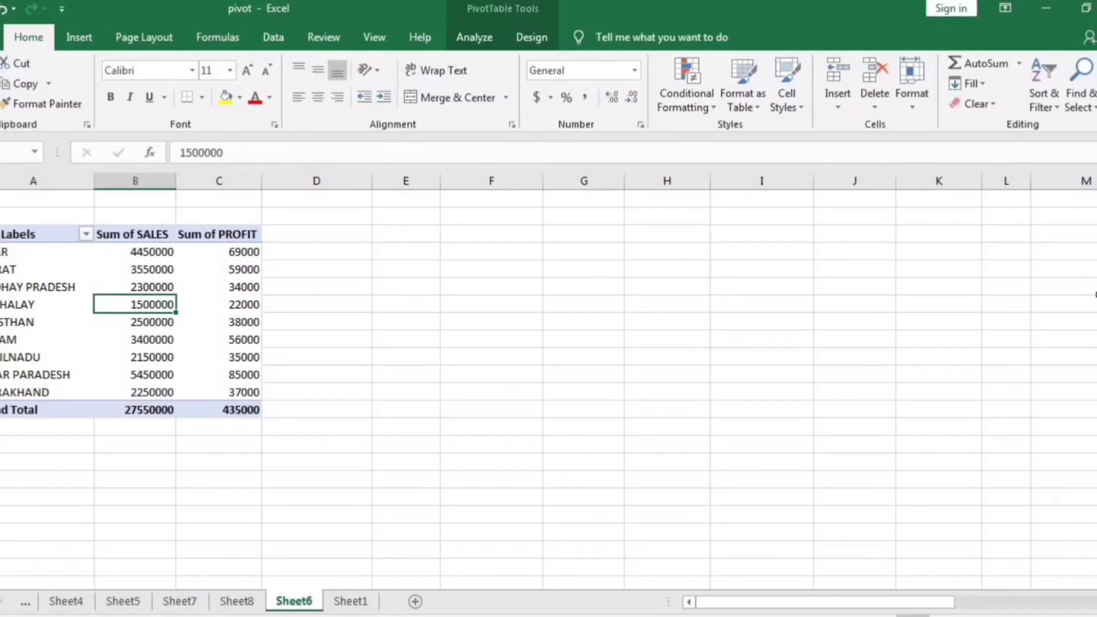
left_click(42, 293)
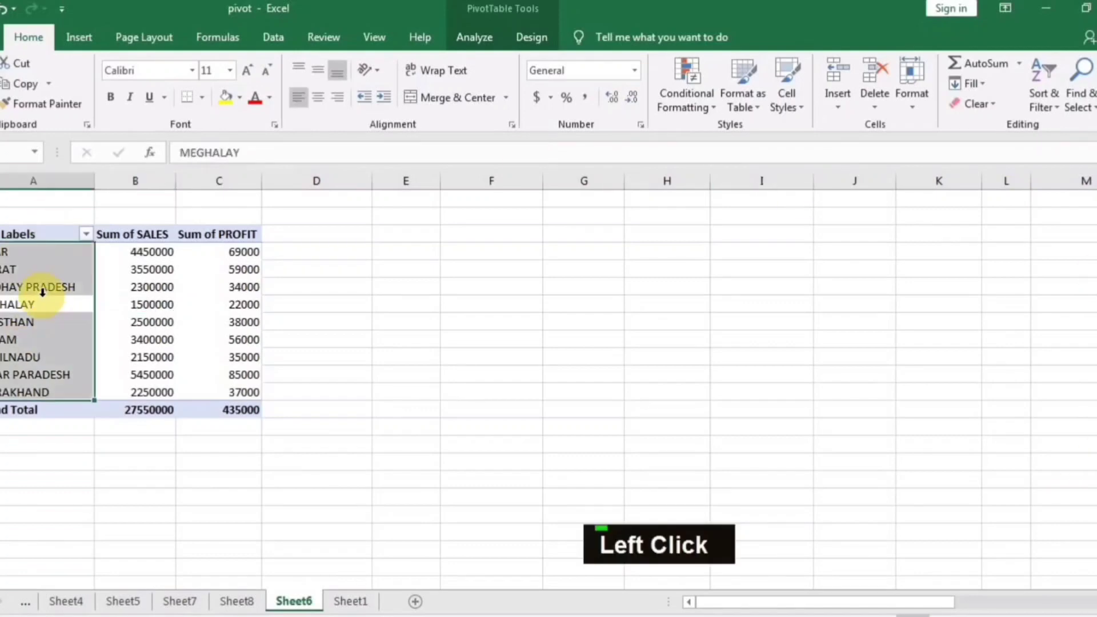
left_click(42, 288)
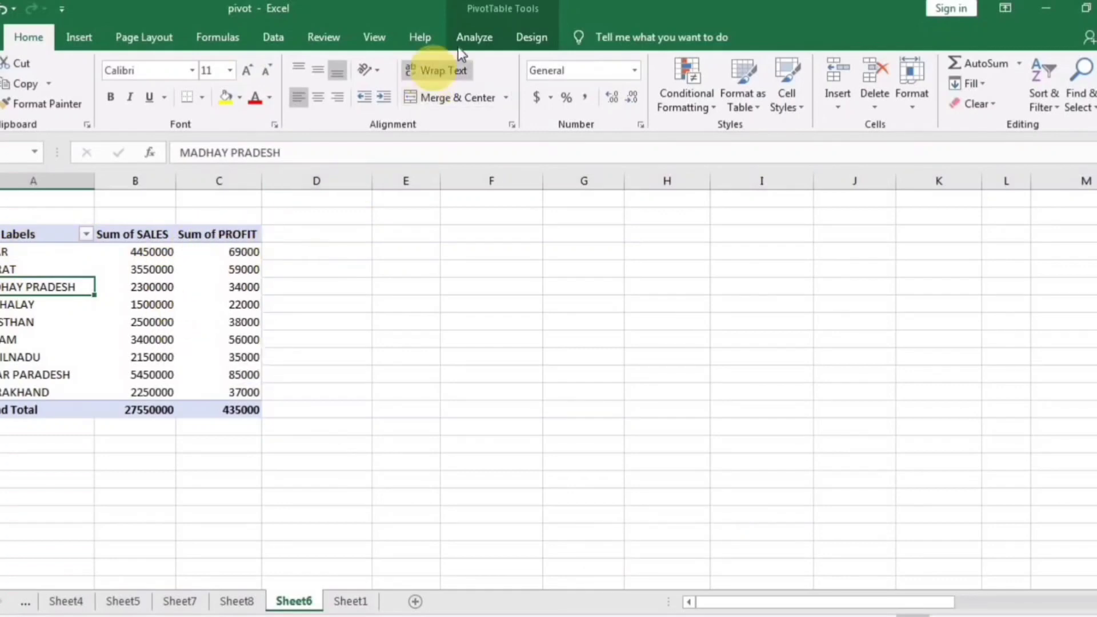
left_click(479, 37)
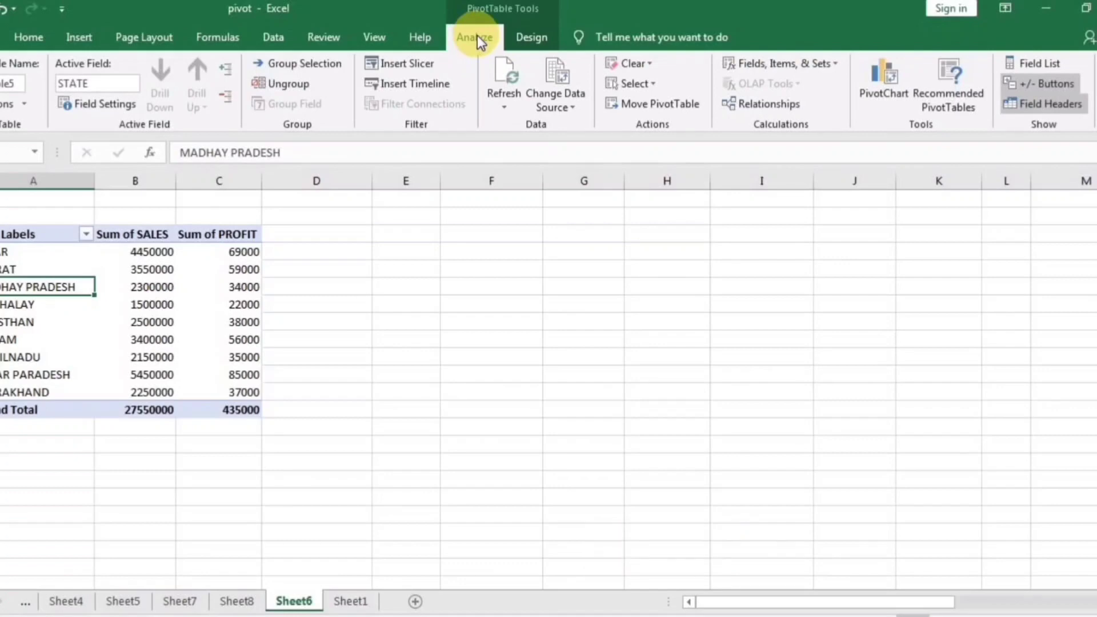
left_click(1043, 59)
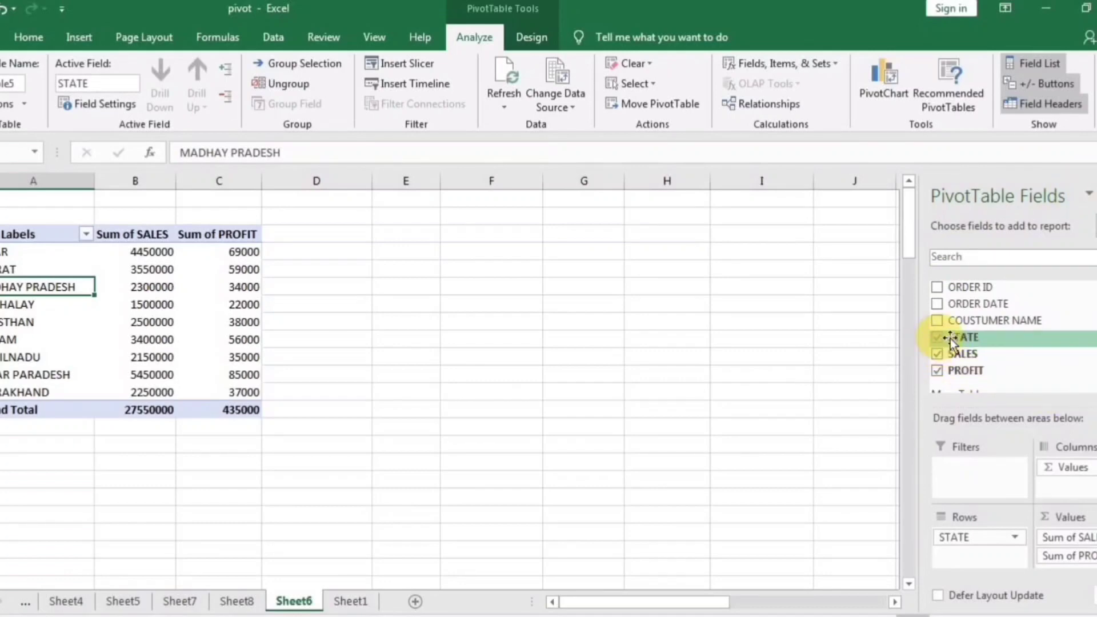
left_click_drag(993, 338, 997, 340)
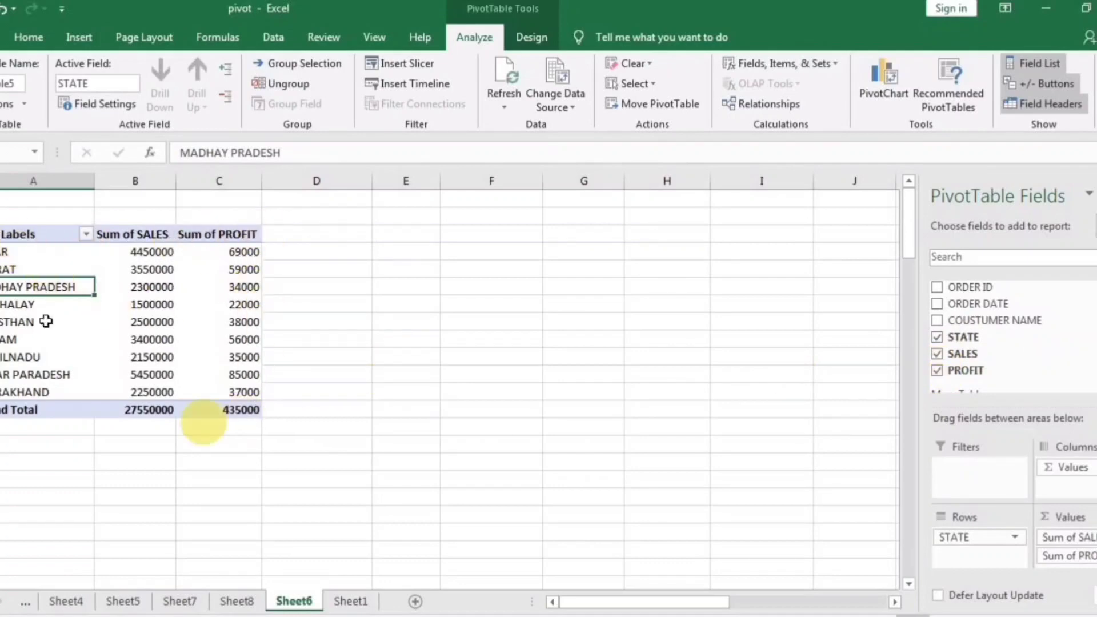
double_click(938, 321)
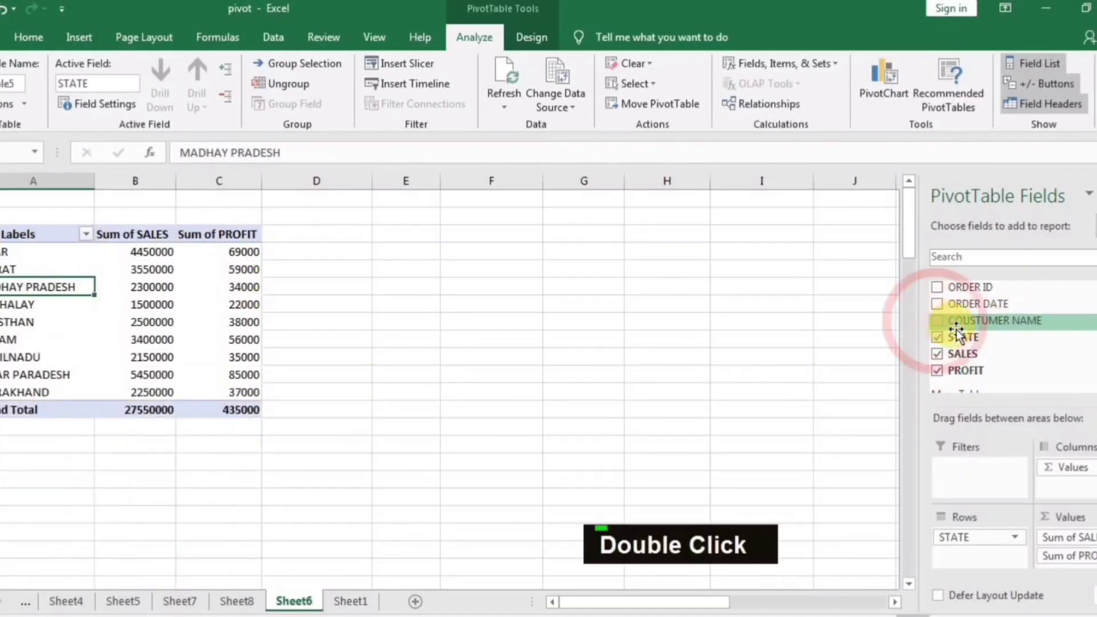
left_click(935, 321)
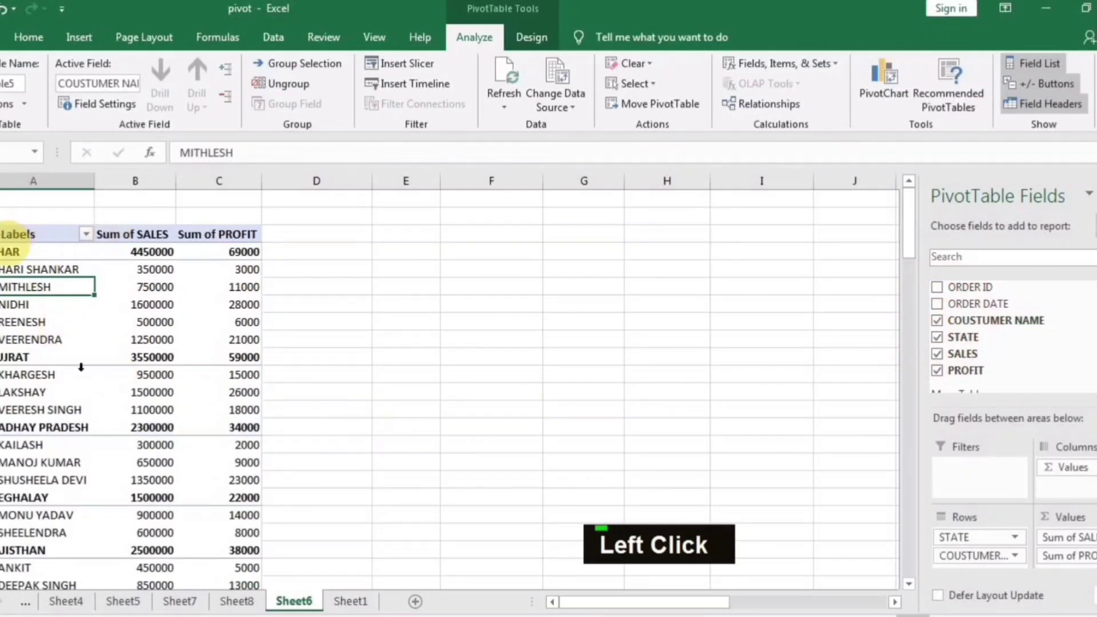
left_click(1096, 193)
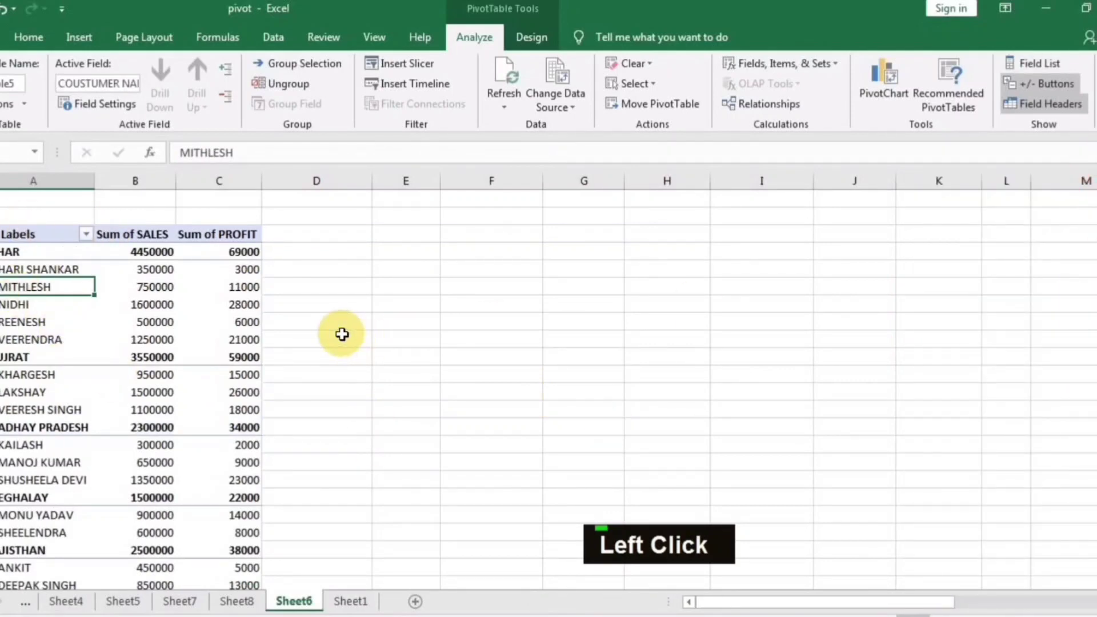
scroll(342, 332, "down", 1)
scroll(360, 285, "up", 1)
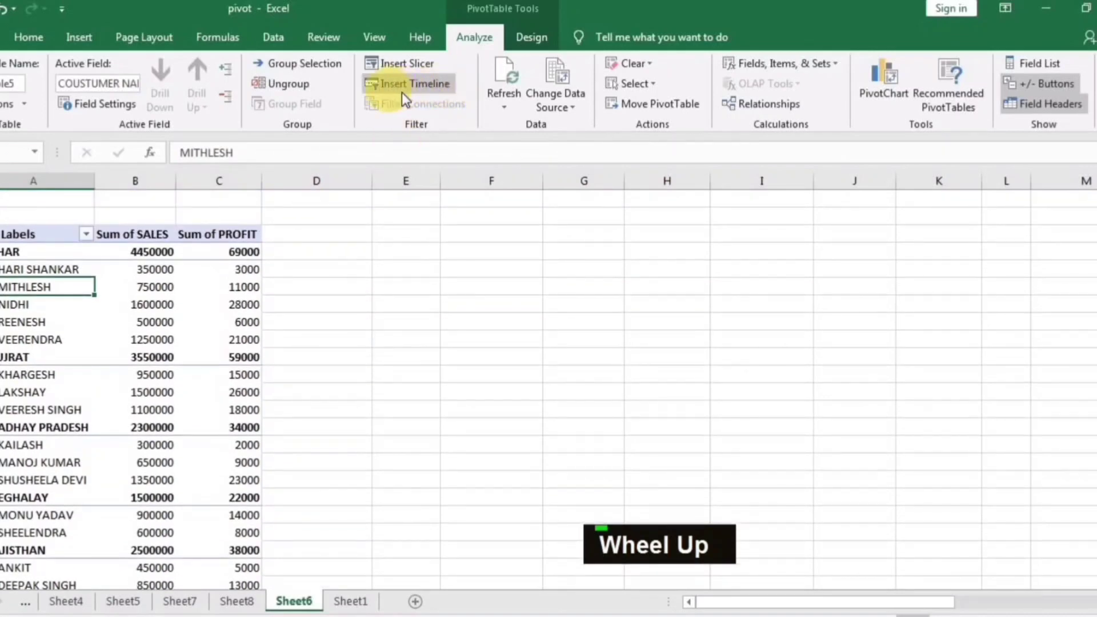
Insert an ORDER DATE timeline for the pivot table and enlarge it to about 2" high by 5.55" wide.
left_click(505, 286)
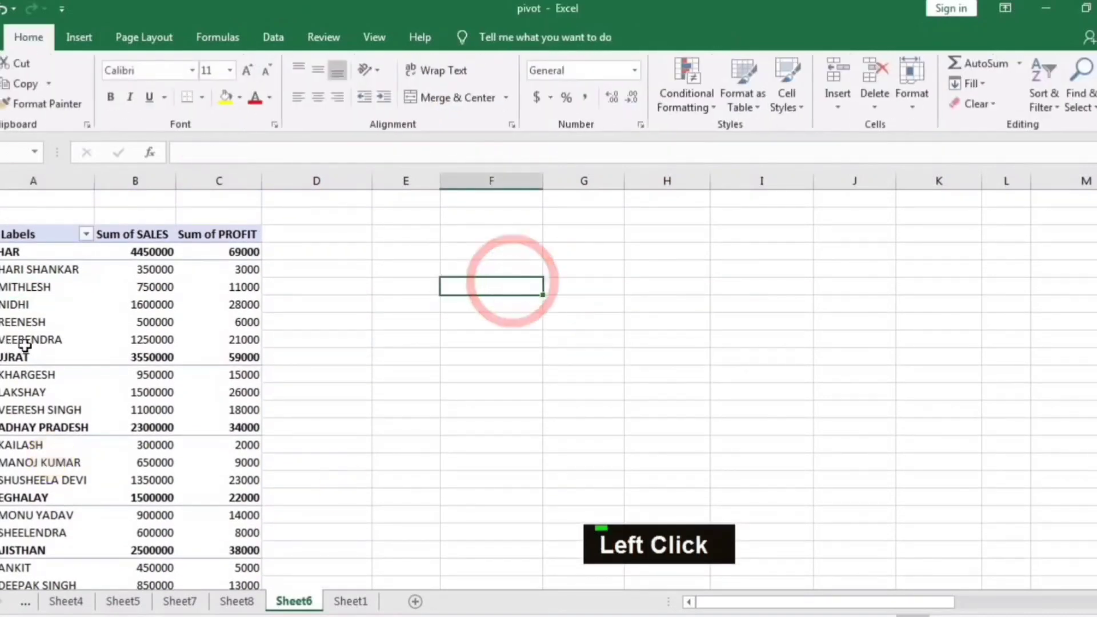
double_click(75, 294)
left_click(81, 291)
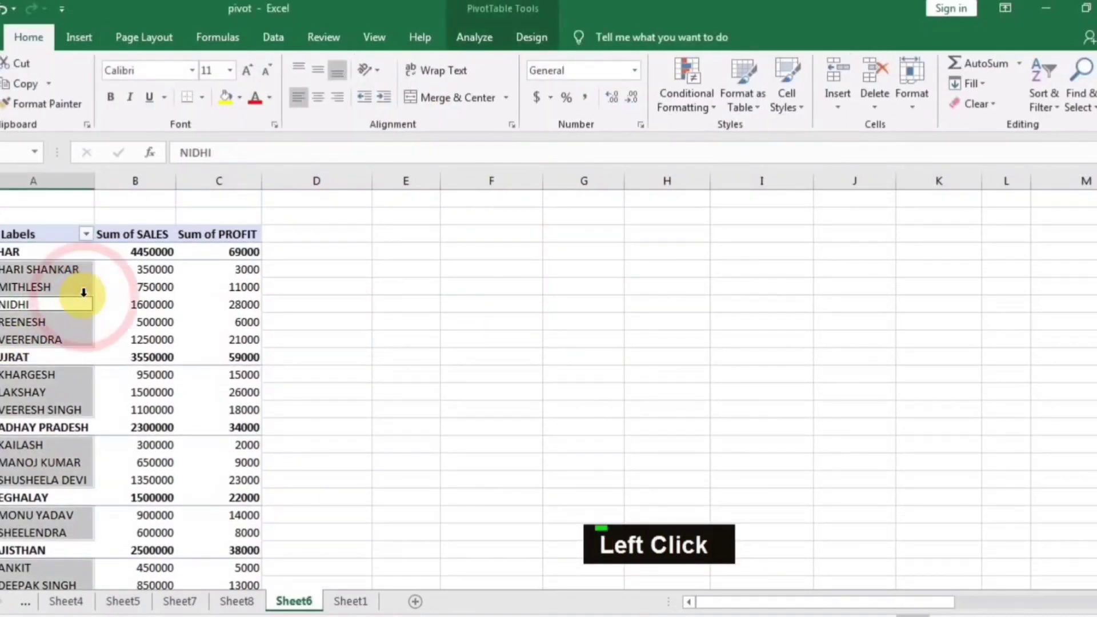
left_click(152, 339)
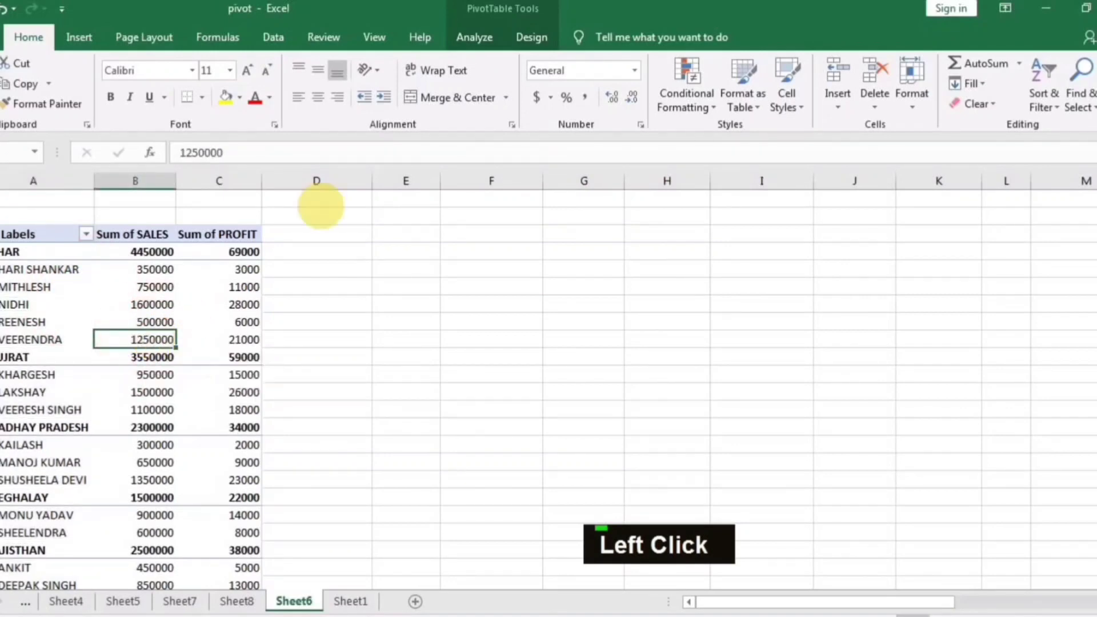
left_click(474, 38)
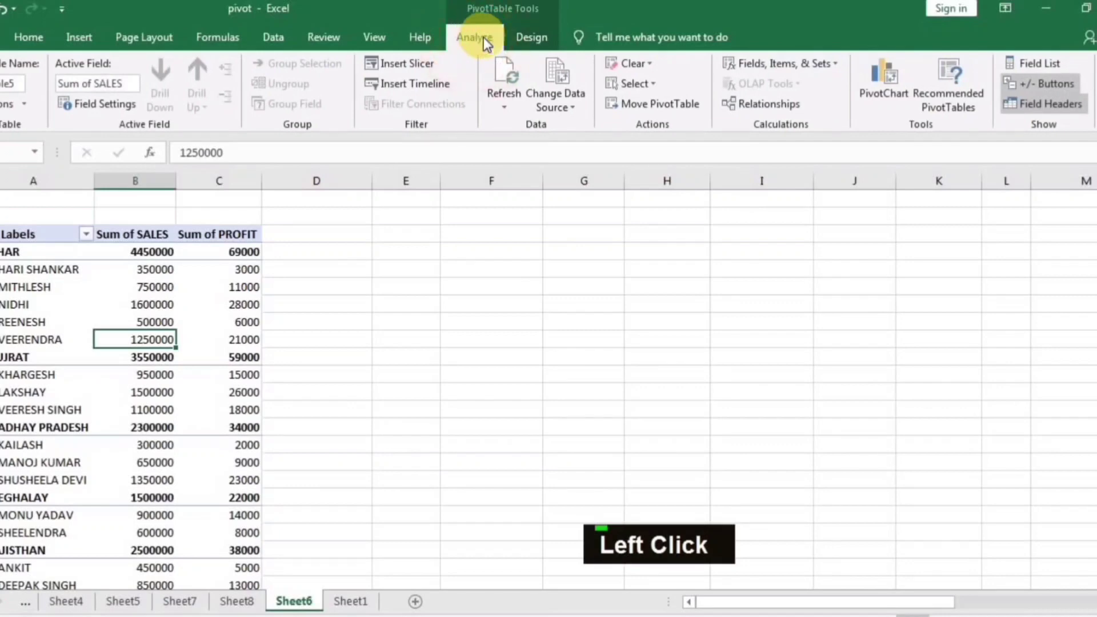
left_click(409, 84)
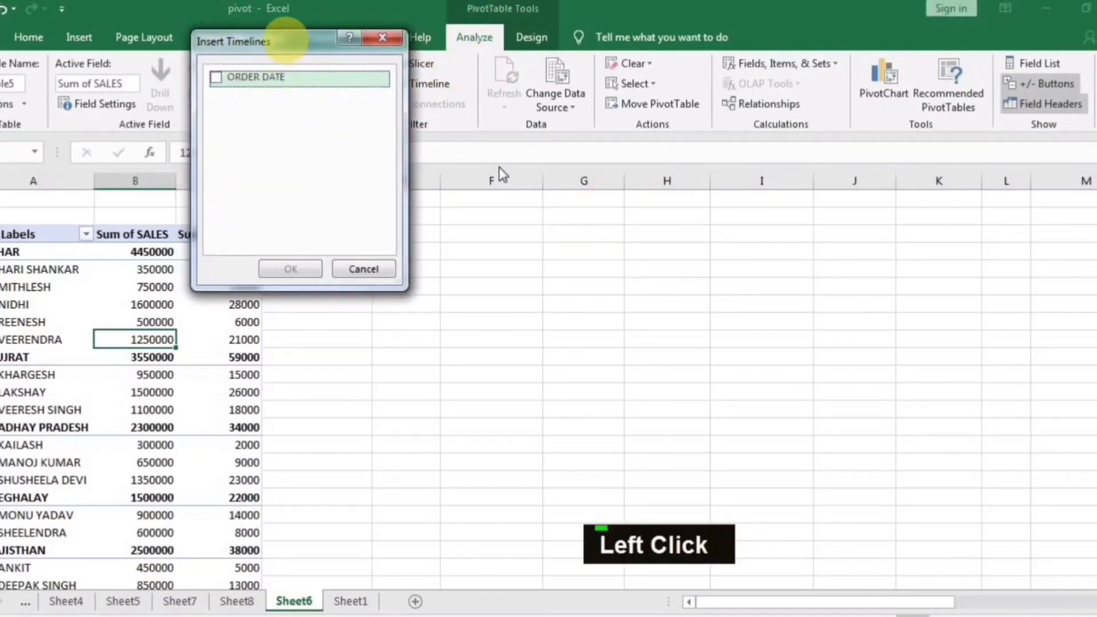
left_click_drag(288, 41, 628, 135)
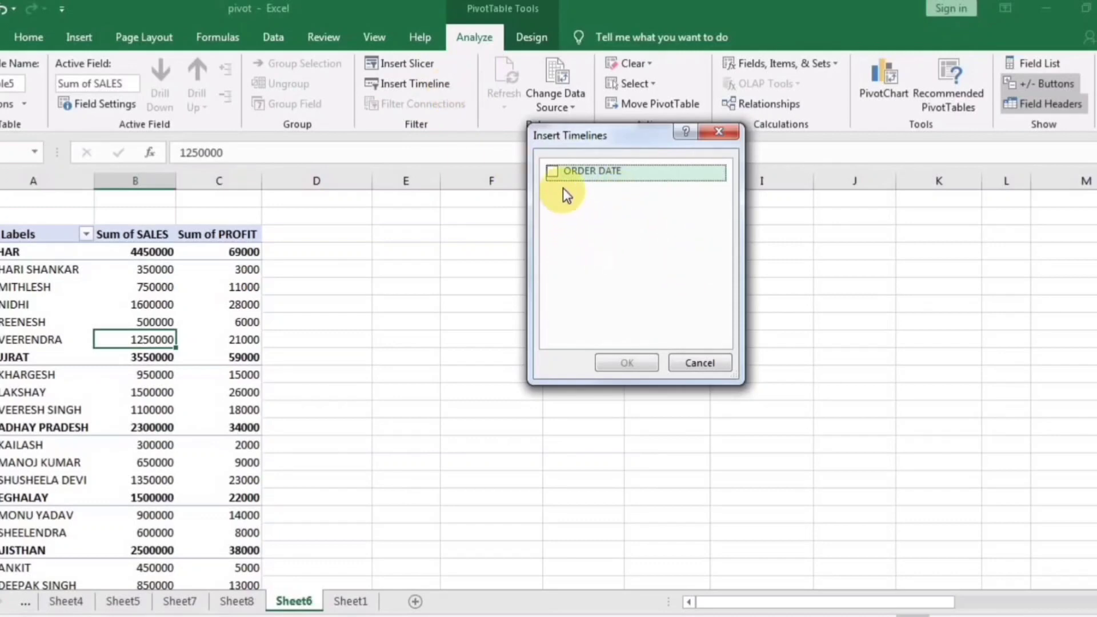
left_click(553, 171)
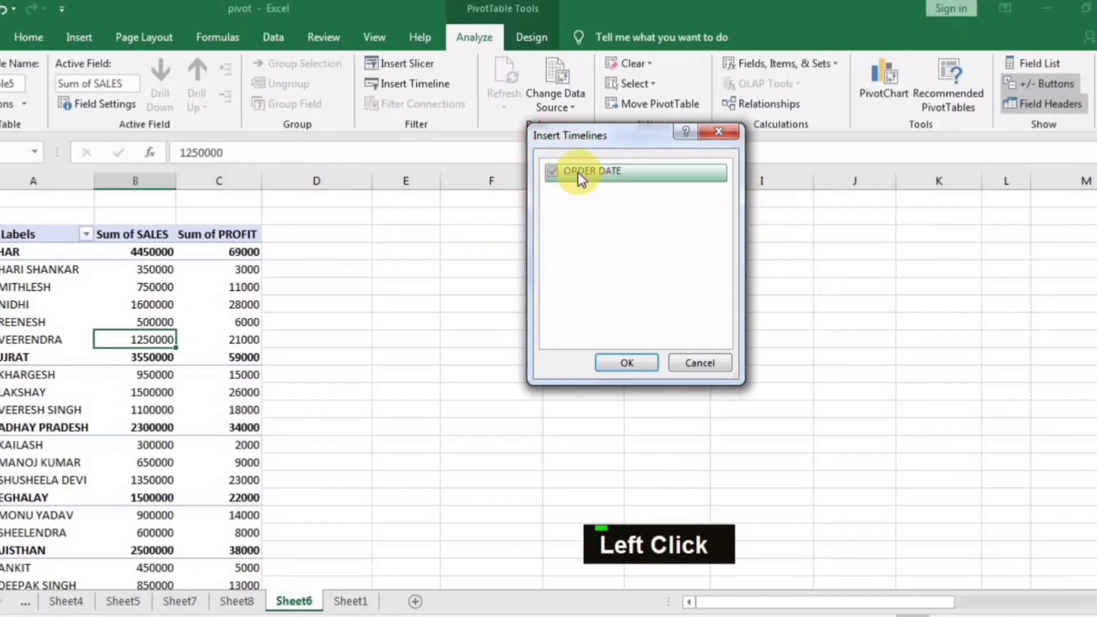
left_click(628, 363)
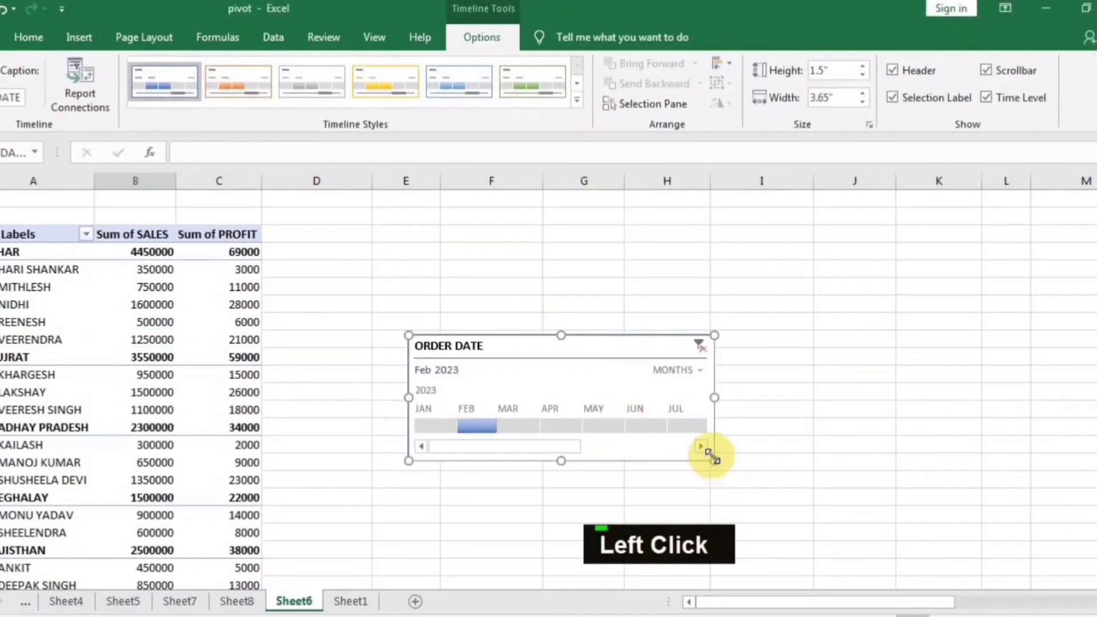
left_click_drag(714, 461, 874, 503)
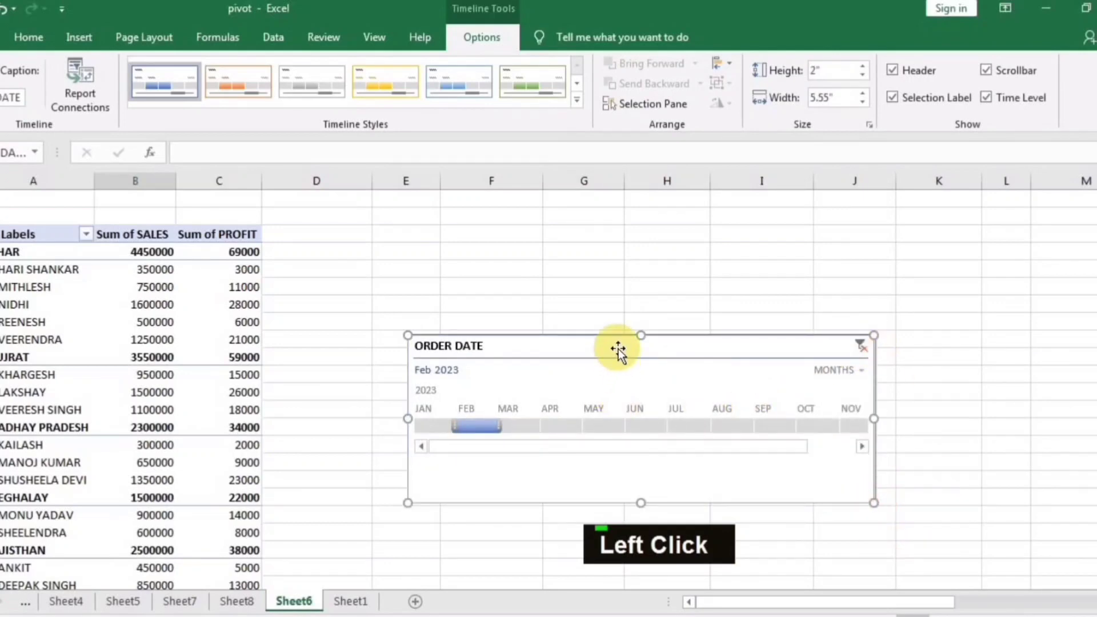
left_click_drag(598, 348, 583, 354)
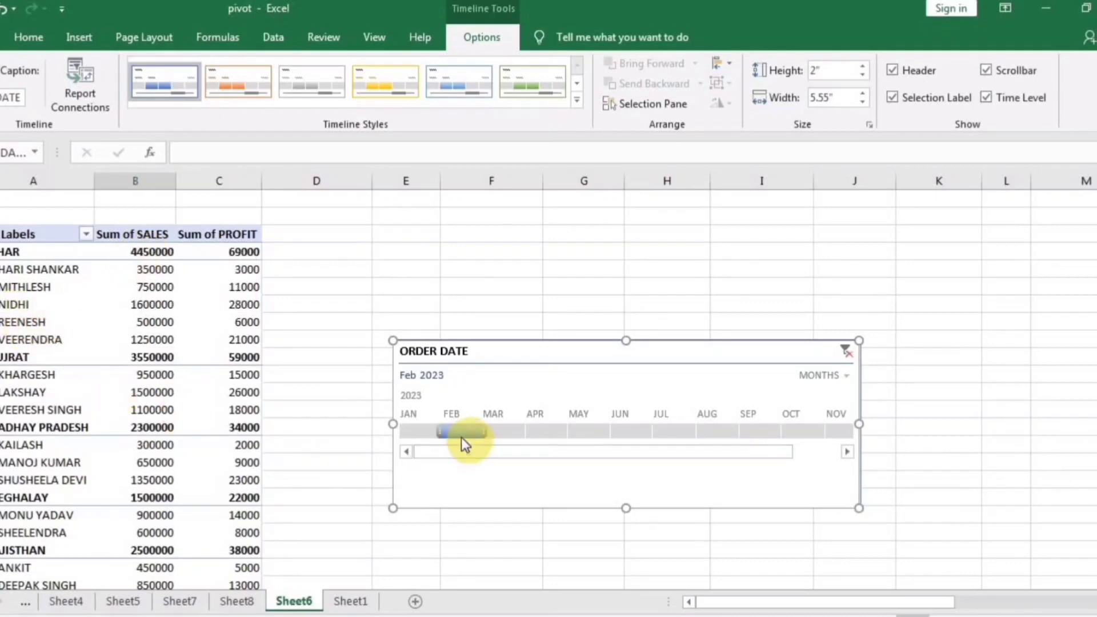
Filter the pivot table through the timeline by January, February and March 2023 in turn, ending on January 2023.
left_click(423, 431)
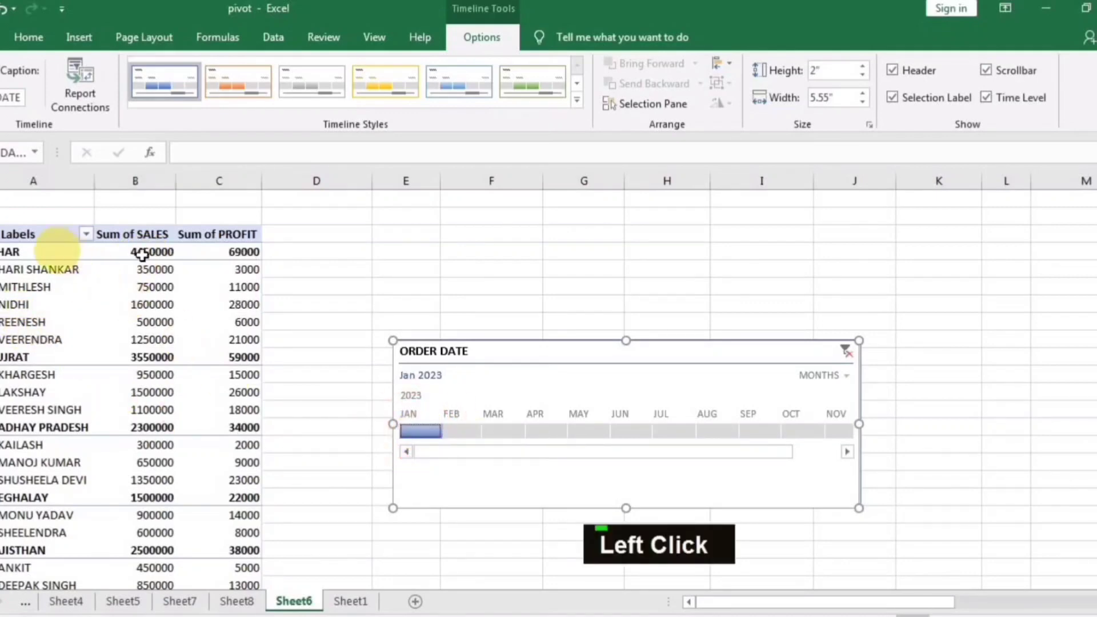
left_click(460, 431)
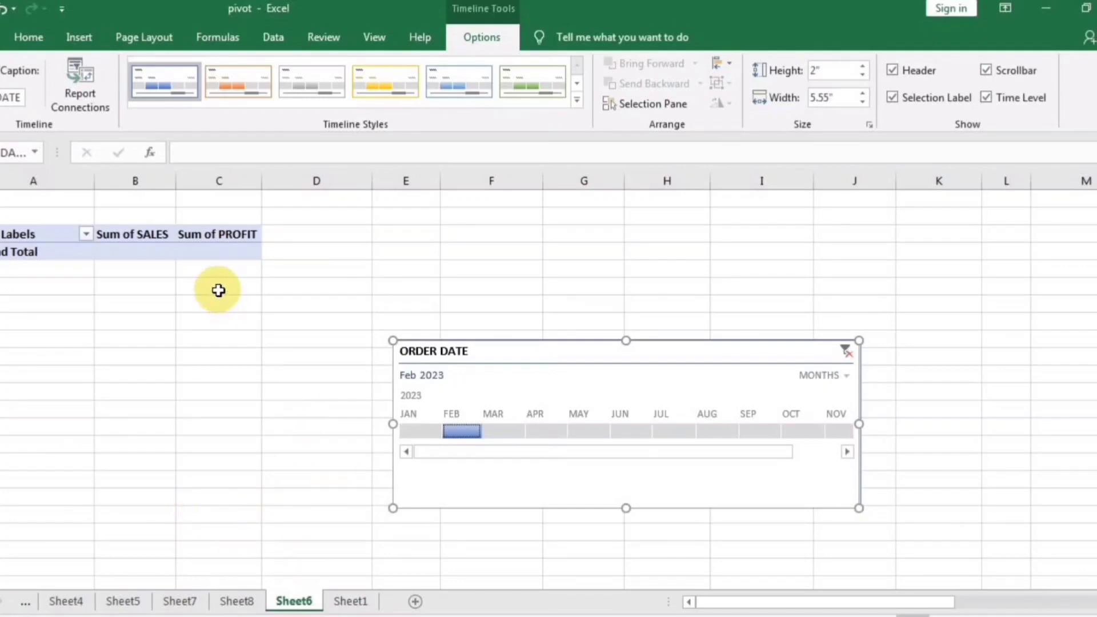
left_click(502, 432)
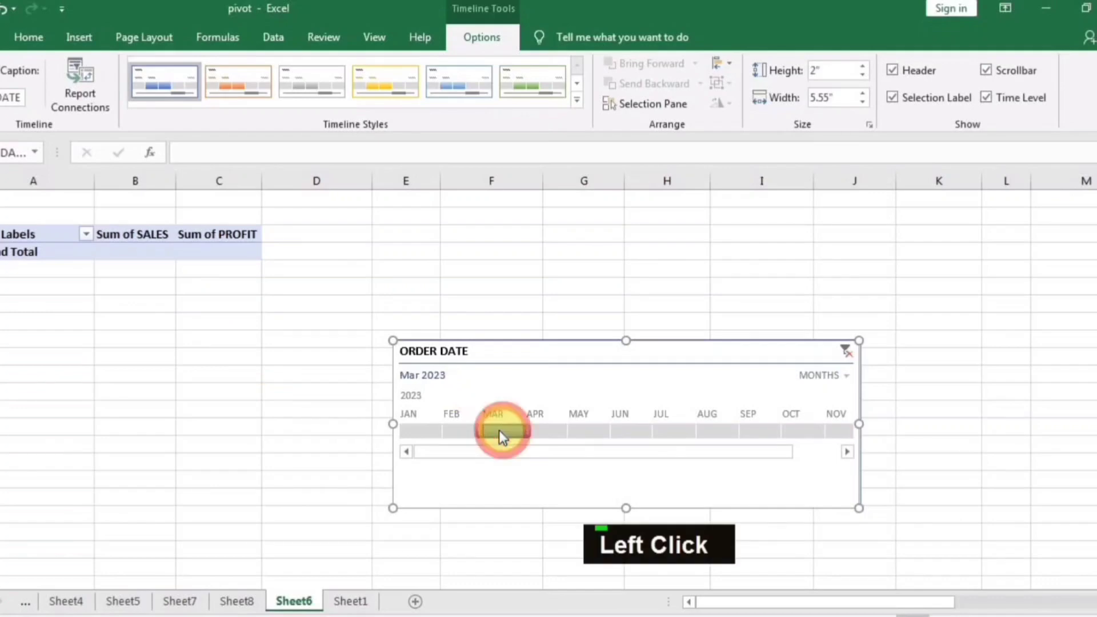
left_click(424, 431)
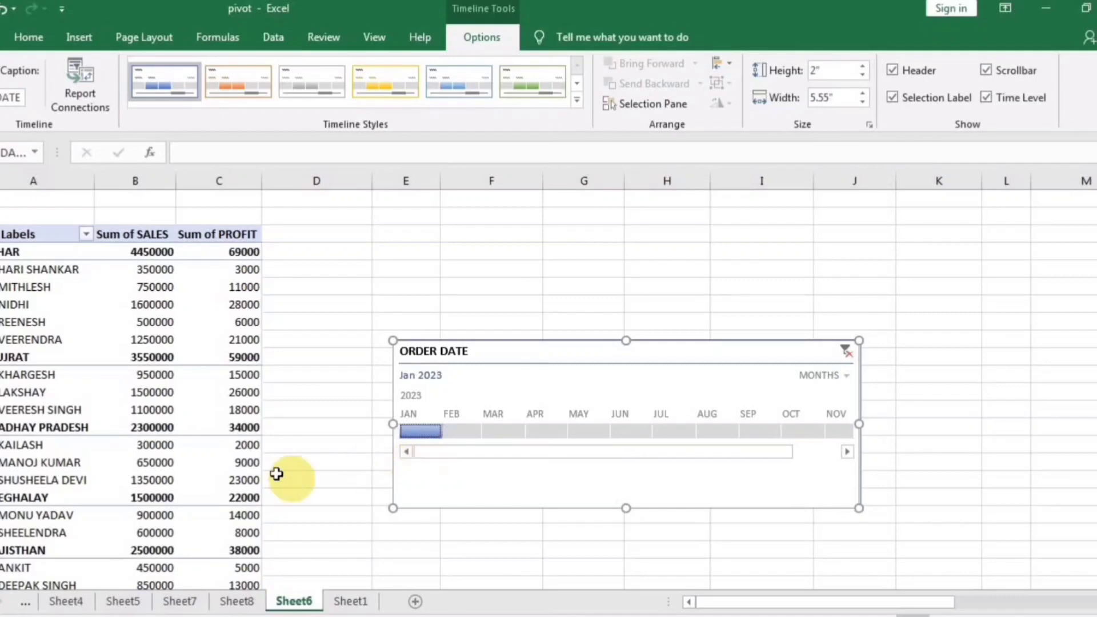
Review which months the ORDER DATE column covers in the Sheet1 source data and return to Sheet6.
left_click(350, 601)
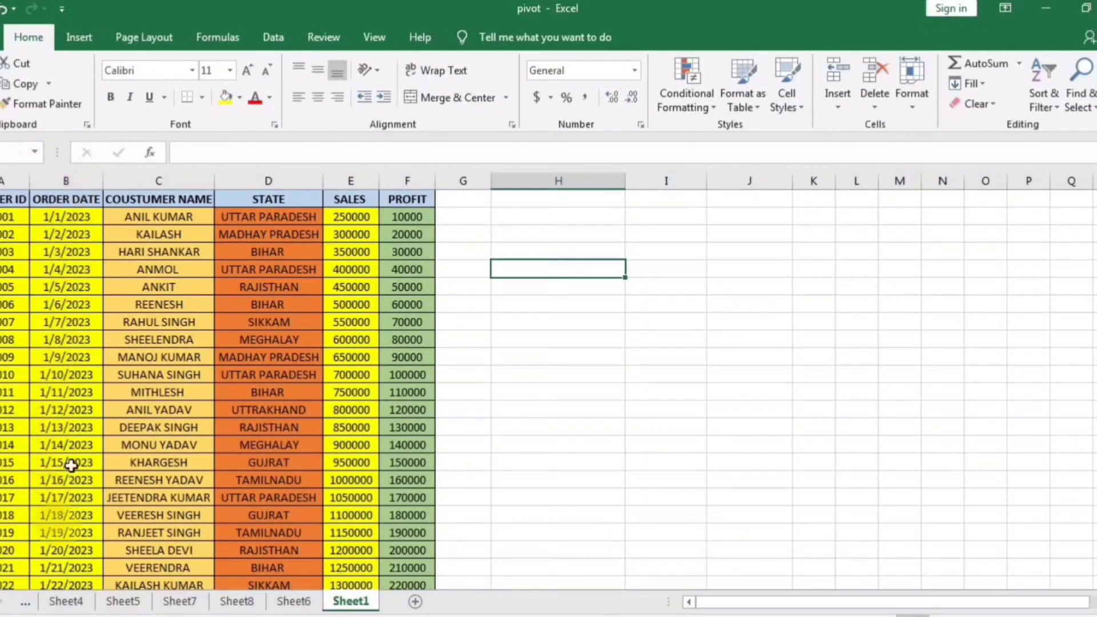
scroll(64, 217, "down", 5)
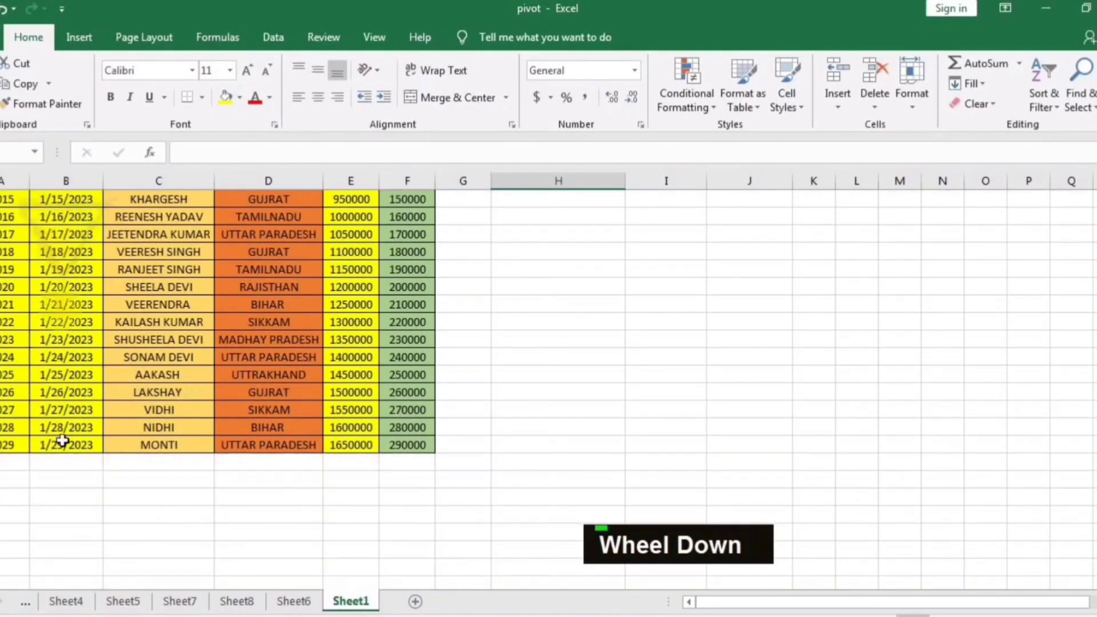
scroll(52, 461, "up", 1)
scroll(60, 493, "down", 1)
scroll(80, 445, "up", 5)
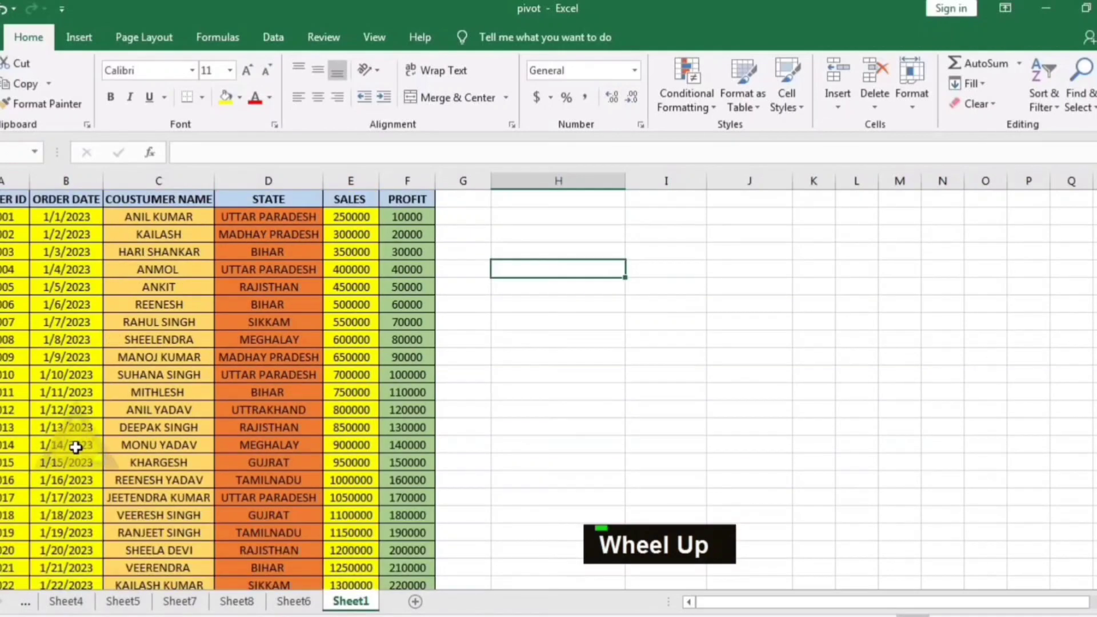
scroll(63, 480, "down", 5)
scroll(417, 524, "down", 8)
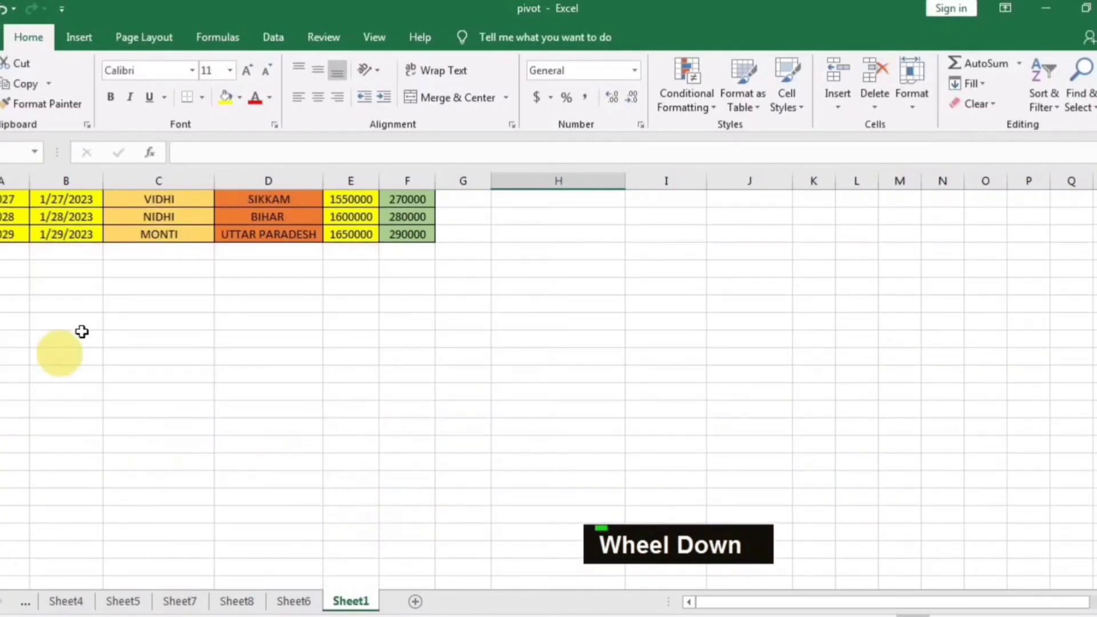
scroll(252, 438, "up", 12)
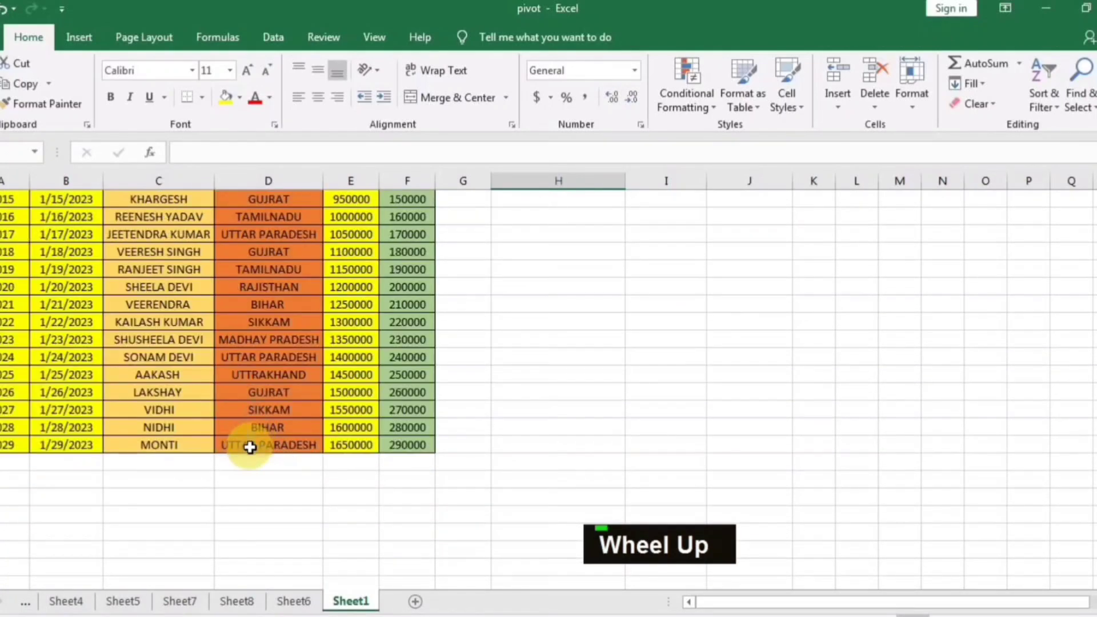
left_click(294, 601)
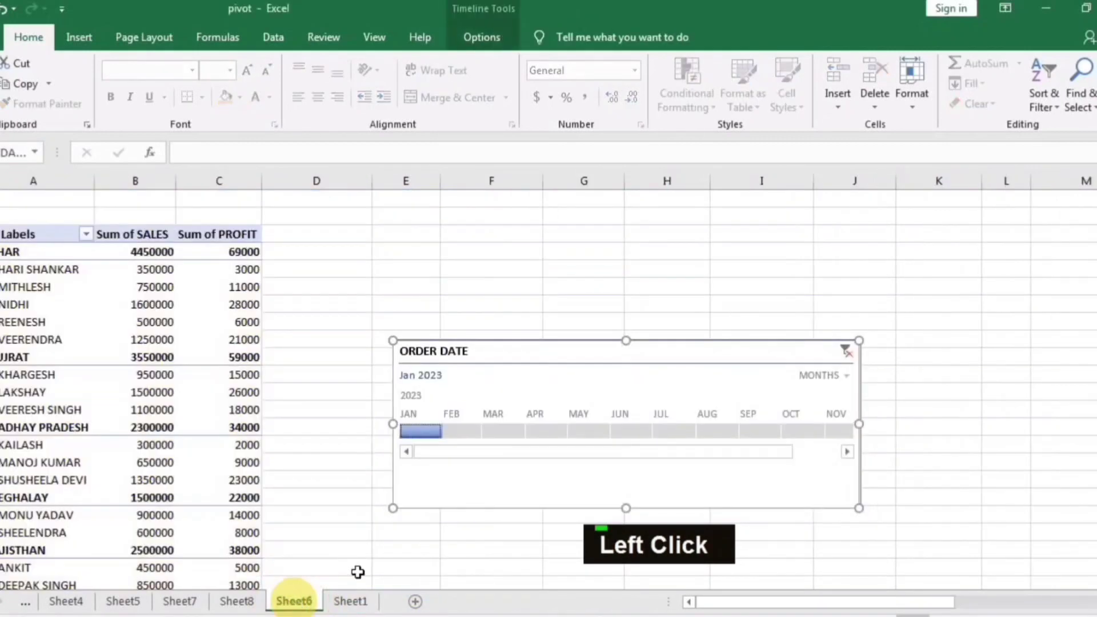
Filter the pivot table by February and March 2023 once more, and return the timeline to January 2023.
left_click(460, 431)
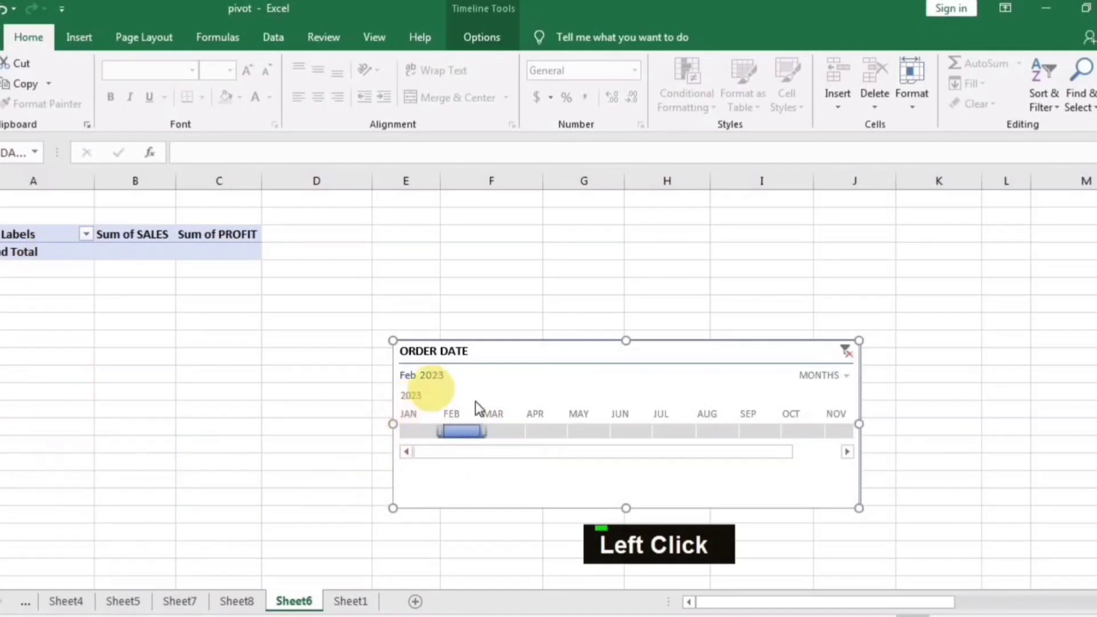
left_click(504, 431)
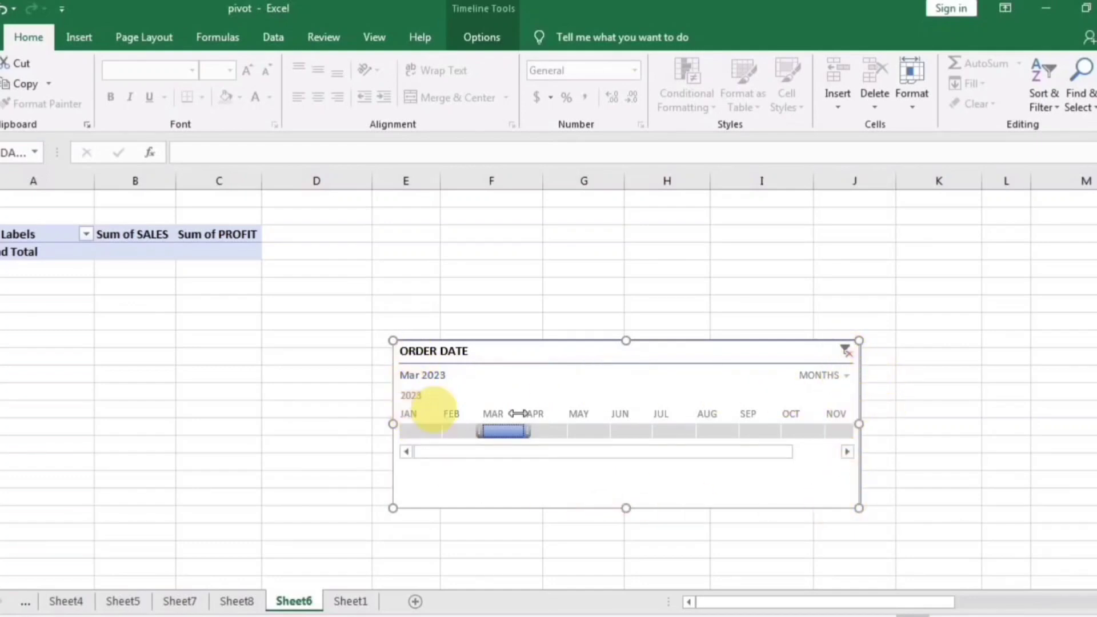
left_click(422, 427)
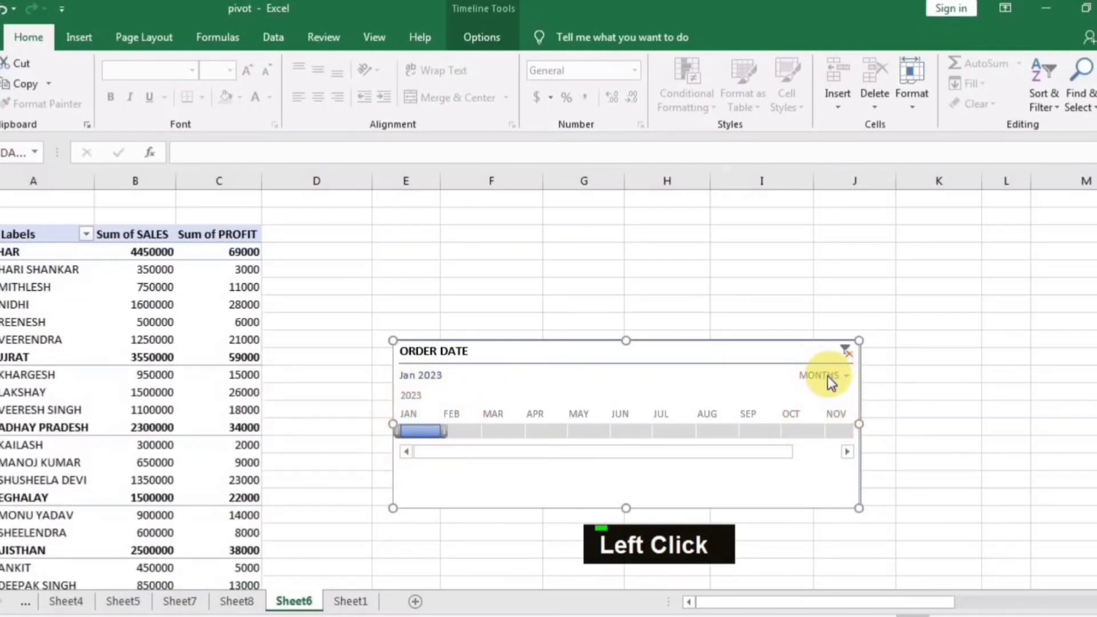
left_click(796, 616)
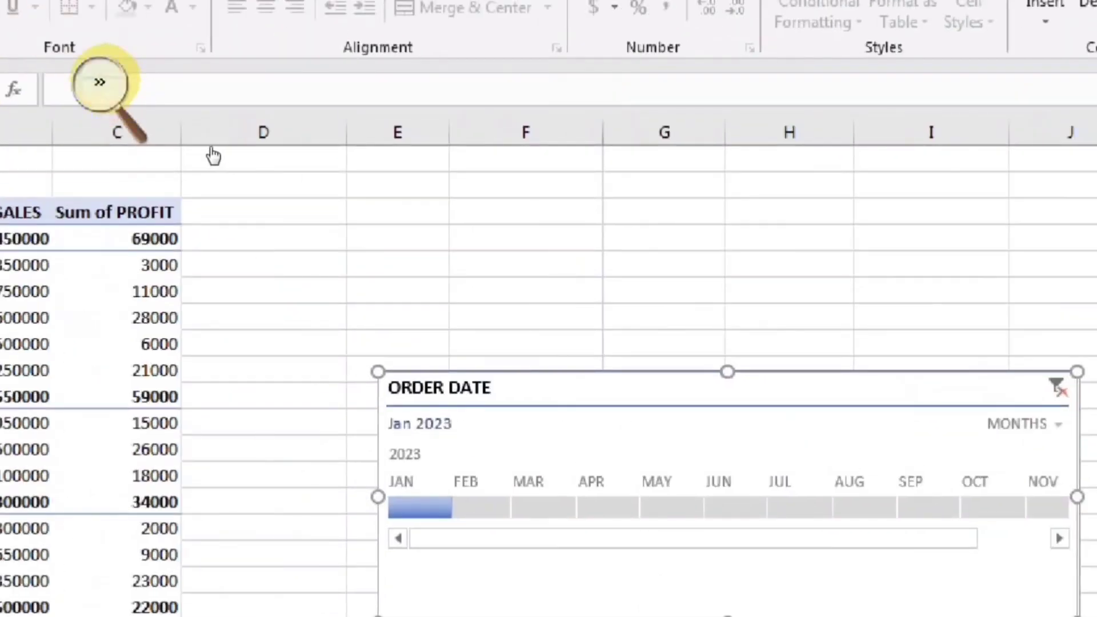
left_click(101, 83)
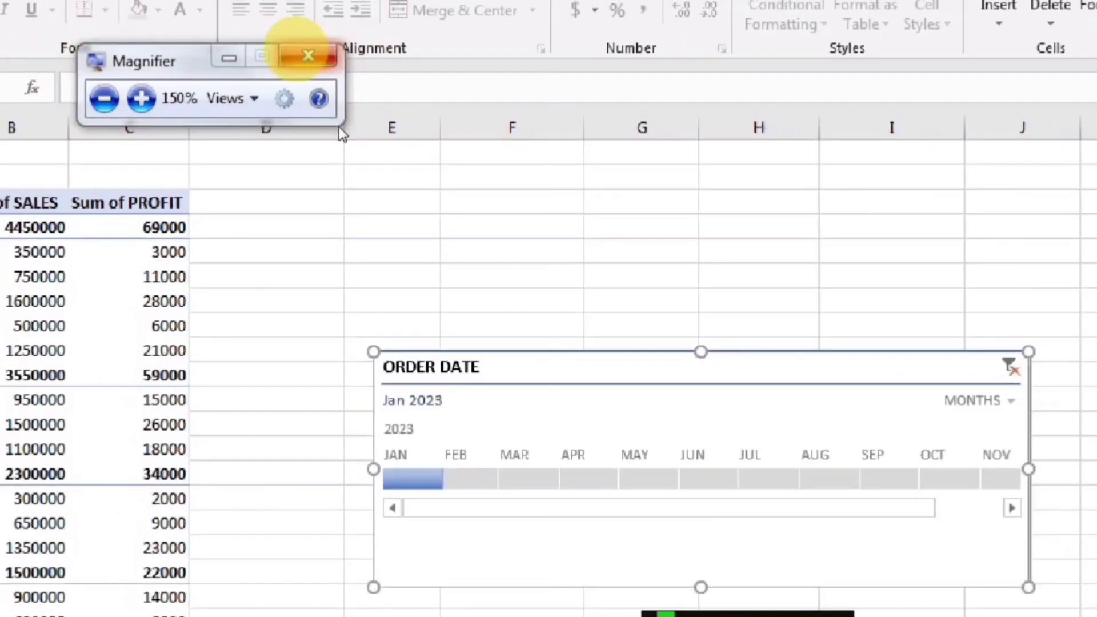
left_click(307, 56)
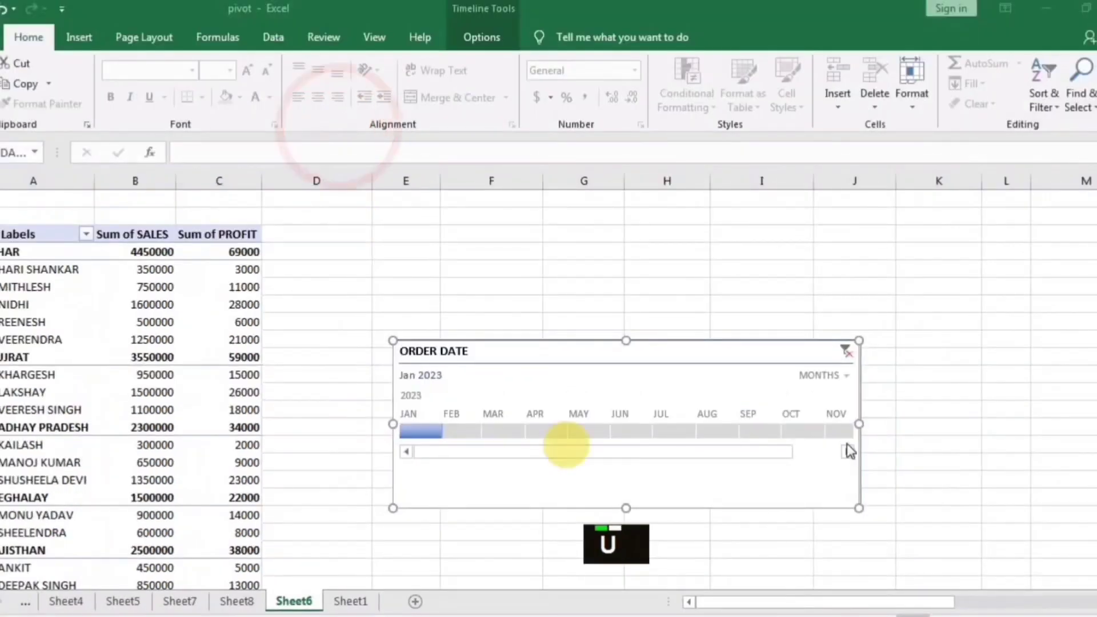
Switch the ORDER DATE timeline to years and back to months, and filter by February and January 2023 in turn.
left_click(829, 376)
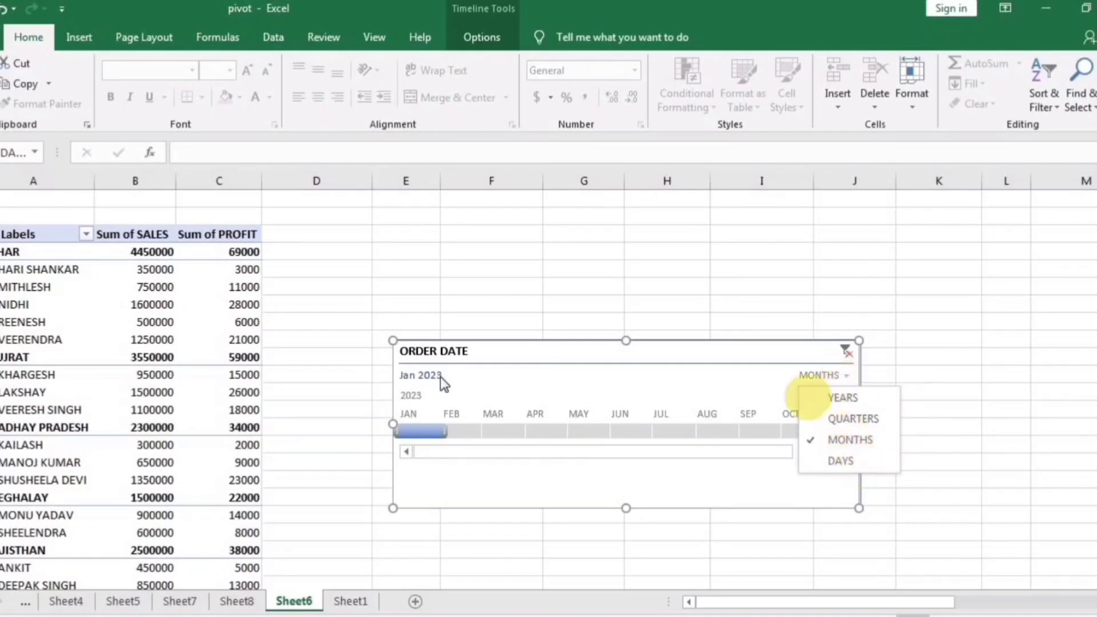
left_click(834, 400)
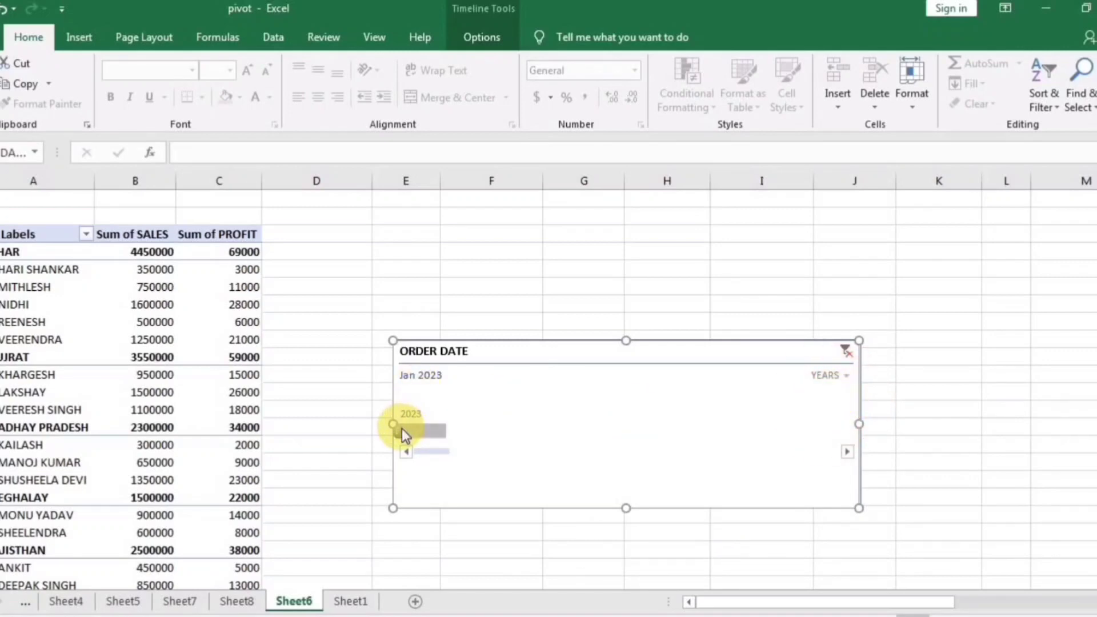
left_click(828, 375)
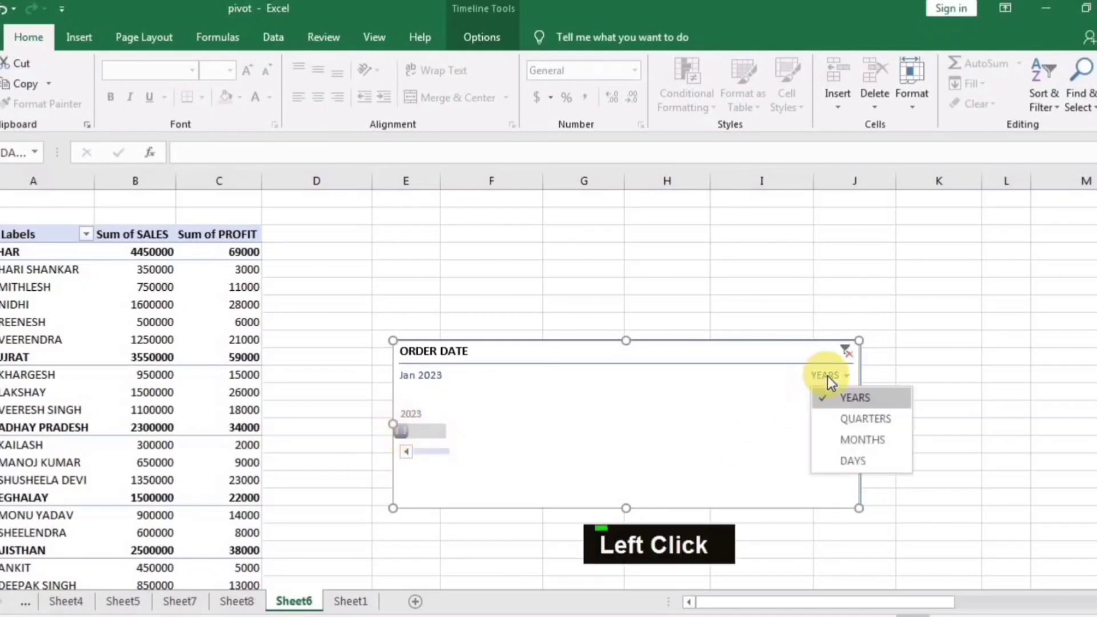
left_click(831, 440)
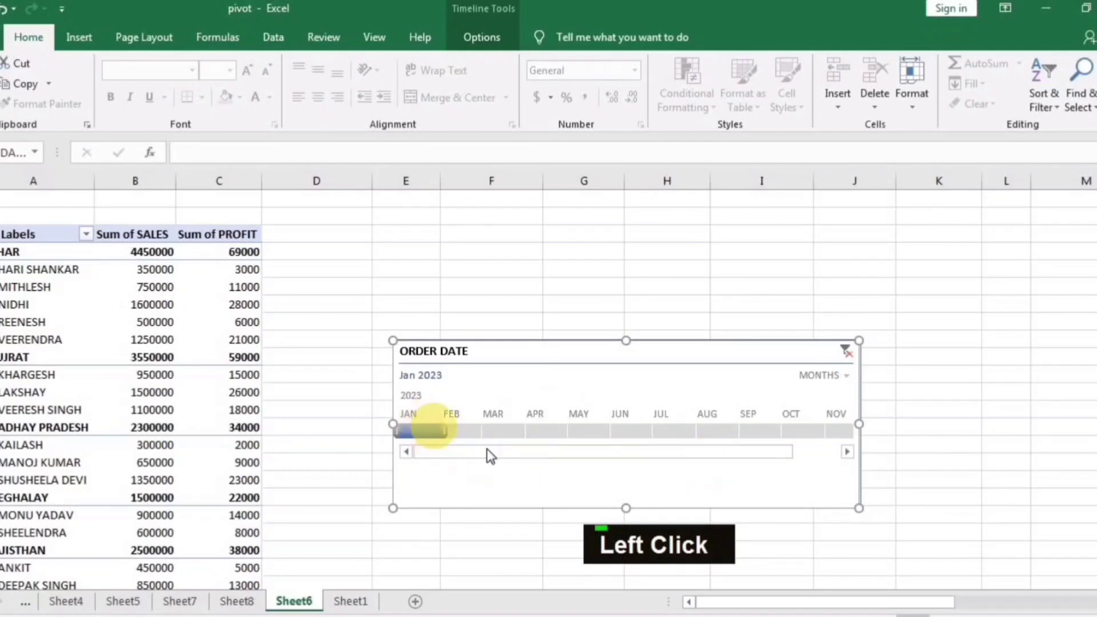
left_click(475, 433)
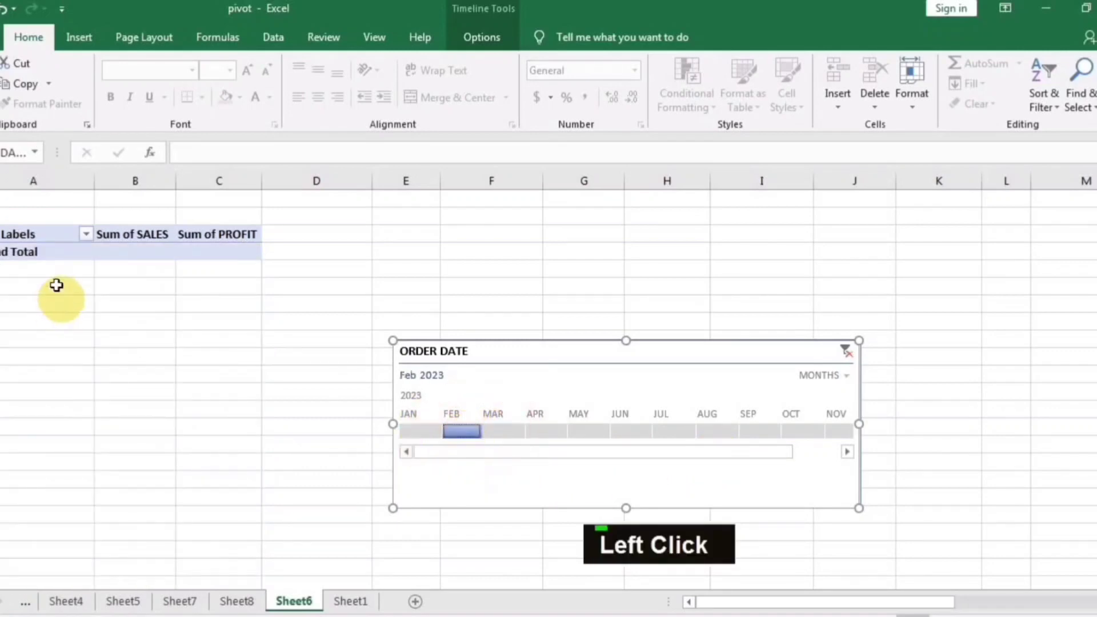
left_click(421, 432)
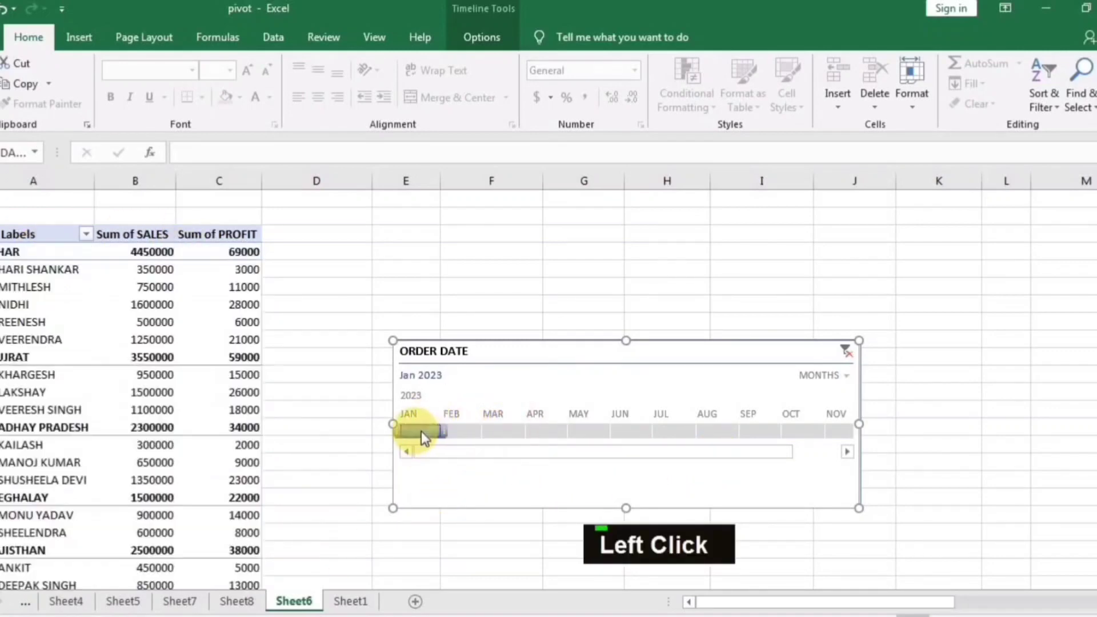
Switch the ORDER DATE timeline to the days level and widen it until January 1 to 24 fit in view.
left_click(825, 375)
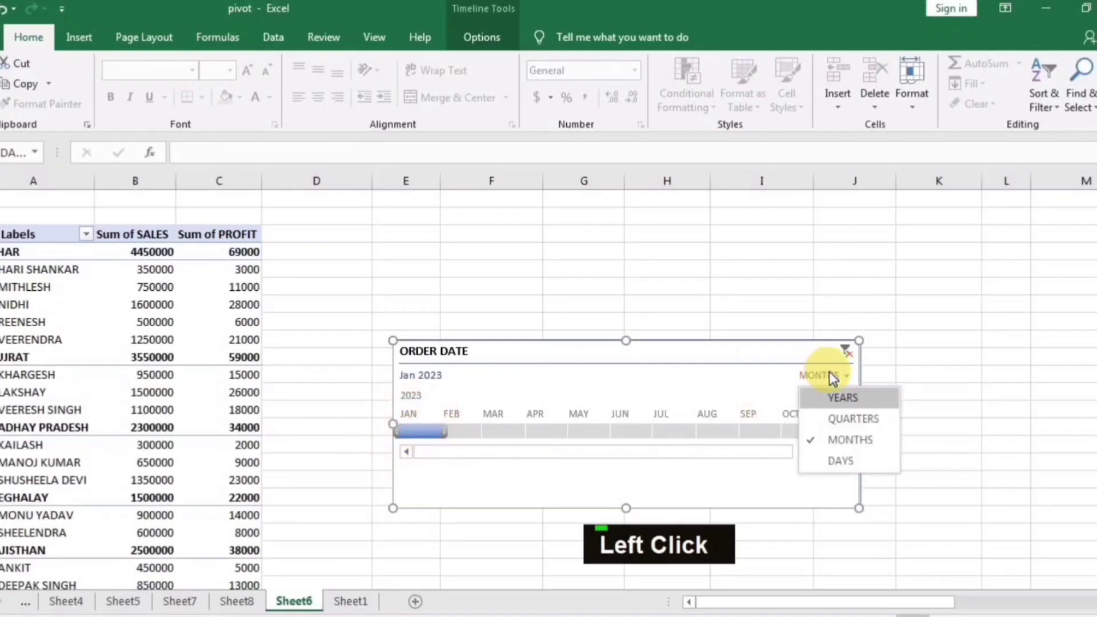
left_click(823, 462)
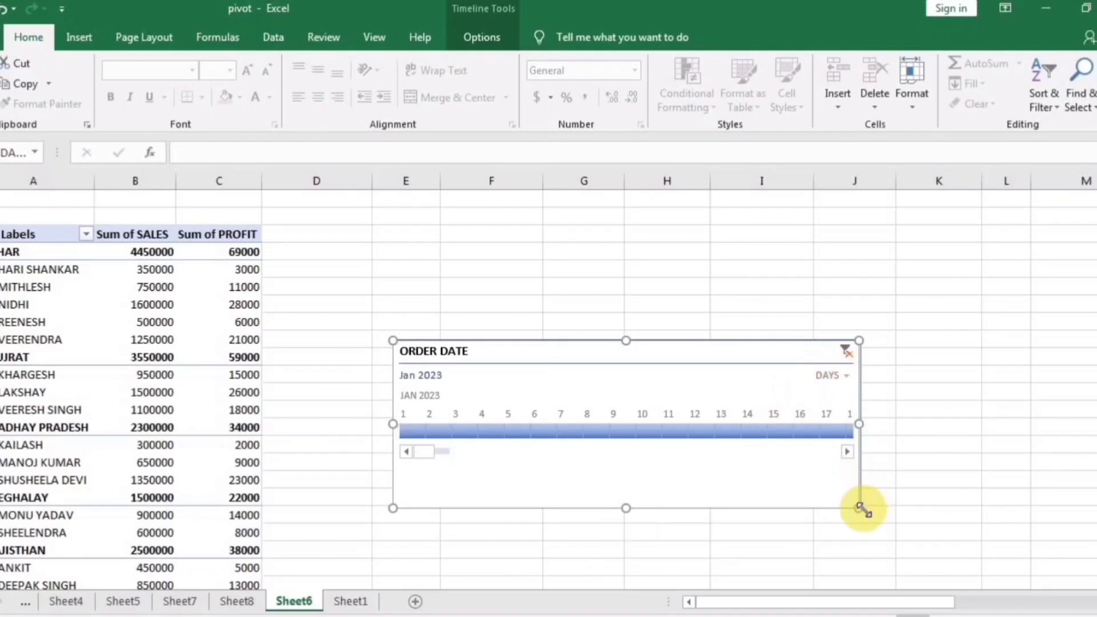
left_click_drag(859, 508, 1031, 529)
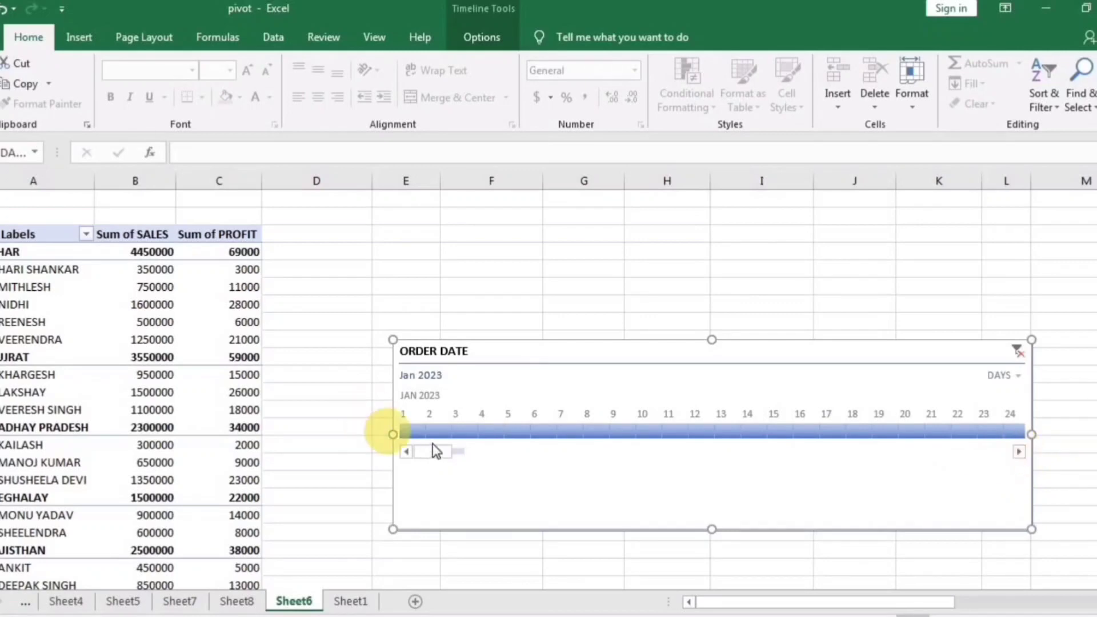
left_click_drag(437, 451, 450, 433)
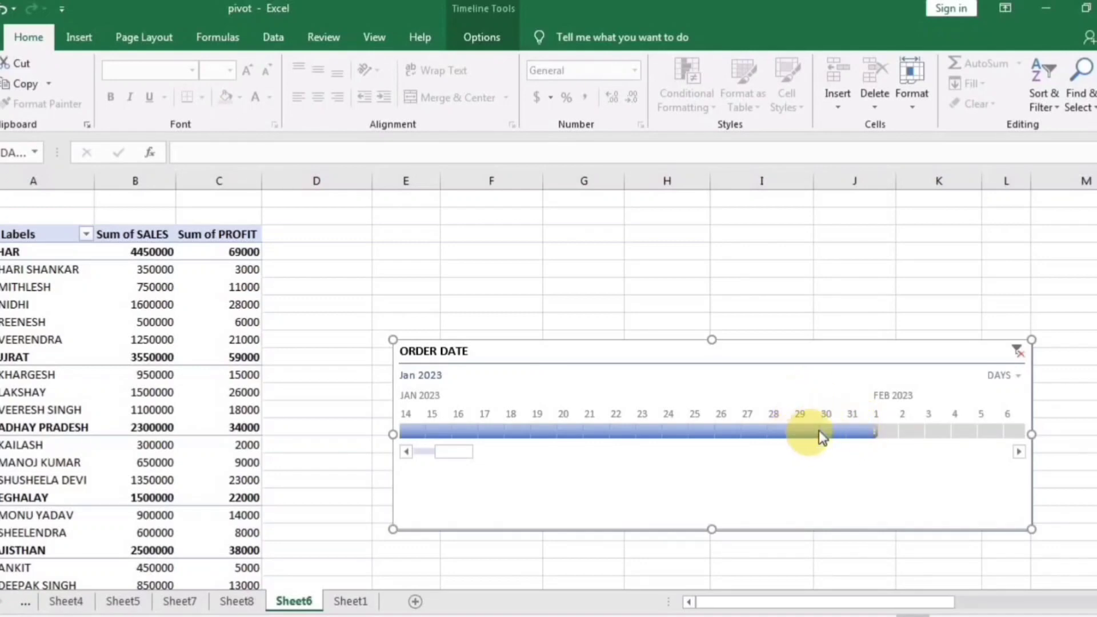
left_click_drag(455, 451, 406, 451)
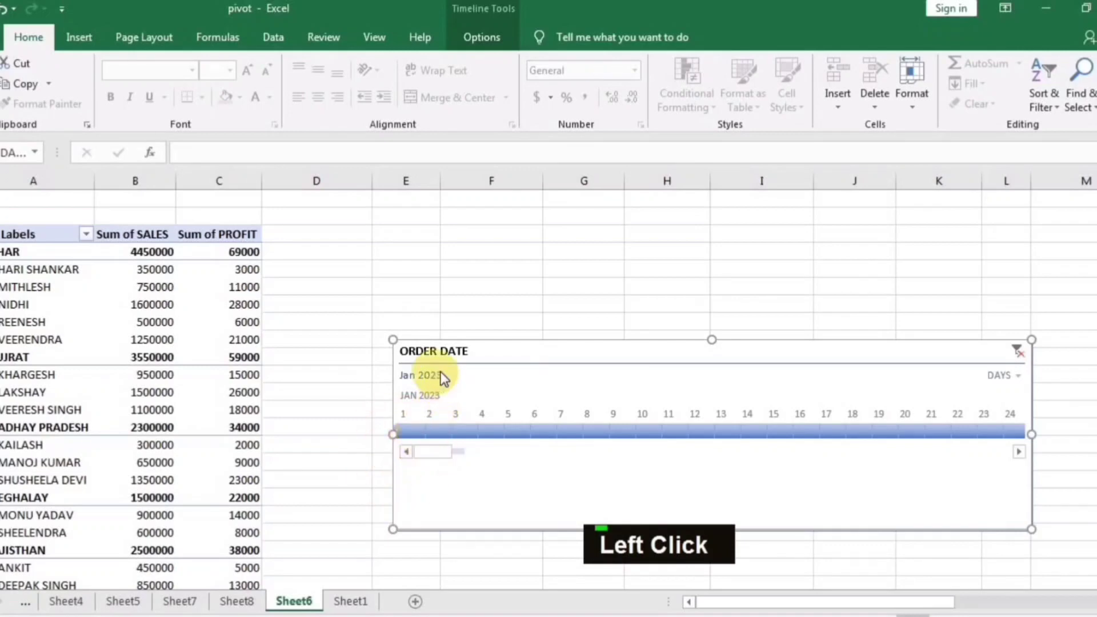
left_click(1013, 375)
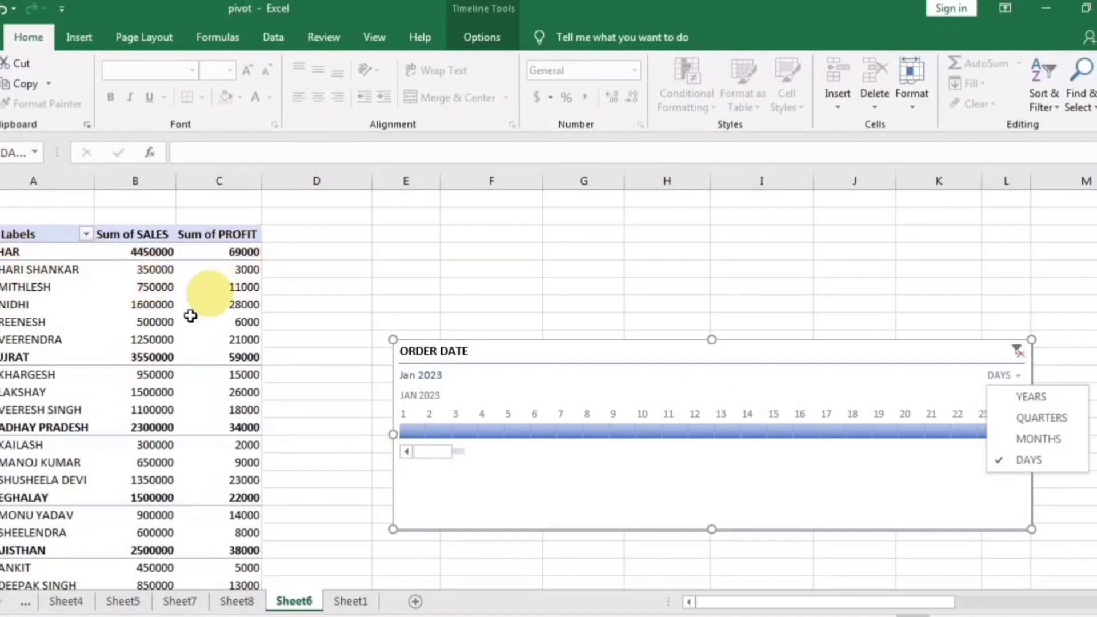
left_click(1046, 466)
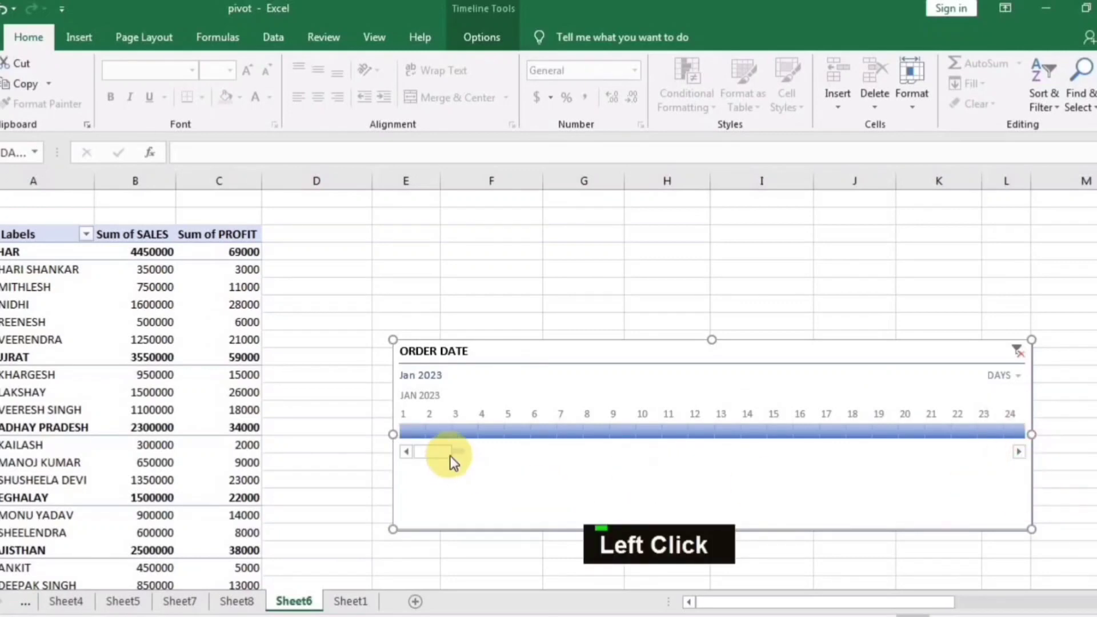
Filter the pivot table to January 4, 2023 and extend the timeline box upward to the height of the pivot table.
left_click(484, 412)
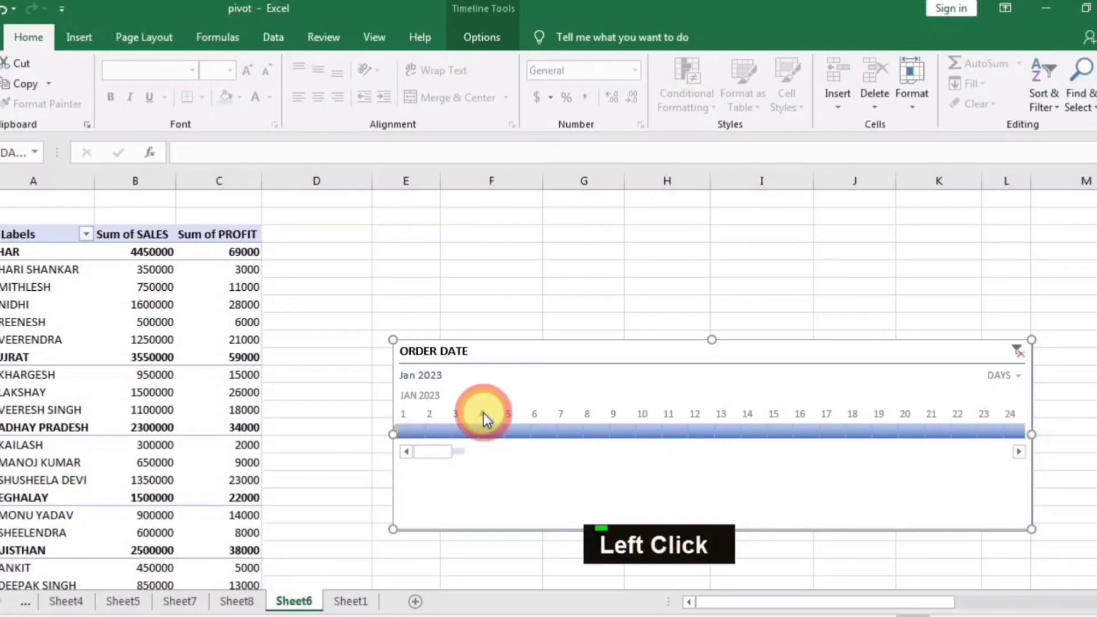
left_click(484, 431)
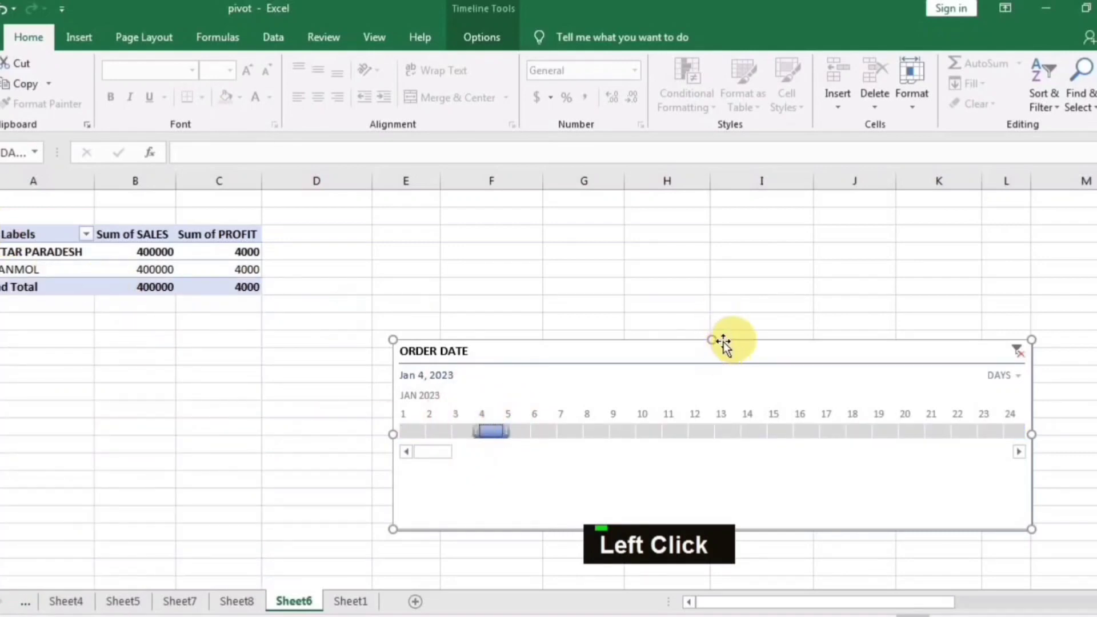
left_click_drag(712, 340, 712, 216)
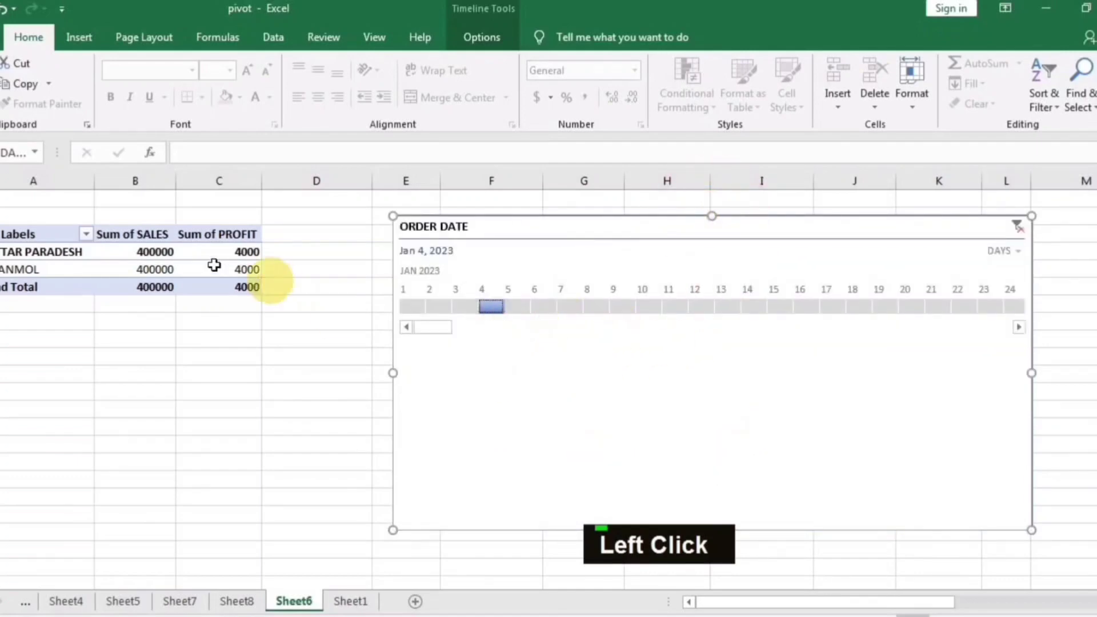
Filter the pivot table by single days in turn, including January 6, 10, 16 and 7, ending on January 5, 2023.
left_click(548, 307)
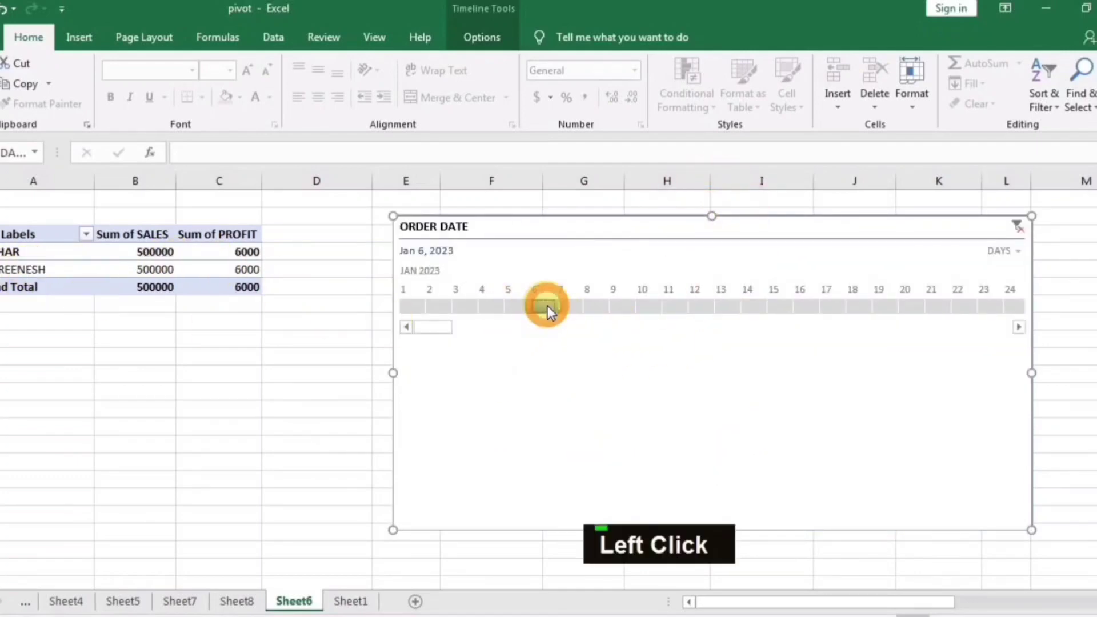
left_click(646, 310)
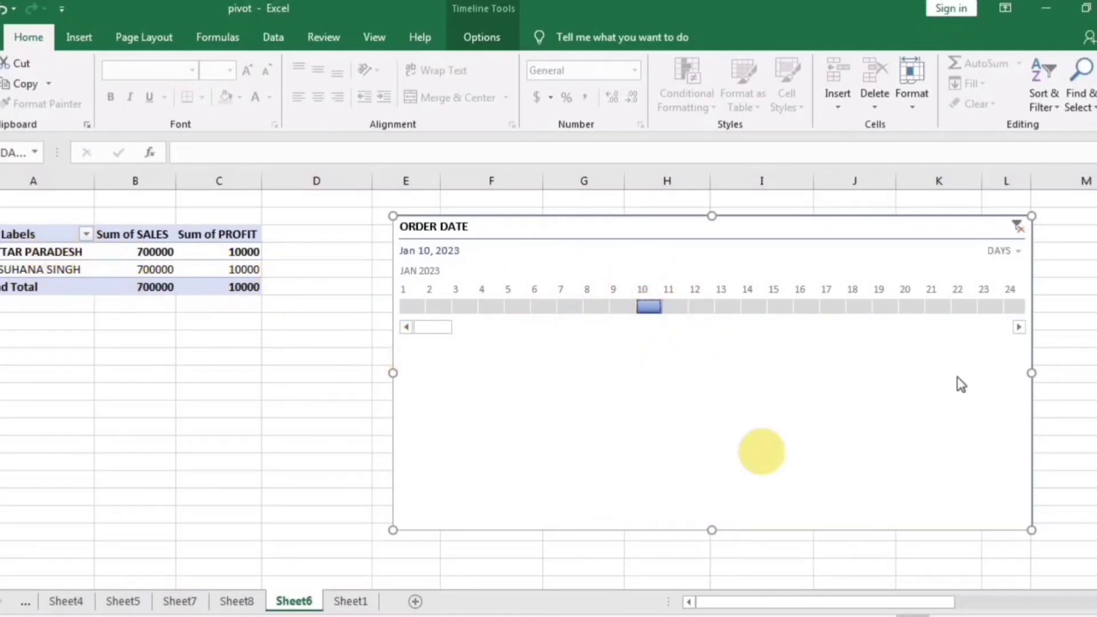
left_click(885, 311)
left_click(804, 307)
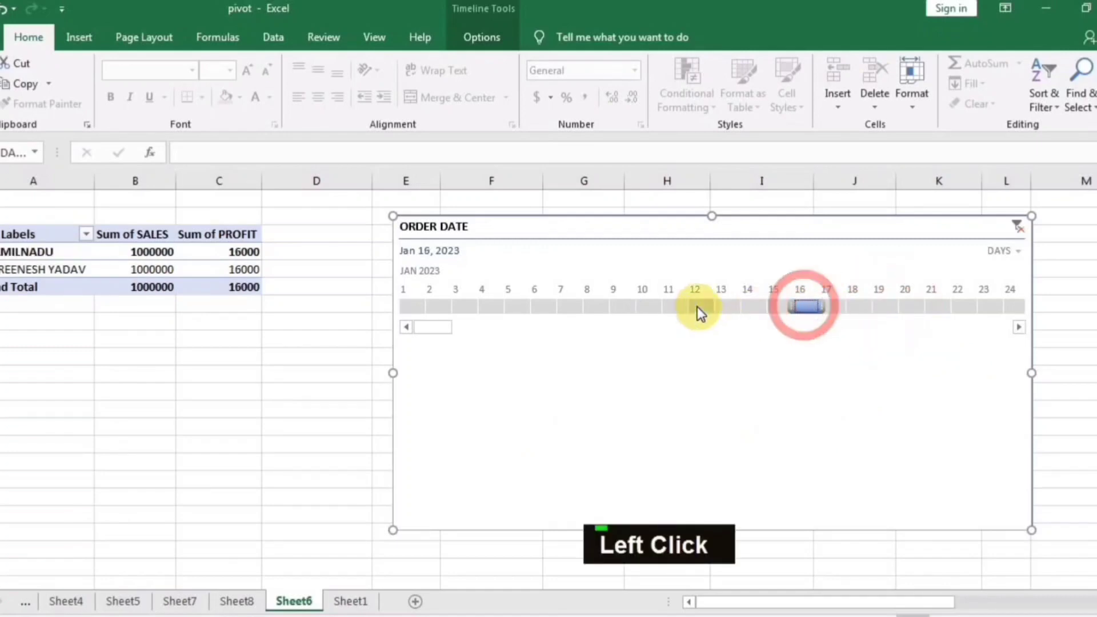
left_click(698, 306)
left_click(567, 306)
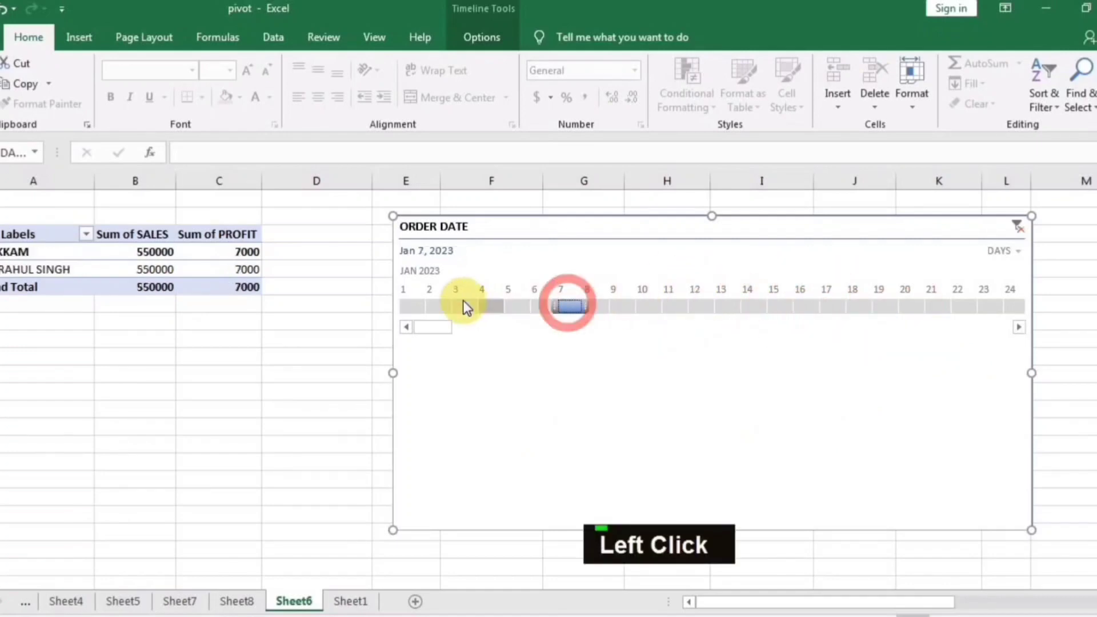
left_click(464, 306)
double_click(507, 306)
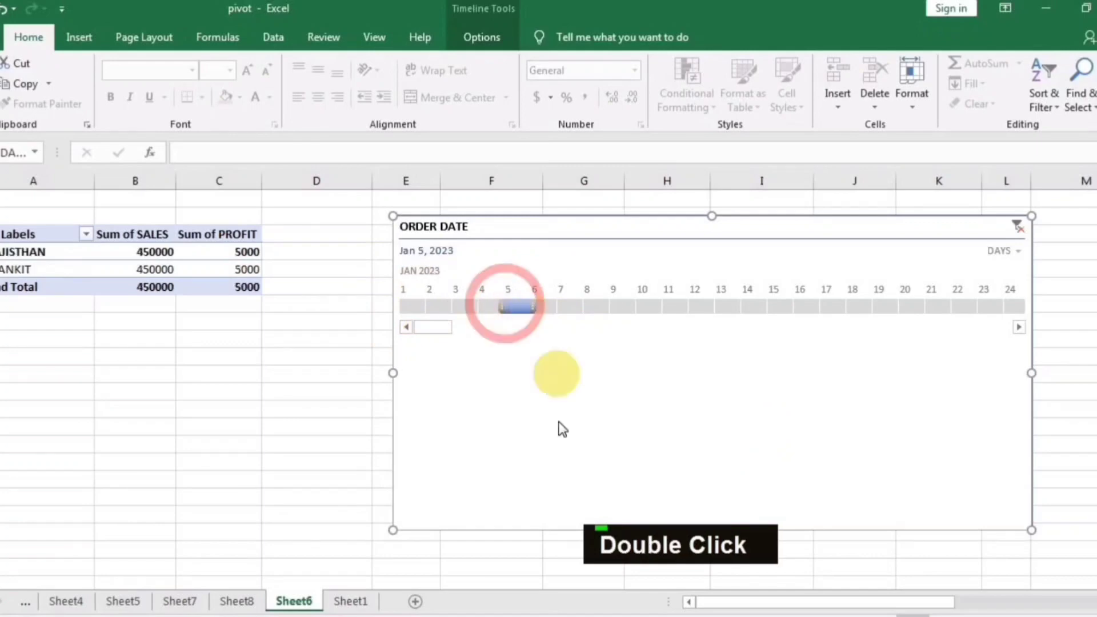
Filter the pivot table by January 9, 20 and 10, 2023 in turn and select the customer's sales value.
left_click(626, 307)
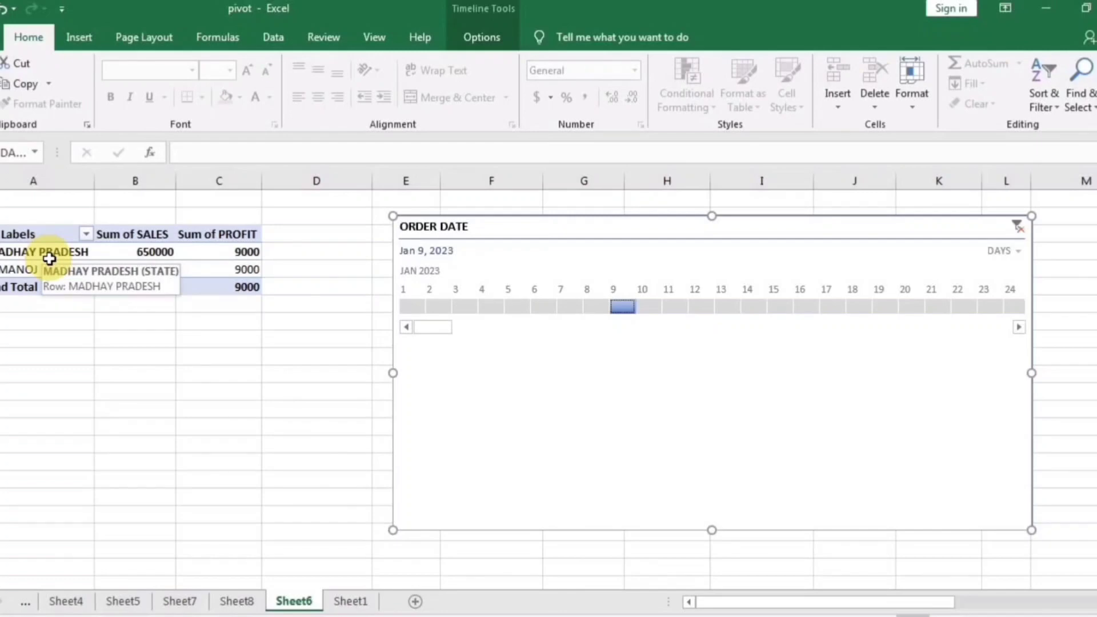
left_click(908, 306)
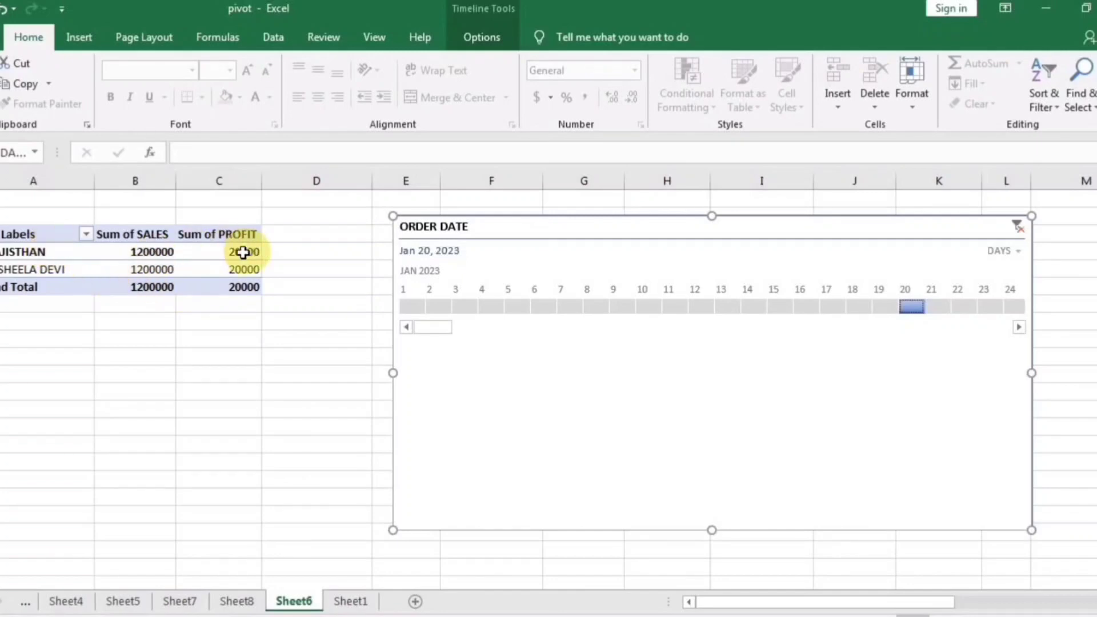
left_click(646, 306)
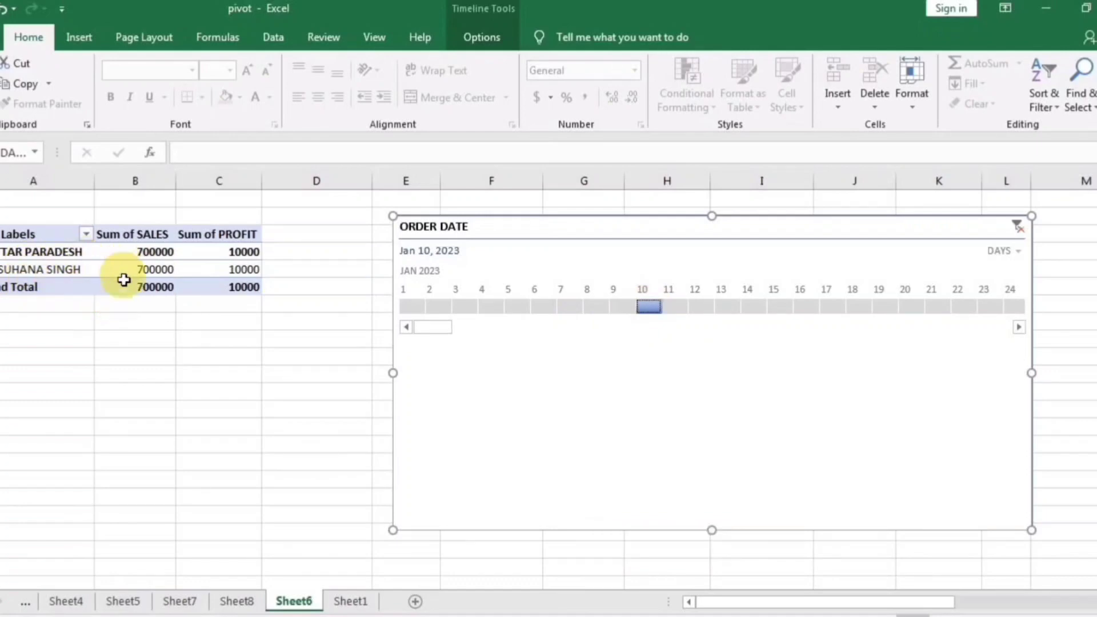
left_click(144, 271)
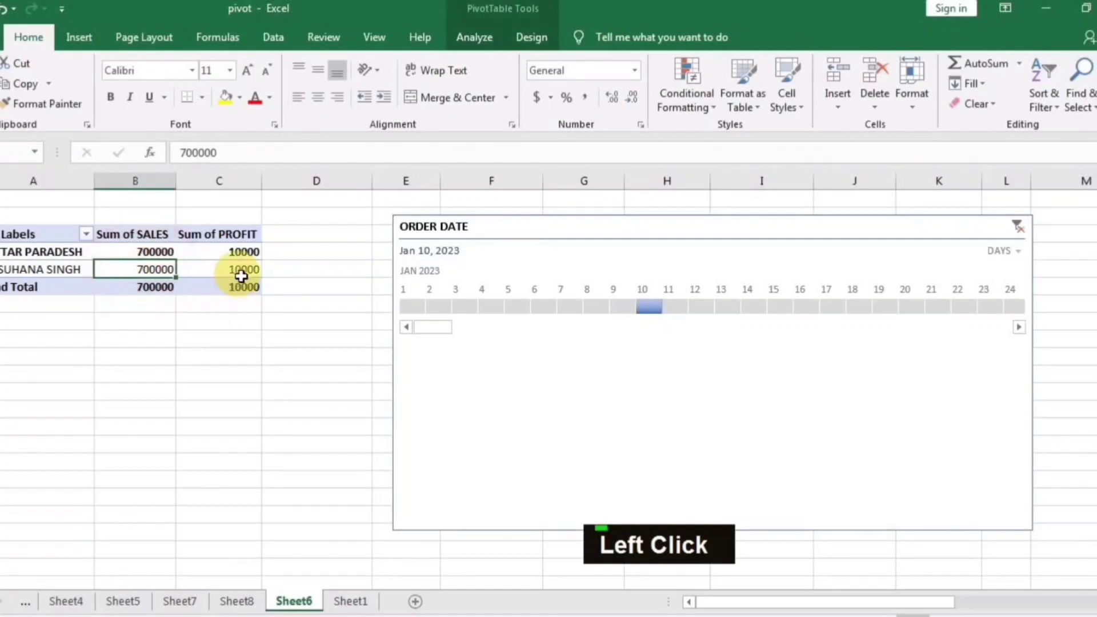
Filter the pivot table through the timeline by January 2 and other single days, ending on January 13, 2023.
left_click(440, 302)
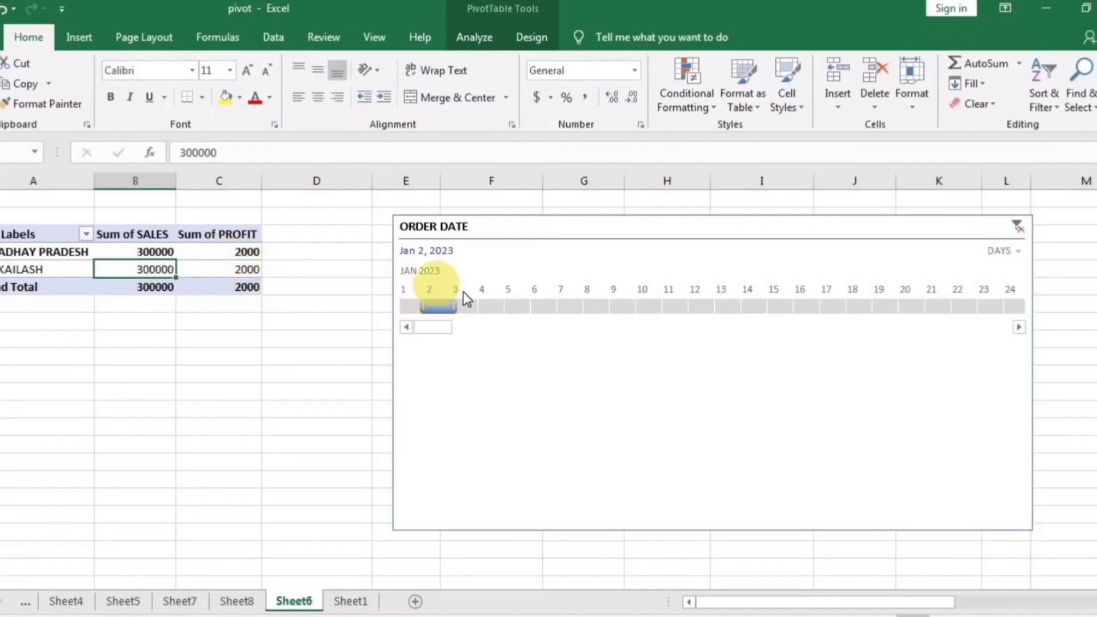
left_click(457, 307)
left_click(537, 307)
left_click(617, 307)
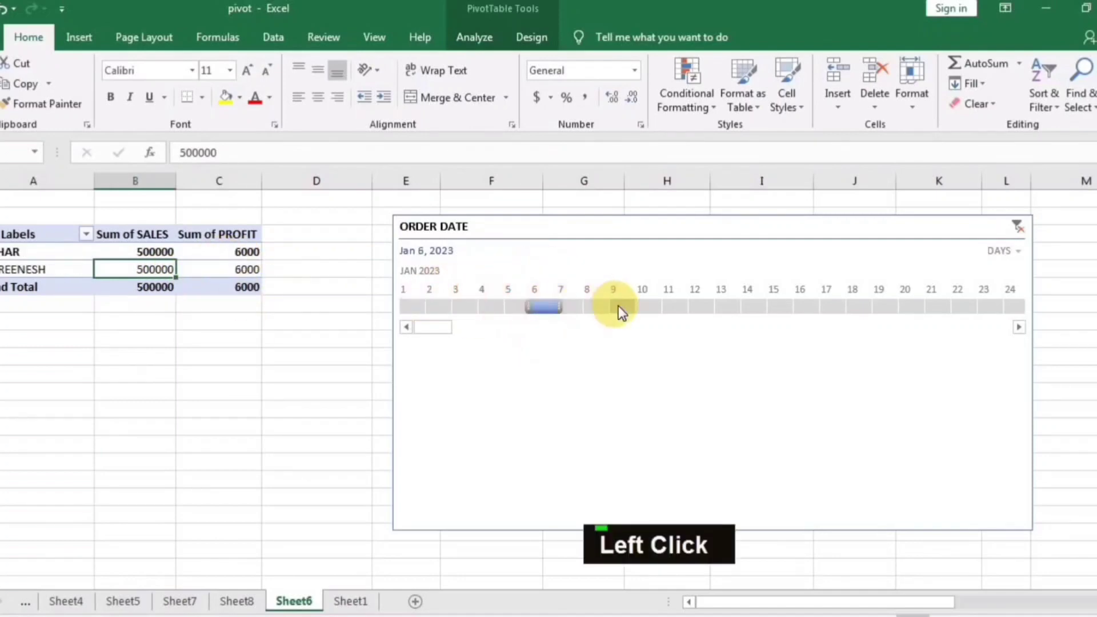
left_click(727, 309)
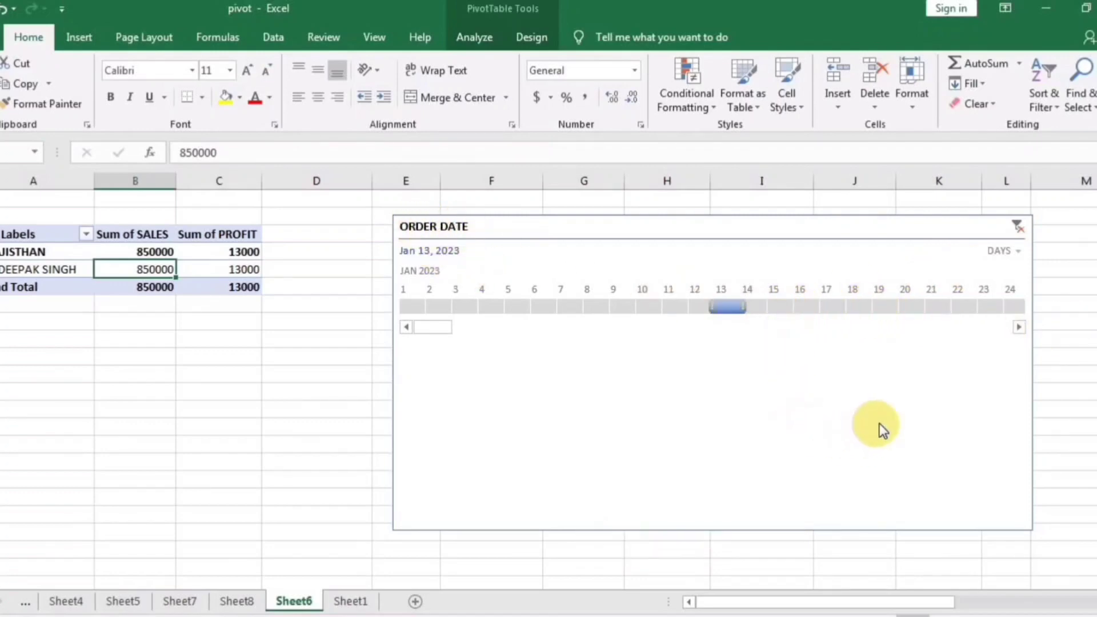
Shift the timeline slightly down, extract the records behind the customer's January 13 sales value to a new sheet, and return to Sheet6.
left_click_drag(724, 235, 732, 249)
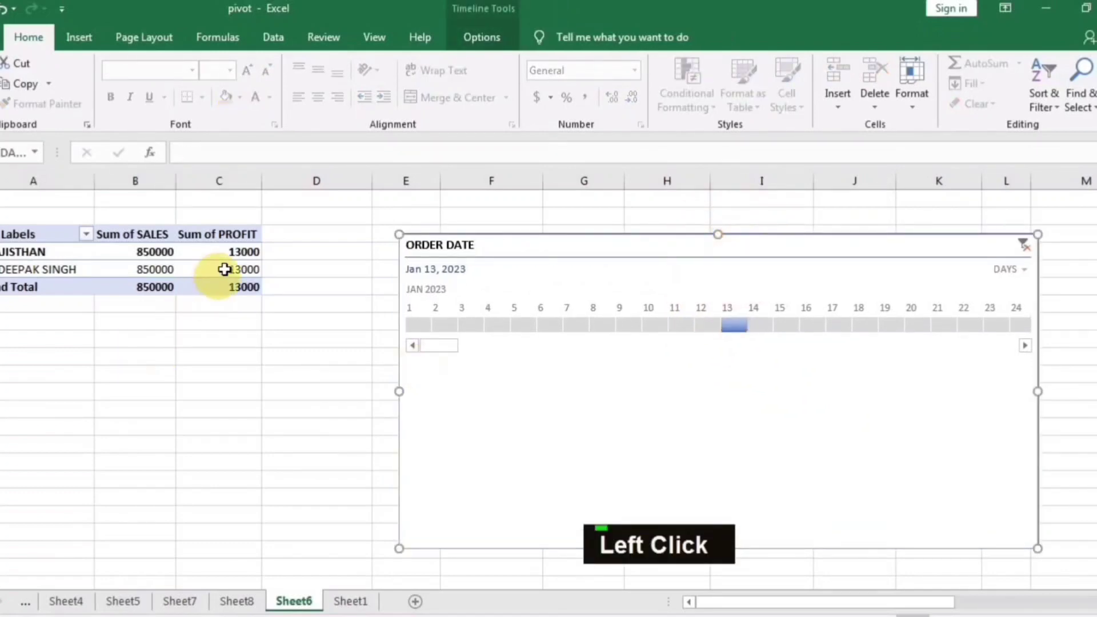
mouse_move(224, 266)
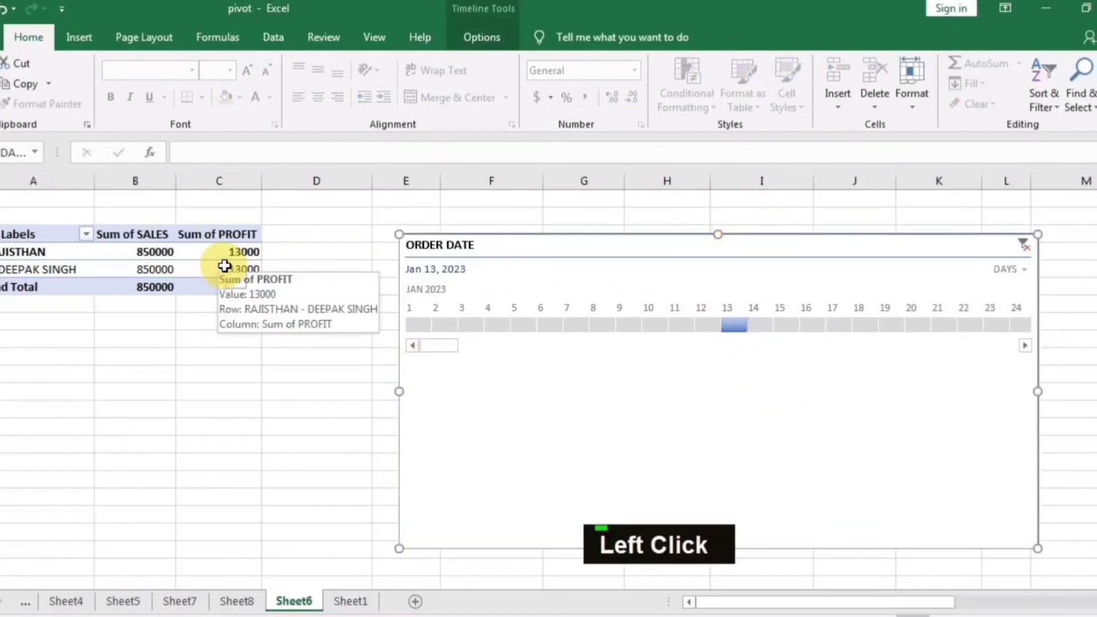
double_click(170, 269)
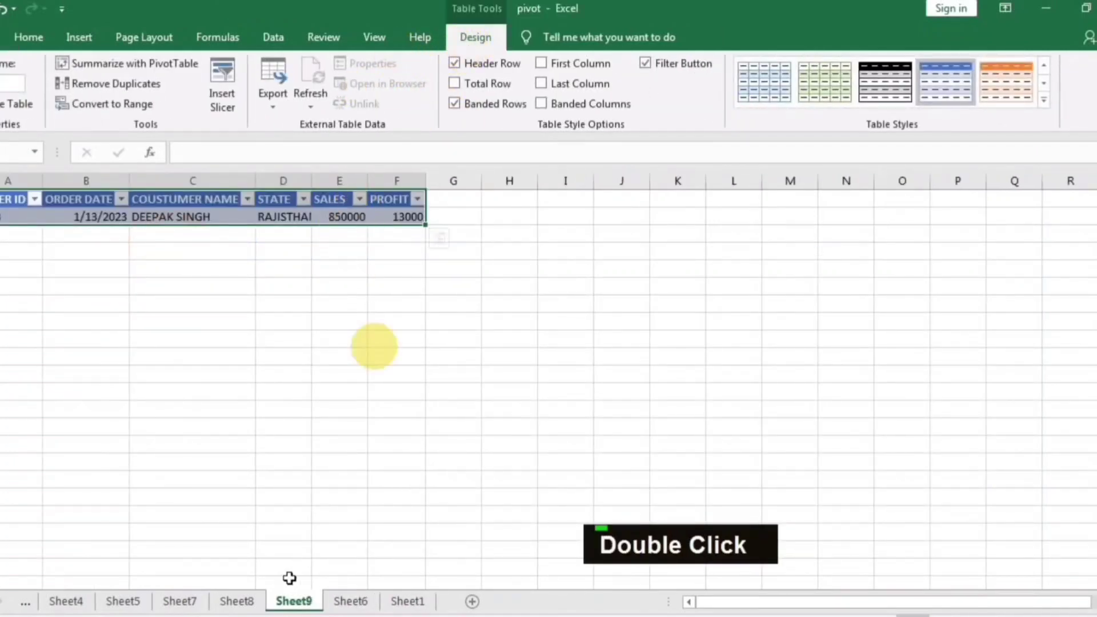
left_click(365, 609)
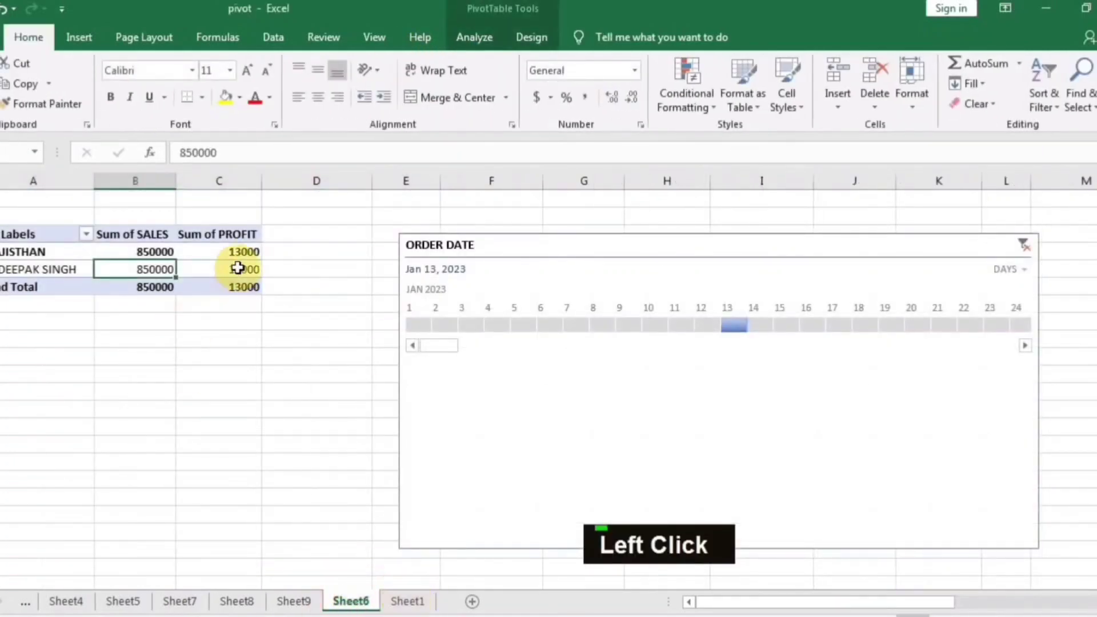
Bring up the pivot table's analysis and filter commands.
left_click(474, 39)
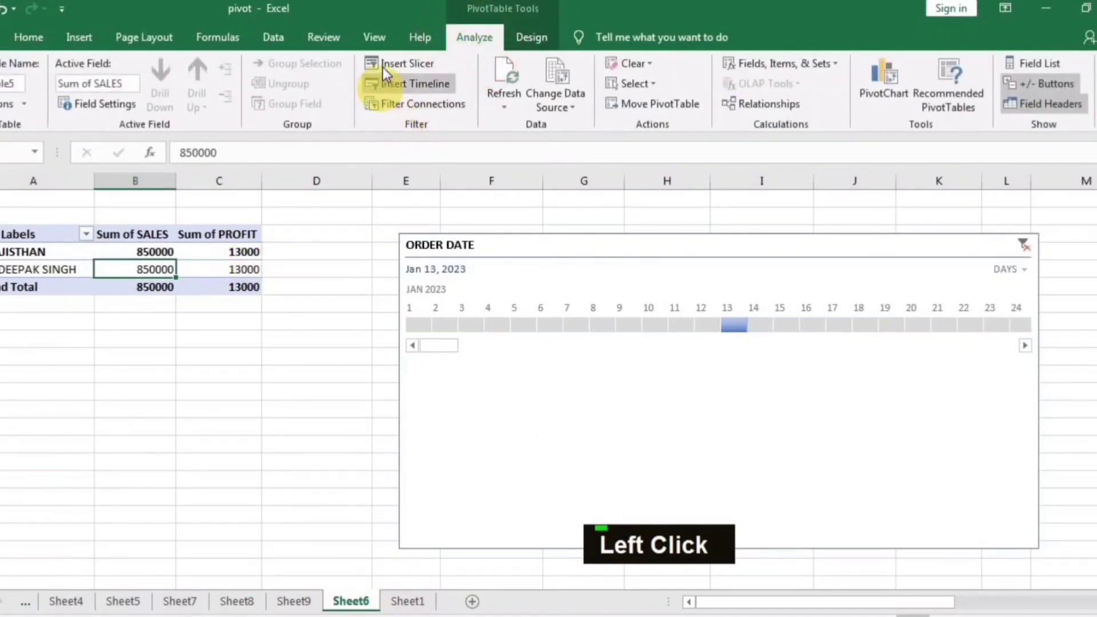